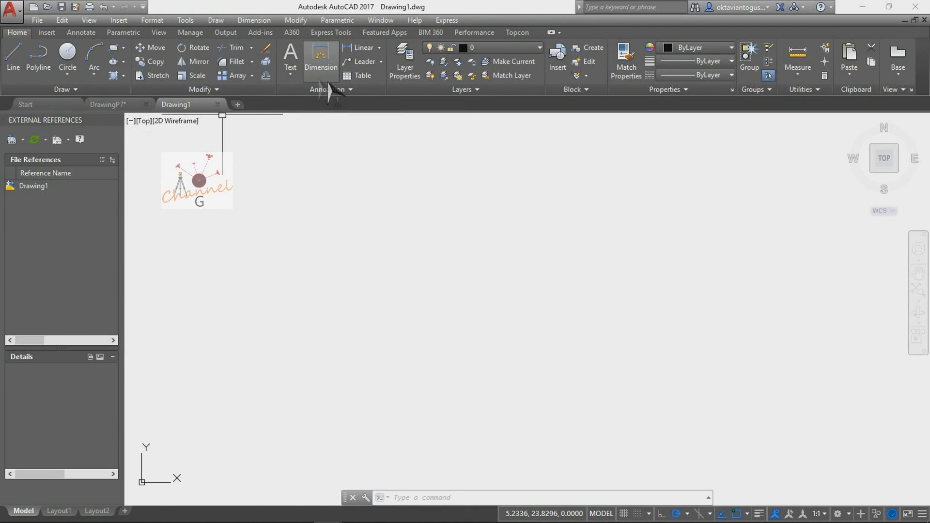
- Draw a nearly square rectangle in the model space drawing area
{"action": "left_click", "coordinate": [114, 47]}
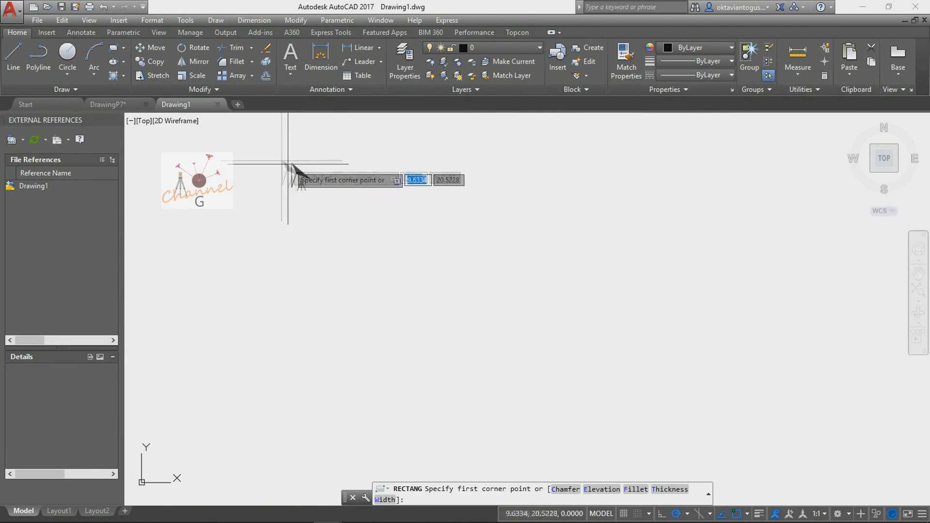
{"action": "left_click", "coordinate": [271, 156]}
{"action": "left_click", "coordinate": [526, 406]}
{"action": "scroll", "coordinate": [332, 412], "scroll_direction": "down", "scroll_amount": 4}
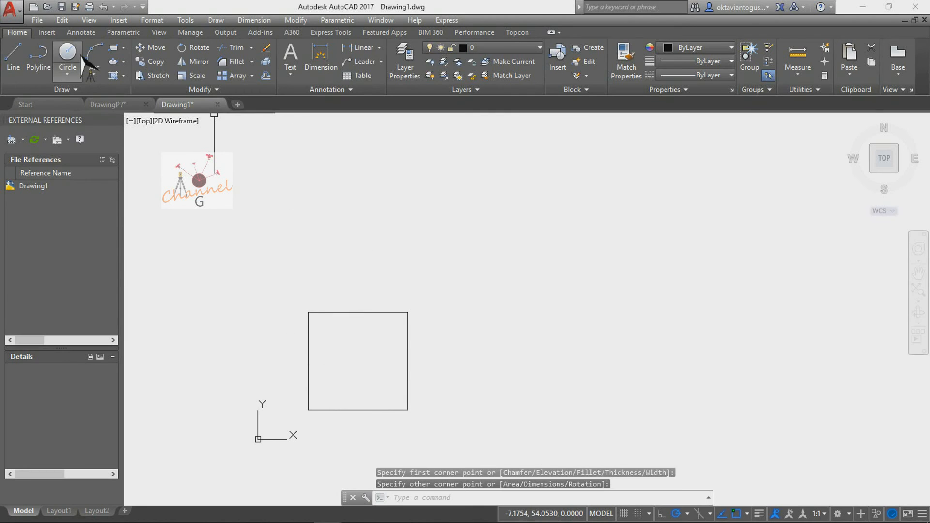
- Draw a circle centred on the midpoint of the rectangle's upper edge, slightly narrower than the rectangle
{"action": "left_click", "coordinate": [80, 58]}
{"action": "left_click", "coordinate": [360, 313]}
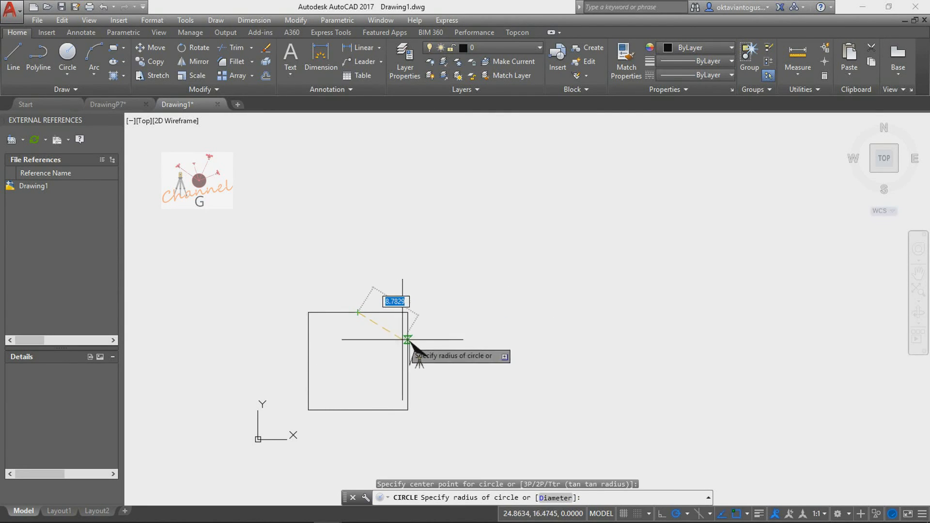
{"action": "left_click", "coordinate": [396, 333]}
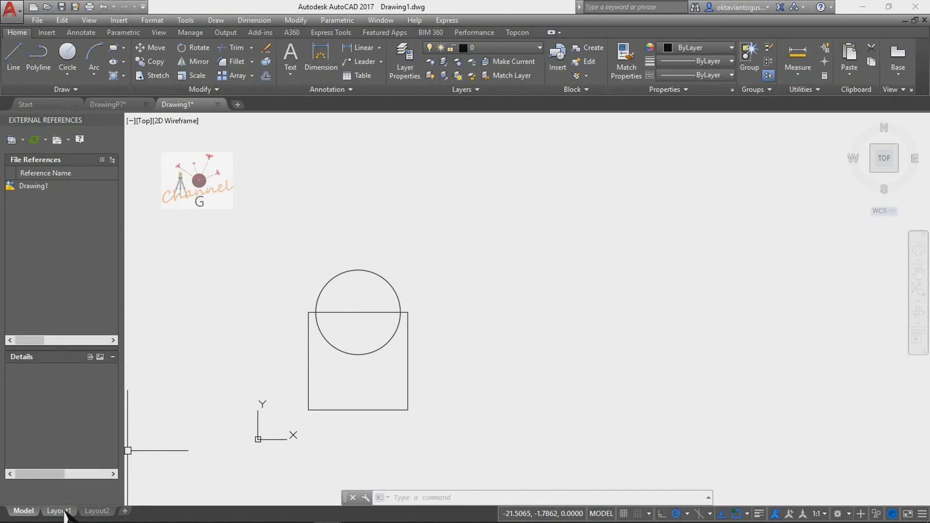
- Switch to Layout1 and delete its viewport so the sheet is empty
{"action": "left_click", "coordinate": [59, 511]}
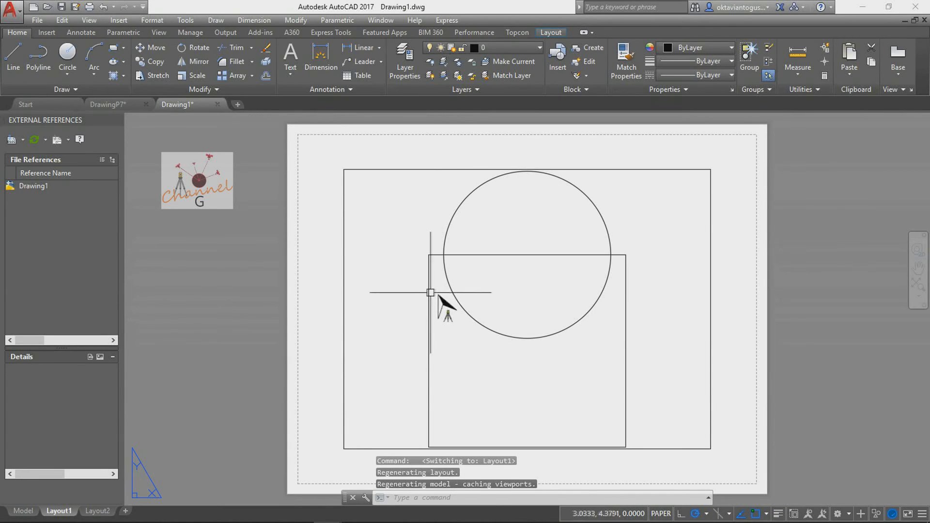
{"action": "left_click", "coordinate": [341, 360]}
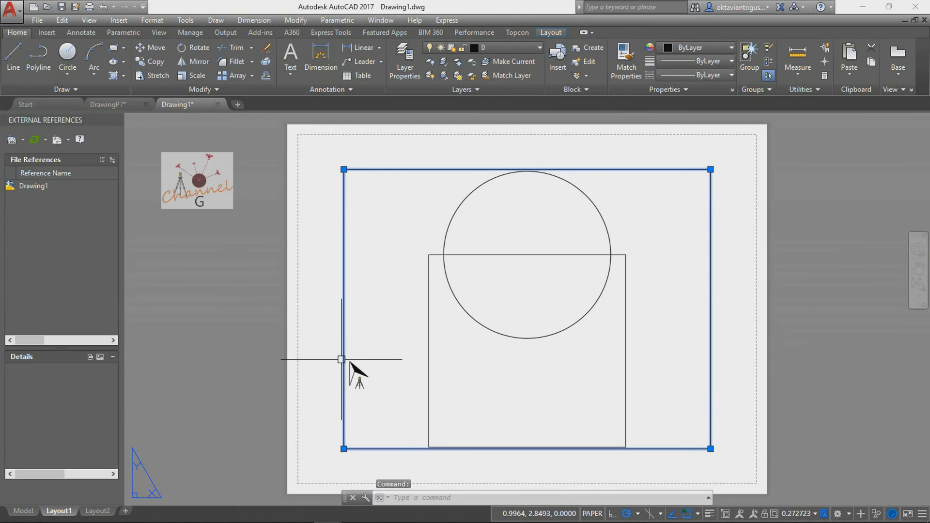
{"action": "key", "text": "ctrl+z"}
{"action": "key", "text": "ctrl+a"}
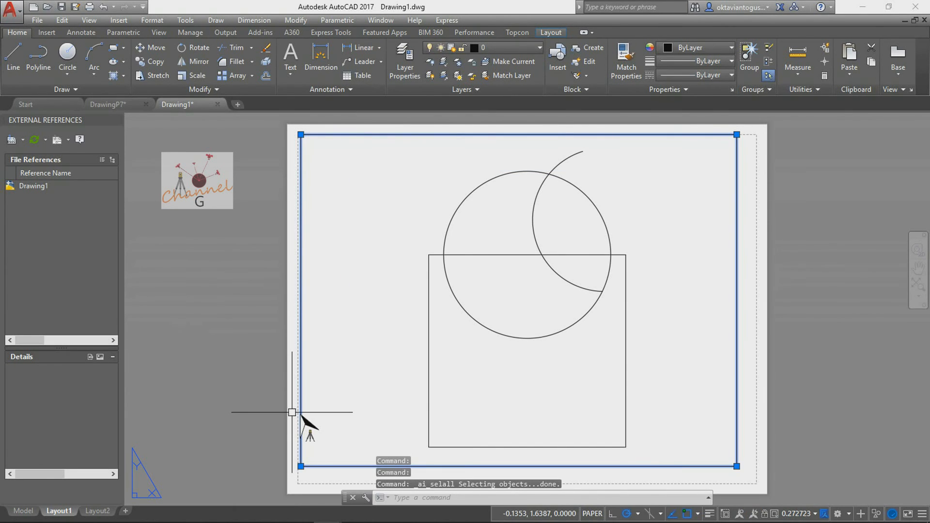
{"action": "key", "text": "Delete"}
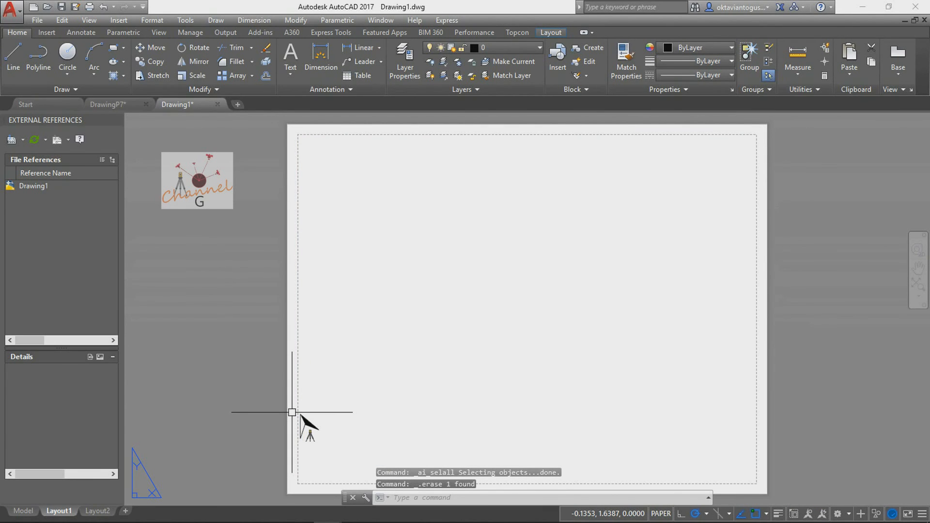
- Modify the page setup of Layout1 to use the DWG To PDF.pc3 plotter
{"action": "right_click", "coordinate": [70, 513]}
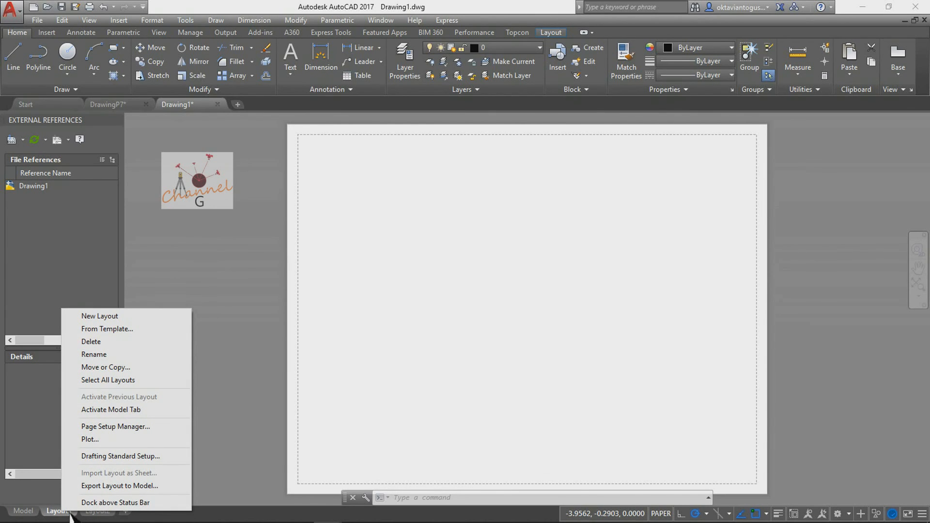
{"action": "left_click", "coordinate": [116, 427]}
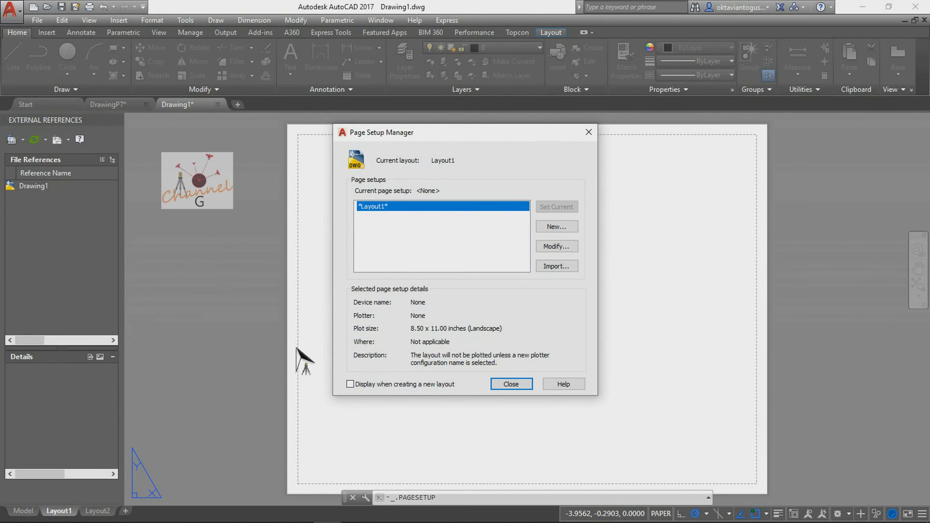
{"action": "left_click", "coordinate": [549, 248]}
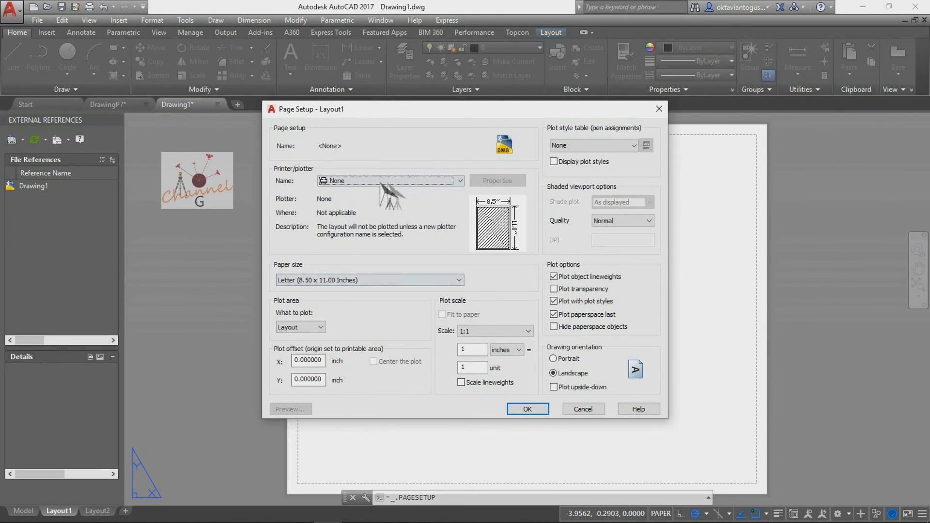
{"action": "left_click", "coordinate": [390, 181]}
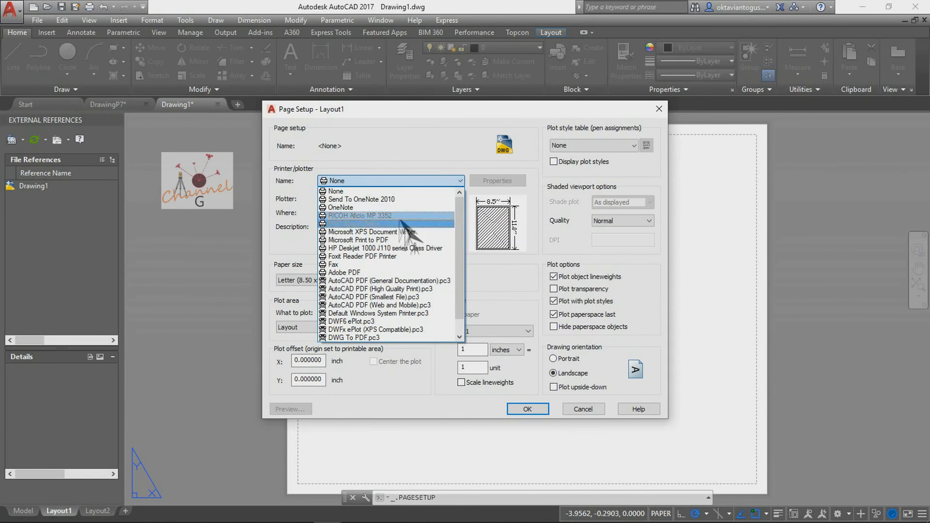
{"action": "left_click", "coordinate": [389, 338]}
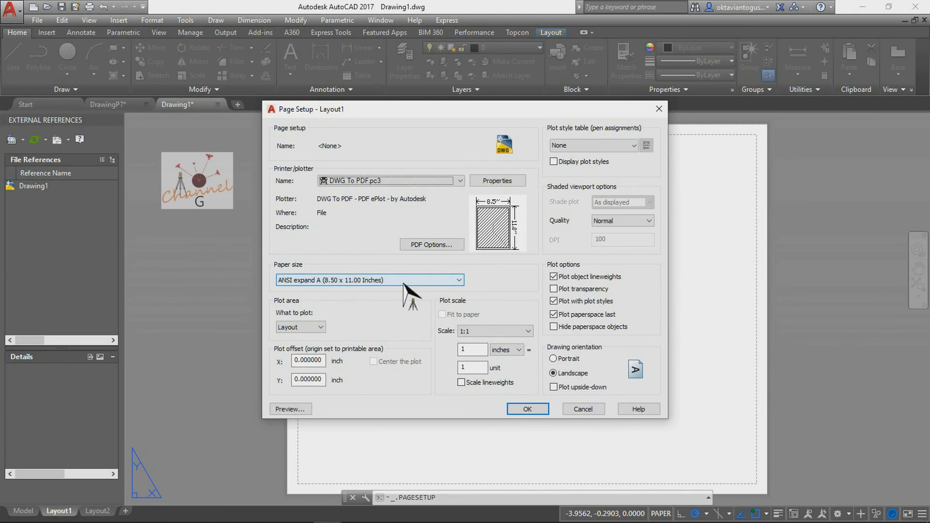
- Set the paper size to ISO A4 (297.00 x 210.00 MM) with landscape orientation and apply the page setup
{"action": "left_click", "coordinate": [426, 280]}
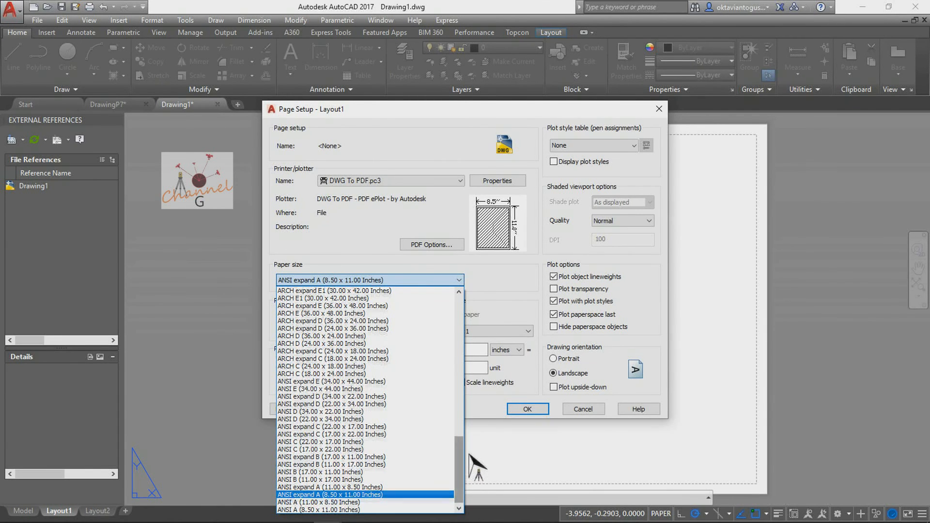
{"action": "scroll", "coordinate": [477, 466], "scroll_direction": "up", "scroll_amount": 7}
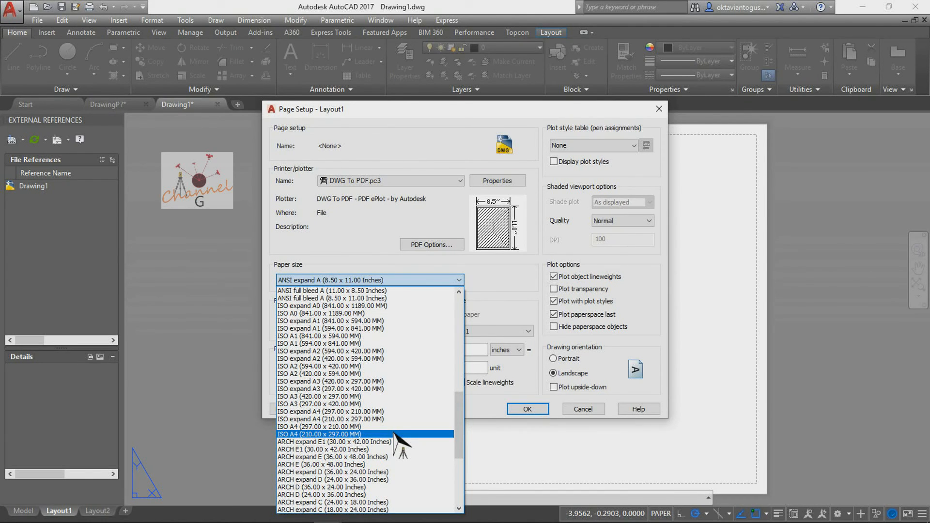
{"action": "left_click", "coordinate": [344, 427]}
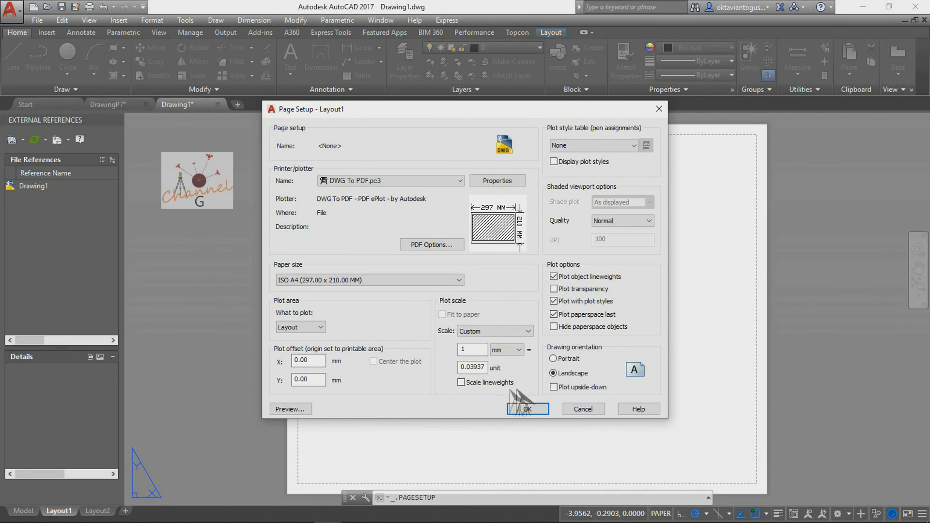
{"action": "left_click", "coordinate": [563, 360]}
{"action": "left_click", "coordinate": [564, 376]}
{"action": "left_click", "coordinate": [562, 362]}
{"action": "left_click", "coordinate": [559, 375]}
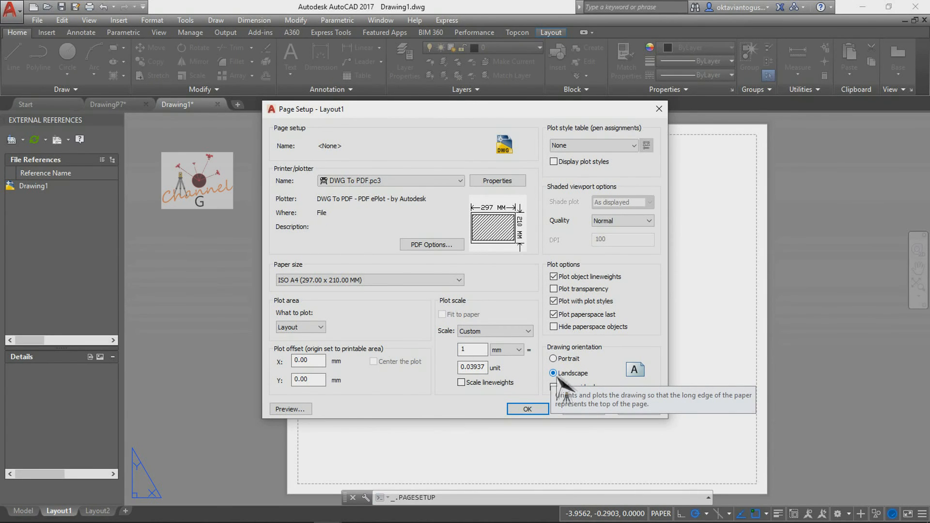
{"action": "left_click", "coordinate": [533, 410]}
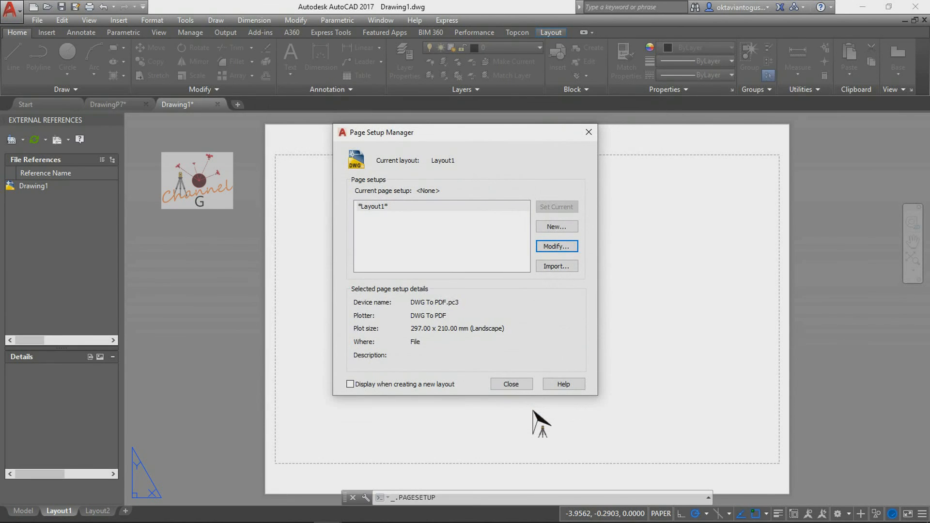
{"action": "left_click", "coordinate": [512, 384]}
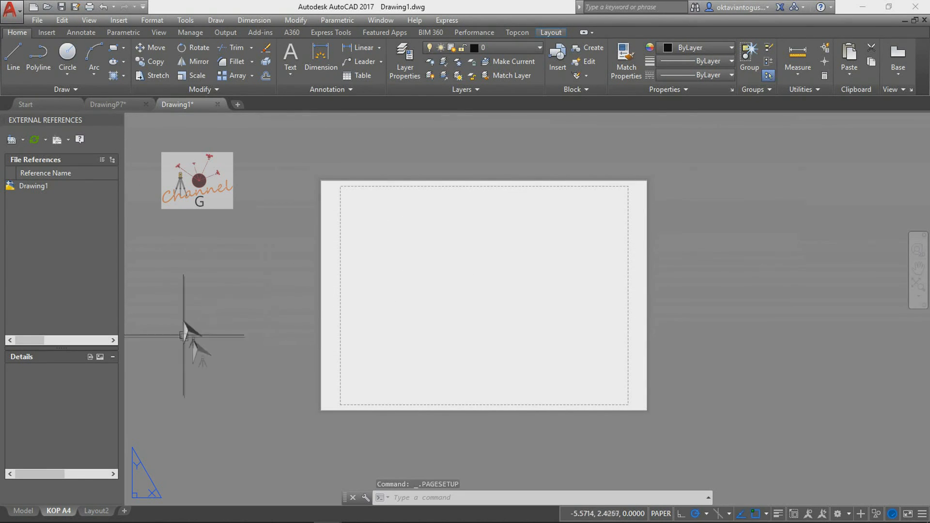
- Change the drawing orientation of the KOP A4 layout to portrait in its page setup
{"action": "right_click", "coordinate": [59, 511]}
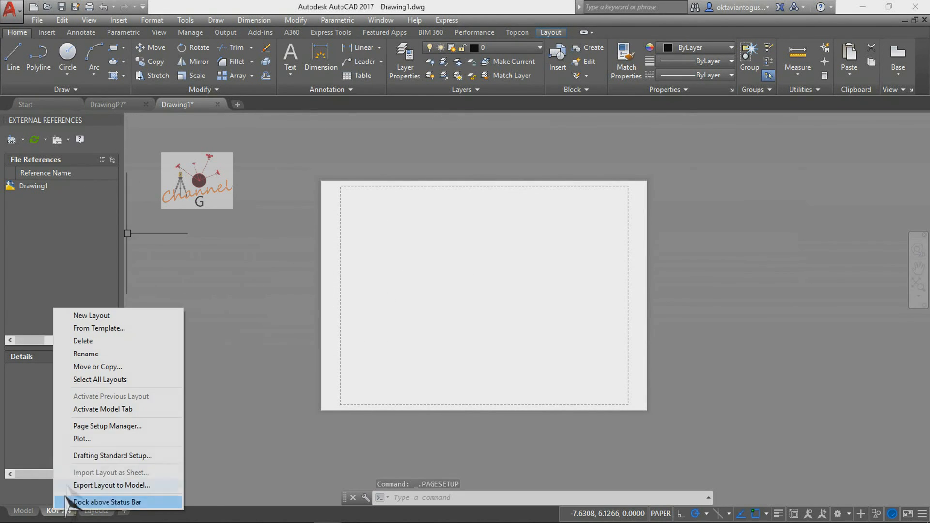
{"action": "left_click", "coordinate": [107, 426]}
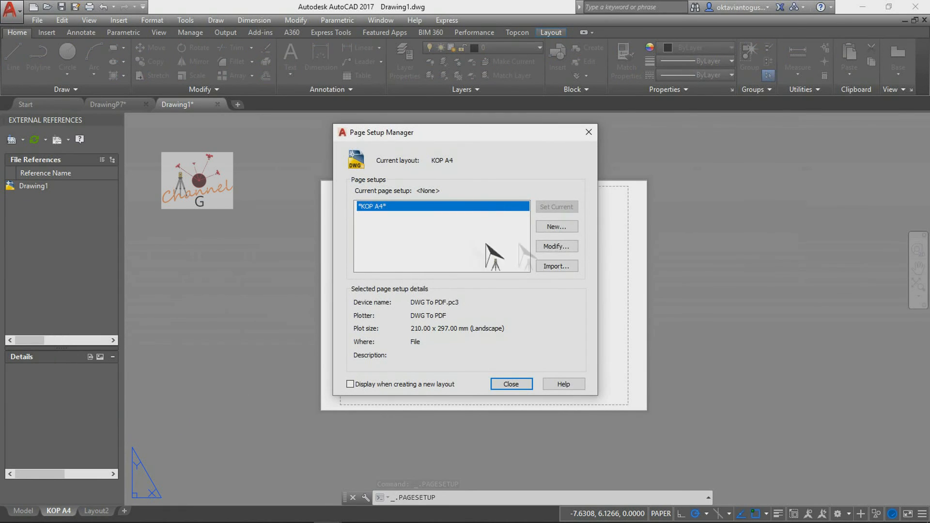
{"action": "left_click", "coordinate": [561, 246]}
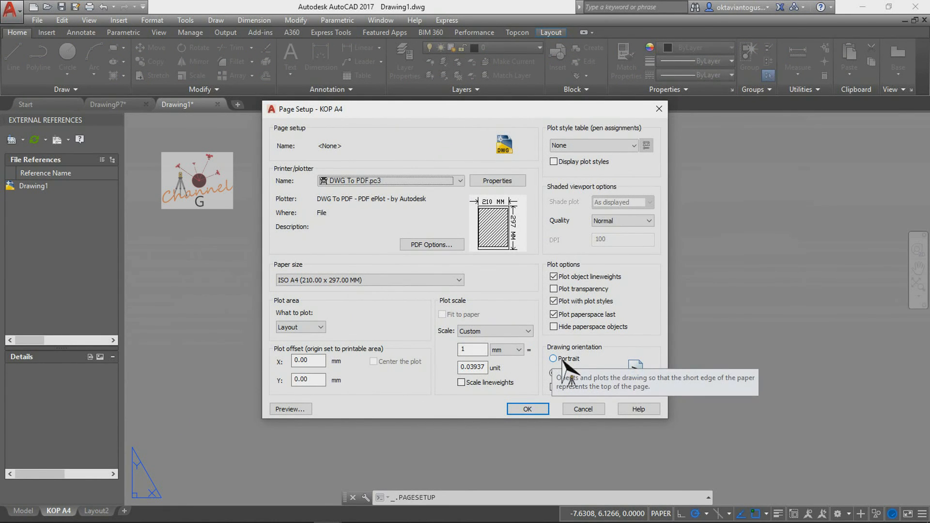
{"action": "left_click", "coordinate": [562, 360]}
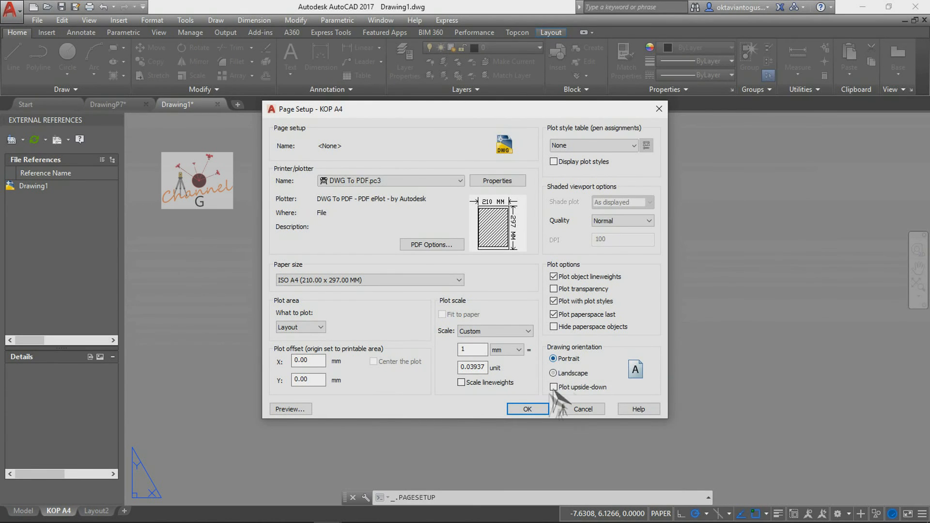
{"action": "left_click", "coordinate": [527, 409]}
{"action": "left_click", "coordinate": [511, 384]}
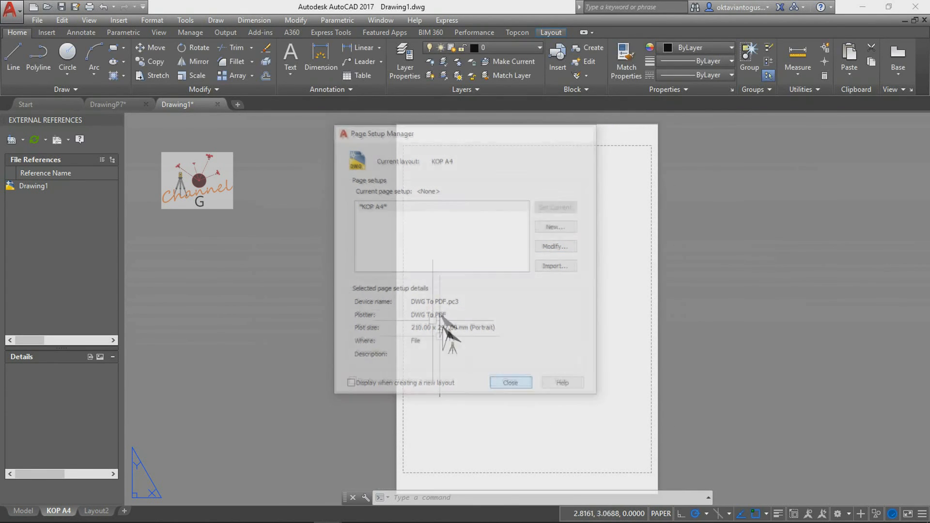
- Draw a border rectangle from the printable area's upper-left corner to just inside the sheet's lower-right corner
{"action": "type", "text": "rec"}
{"action": "key", "text": "Return"}
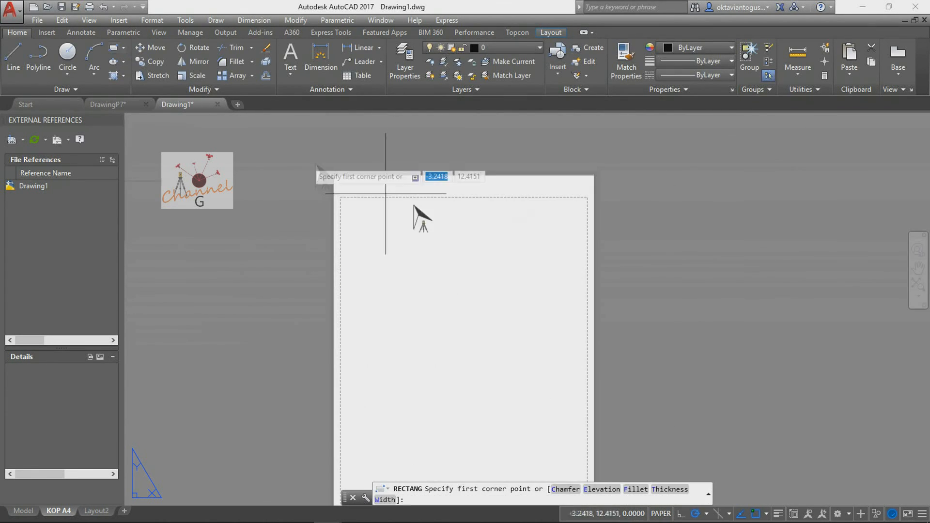
{"action": "left_click", "coordinate": [342, 197]}
{"action": "scroll", "coordinate": [342, 198], "scroll_direction": "down", "scroll_amount": 2}
{"action": "scroll", "coordinate": [449, 383], "scroll_direction": "up", "scroll_amount": 2}
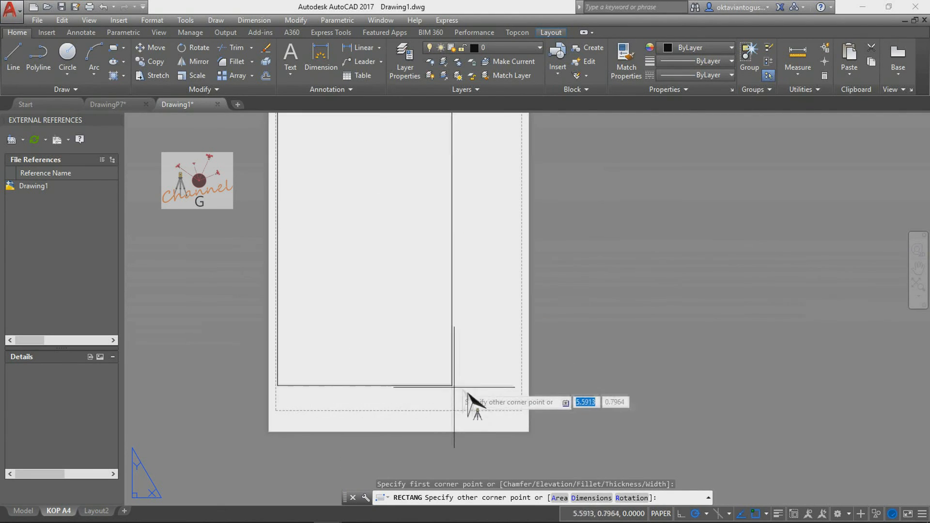
{"action": "left_click", "coordinate": [524, 424]}
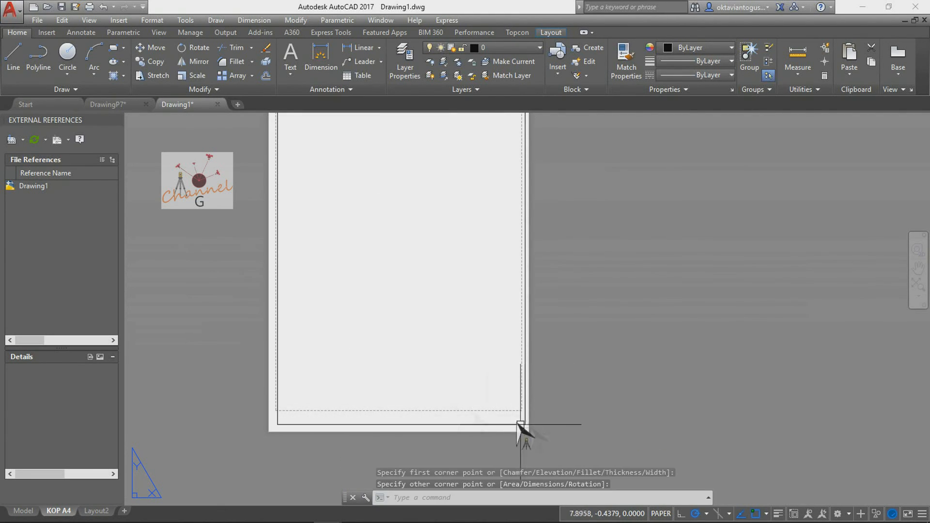
{"action": "scroll", "coordinate": [329, 369], "scroll_direction": "up", "scroll_amount": 1}
{"action": "scroll", "coordinate": [286, 367], "scroll_direction": "down", "scroll_amount": 1}
{"action": "key", "text": "Escape"}
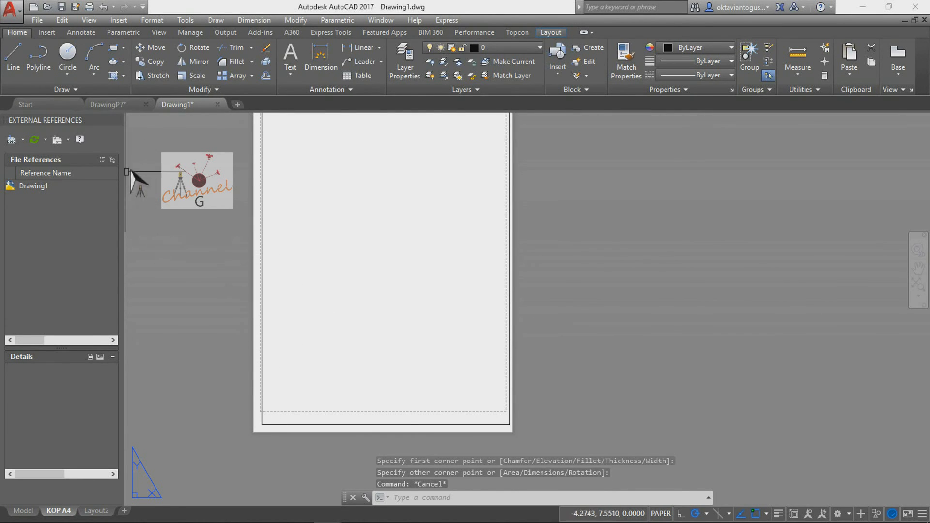
- Draw a horizontal line across the lower part of the border, from its left edge to its right edge
{"action": "left_click", "coordinate": [14, 61]}
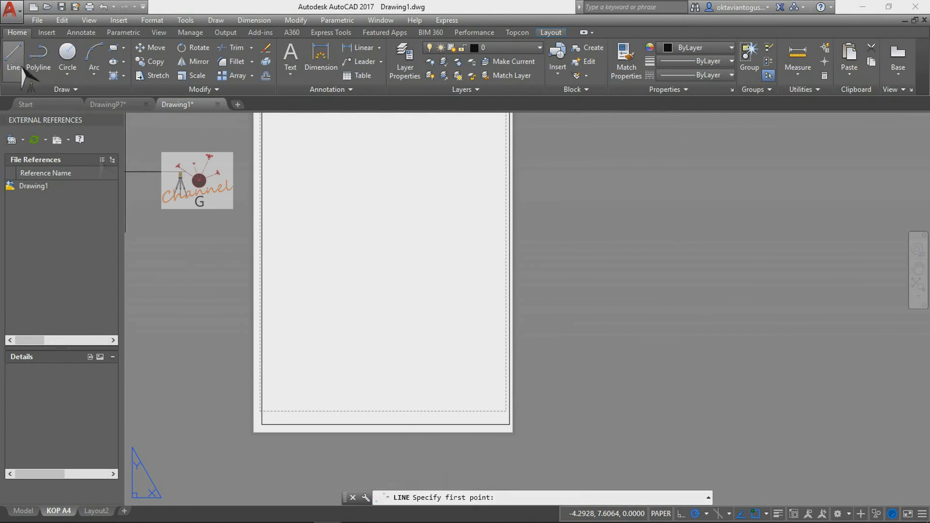
{"action": "left_click", "coordinate": [262, 367]}
{"action": "left_click", "coordinate": [507, 364]}
{"action": "key", "text": "Escape"}
{"action": "scroll", "coordinate": [281, 389], "scroll_direction": "up", "scroll_amount": 3}
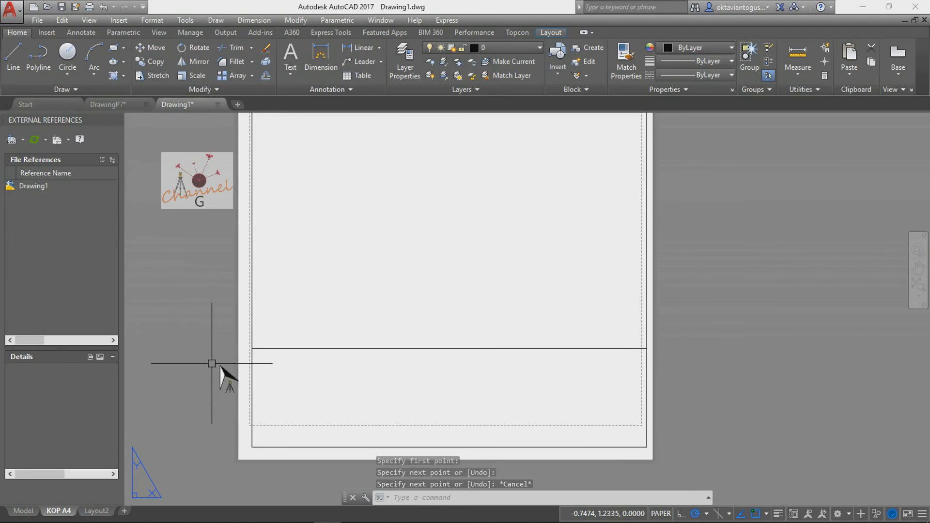
{"action": "scroll", "coordinate": [212, 364], "scroll_direction": "down", "scroll_amount": 2}
{"action": "scroll", "coordinate": [234, 348], "scroll_direction": "up", "scroll_amount": 2}
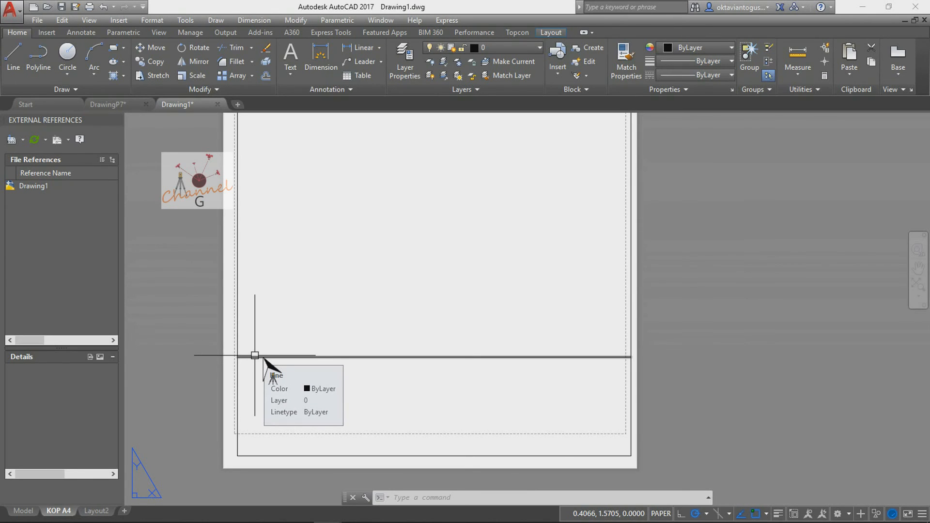
- Divide the horizontal line in the lower part of the border into 5 equal segments
{"action": "left_click", "coordinate": [255, 356]}
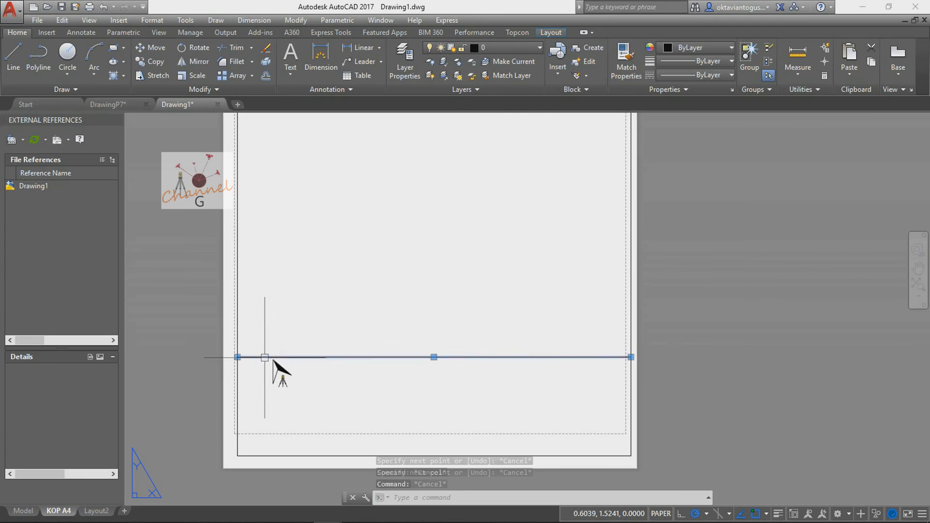
{"action": "key", "text": "Escape"}
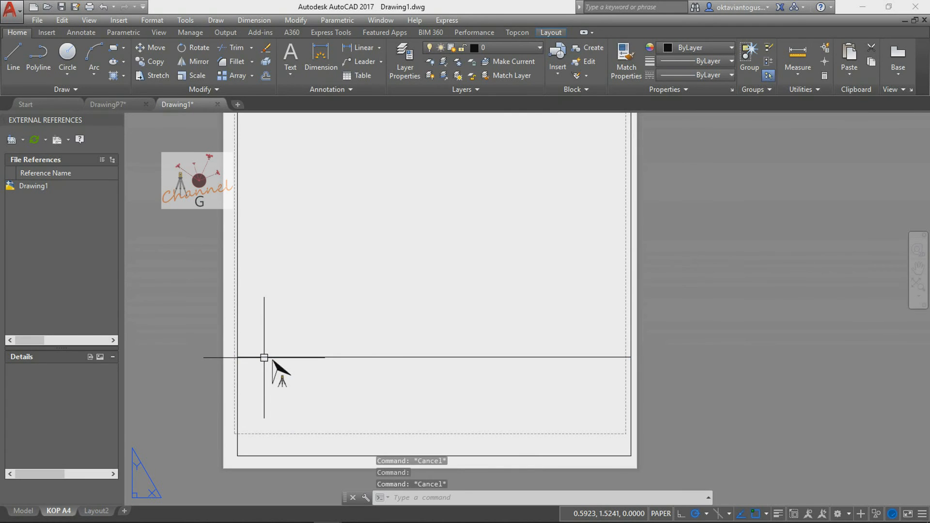
{"action": "type", "text": "vi"}
{"action": "key", "text": "Return"}
{"action": "left_click", "coordinate": [264, 358]}
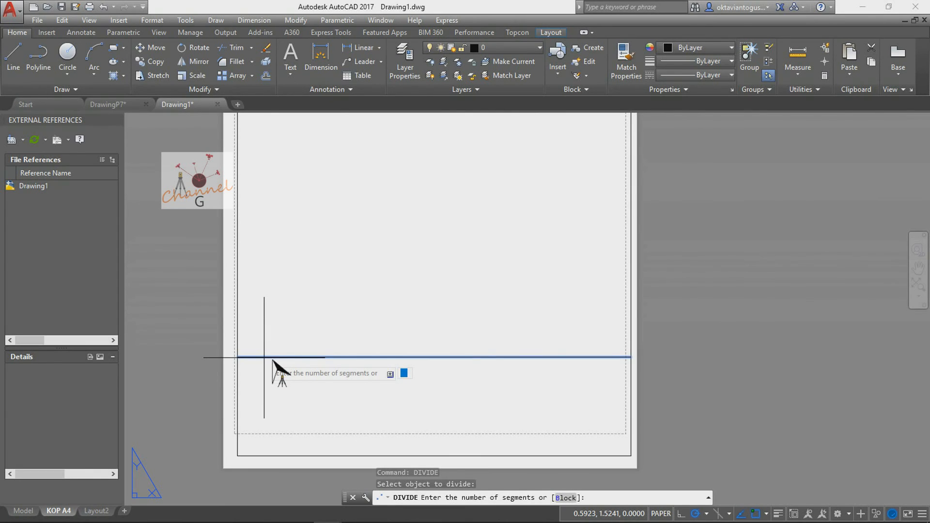
{"action": "key", "text": "Return"}
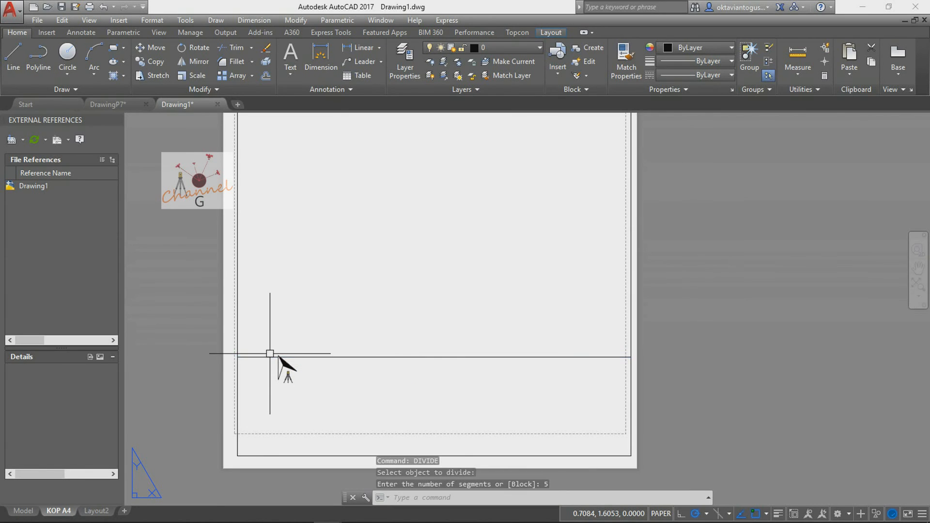
- Set the point display style to the plain X marker for the division points on the horizontal line
{"action": "left_click", "coordinate": [270, 356]}
{"action": "key", "text": "Escape"}
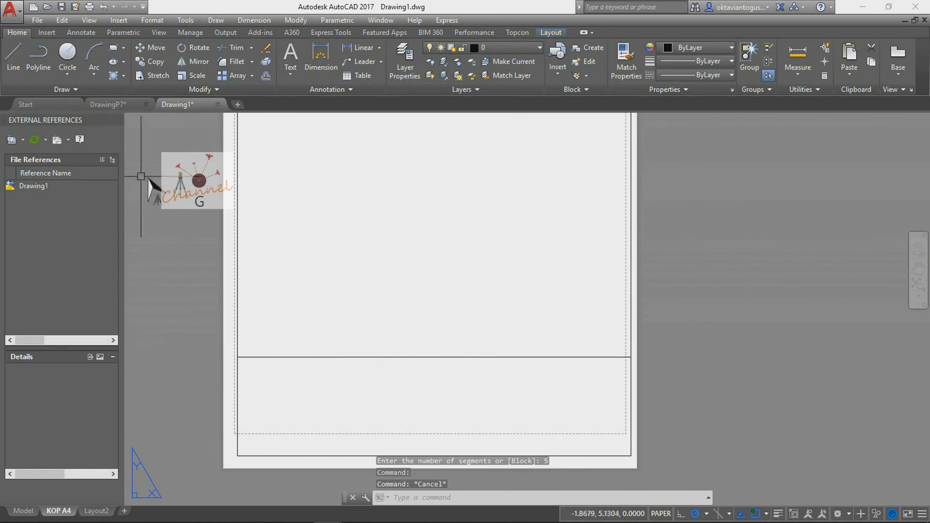
{"action": "left_click", "coordinate": [163, 20]}
{"action": "mouse_move", "coordinate": [188, 20]}
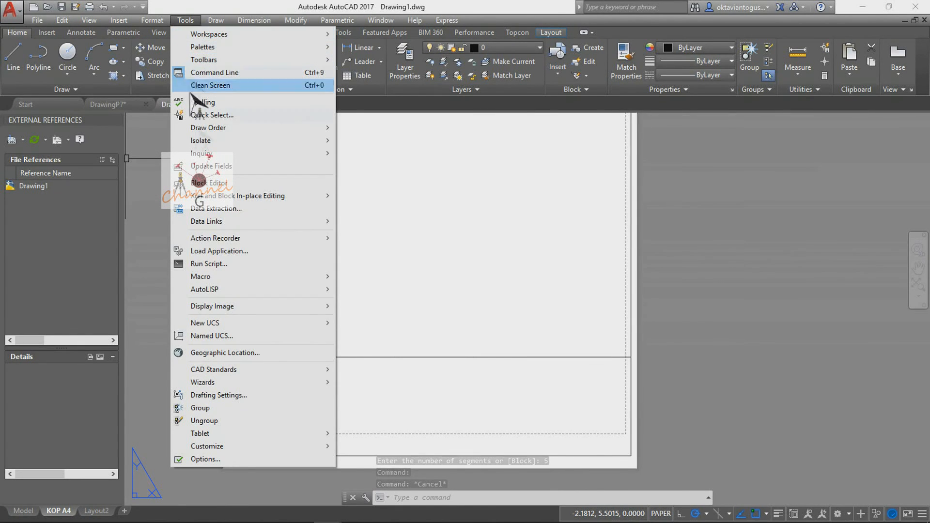
{"action": "mouse_move", "coordinate": [235, 323]}
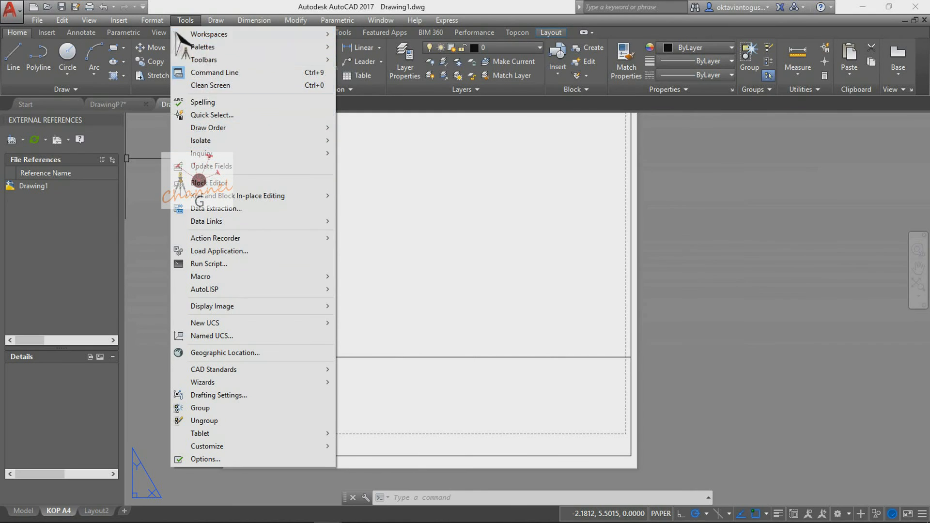
{"action": "mouse_move", "coordinate": [153, 21]}
{"action": "left_click", "coordinate": [191, 206]}
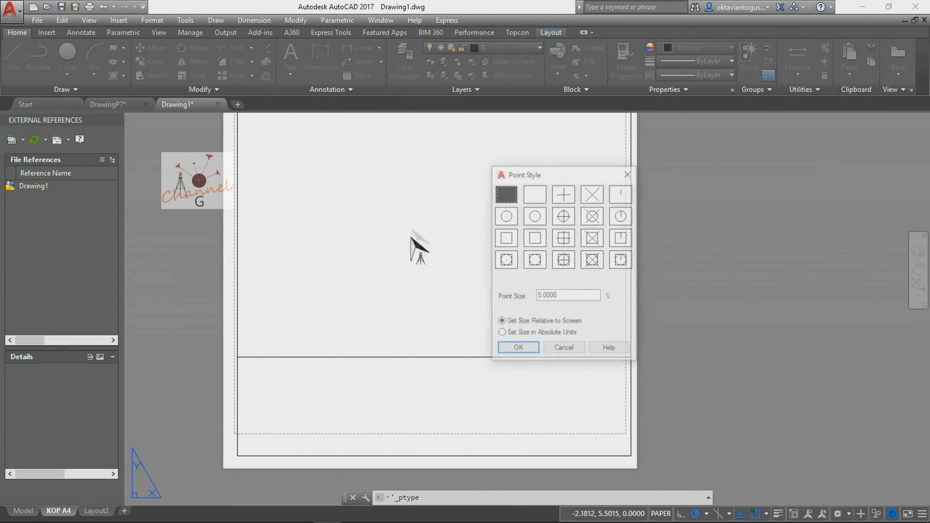
{"action": "left_click", "coordinate": [594, 196]}
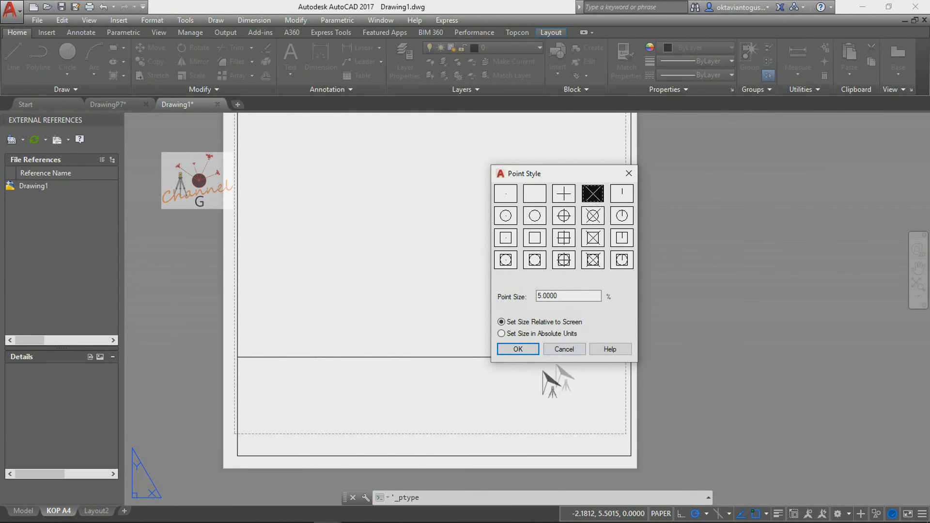
{"action": "left_click", "coordinate": [523, 348]}
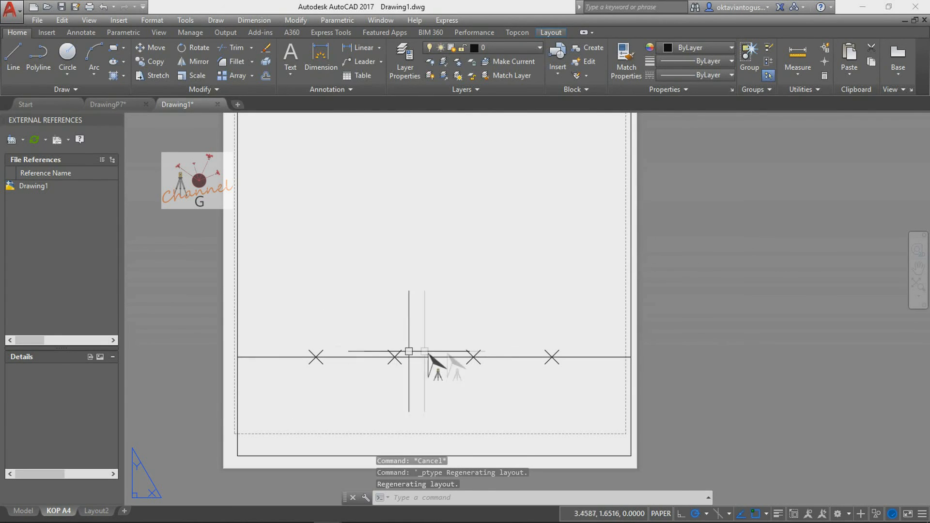
{"action": "key", "text": "Escape"}
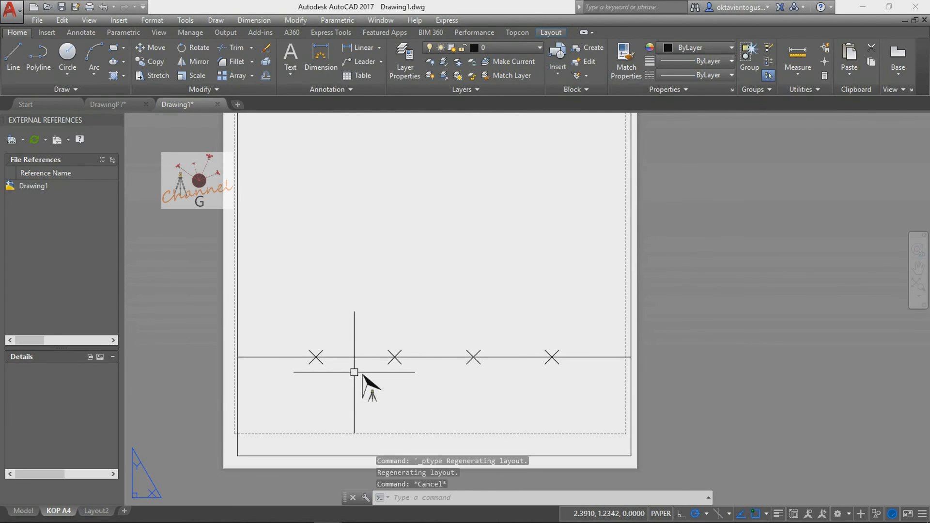
- Draw vertical lines from the first and second division points down to the border's bottom edge
{"action": "type", "text": "l"}
{"action": "key", "text": "Return"}
{"action": "left_click", "coordinate": [316, 357]}
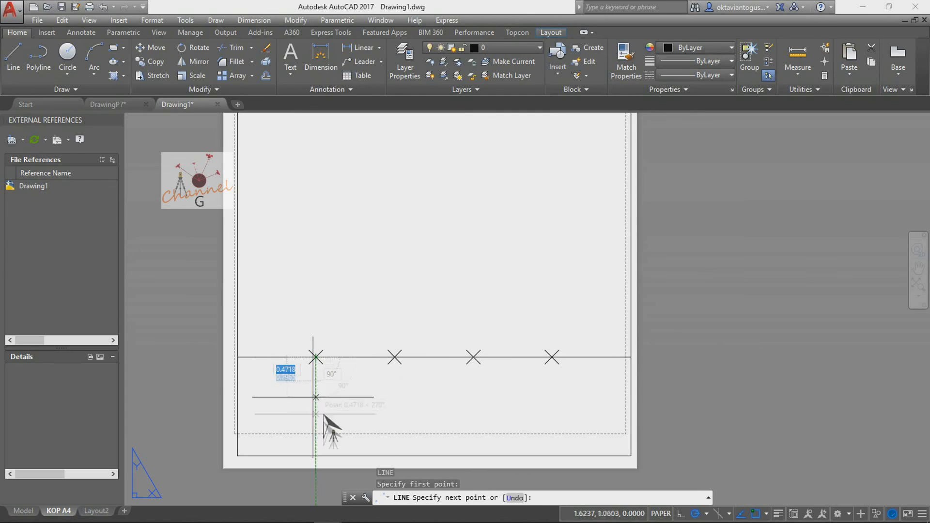
{"action": "left_click", "coordinate": [324, 459]}
{"action": "key", "text": "Escape"}
{"action": "key", "text": "Return"}
{"action": "left_click", "coordinate": [394, 357]}
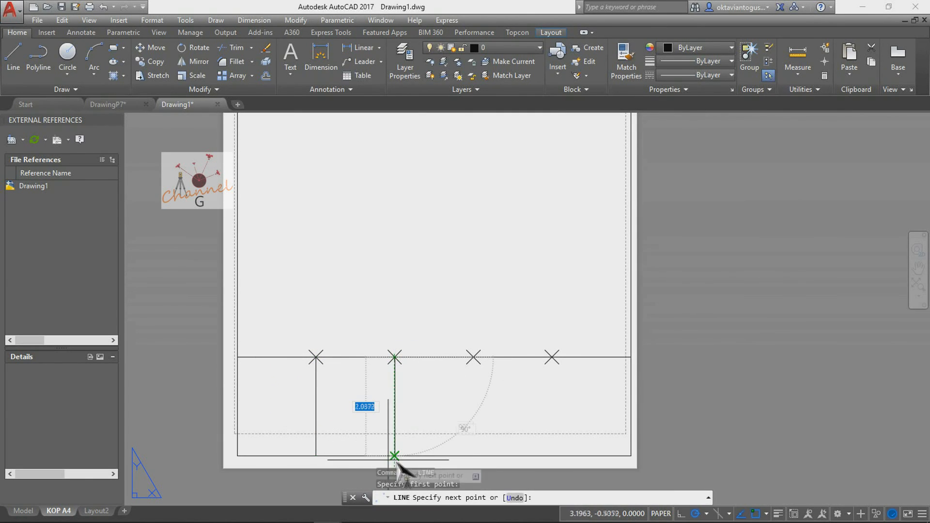
{"action": "key", "text": "Escape"}
{"action": "key", "text": "Return"}
{"action": "left_click", "coordinate": [395, 358]}
{"action": "left_click", "coordinate": [408, 464]}
{"action": "key", "text": "Escape"}
- Draw vertical lines from the third and fourth division points down to the border's bottom edge
{"action": "key", "text": "Return"}
{"action": "left_click", "coordinate": [481, 366]}
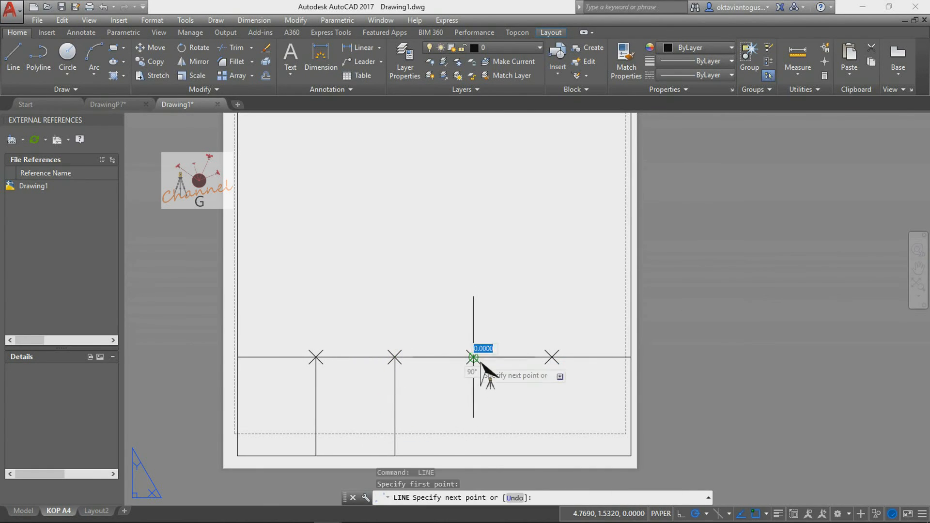
{"action": "left_click", "coordinate": [479, 459]}
{"action": "key", "text": "Escape"}
{"action": "key", "text": "Return"}
{"action": "left_click", "coordinate": [557, 367]}
{"action": "left_click", "coordinate": [552, 459]}
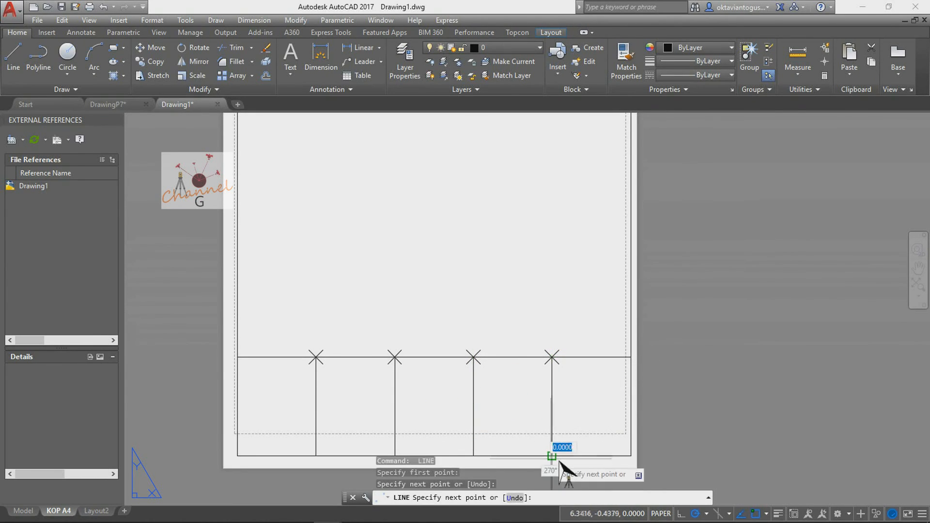
{"action": "key", "text": "Escape"}
- Delete the four X point markers from the title block's top line
{"action": "left_click", "coordinate": [572, 330]}
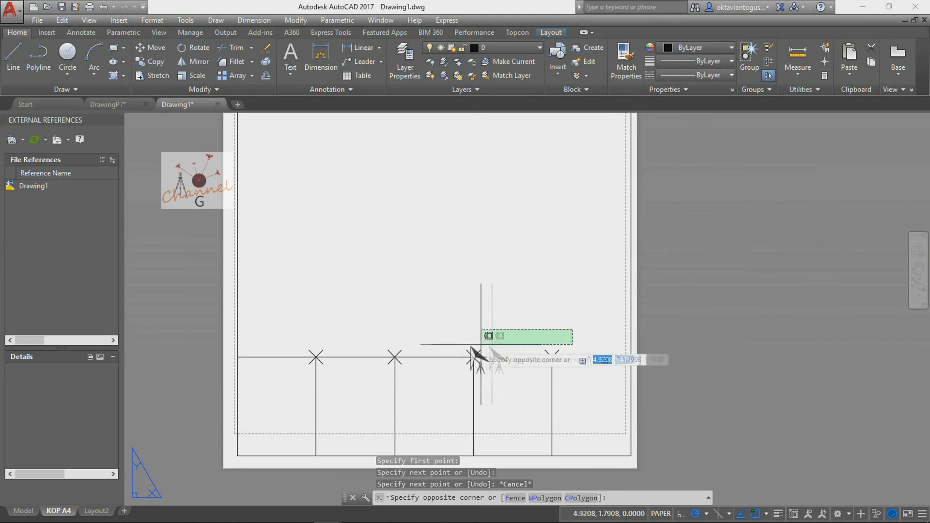
{"action": "left_click", "coordinate": [307, 356]}
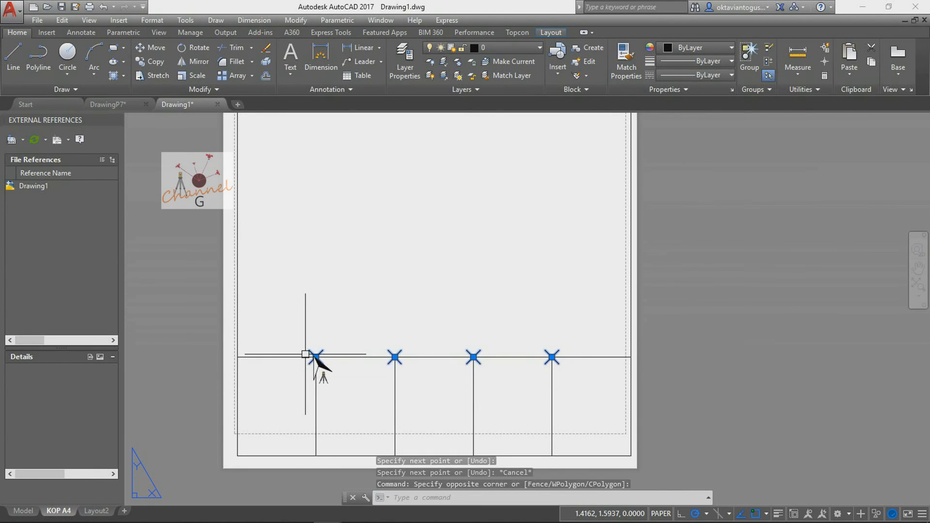
{"action": "key", "text": "Delete"}
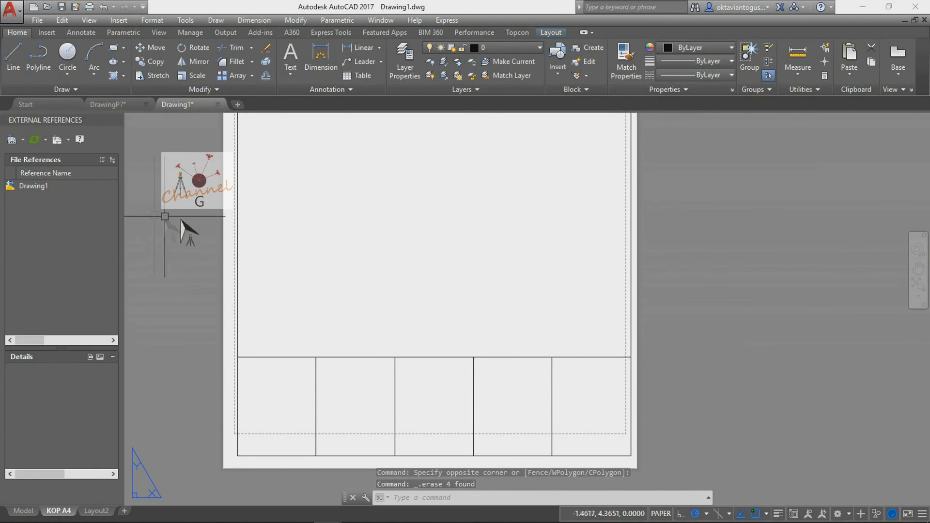
- Draw a horizontal line from the border's left edge to its right edge, slightly below the title block's top line, forming a header row
{"action": "type", "text": "l"}
{"action": "key", "text": "Return"}
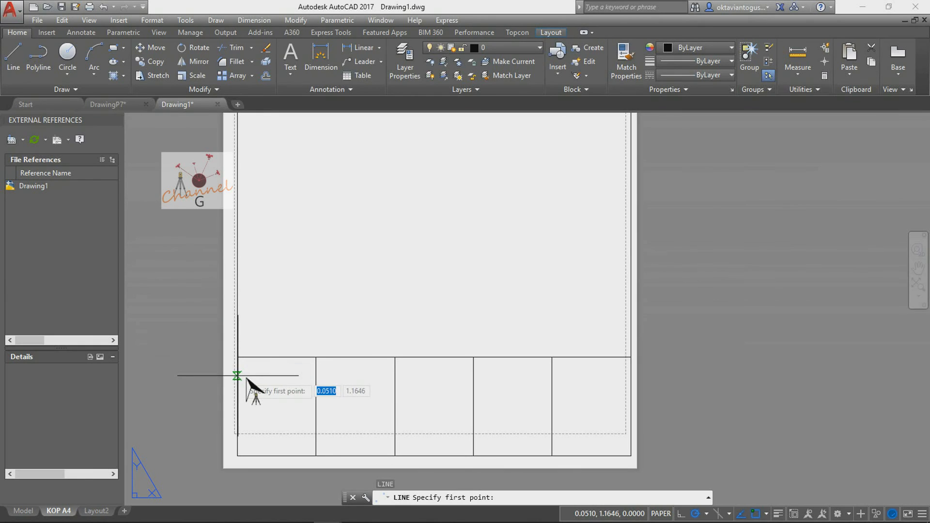
{"action": "left_click", "coordinate": [237, 375]}
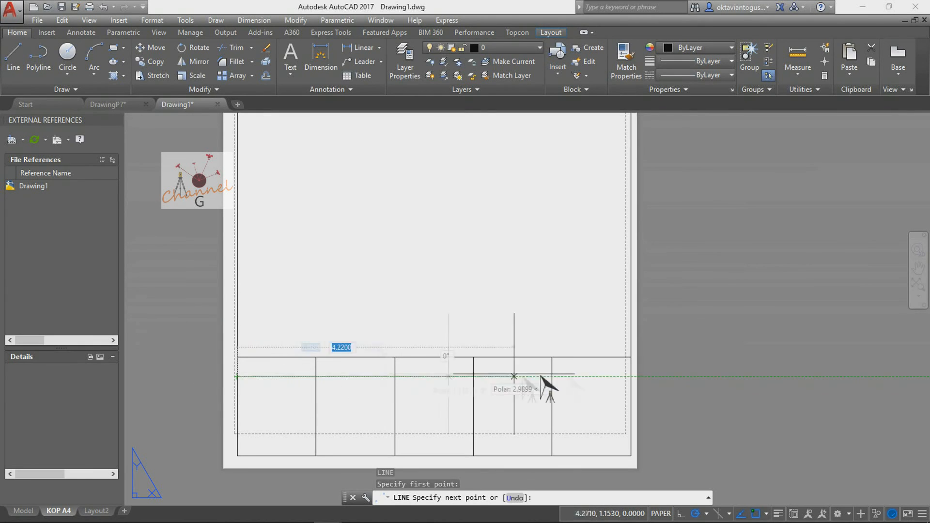
{"action": "left_click", "coordinate": [630, 375]}
{"action": "key", "text": "Escape"}
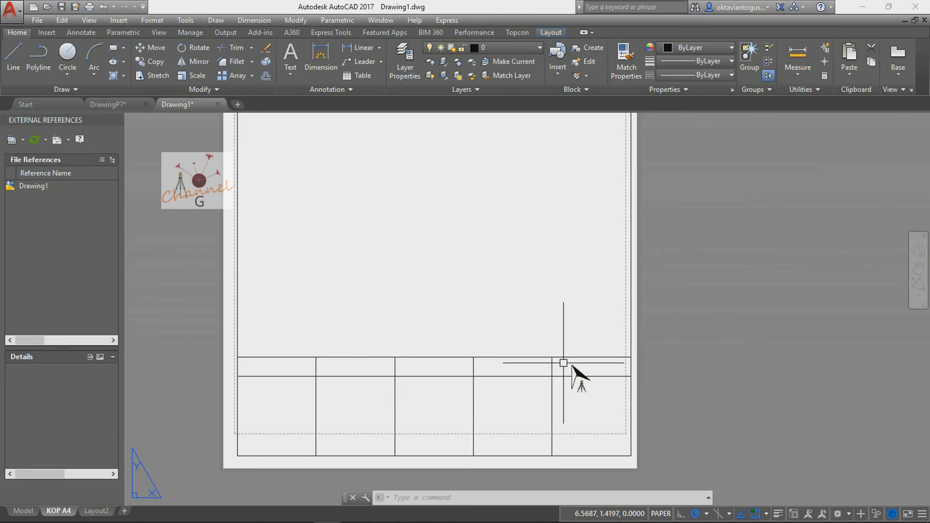
{"action": "key", "text": "Escape"}
{"action": "key", "text": "Escape"}
- Add the multiline text "Nama Gambar" in the first header cell of the title block
{"action": "left_click", "coordinate": [290, 61]}
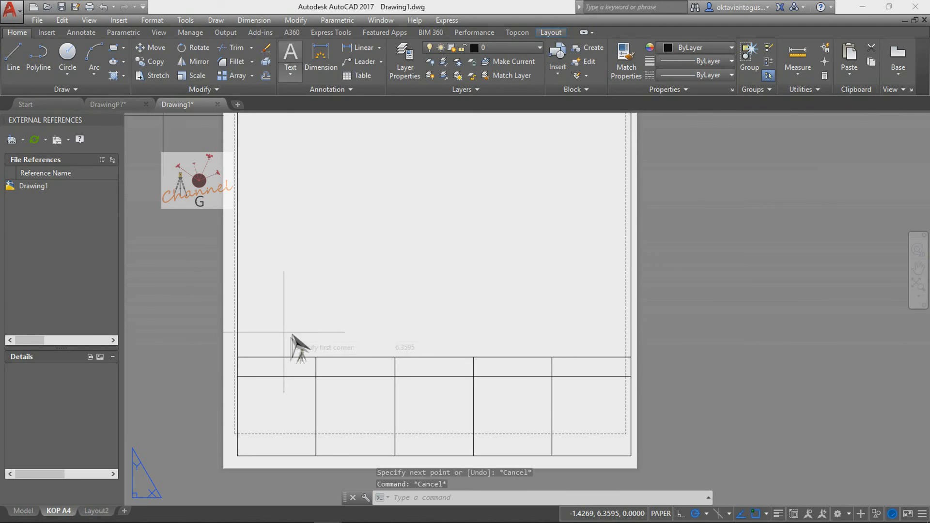
{"action": "left_click", "coordinate": [252, 356]}
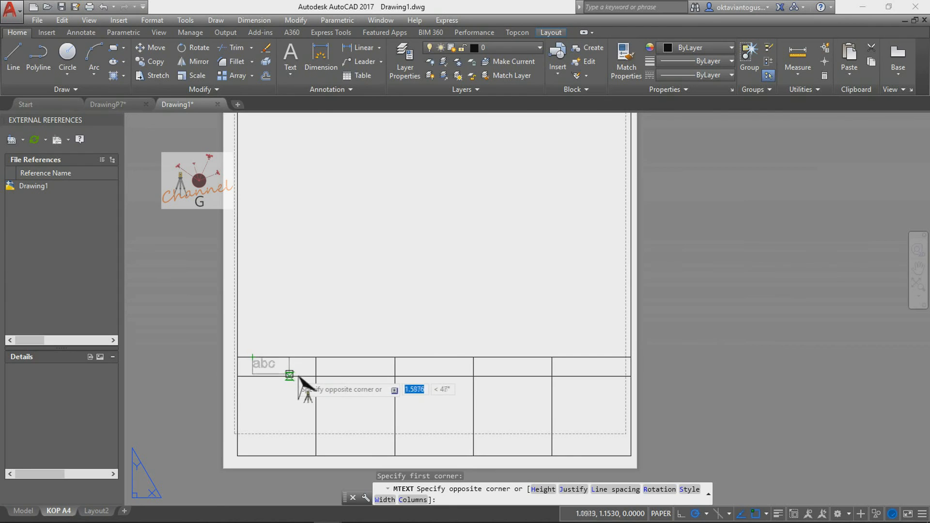
{"action": "left_click", "coordinate": [316, 376]}
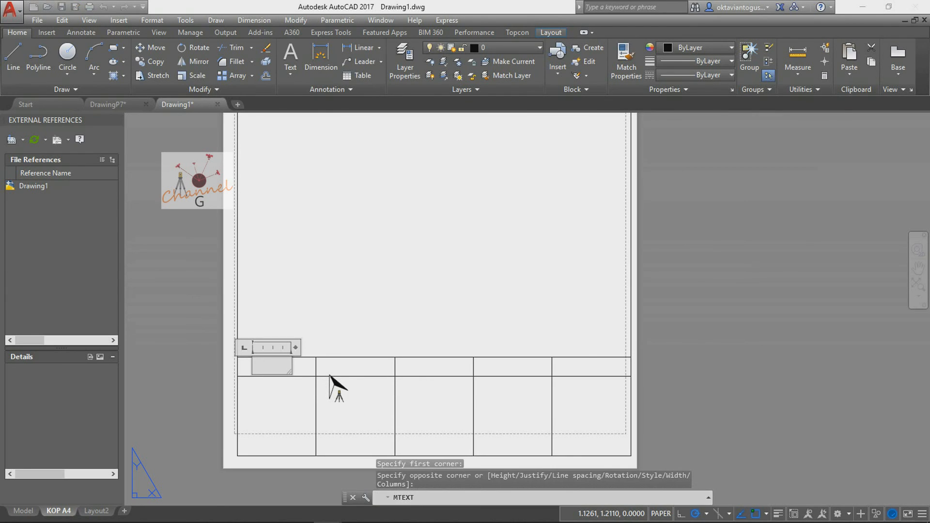
{"action": "type", "text": "Nama Gambar"}
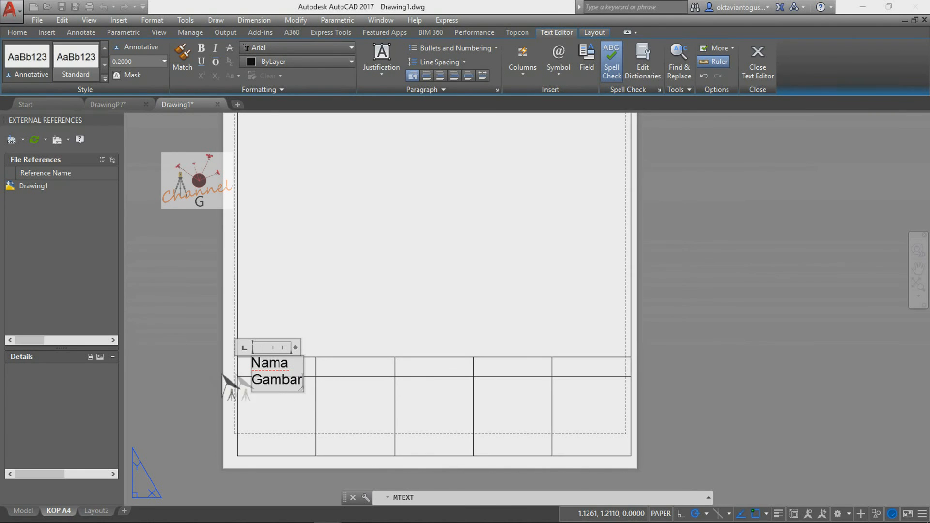
{"action": "left_click", "coordinate": [191, 373]}
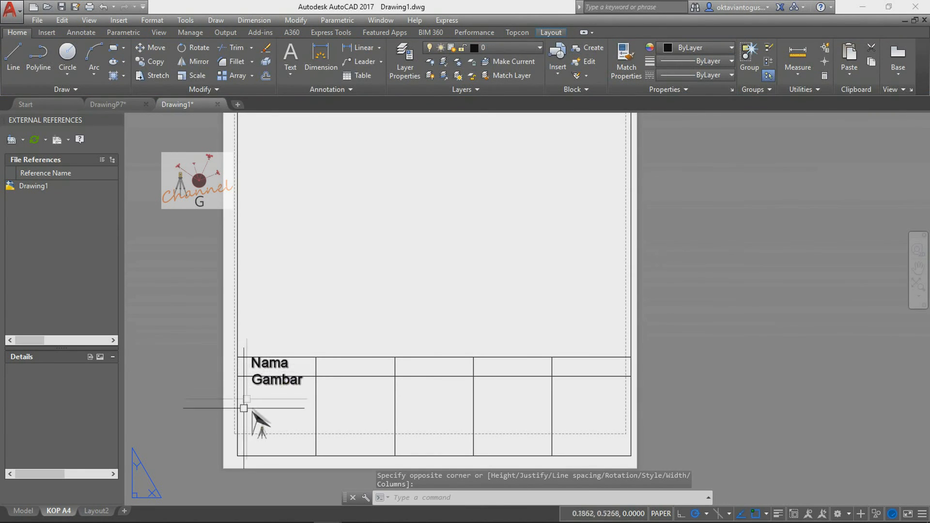
- Set the text height of the "Nama Gambar" label to 0.1
{"action": "scroll", "coordinate": [245, 409], "scroll_direction": "up", "scroll_amount": 2}
{"action": "left_click", "coordinate": [249, 344]}
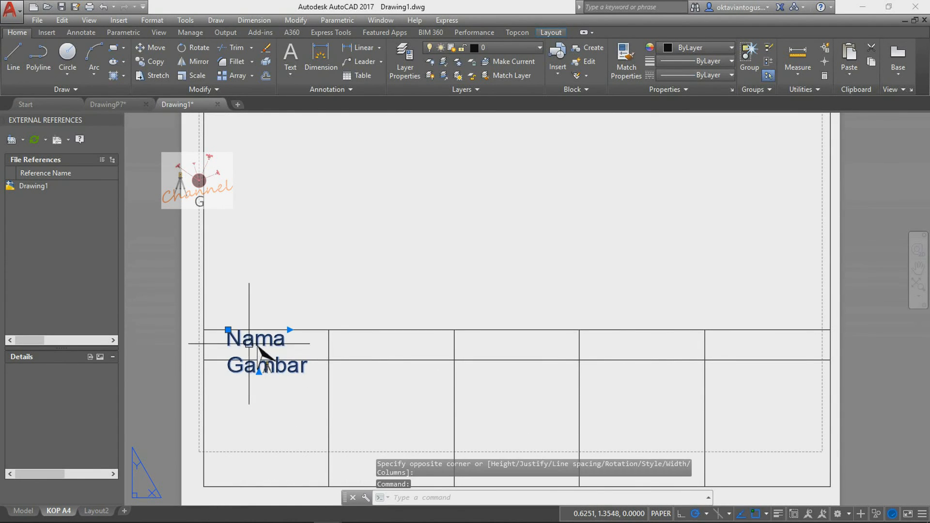
{"action": "double_click", "coordinate": [257, 347]}
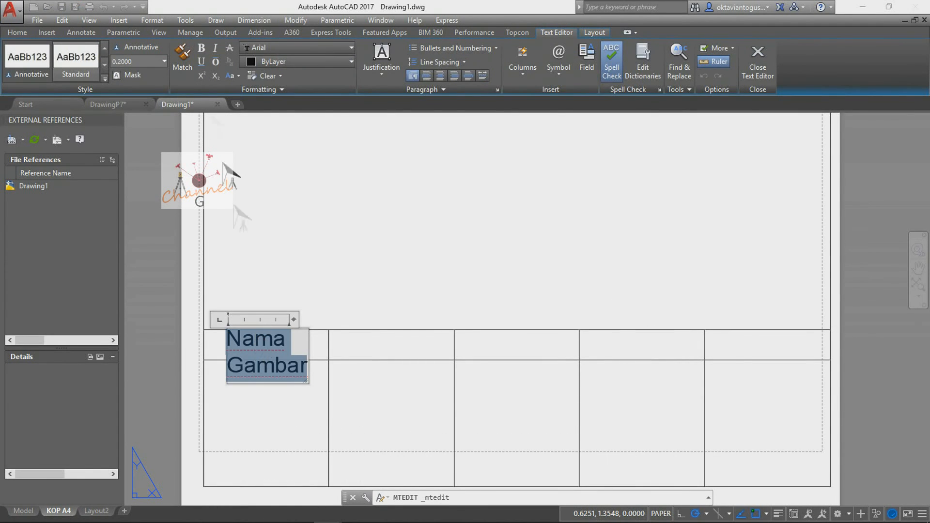
{"action": "left_click", "coordinate": [121, 61]}
{"action": "left_click", "coordinate": [128, 63]}
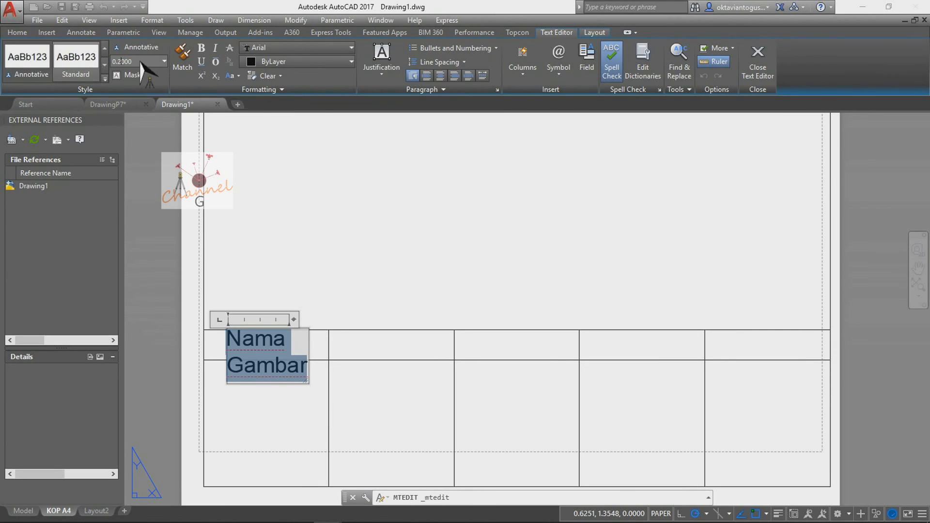
{"action": "key", "text": "Delete"}
{"action": "type", "text": "1"}
{"action": "key", "text": "Return"}
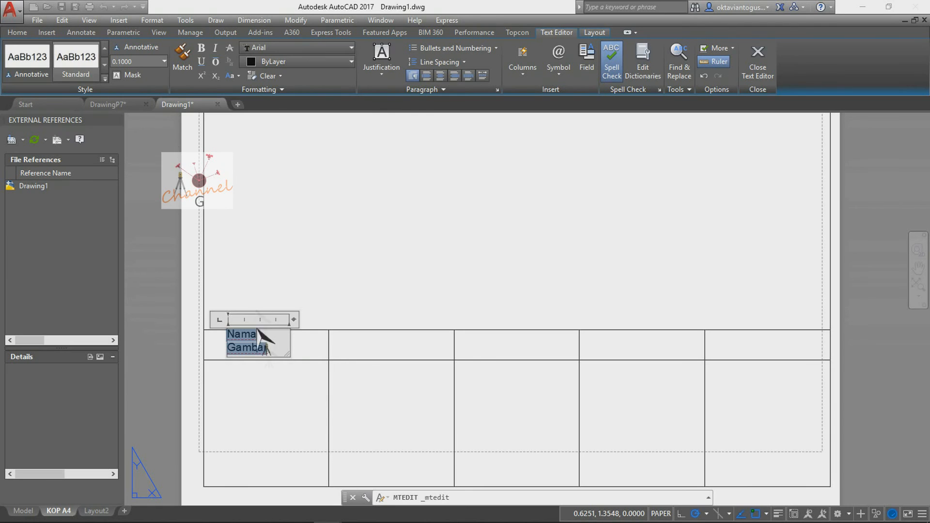
{"action": "left_click", "coordinate": [174, 339]}
- Widen the "Nama Gambar" text box to about 1.12 so it fits on one line, and move it slightly down within its header cell
{"action": "left_click", "coordinate": [252, 351]}
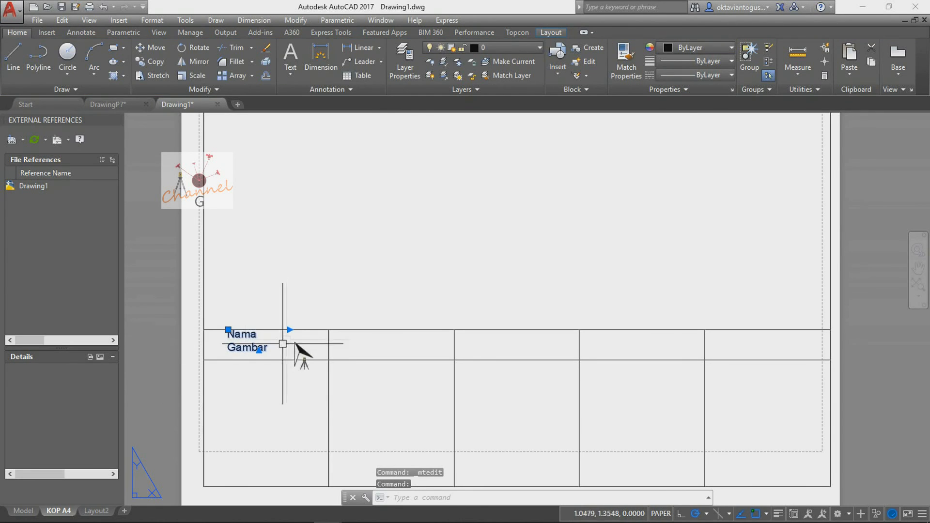
{"action": "double_click", "coordinate": [260, 353]}
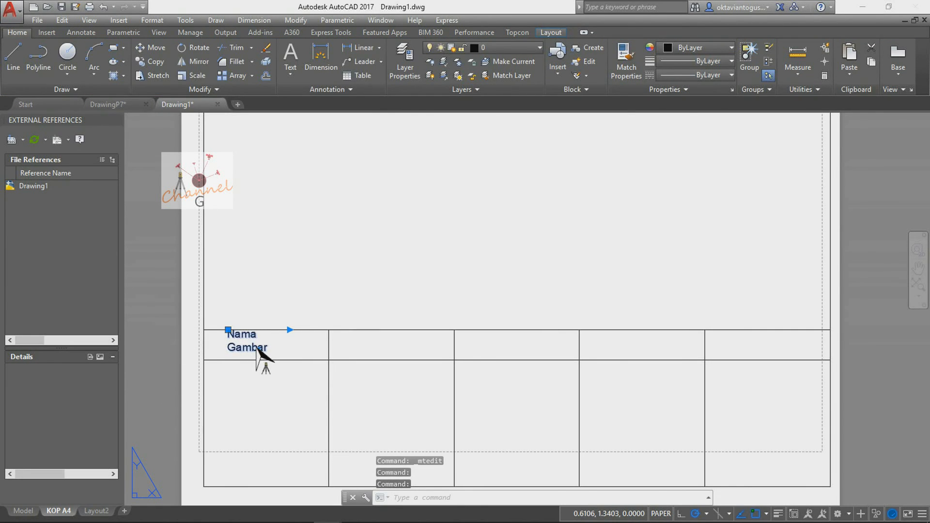
{"action": "left_click_drag", "start_coordinate": [297, 340], "coordinate": [326, 341]}
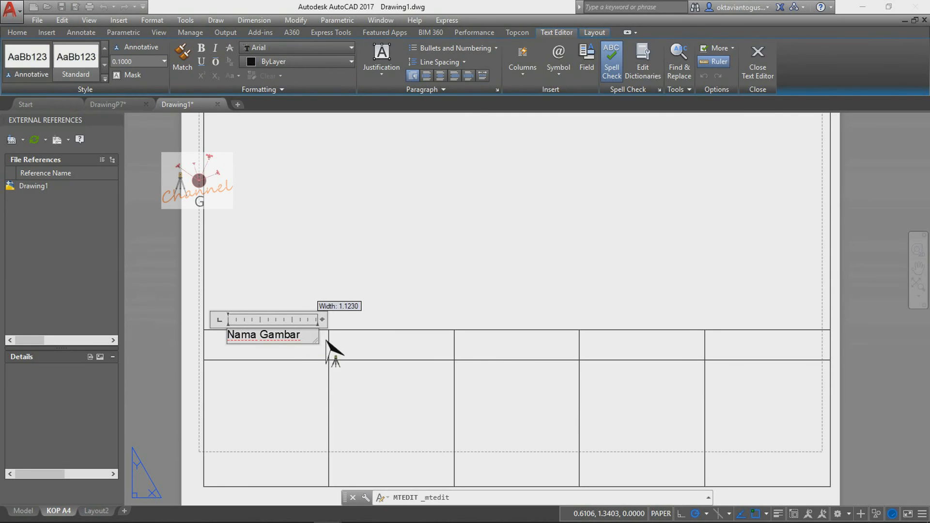
{"action": "left_click", "coordinate": [164, 368]}
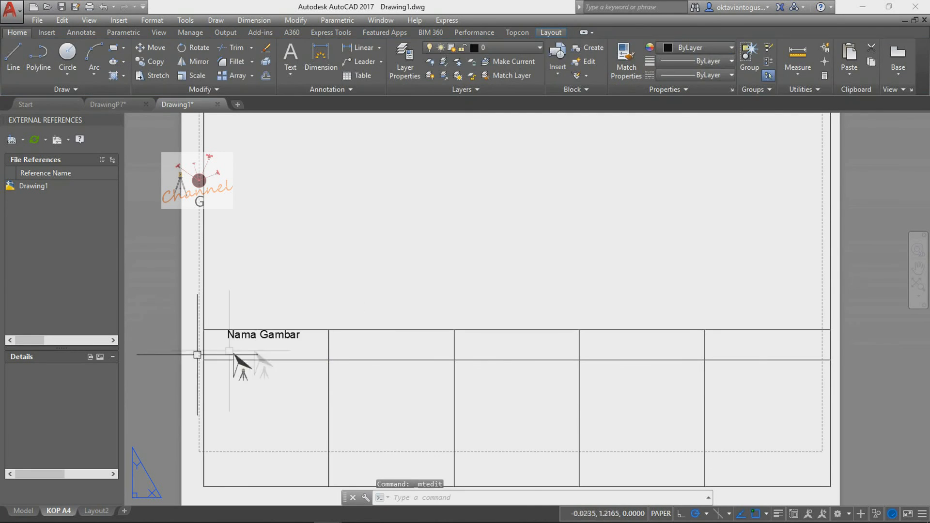
{"action": "left_click", "coordinate": [255, 337]}
{"action": "left_click_drag", "start_coordinate": [262, 358], "coordinate": [262, 367]}
- Set the justification of the "Nama Gambar" text to Middle Center
{"action": "left_click", "coordinate": [246, 344]}
{"action": "double_click", "coordinate": [237, 346]}
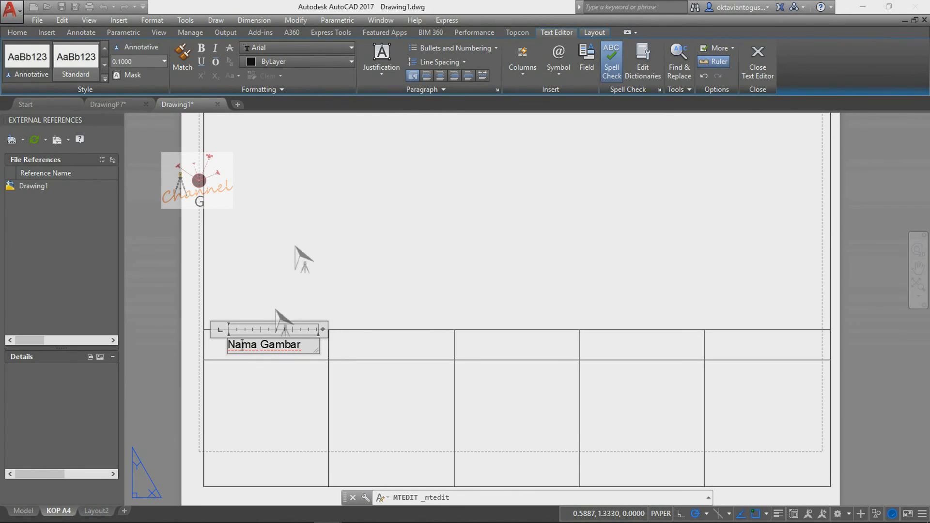
{"action": "left_click", "coordinate": [403, 72]}
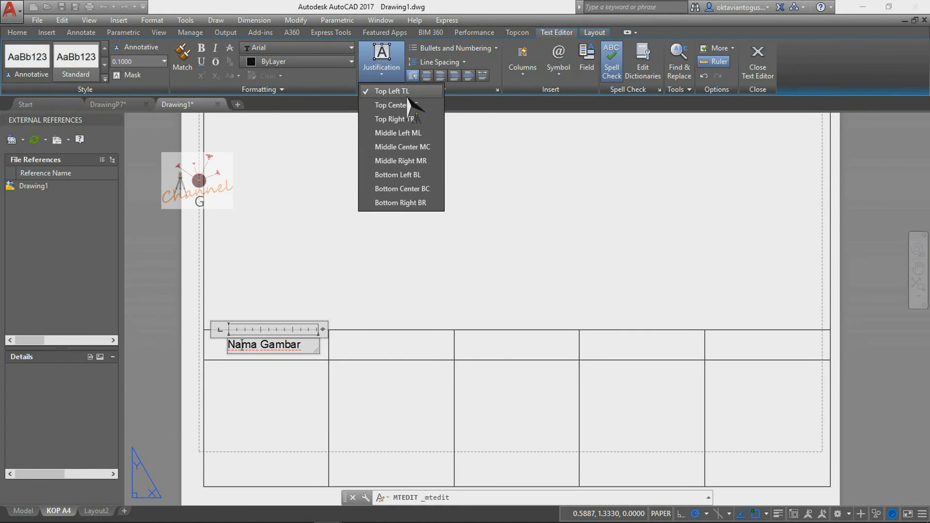
{"action": "left_click", "coordinate": [426, 161]}
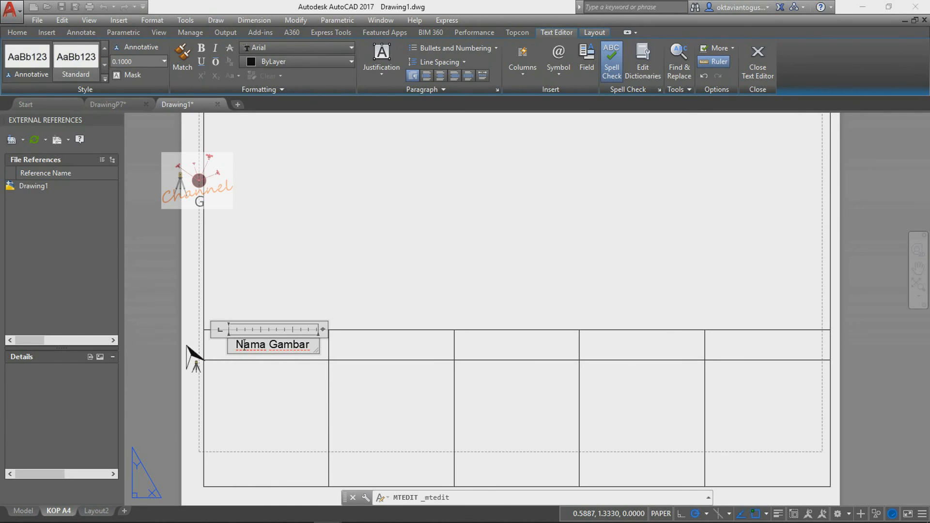
{"action": "left_click", "coordinate": [187, 346]}
- Widen the "Nama Gambar" text box slightly within the first header cell of the title block
{"action": "left_click", "coordinate": [245, 343]}
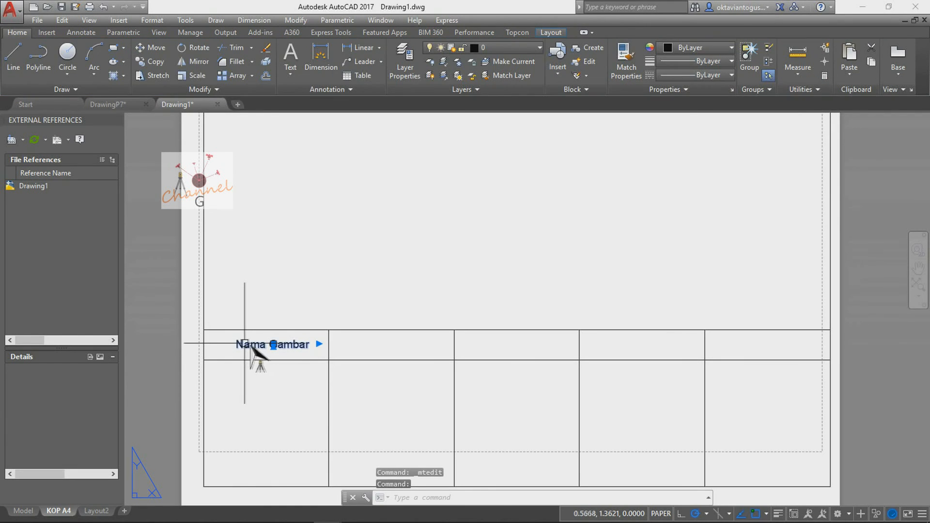
{"action": "left_click", "coordinate": [319, 343]}
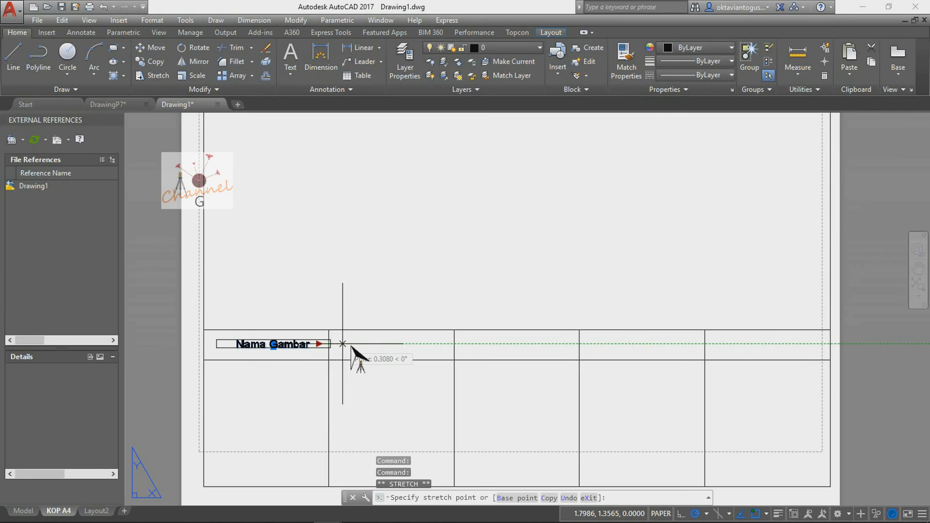
{"action": "left_click", "coordinate": [324, 344]}
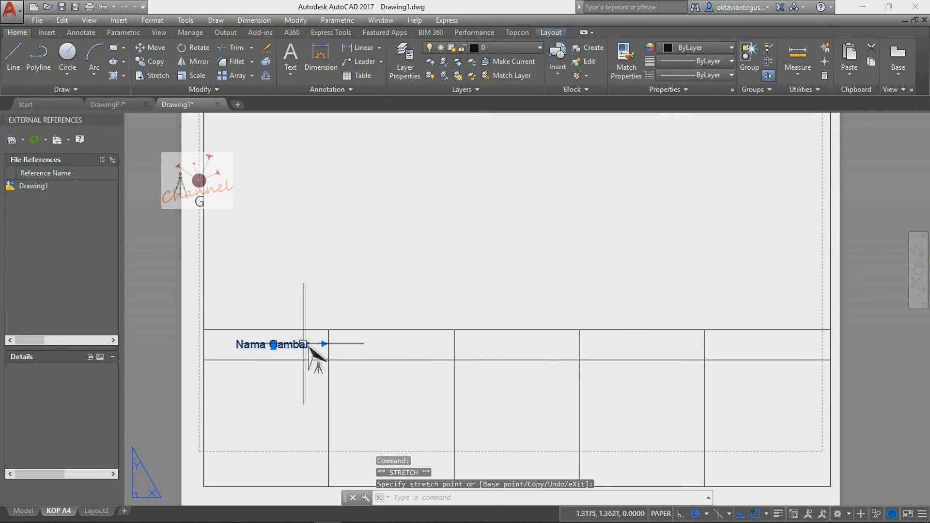
{"action": "double_click", "coordinate": [269, 345]}
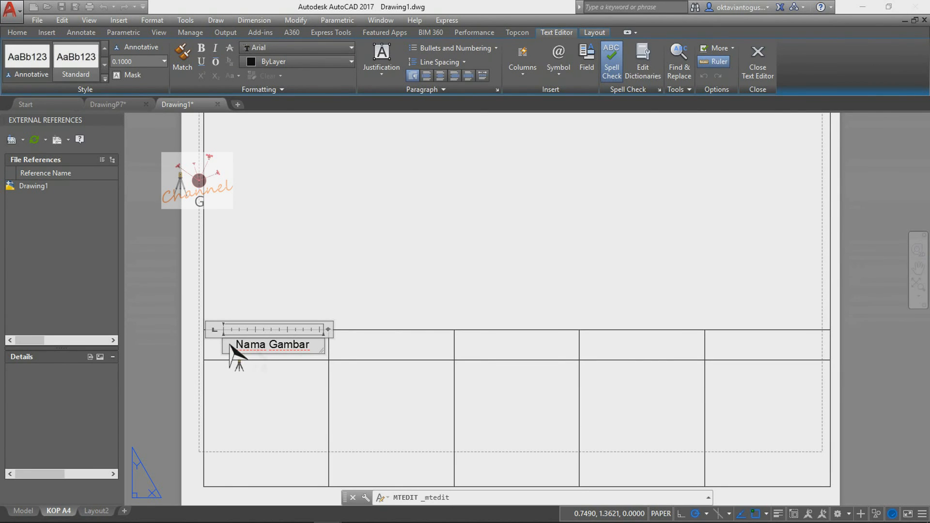
{"action": "left_click", "coordinate": [190, 312]}
{"action": "left_click", "coordinate": [162, 318]}
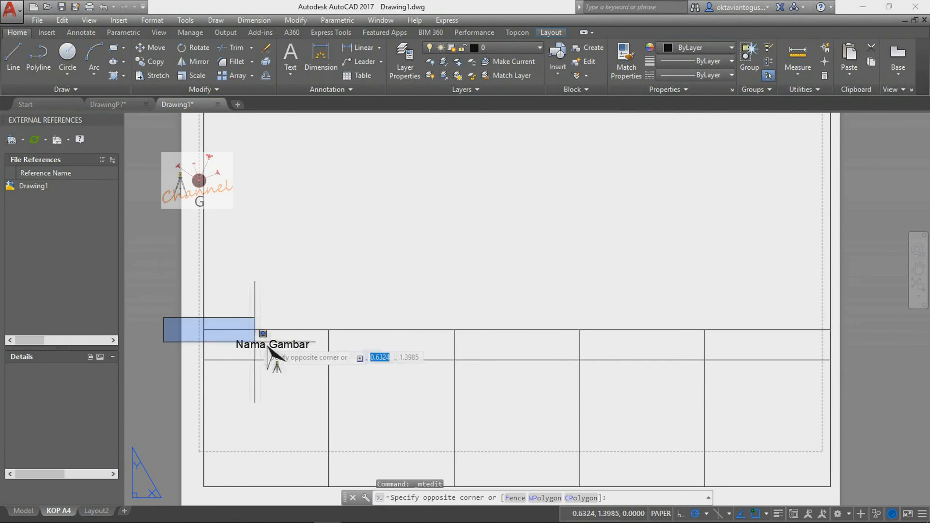
{"action": "key", "text": "Escape"}
- Nudge the "Nama Gambar" label slightly left and down to centre it in its header cell
{"action": "left_click", "coordinate": [270, 346]}
{"action": "left_click_drag", "start_coordinate": [263, 345], "coordinate": [256, 347]}
{"action": "key", "text": "Escape"}
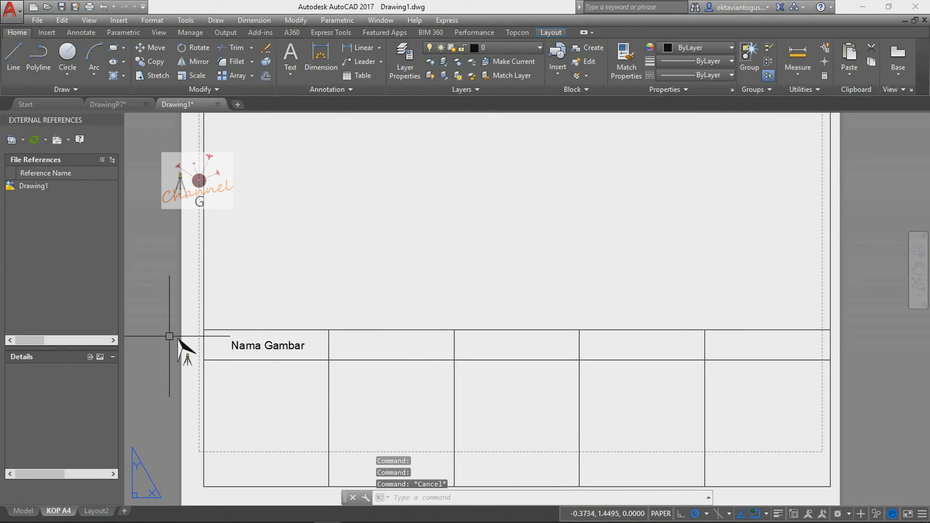
- Copy the "Nama Gambar" label and paste it centred in the second header cell
{"action": "double_click", "coordinate": [248, 346]}
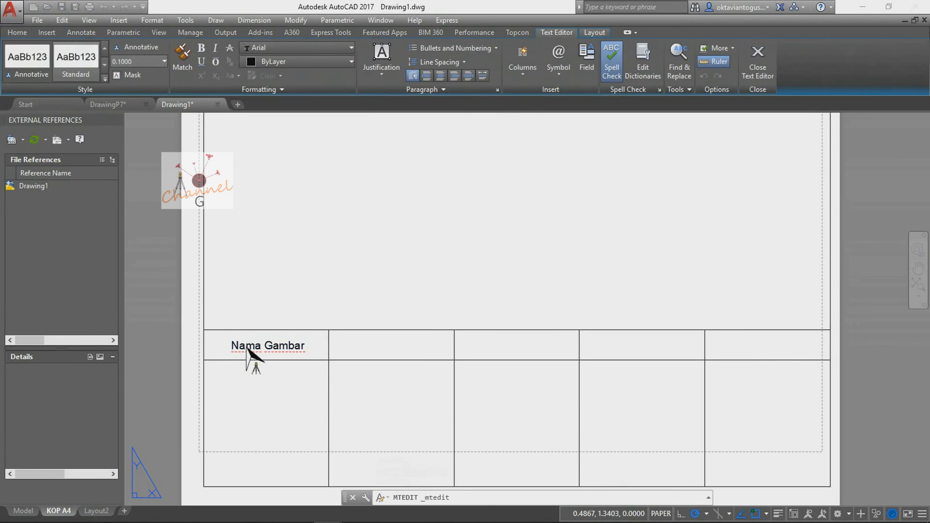
{"action": "key", "text": "Escape"}
{"action": "left_click", "coordinate": [248, 346]}
{"action": "key", "text": "ctrl+c"}
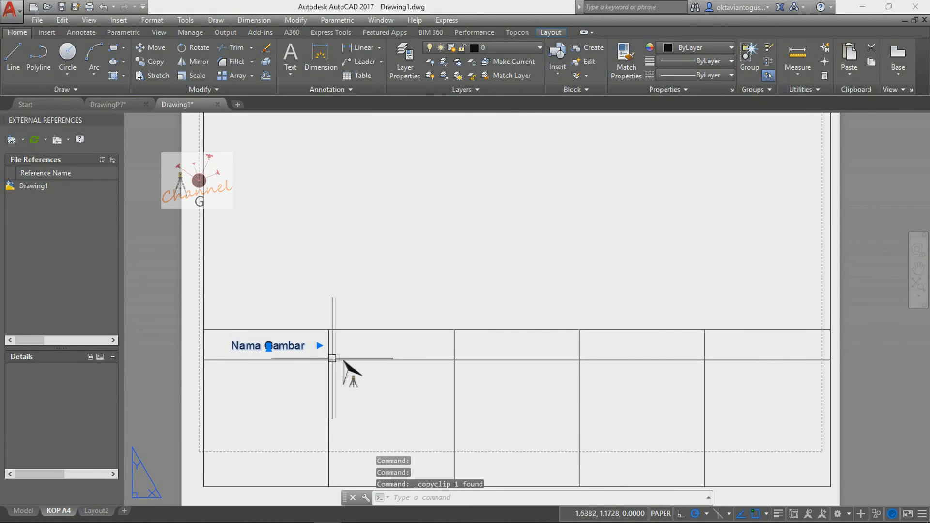
{"action": "key", "text": "ctrl+v"}
{"action": "left_click", "coordinate": [363, 356]}
- Paste a copy of the label in the third header cell and move it up in line with its neighbours
{"action": "key", "text": "ctrl+v"}
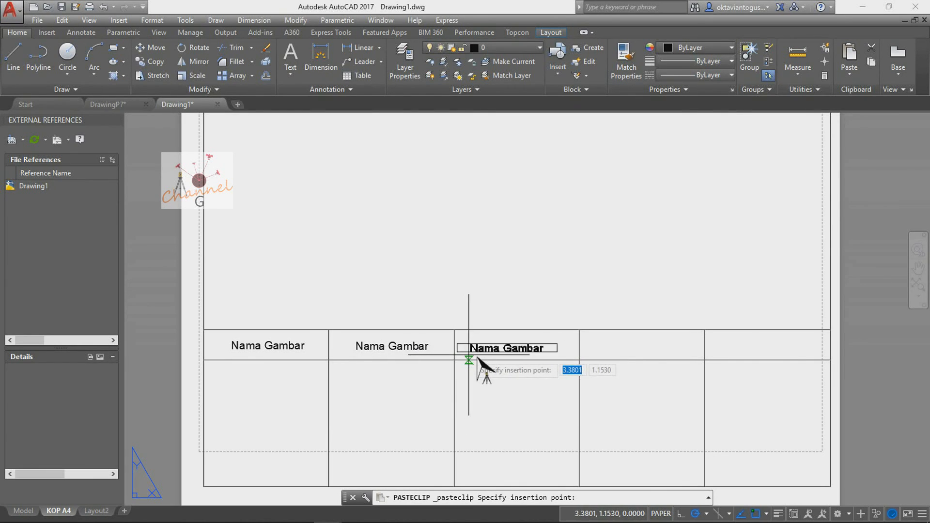
{"action": "left_click", "coordinate": [235, 352]}
{"action": "key", "text": "ctrl+v"}
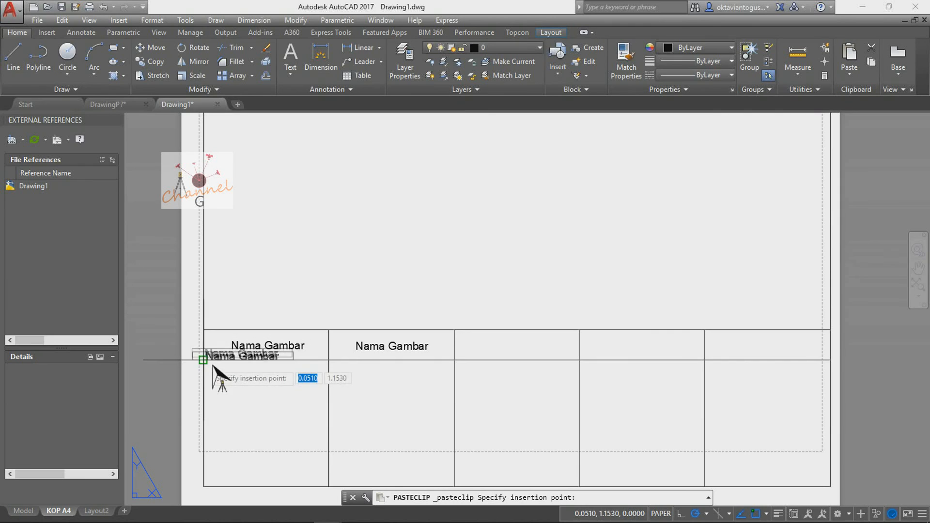
{"action": "left_click", "coordinate": [480, 367]}
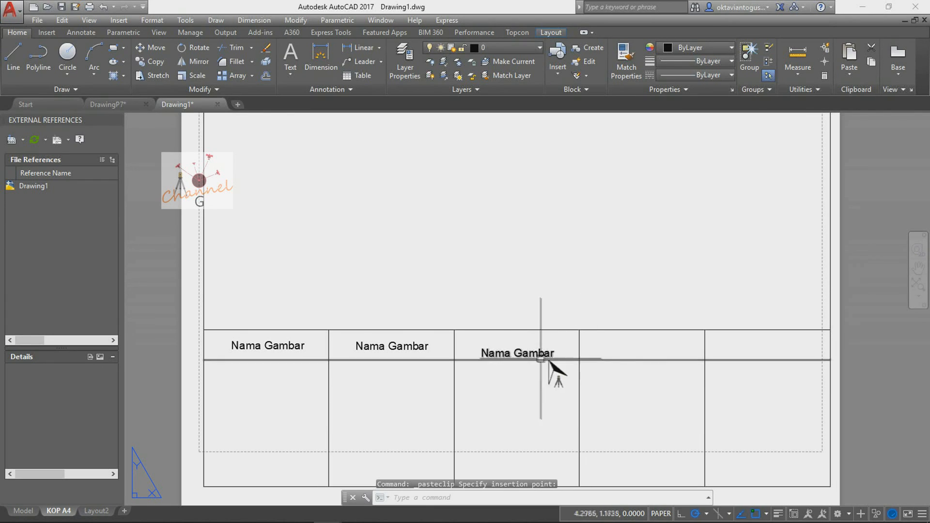
{"action": "double_click", "coordinate": [524, 350]}
{"action": "left_click", "coordinate": [534, 351]}
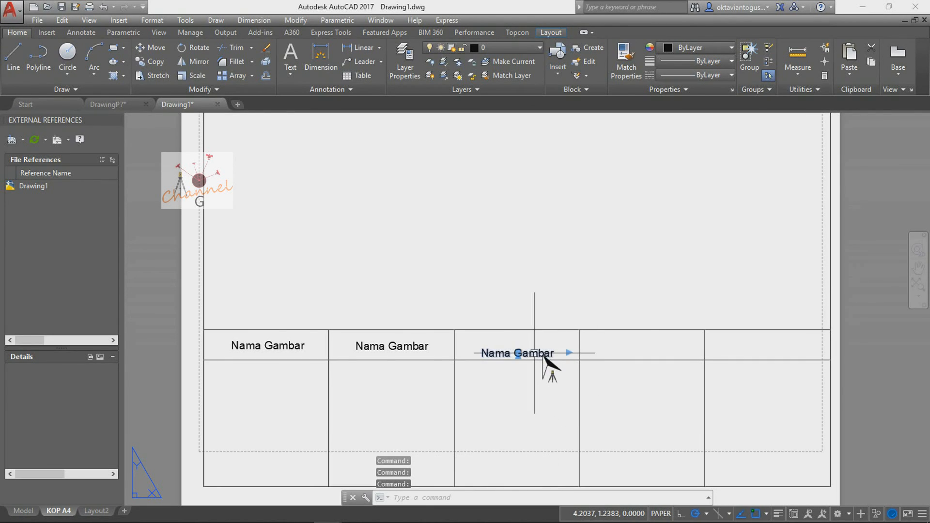
{"action": "left_click_drag", "start_coordinate": [537, 351], "coordinate": [537, 346]}
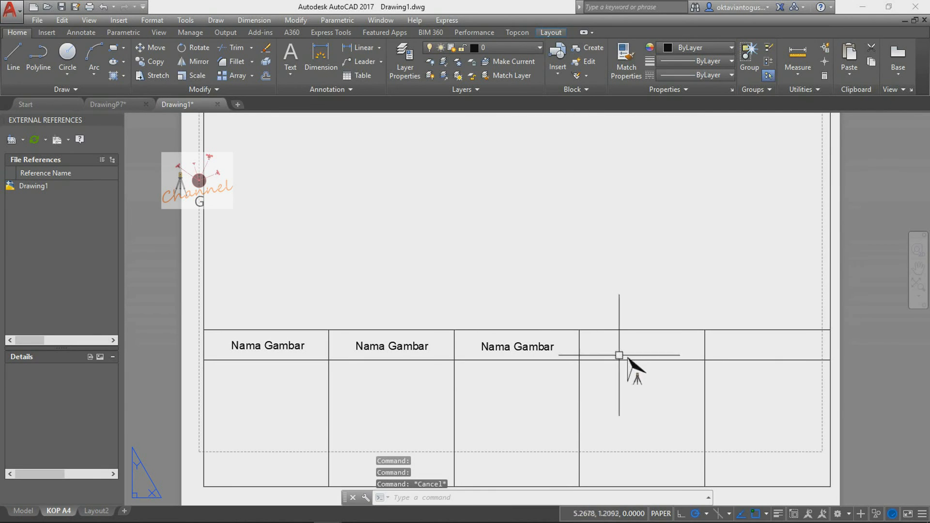
{"action": "key", "text": "Escape"}
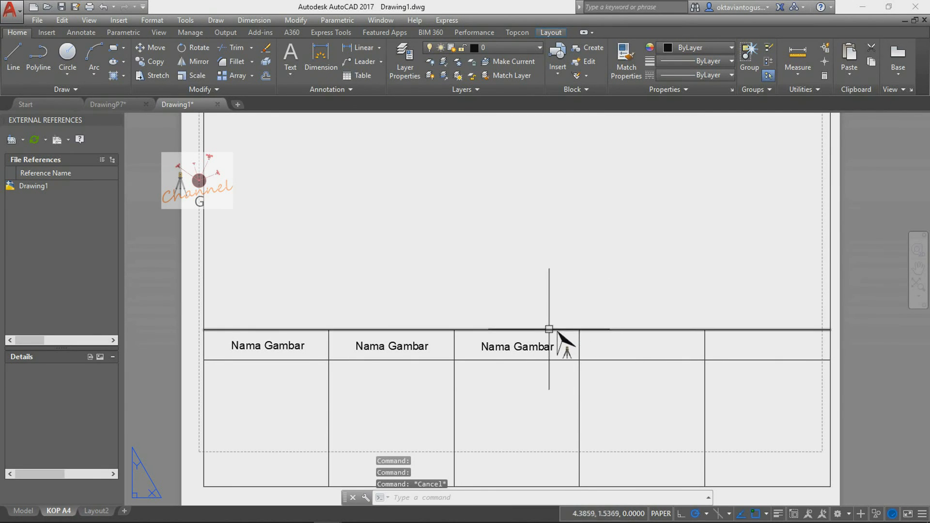
- Paste copies of the "Nama Gambar" label in the fourth and fifth header cells with object snap off during placement
{"action": "key", "text": "ctrl+v"}
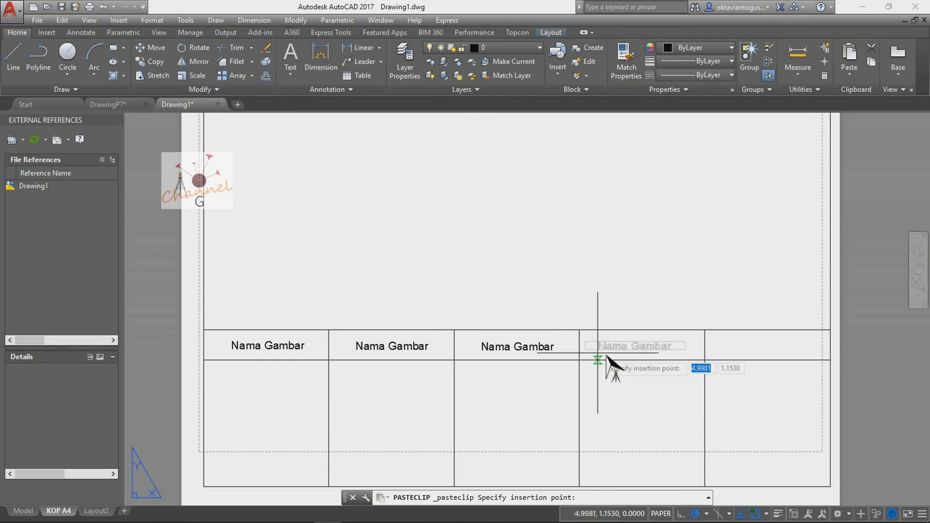
{"action": "key", "text": "F3"}
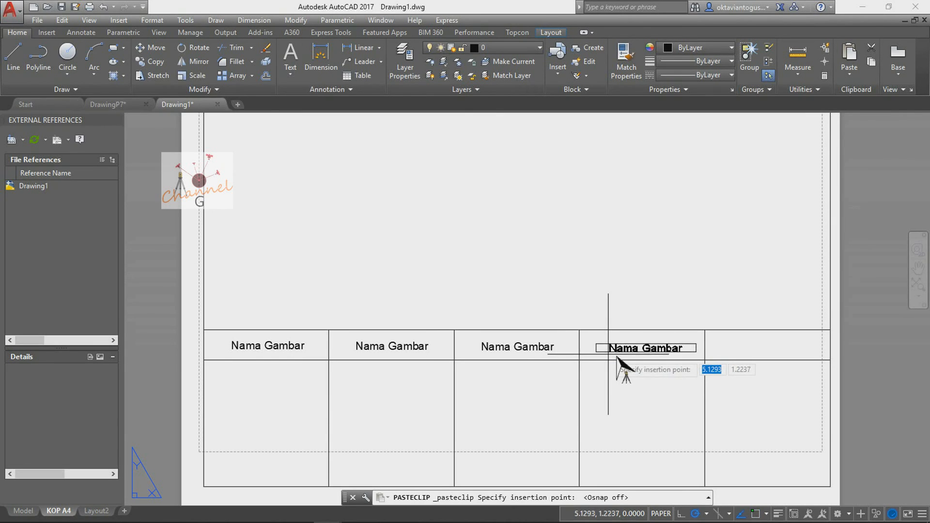
{"action": "left_click", "coordinate": [604, 352]}
{"action": "key", "text": "F3"}
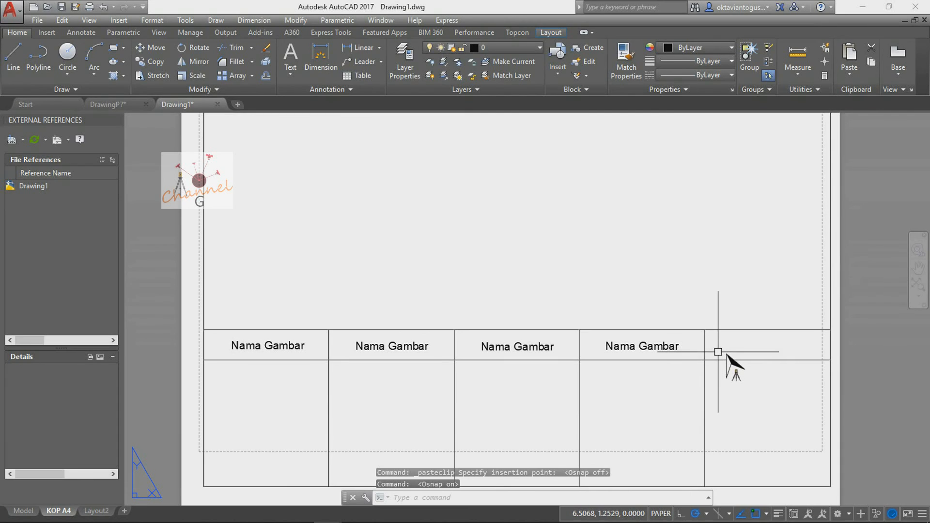
{"action": "key", "text": "ctrl+v"}
{"action": "key", "text": "F3"}
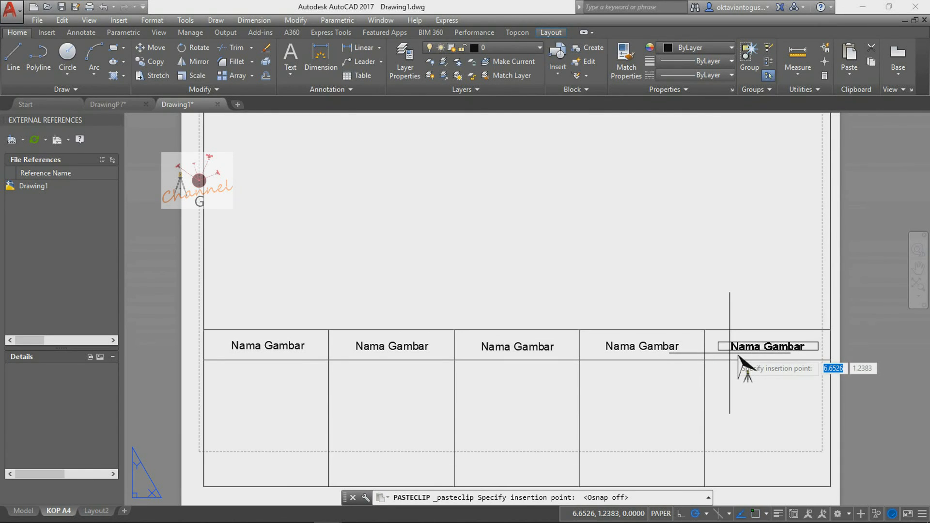
{"action": "key", "text": "Escape"}
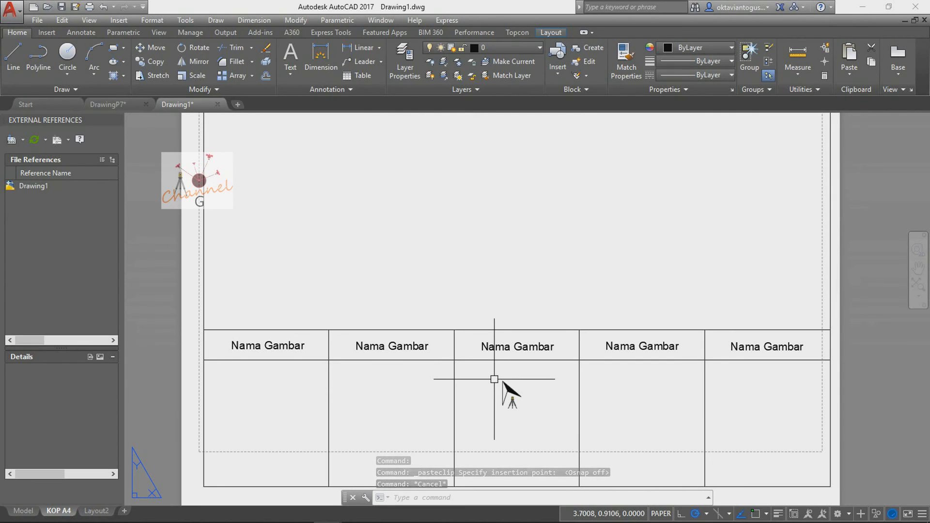
- Replace the text of the second header label with "Skala"
{"action": "left_click", "coordinate": [393, 353]}
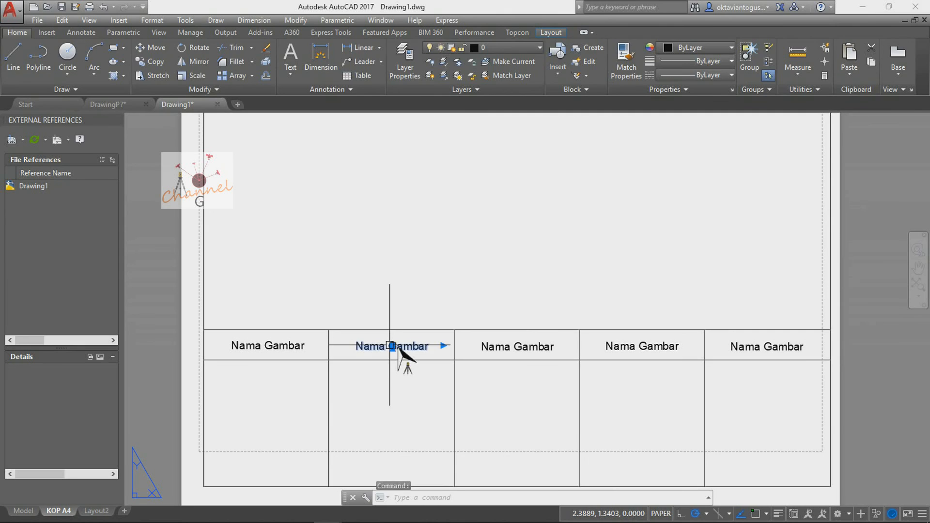
{"action": "double_click", "coordinate": [392, 349]}
{"action": "double_click", "coordinate": [381, 346]}
{"action": "left_click", "coordinate": [381, 346]}
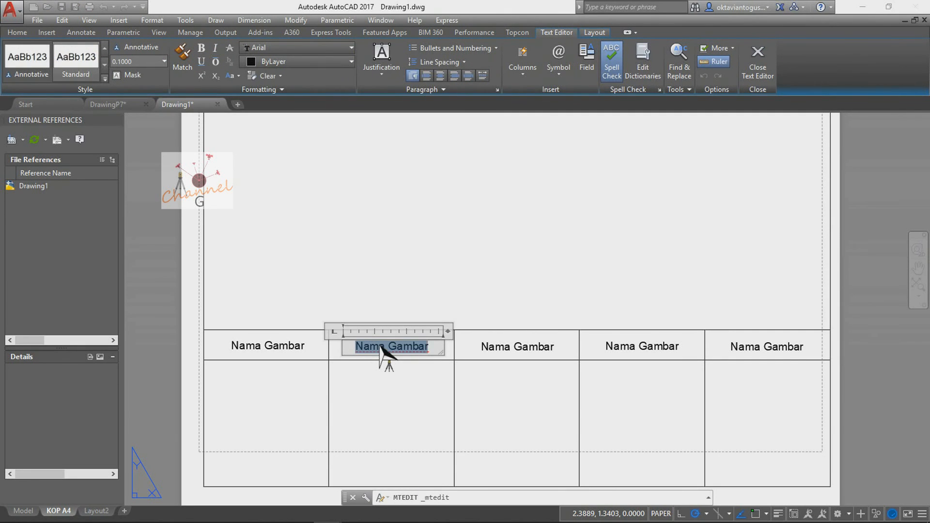
{"action": "type", "text": "Skala"}
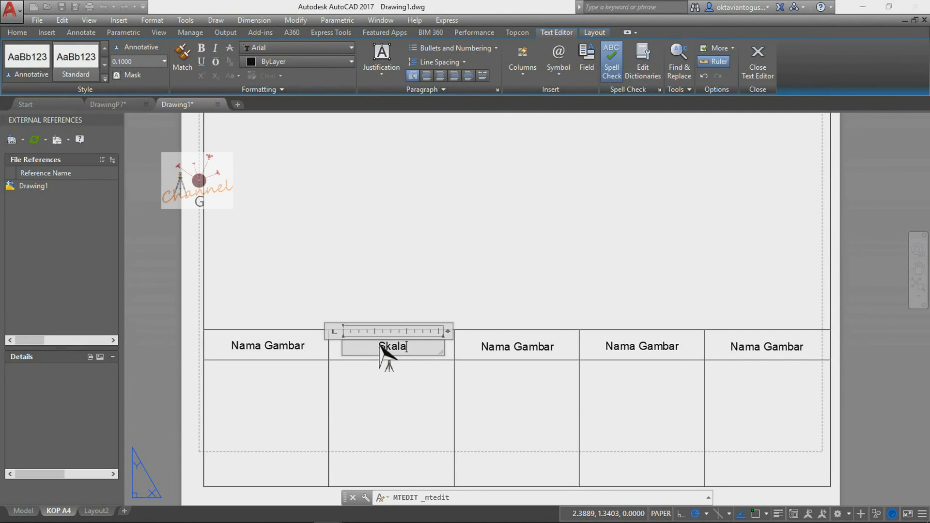
{"action": "left_click", "coordinate": [155, 358]}
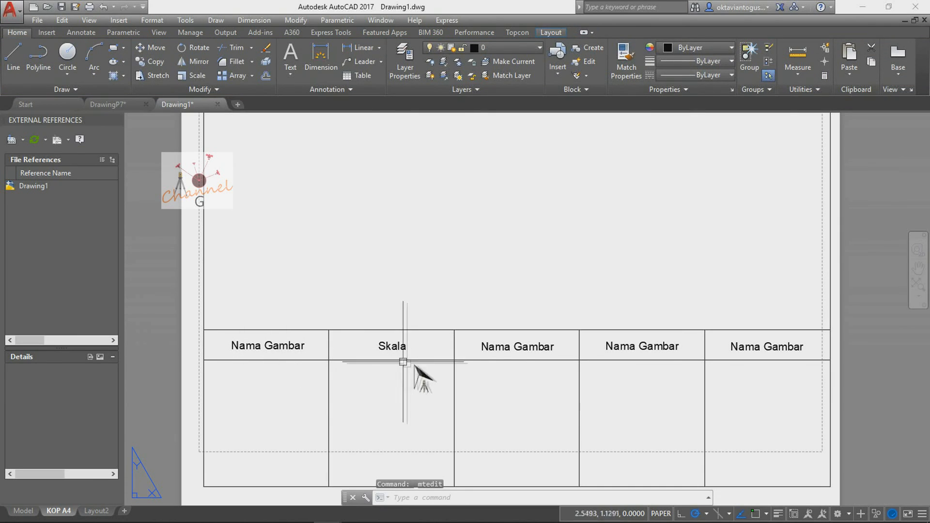
- Replace the text of the third header label with "DIGAMBAR"
{"action": "left_click", "coordinate": [512, 348]}
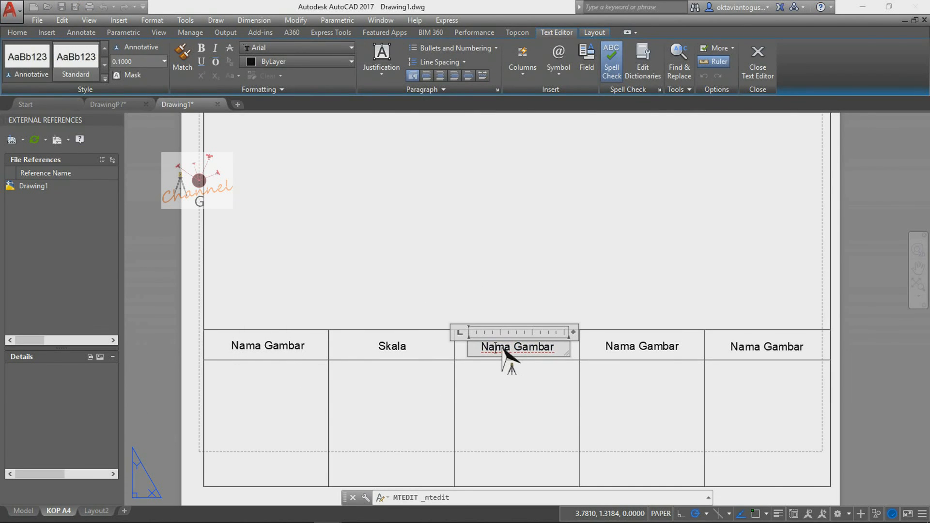
{"action": "triple_click", "coordinate": [504, 350]}
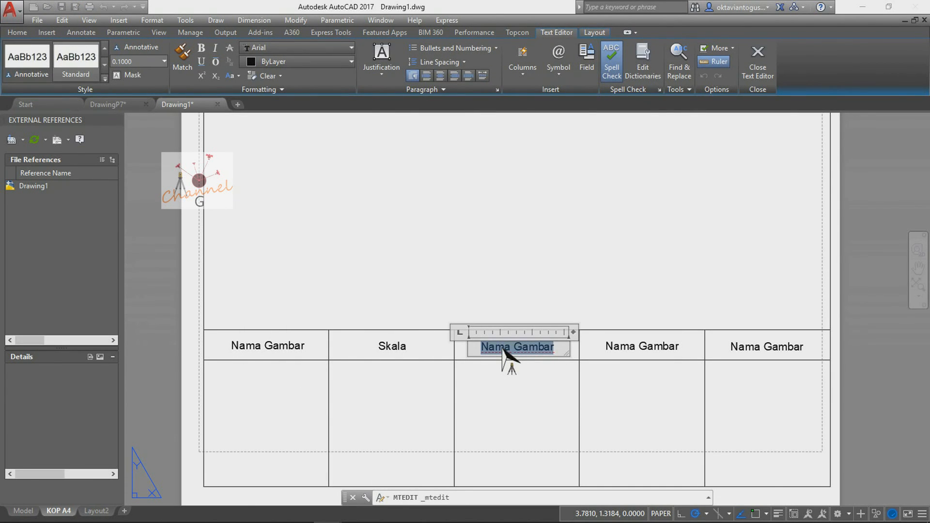
{"action": "key", "text": "Delete"}
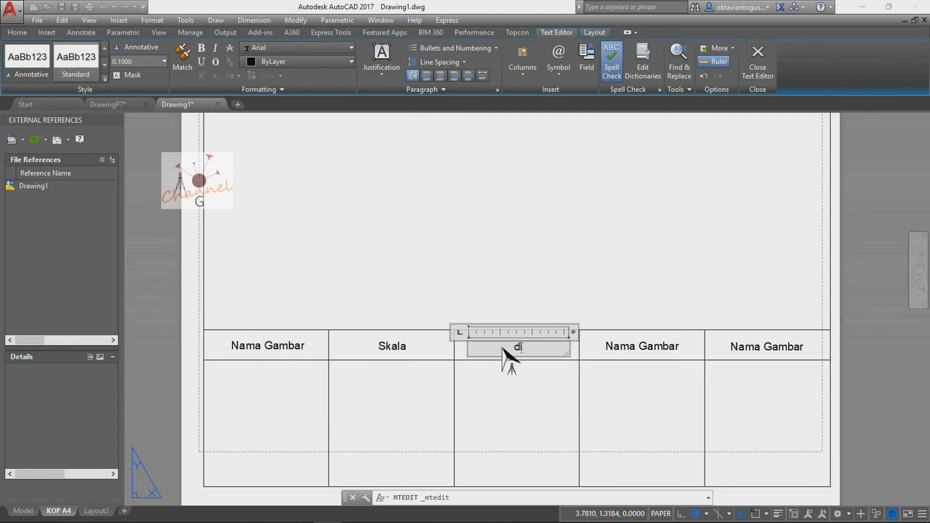
{"action": "type", "text": "di"}
{"action": "key", "text": "BackSpace"}
{"action": "key", "text": "BackSpace"}
{"action": "type", "text": "DIGAMBAR"}
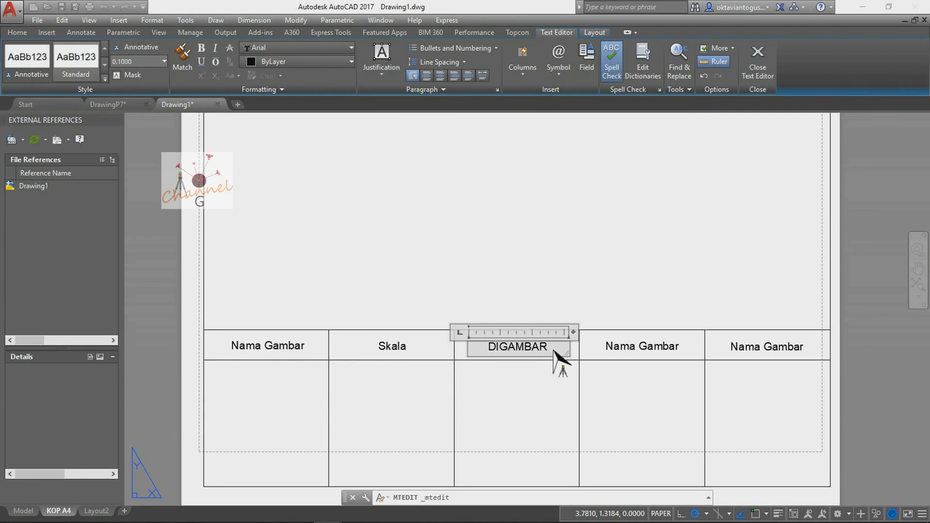
- Replace the text of the fourth header label with "DIPERIKSA"
{"action": "left_click", "coordinate": [645, 353]}
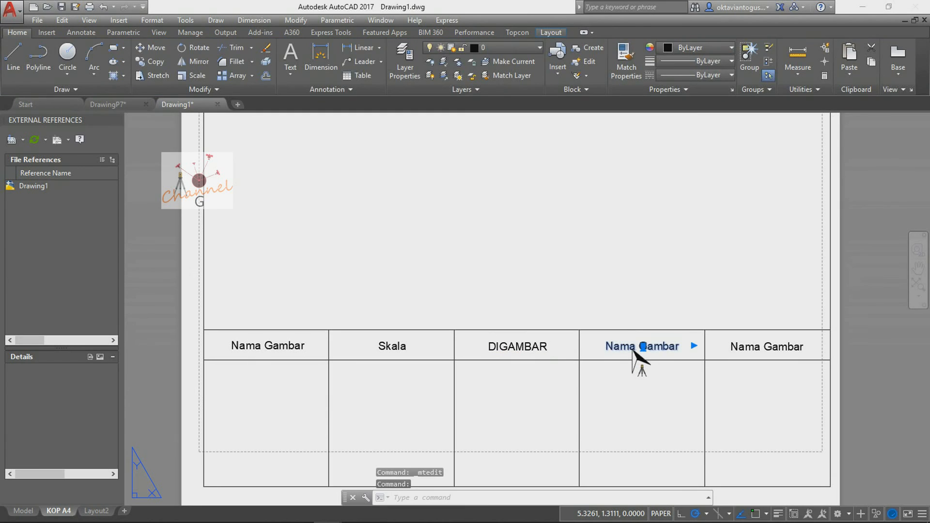
{"action": "double_click", "coordinate": [635, 353]}
{"action": "triple_click", "coordinate": [632, 352]}
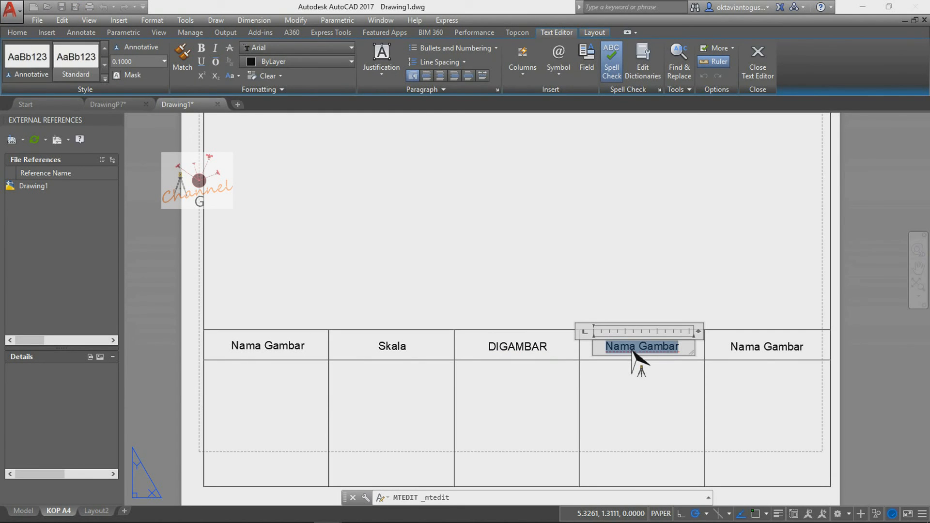
{"action": "type", "text": "DIPERI"}
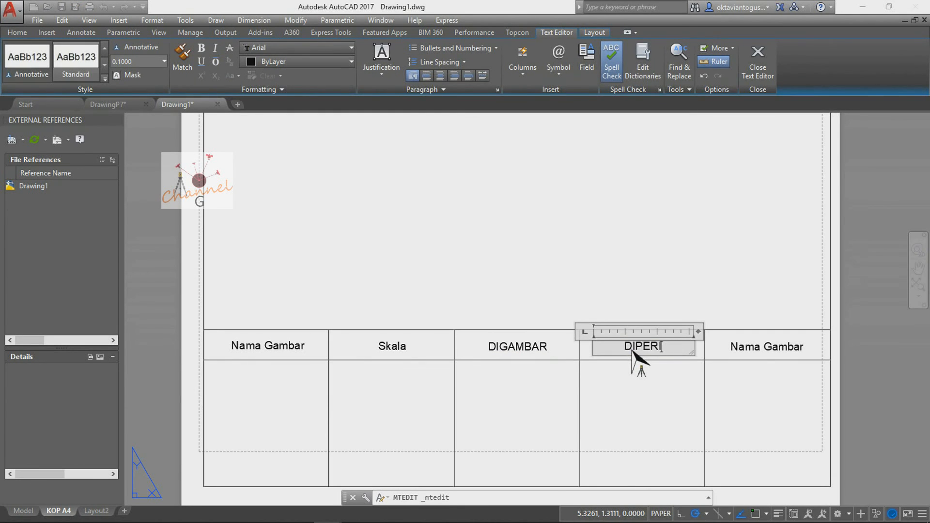
{"action": "type", "text": "KSA"}
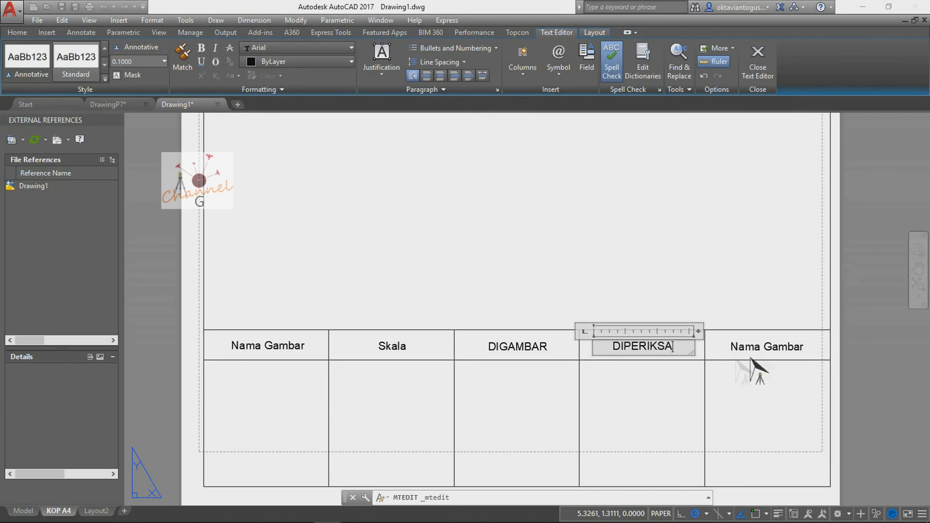
- Replace the text of the fifth header label with "KETERANGAN"
{"action": "left_click", "coordinate": [765, 357]}
{"action": "double_click", "coordinate": [756, 354]}
{"action": "double_click", "coordinate": [752, 351]}
{"action": "triple_click", "coordinate": [751, 351]}
{"action": "type", "text": "KETER"}
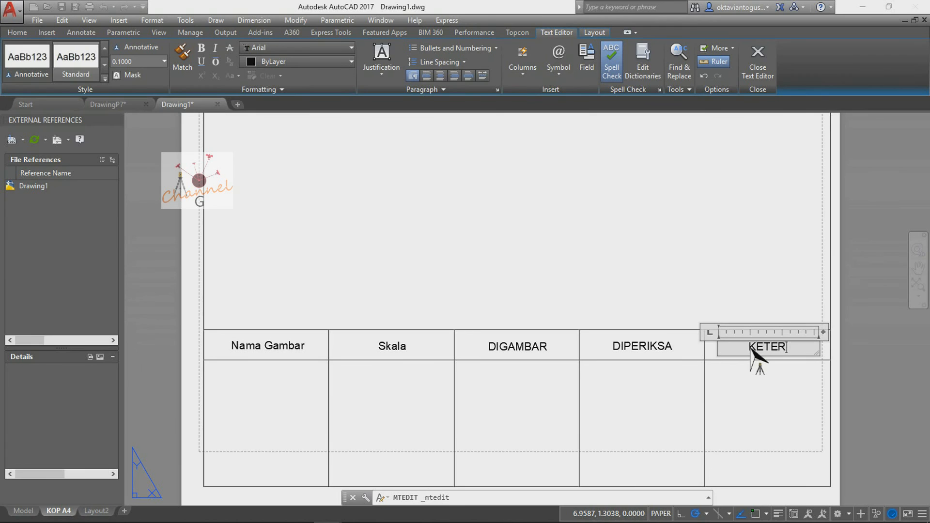
{"action": "type", "text": "ANGAN"}
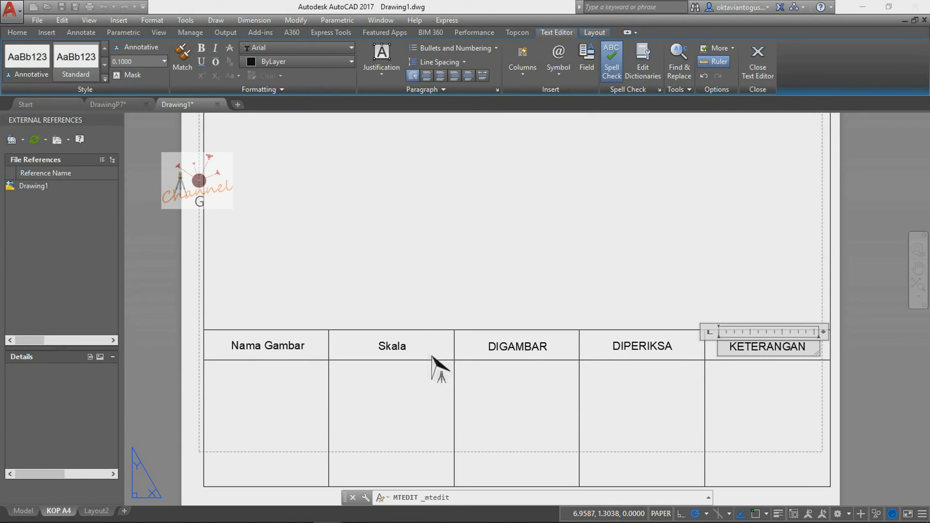
- Rewrite the second header label in capitals as "SKALA"
{"action": "left_click", "coordinate": [410, 351]}
{"action": "double_click", "coordinate": [400, 349]}
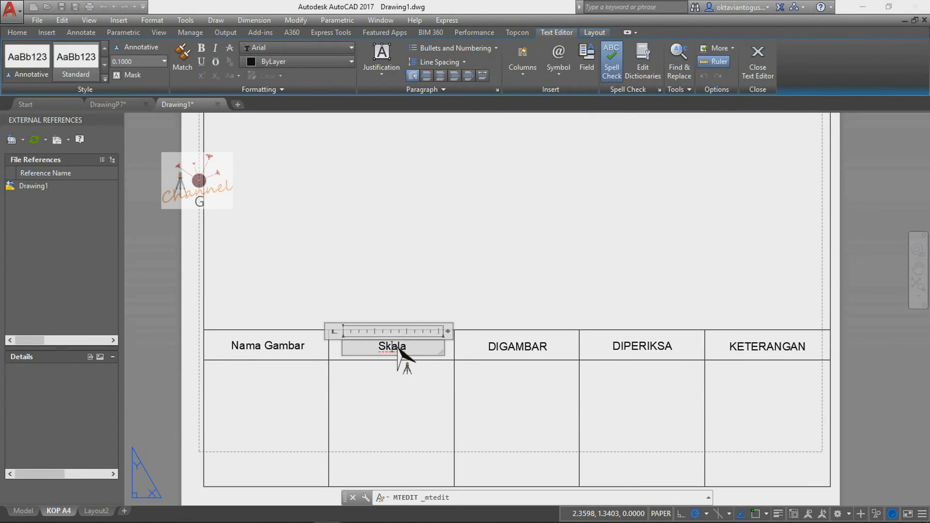
{"action": "type", "text": "SKALA"}
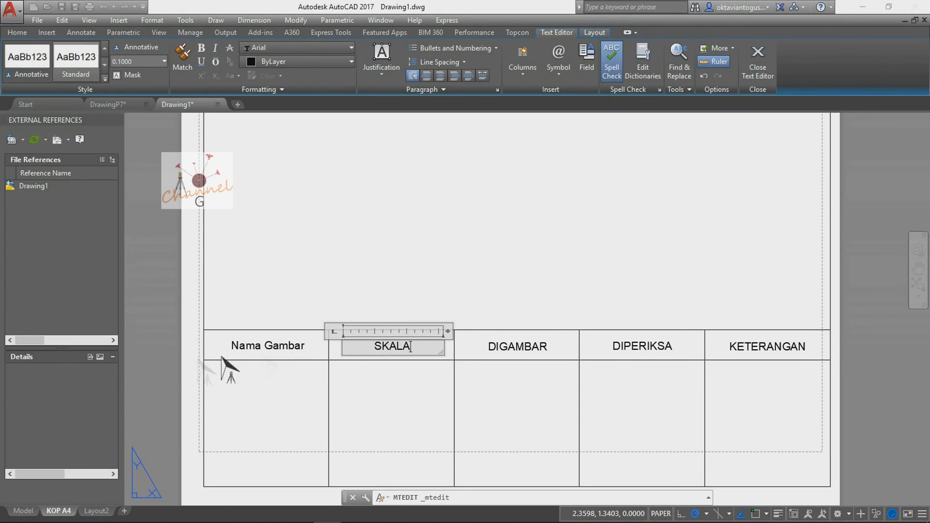
- Rewrite the first header label in capitals as "NAMA GAMBAR"
{"action": "left_click", "coordinate": [179, 355]}
{"action": "left_click", "coordinate": [269, 347]}
{"action": "double_click", "coordinate": [270, 346]}
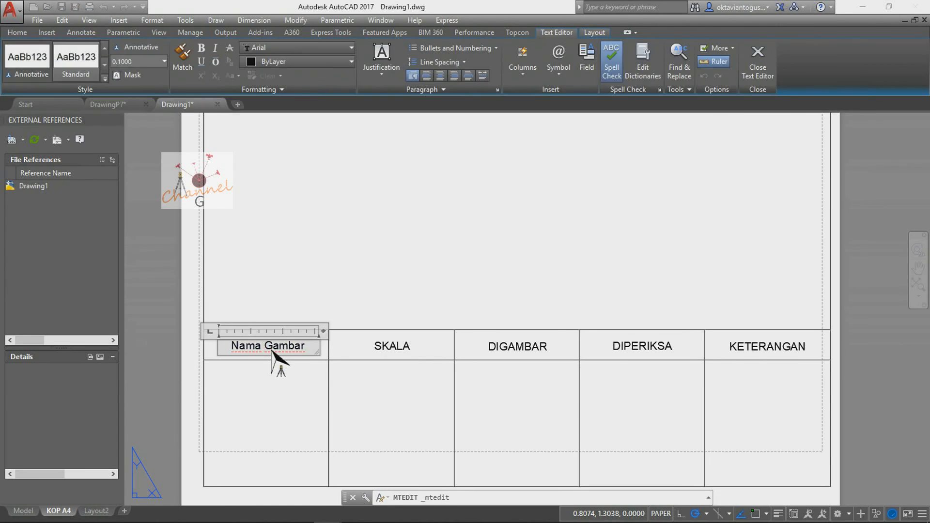
{"action": "type", "text": "NAMA GAMBAR"}
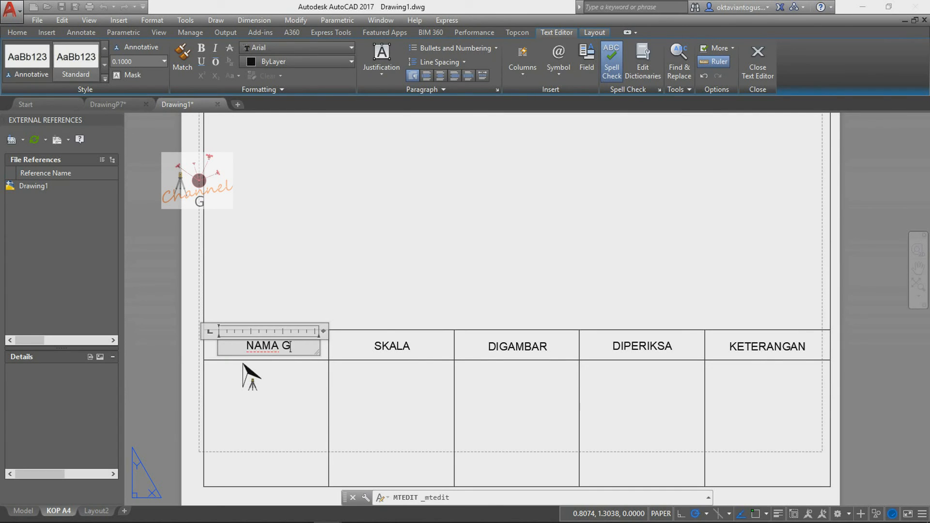
{"action": "left_click", "coordinate": [177, 360]}
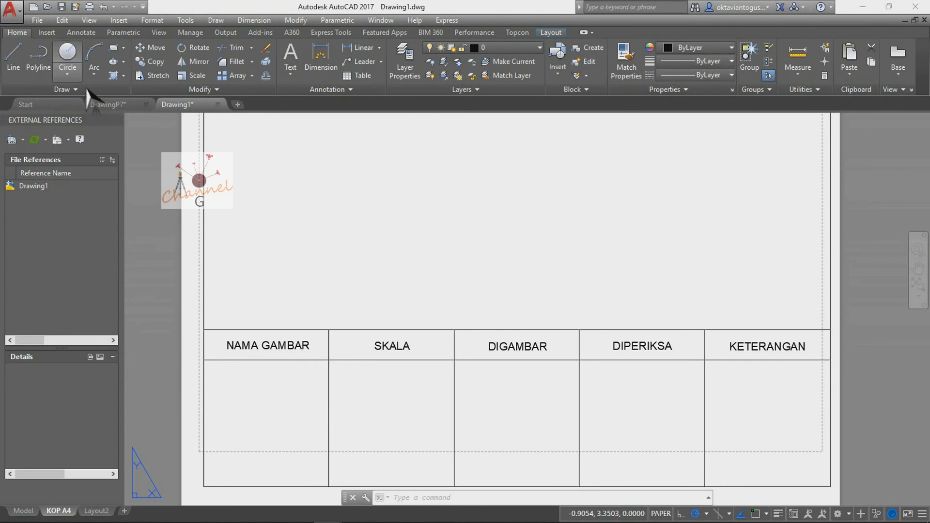
- Save the drawing as Drawing1.dwg in the Aplikasi CAD folder
{"action": "key", "text": "ctrl+s"}
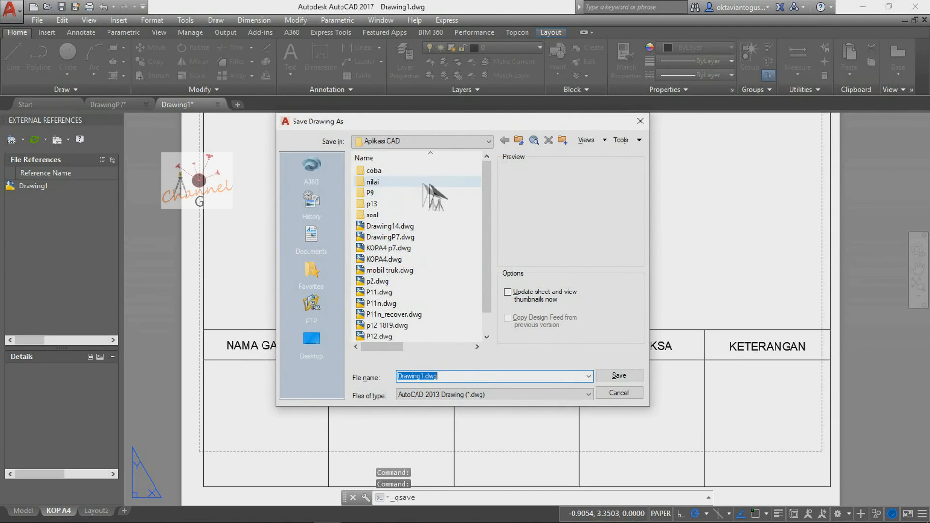
{"action": "left_click", "coordinate": [619, 377]}
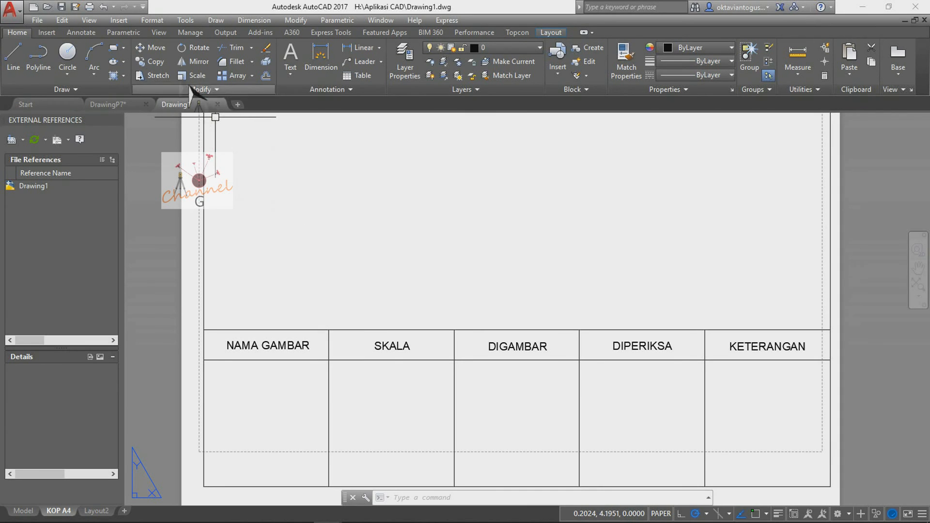
- Start a new attribute definition with the tag "NAMA_GAMBAR" and the prompt "Nama Gambar?"
{"action": "left_click", "coordinate": [119, 20]}
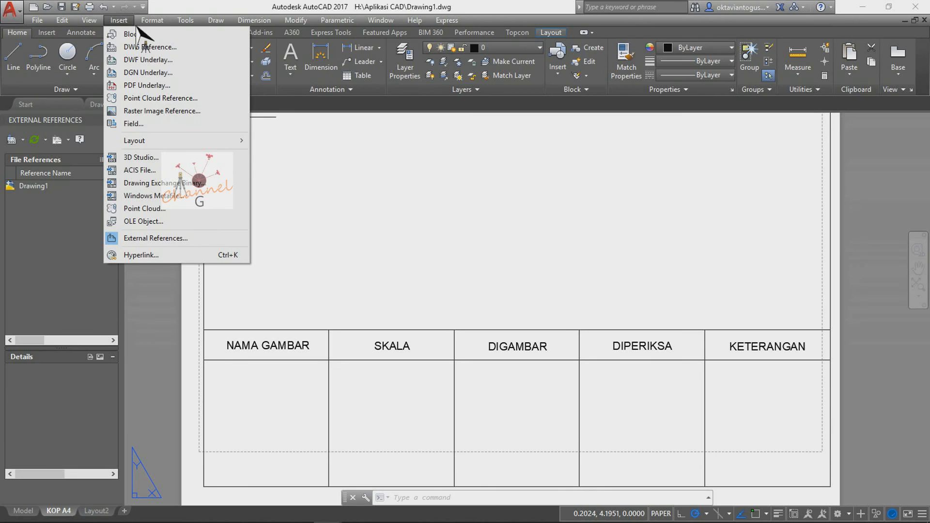
{"action": "left_click", "coordinate": [57, 33]}
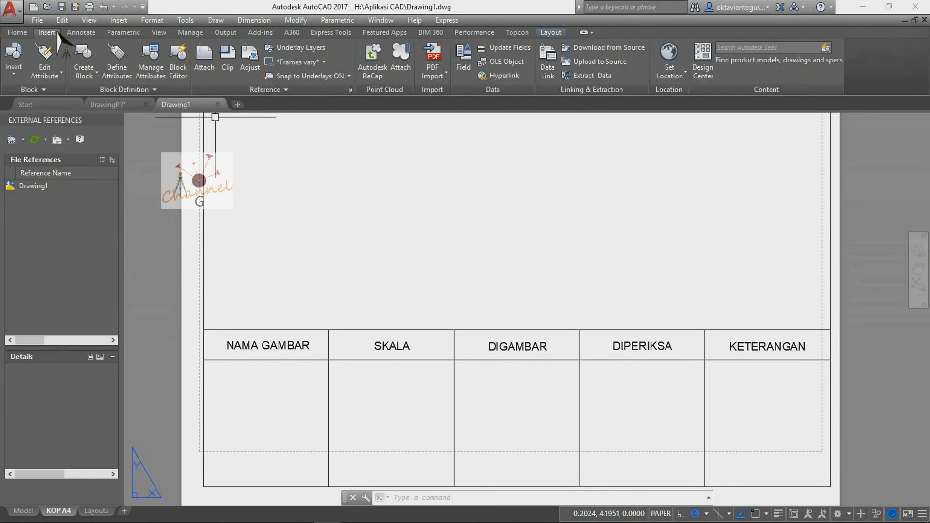
{"action": "left_click", "coordinate": [116, 60]}
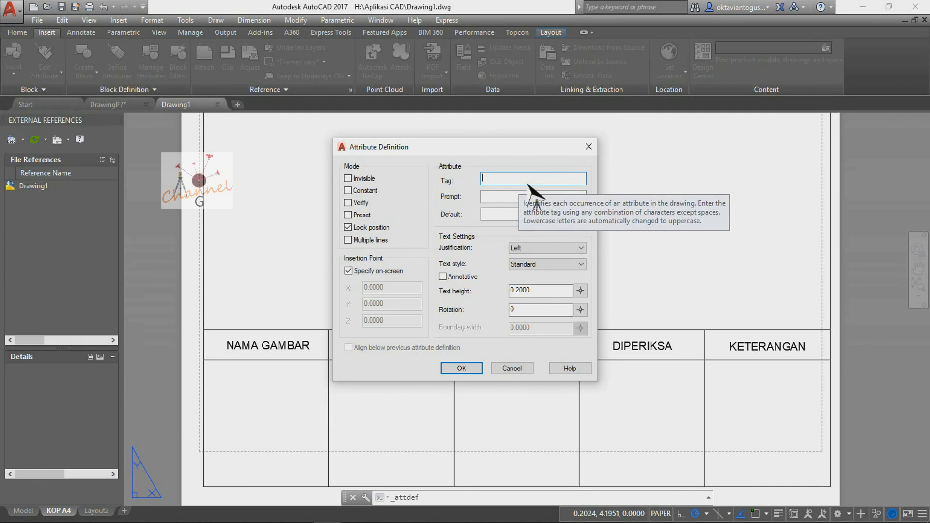
{"action": "type", "text": "NAMA_GAMBAR"}
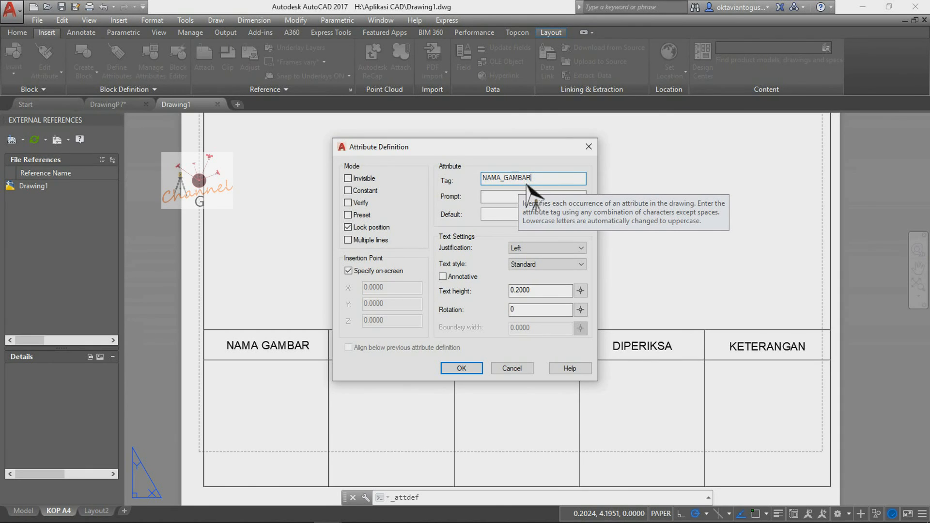
{"action": "left_click", "coordinate": [521, 196]}
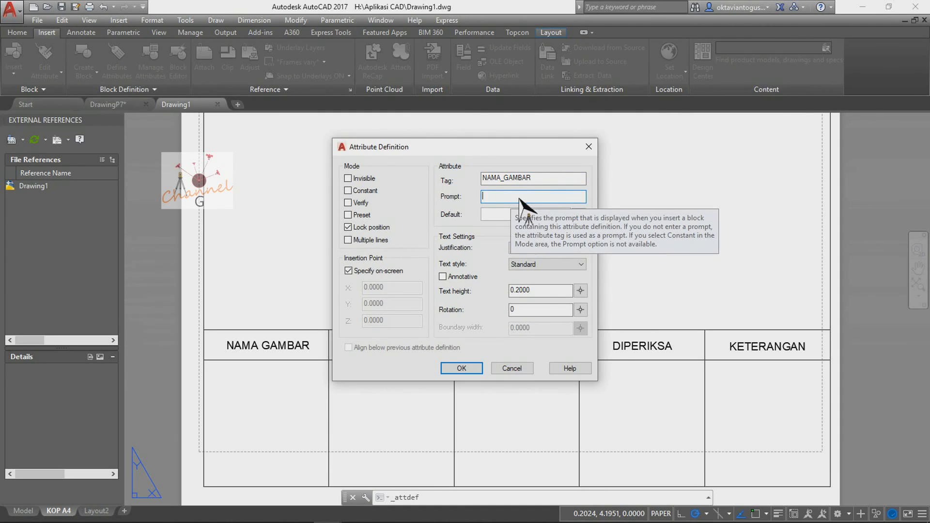
{"action": "type", "text": "nAMA gAMBAR?"}
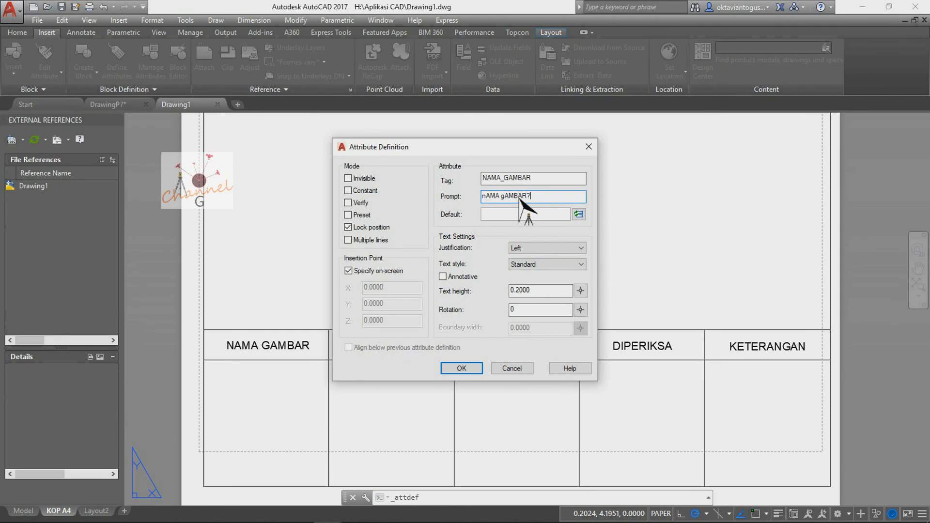
{"action": "key", "text": "BackSpace"}
{"action": "key", "text": "BackSpace"}
{"action": "key", "text": "BackSpace"}
{"action": "key", "text": "BackSpace"}
{"action": "key", "text": "BackSpace"}
{"action": "key", "text": "BackSpace"}
{"action": "key", "text": "BackSpace"}
{"action": "key", "text": "BackSpace"}
{"action": "key", "text": "BackSpace"}
{"action": "key", "text": "BackSpace"}
{"action": "key", "text": "BackSpace"}
{"action": "type", "text": "Nama Gambar?"}
- Insert the Comments field, without a format, as the attribute's default value
{"action": "left_click", "coordinate": [585, 214]}
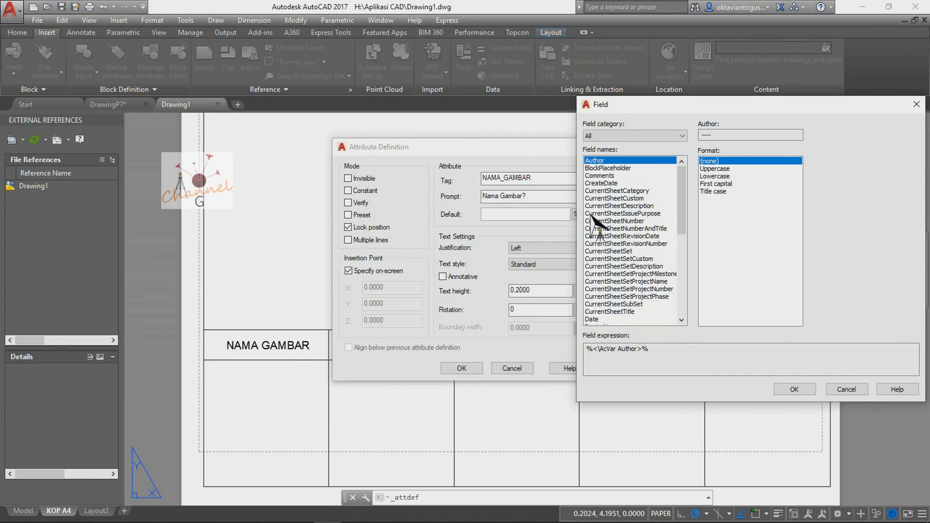
{"action": "left_click", "coordinate": [610, 176]}
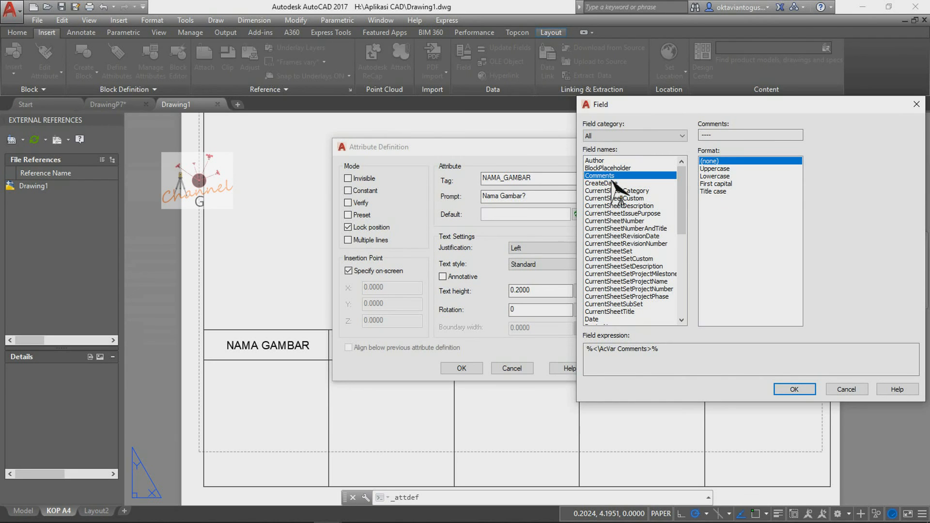
{"action": "left_click", "coordinate": [797, 391]}
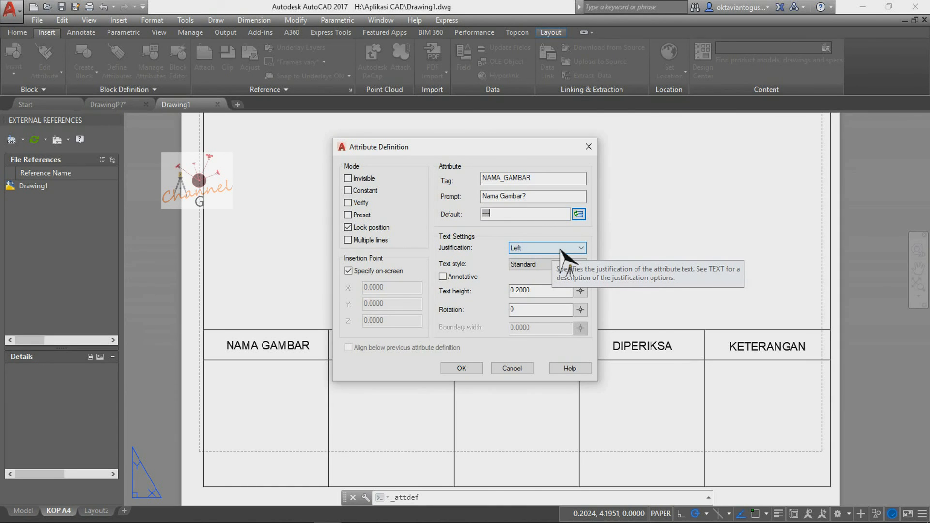
- Set the attribute text's justification to Middle and its height to 0.1
{"action": "left_click", "coordinate": [561, 250]}
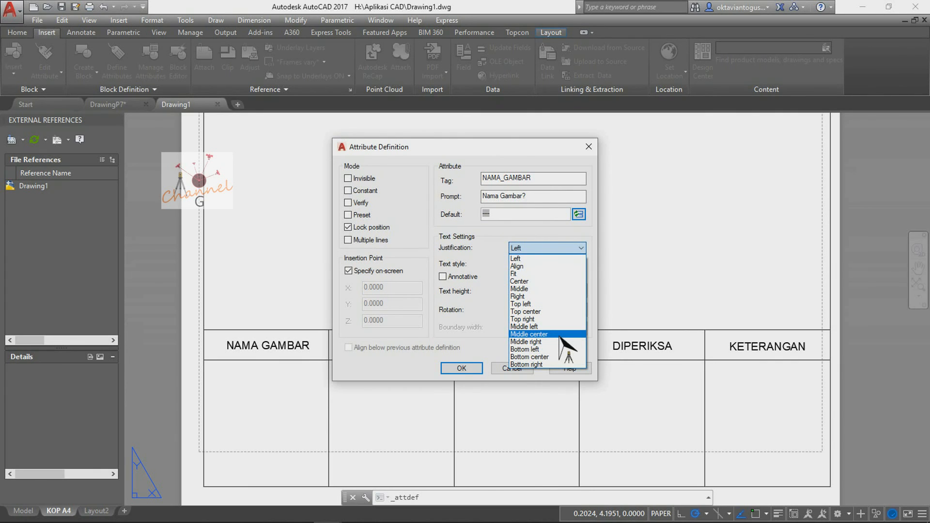
{"action": "left_click", "coordinate": [559, 289]}
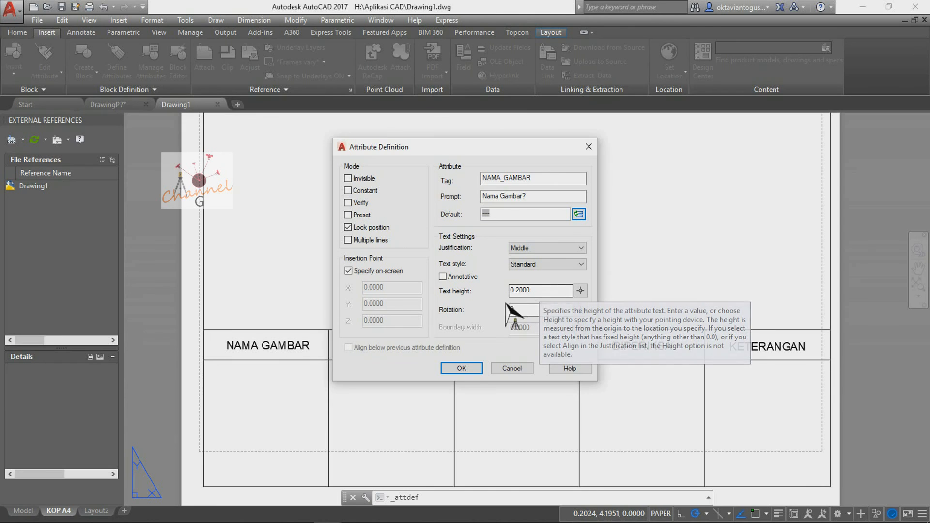
{"action": "left_click", "coordinate": [517, 291]}
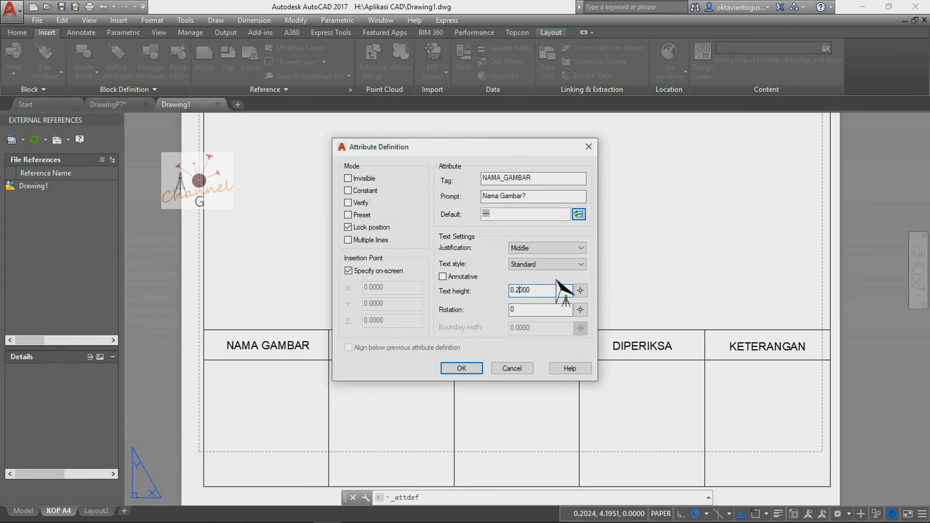
{"action": "key", "text": "BackSpace"}
{"action": "type", "text": "1"}
- Place the NAMA_GAMBAR attribute and move it to the middle of the empty cell under the NAMA GAMBAR header
{"action": "left_click", "coordinate": [462, 369]}
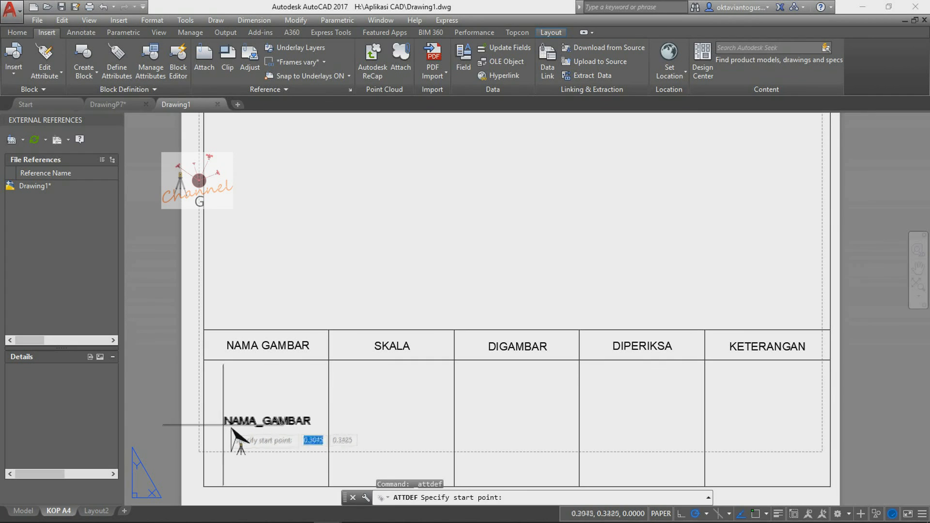
{"action": "left_click", "coordinate": [180, 430]}
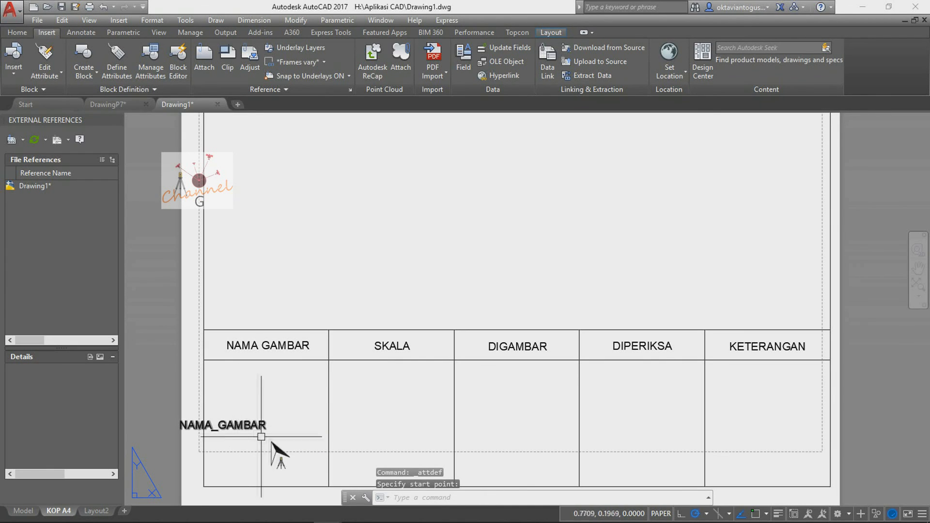
{"action": "left_click", "coordinate": [234, 426]}
{"action": "left_click_drag", "start_coordinate": [233, 427], "coordinate": [274, 425]}
{"action": "scroll", "coordinate": [363, 375], "scroll_direction": "down", "scroll_amount": 2}
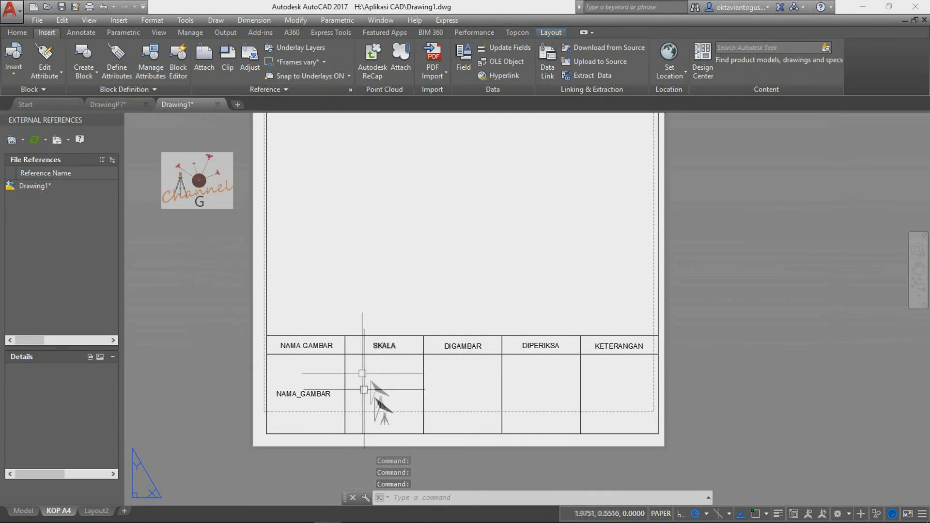
{"action": "scroll", "coordinate": [367, 401], "scroll_direction": "up", "scroll_amount": 2}
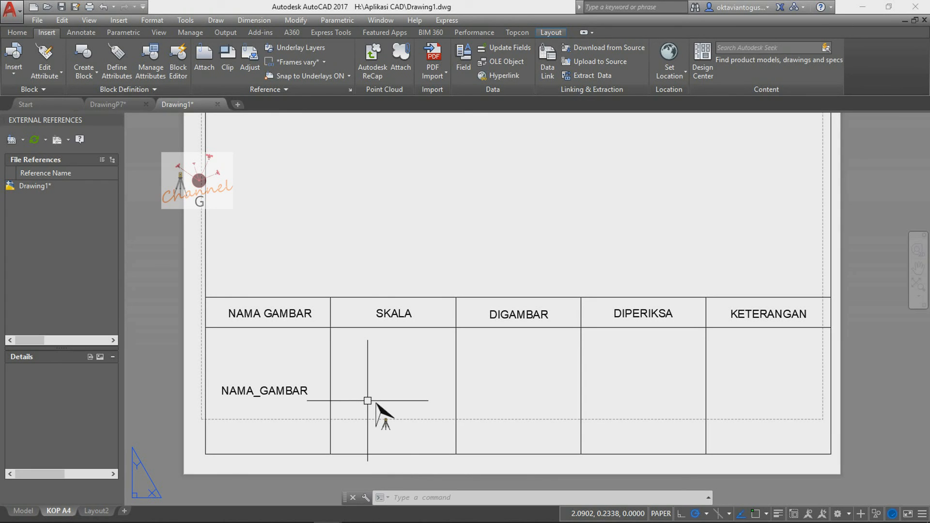
{"action": "left_click", "coordinate": [286, 395]}
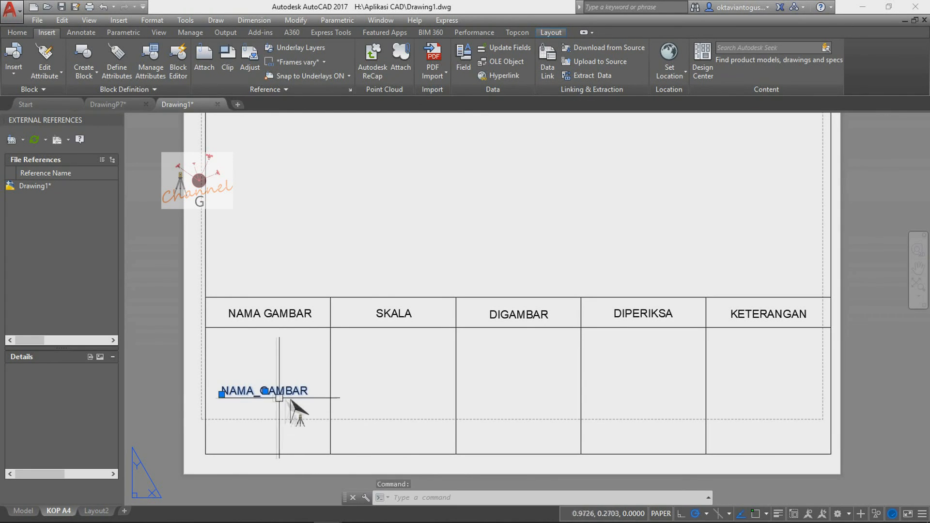
{"action": "key", "text": "ctrl+c"}
{"action": "key", "text": "ctrl+v"}
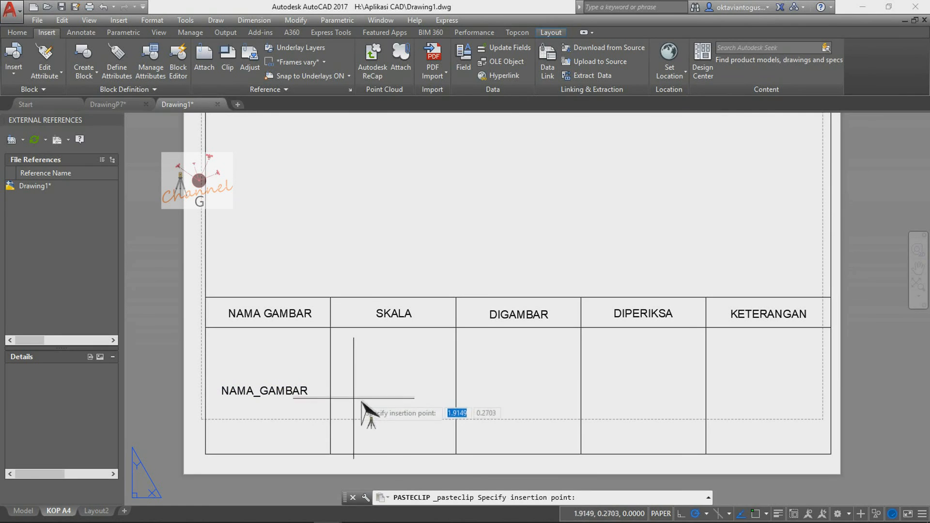
{"action": "left_click", "coordinate": [362, 409]}
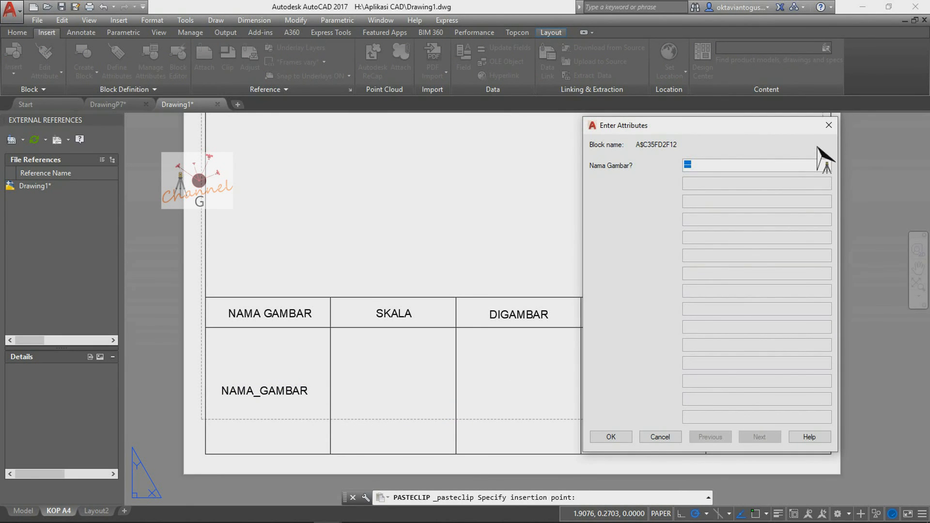
{"action": "key", "text": "Escape"}
- Copy the NAMA_GAMBAR attribute into the empty cell under the SKALA header, accepting its default value
{"action": "left_click", "coordinate": [291, 390]}
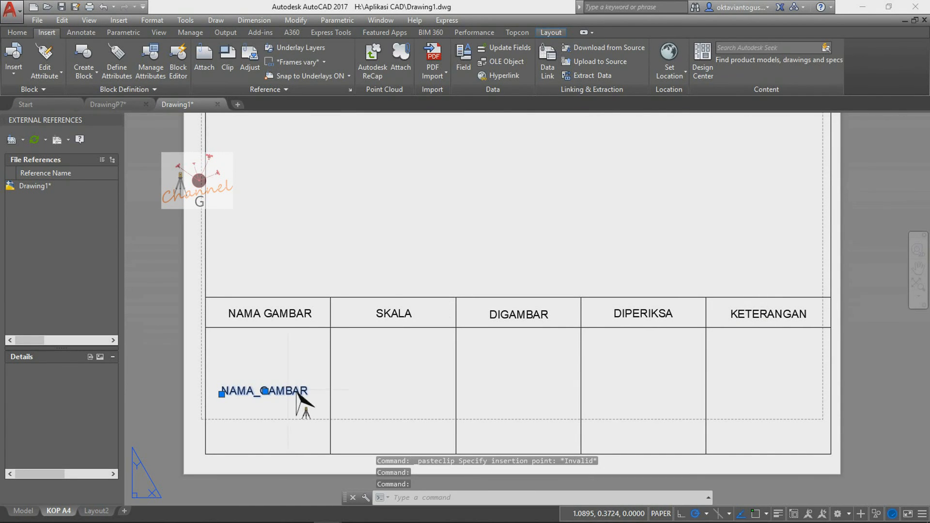
{"action": "key", "text": "ctrl+c"}
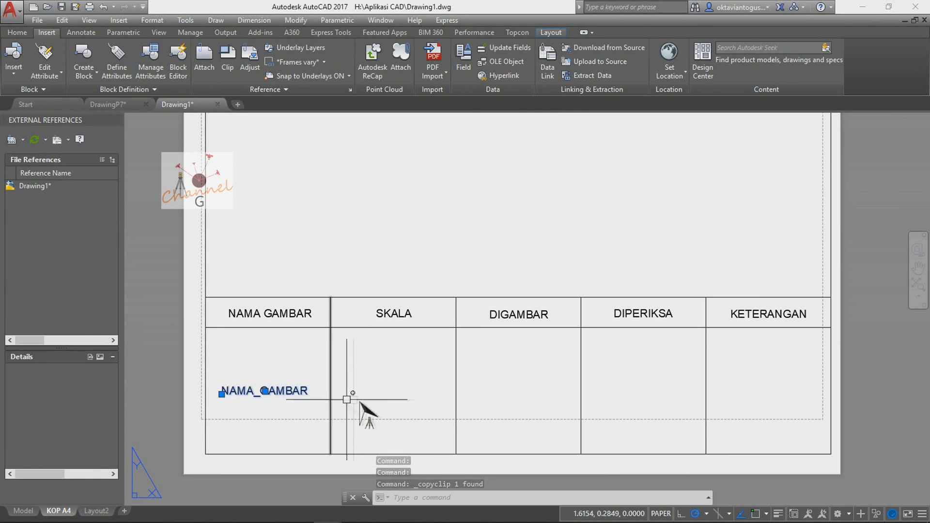
{"action": "key", "text": "ctrl+v"}
{"action": "left_click", "coordinate": [361, 408]}
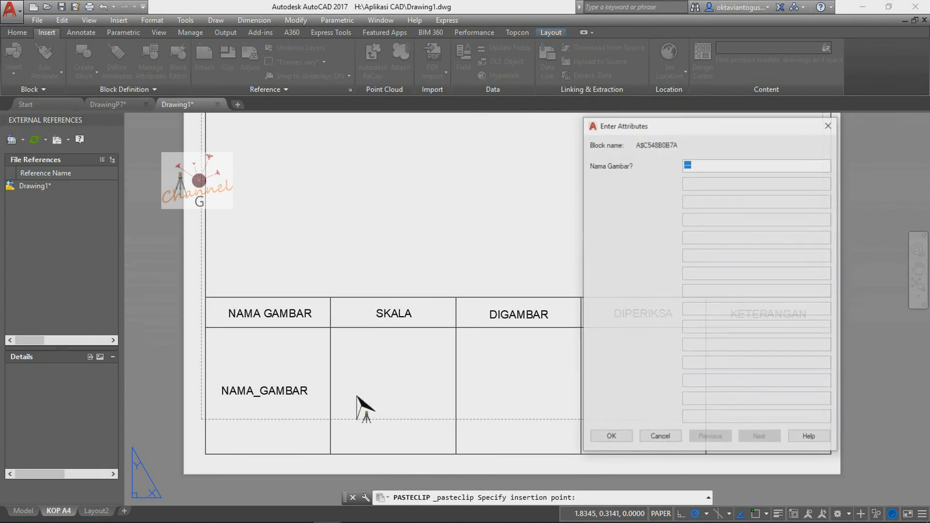
{"action": "left_click", "coordinate": [626, 437]}
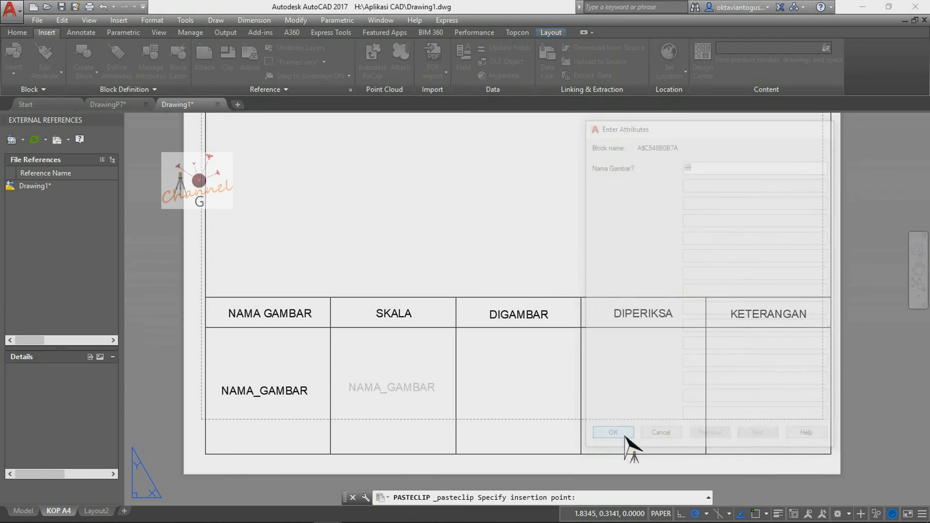
{"action": "left_click", "coordinate": [423, 391]}
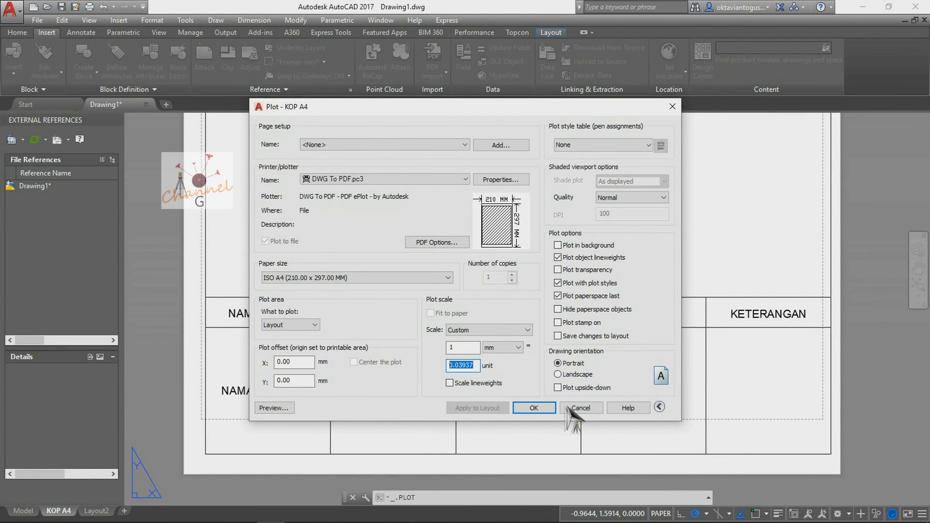
{"action": "left_click", "coordinate": [534, 408]}
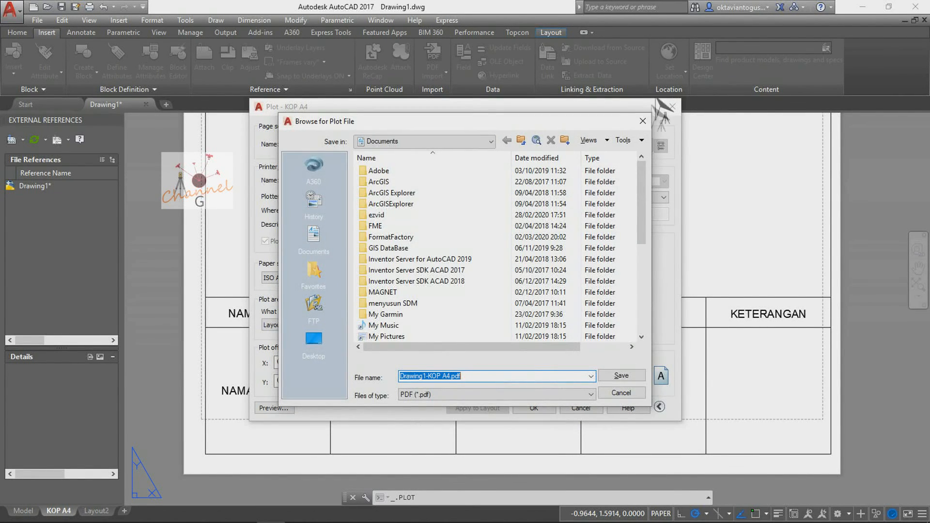
{"action": "left_click", "coordinate": [643, 121]}
{"action": "left_click", "coordinate": [671, 106]}
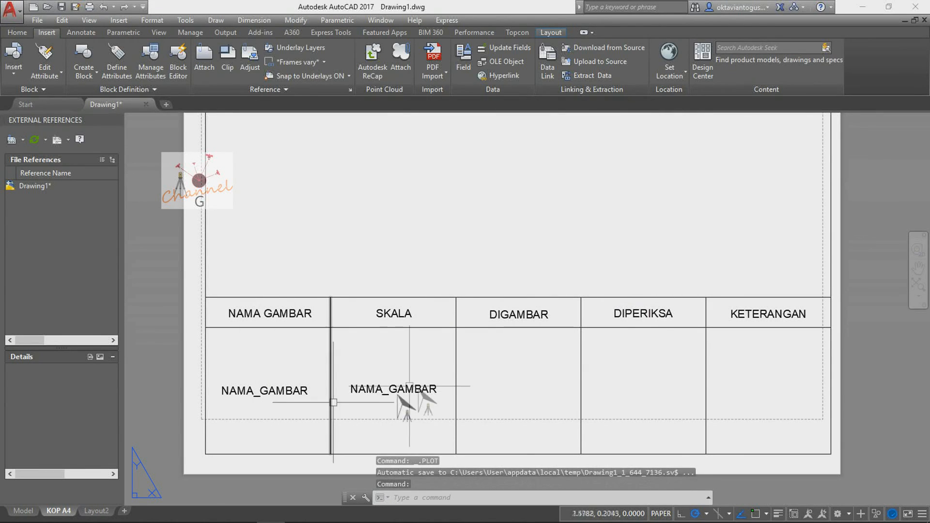
- Copy the attribute from the SKALA column into the empty cell under the DIGAMBAR header, accepting its default value
{"action": "left_click", "coordinate": [409, 387]}
{"action": "key", "text": "ctrl+c"}
{"action": "key", "text": "ctrl+v"}
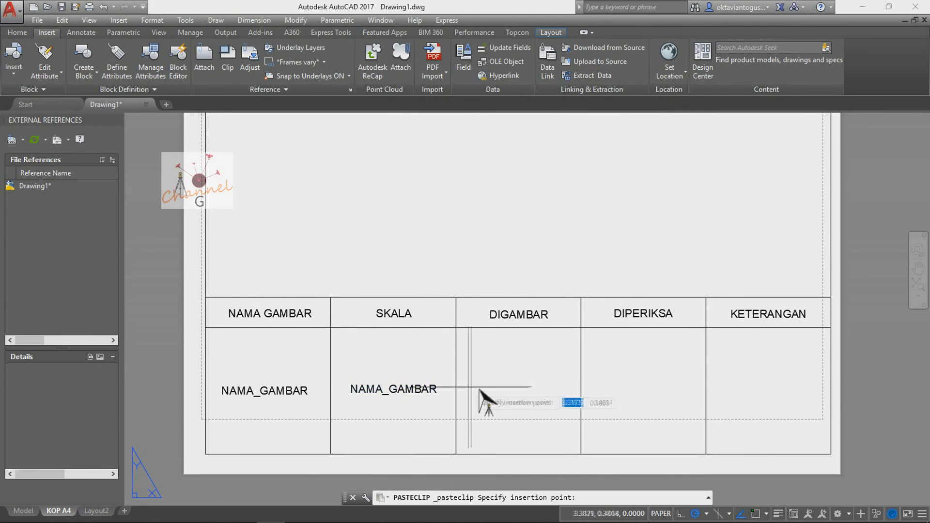
{"action": "left_click", "coordinate": [475, 403]}
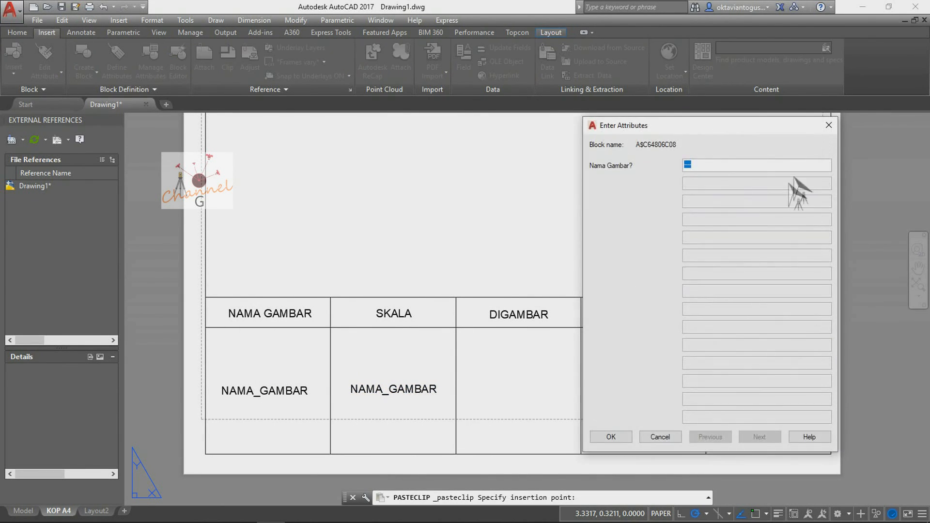
{"action": "left_click", "coordinate": [609, 435]}
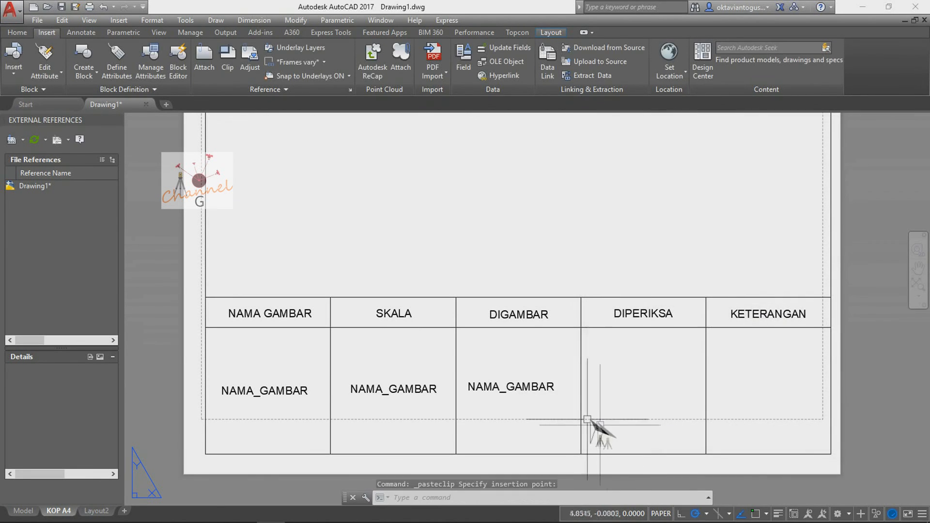
- Copy the attribute from the DIGAMBAR column into the empty cell under the DIPERIKSA header, accepting its default value
{"action": "left_click", "coordinate": [530, 395]}
{"action": "key", "text": "ctrl+c"}
{"action": "key", "text": "ctrl+v"}
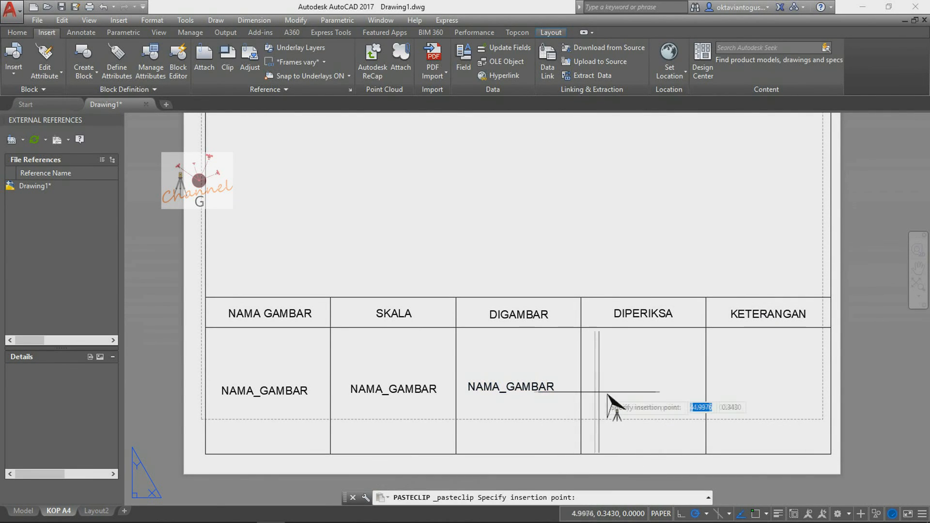
{"action": "left_click", "coordinate": [607, 396]}
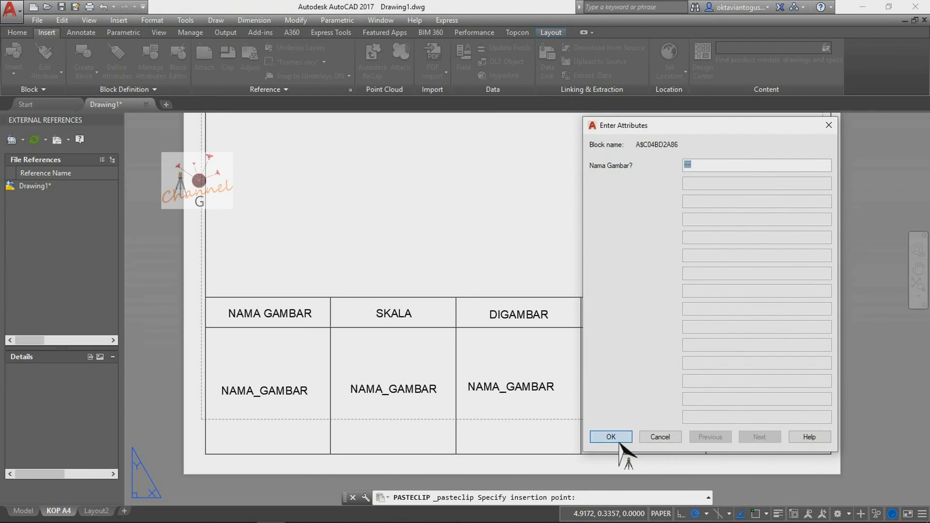
{"action": "left_click", "coordinate": [619, 442]}
- Copy the attribute from the DIPERIKSA column into the empty cell under the KETERANGAN header, accepting its default value
{"action": "left_click", "coordinate": [638, 390]}
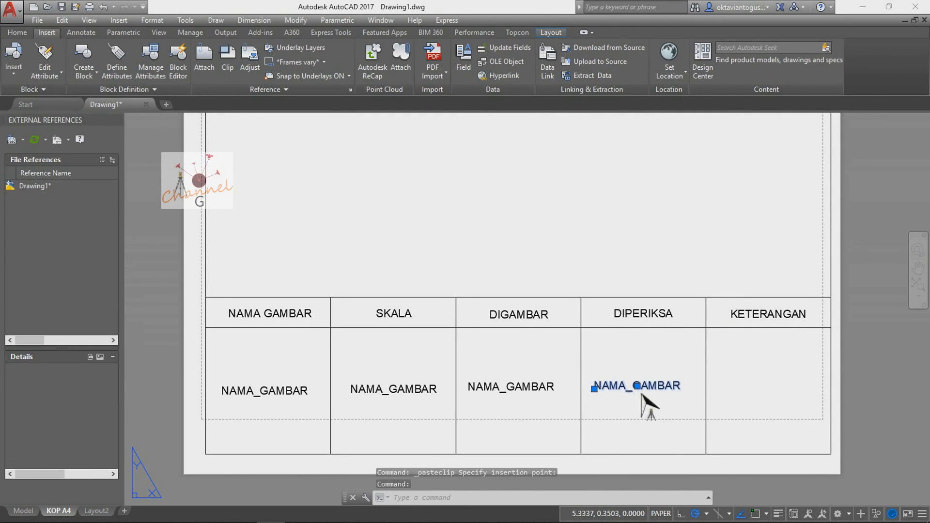
{"action": "key", "text": "ctrl+c"}
{"action": "key", "text": "ctrl+v"}
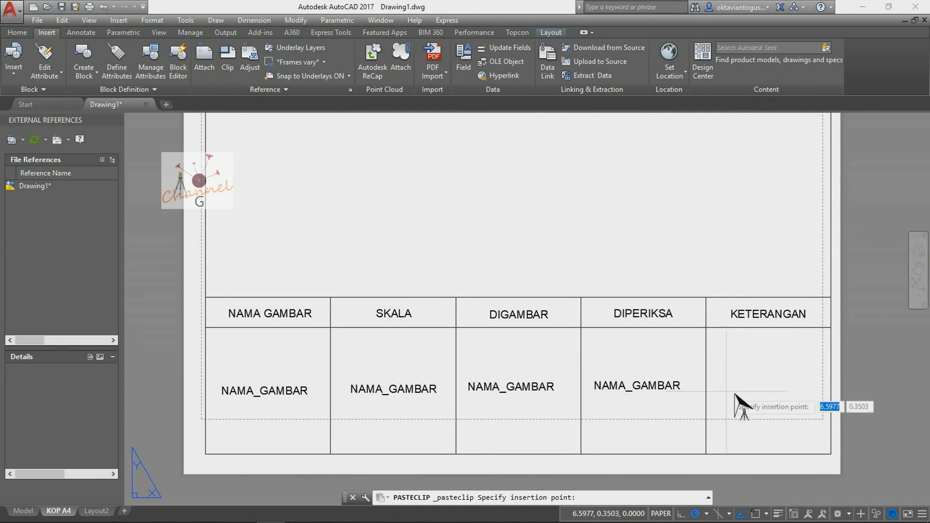
{"action": "left_click", "coordinate": [726, 391]}
{"action": "left_click", "coordinate": [614, 438]}
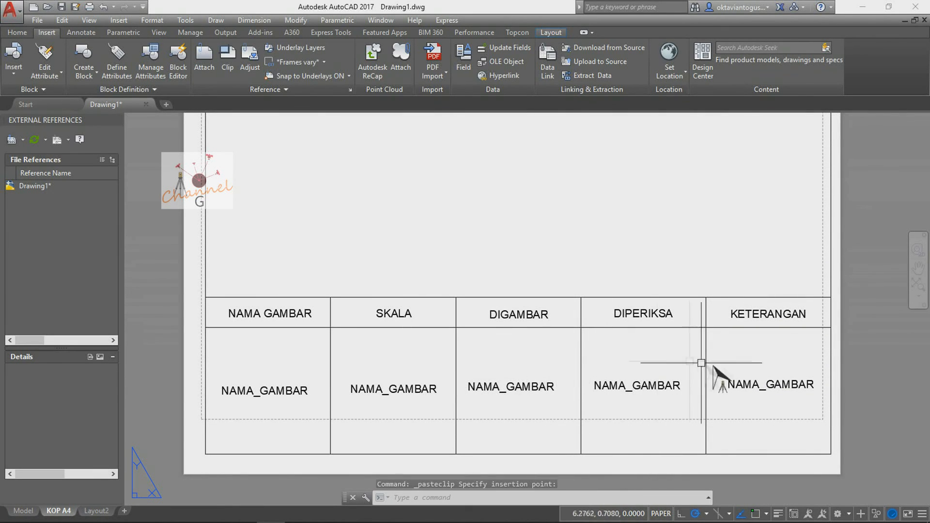
- Select the attributes under DIGAMBAR, DIPERIKSA and KETERANGAN and shift them slightly to center them better in their cells
{"action": "left_click", "coordinate": [533, 386]}
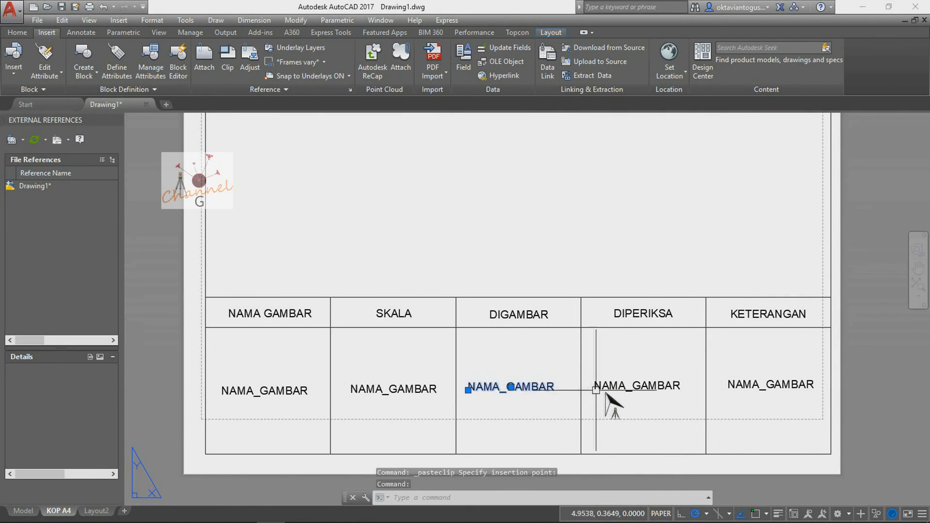
{"action": "left_click", "coordinate": [651, 385]}
{"action": "left_click", "coordinate": [747, 383]}
{"action": "left_click_drag", "start_coordinate": [755, 386], "coordinate": [757, 385]}
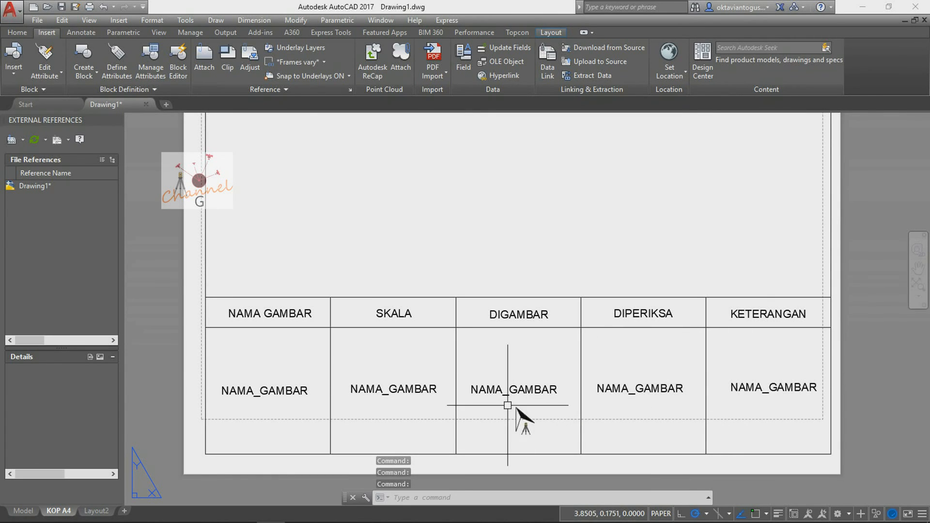
- Change the attribute under the SKALA header to tag SKALA with the prompt 'Skala?'
{"action": "double_click", "coordinate": [417, 384]}
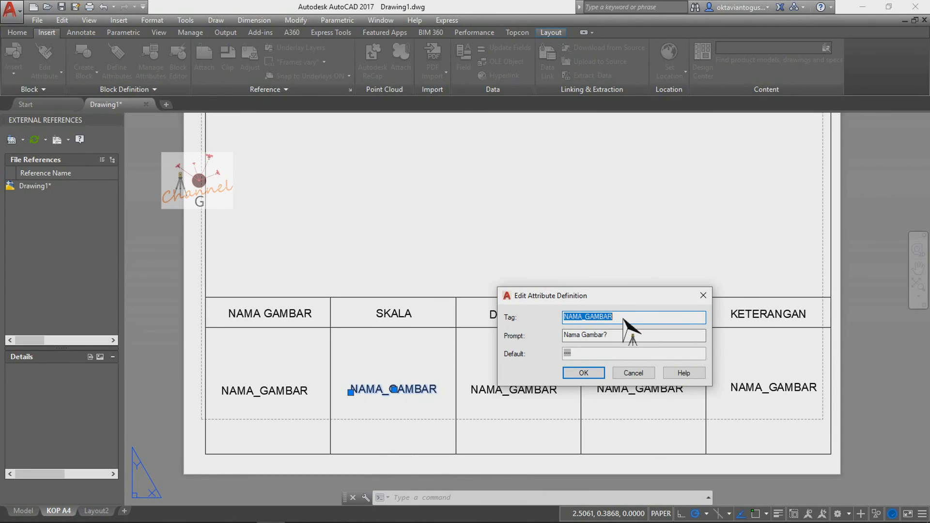
{"action": "type", "text": "s"}
{"action": "type", "text": "SKALA"}
{"action": "key", "text": "Tab"}
{"action": "type", "text": "S"}
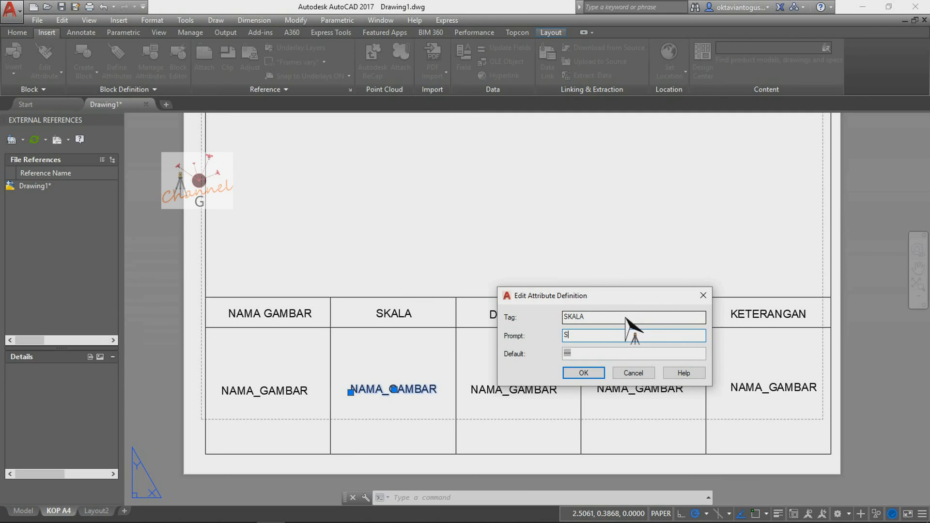
{"action": "type", "text": "kala?"}
{"action": "left_click", "coordinate": [600, 374]}
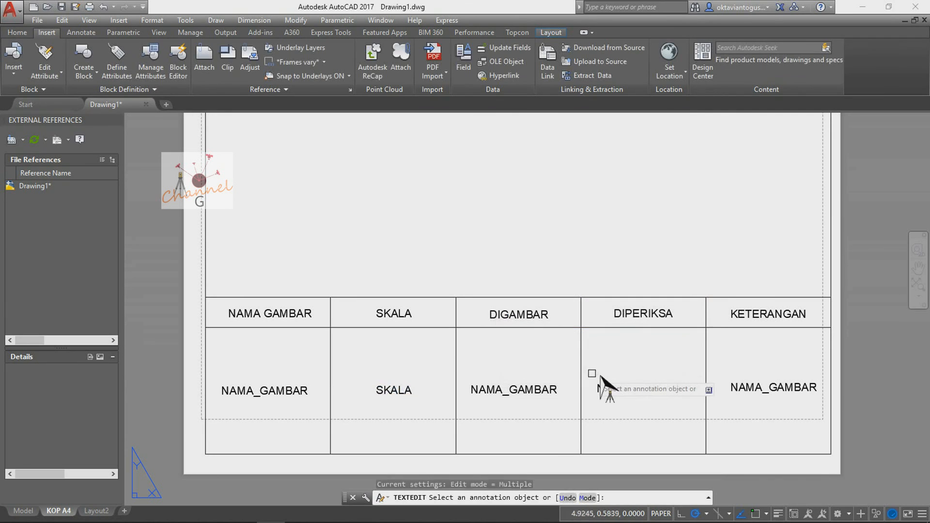
- Change the attribute under the DIGAMBAR header to tag DIGAMBAR with the prompt 'Digambar?'
{"action": "left_click", "coordinate": [509, 390]}
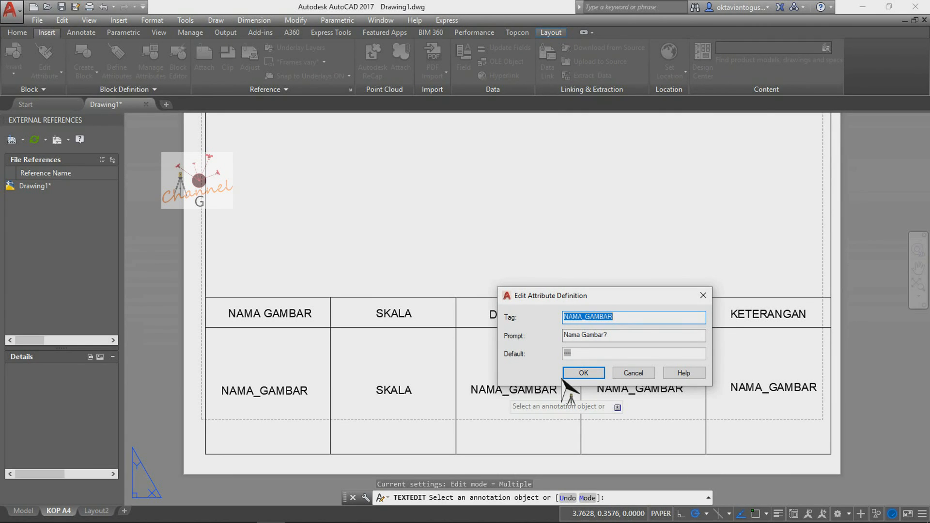
{"action": "type", "text": "DIGAMBAR"}
{"action": "key", "text": "Tab"}
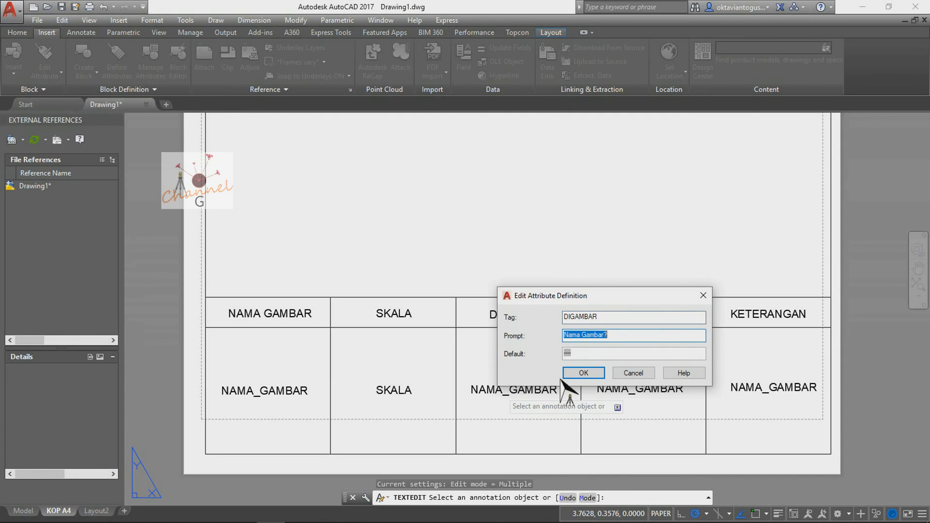
{"action": "type", "text": "Digambar?"}
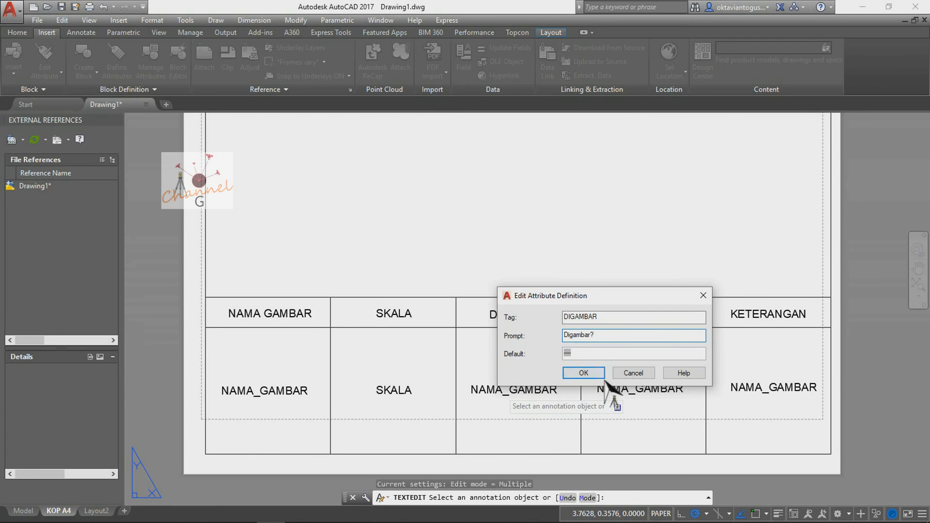
{"action": "left_click", "coordinate": [584, 372]}
- Change the attribute under the DIPERIKSA header to tag DIPERIKSA with the prompt 'Diperiksa?'
{"action": "left_click", "coordinate": [634, 387]}
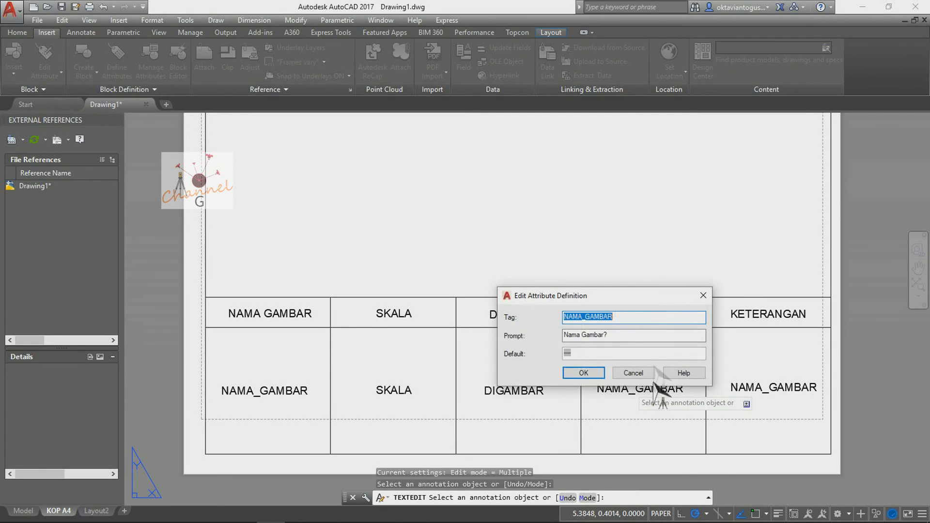
{"action": "type", "text": "DIPERIKASA"}
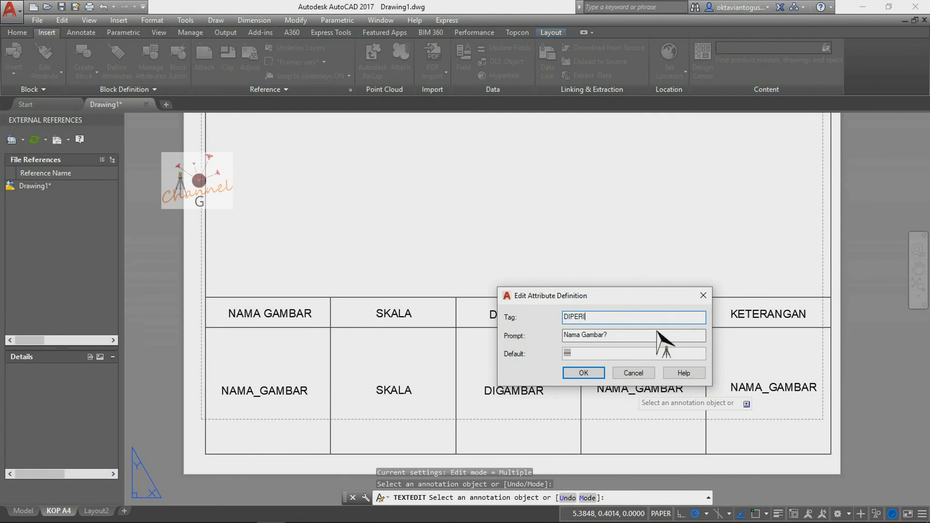
{"action": "key", "text": "BackSpace"}
{"action": "key", "text": "BackSpace"}
{"action": "key", "text": "BackSpace"}
{"action": "type", "text": "SA"}
{"action": "key", "text": "Tab"}
{"action": "type", "text": "Diperika"}
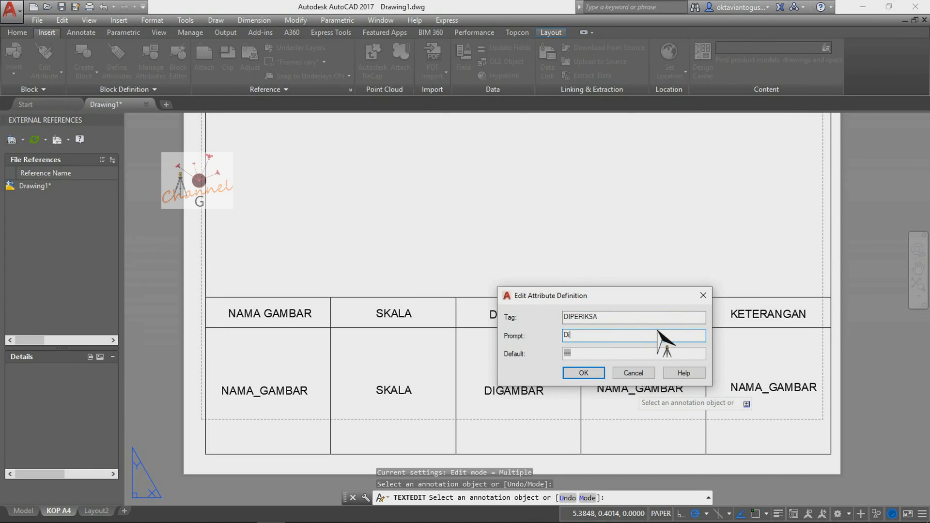
{"action": "type", "text": "a?"}
{"action": "left_click", "coordinate": [583, 374]}
- Change the attribute under the KETERANGAN header to tag KETERANGAN with the prompt 'Keterangan?', and end the text editing
{"action": "left_click", "coordinate": [763, 392]}
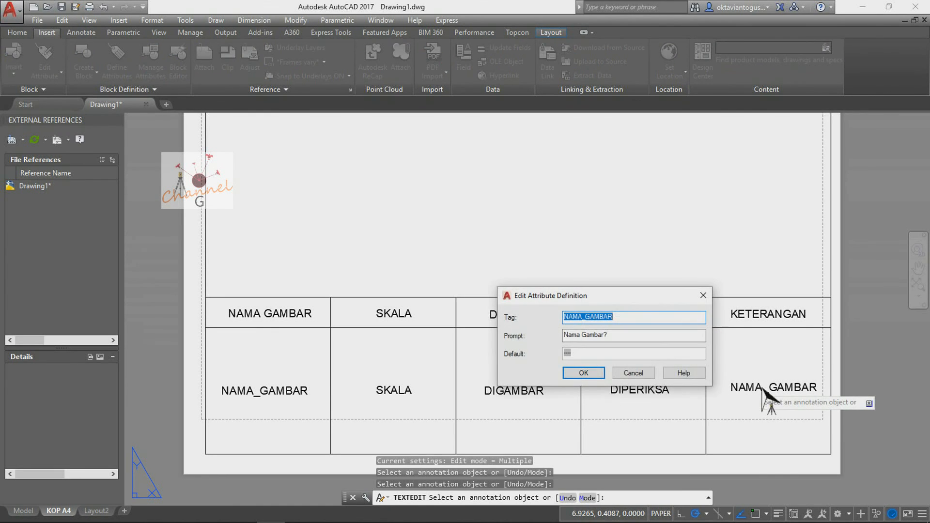
{"action": "type", "text": "K"}
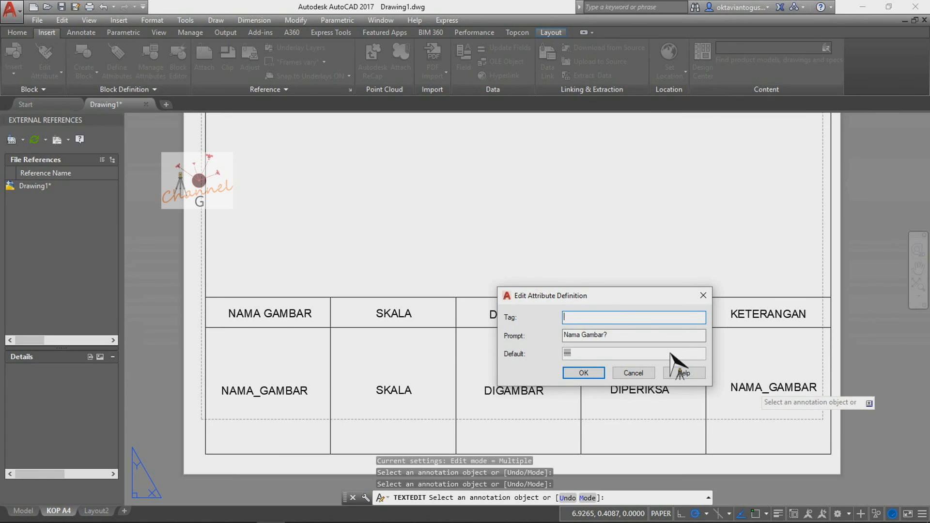
{"action": "type", "text": "ETERANGAN"}
{"action": "key", "text": "Tab"}
{"action": "type", "text": "Keterangan?"}
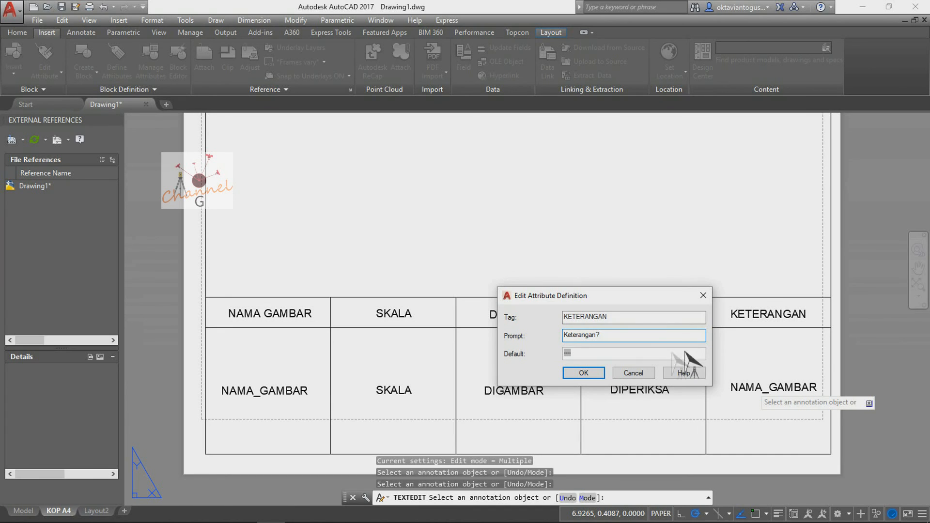
{"action": "left_click", "coordinate": [591, 373]}
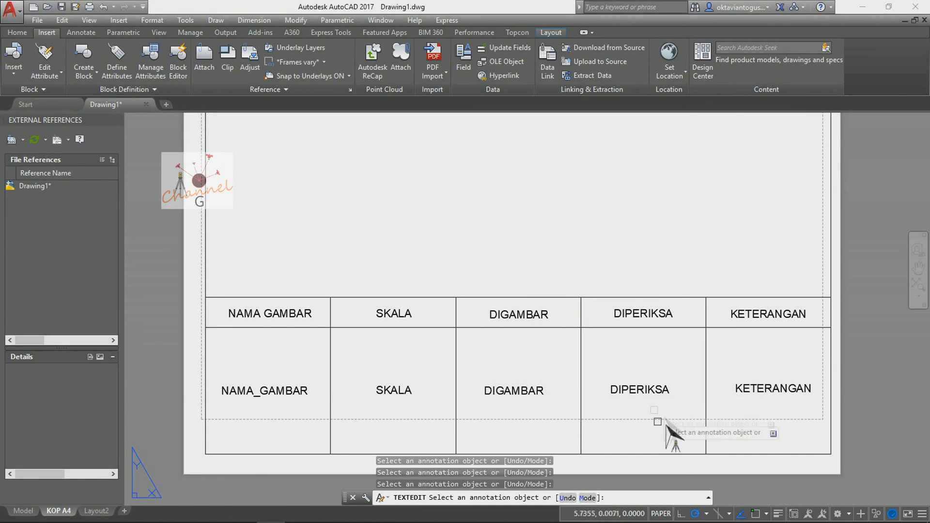
{"action": "key", "text": "Escape"}
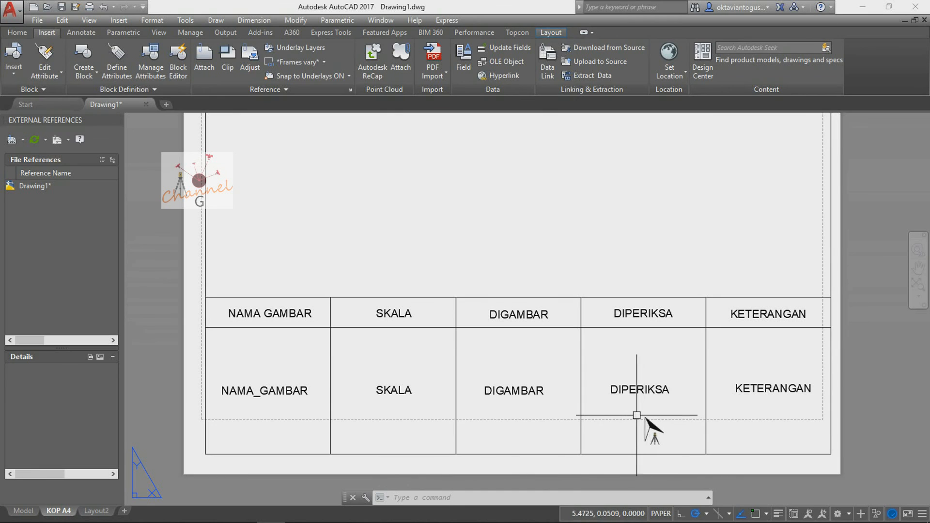
- Start a block definition from all the objects on the layout and name the block KOP A4
{"action": "scroll", "coordinate": [445, 357], "scroll_direction": "down", "scroll_amount": 6}
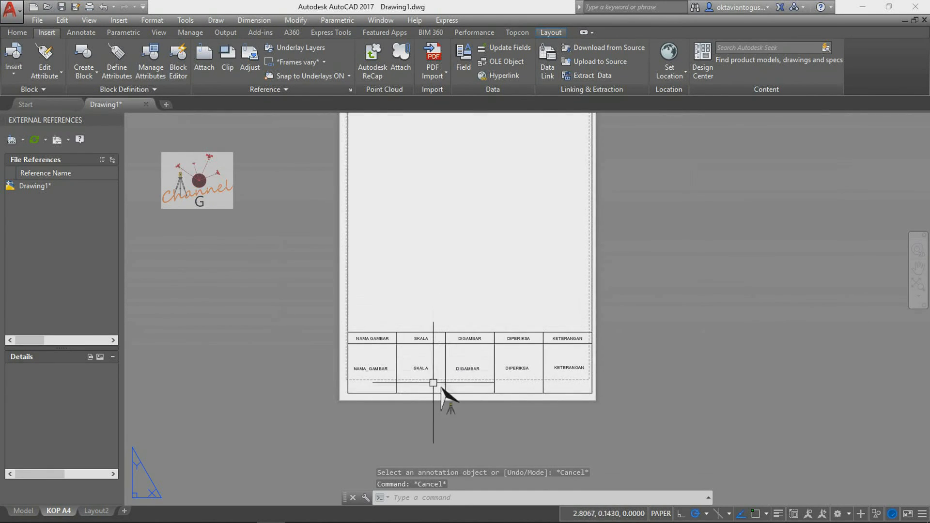
{"action": "scroll", "coordinate": [446, 357], "scroll_direction": "up", "scroll_amount": 2}
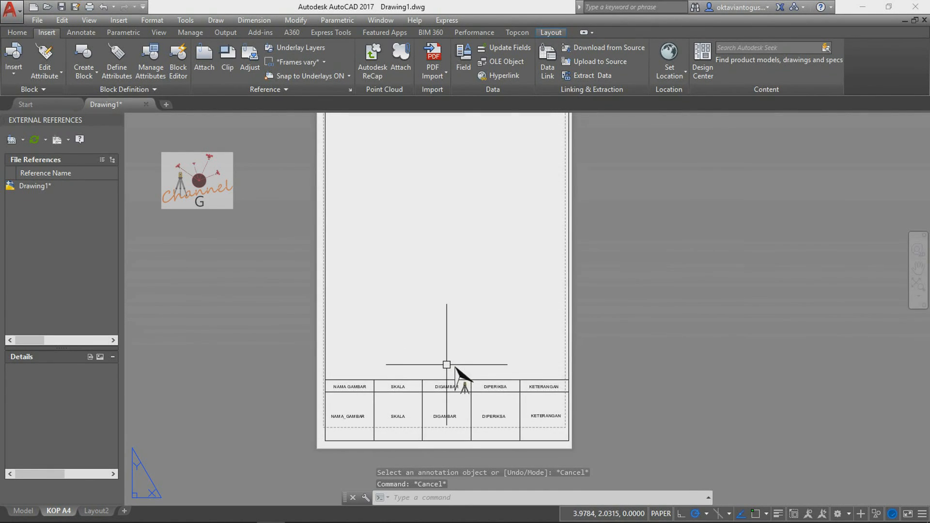
{"action": "key", "text": "ctrl+a"}
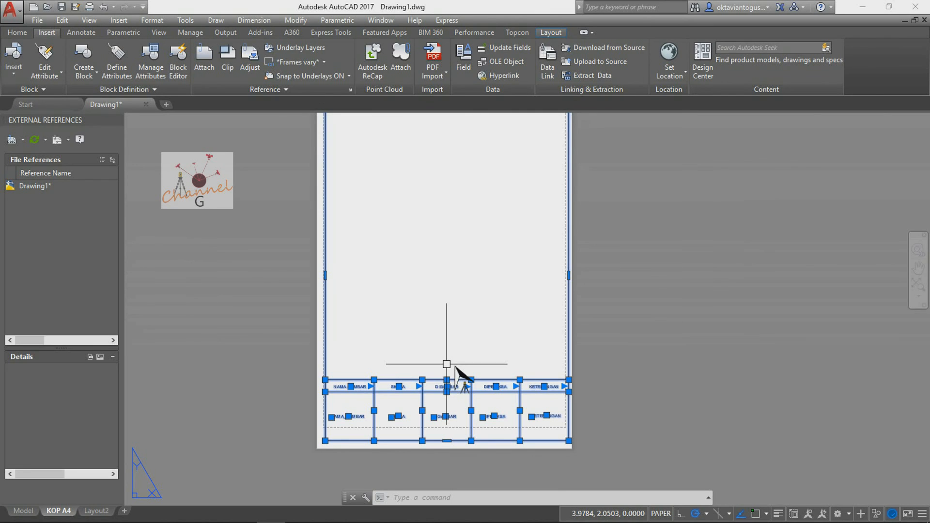
{"action": "type", "text": "BLOCK"}
{"action": "key", "text": "Return"}
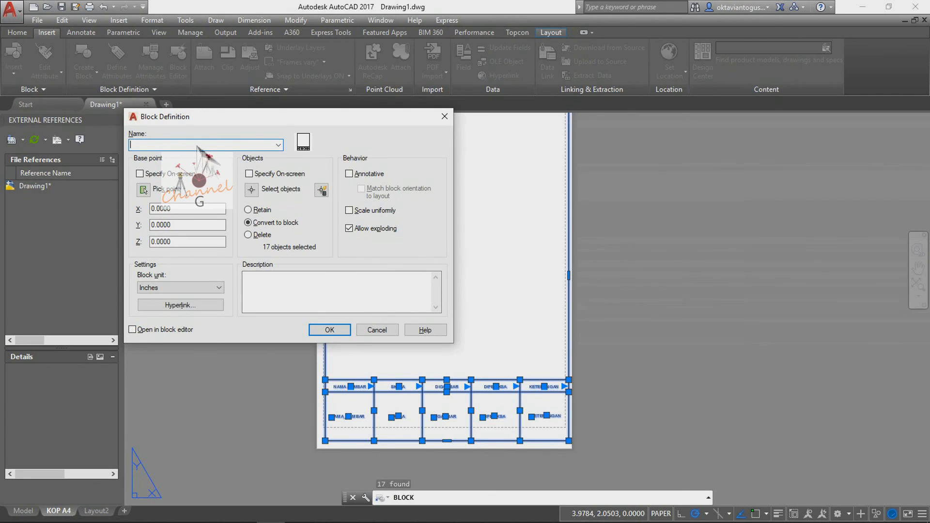
{"action": "type", "text": "KOP A4"}
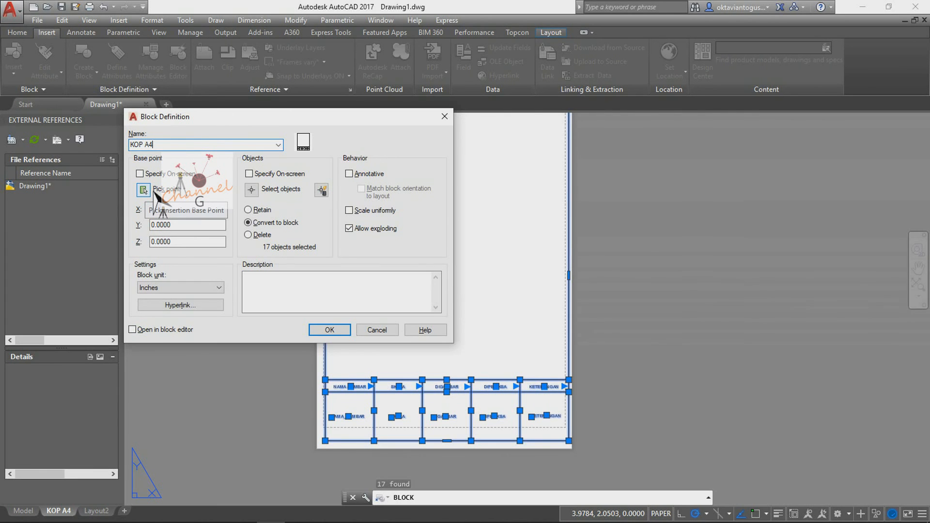
- Snap the block's base point to the lower-left corner of the border and create the block
{"action": "left_click", "coordinate": [148, 190]}
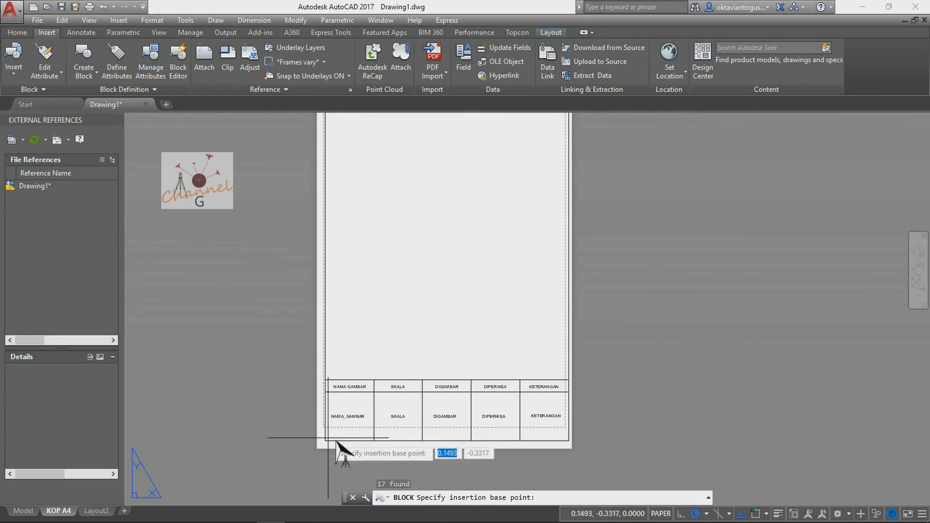
{"action": "key", "text": "F3"}
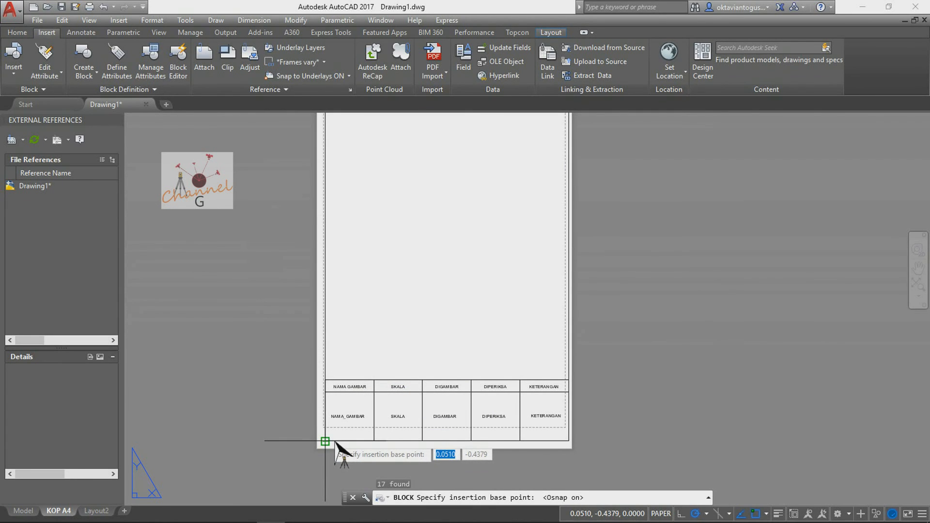
{"action": "left_click", "coordinate": [335, 442]}
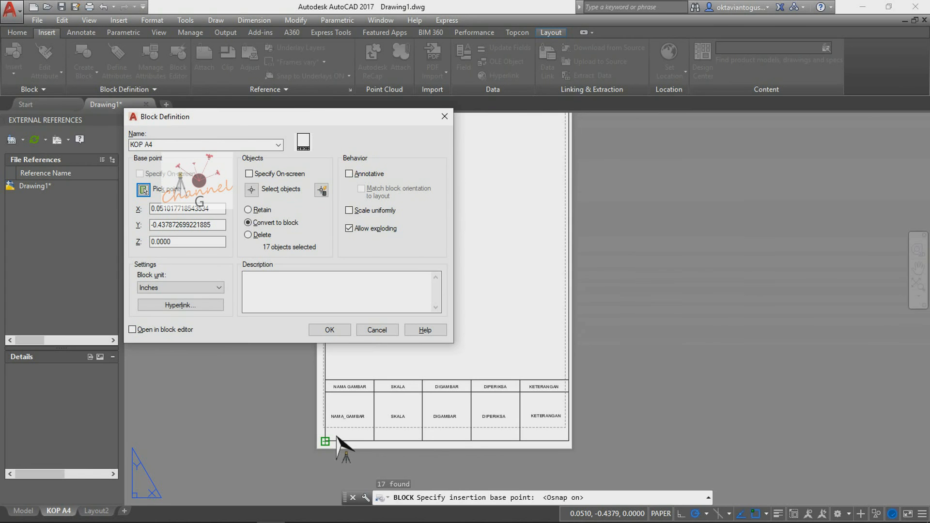
{"action": "left_click", "coordinate": [327, 328]}
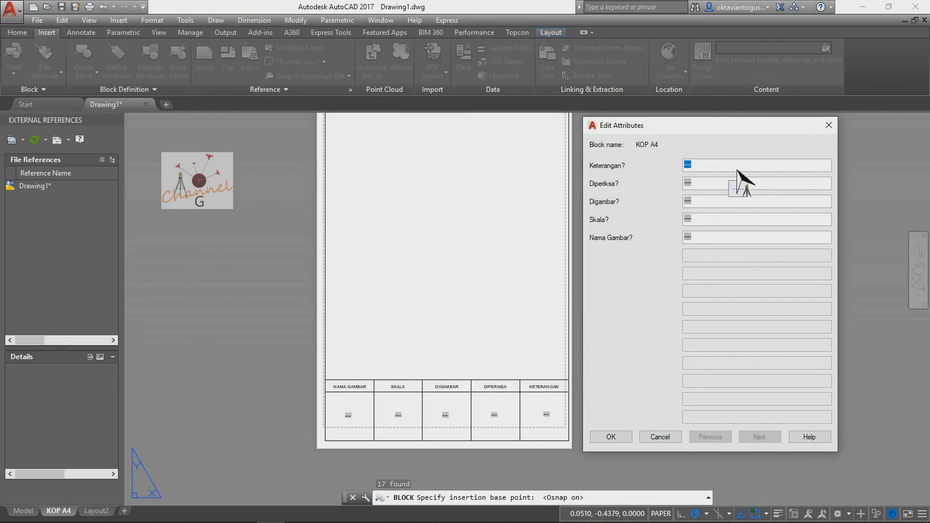
- Fill in the block's attributes: Keterangan 'Belajar membuat KOP A4', Diperiksa 'Dosen', Digambar 'OG', Skala '1:150', Nama Gambar 'Peta Poltek batam'
{"action": "type", "text": "Belajar membuat KOP A4"}
{"action": "key", "text": "Tab"}
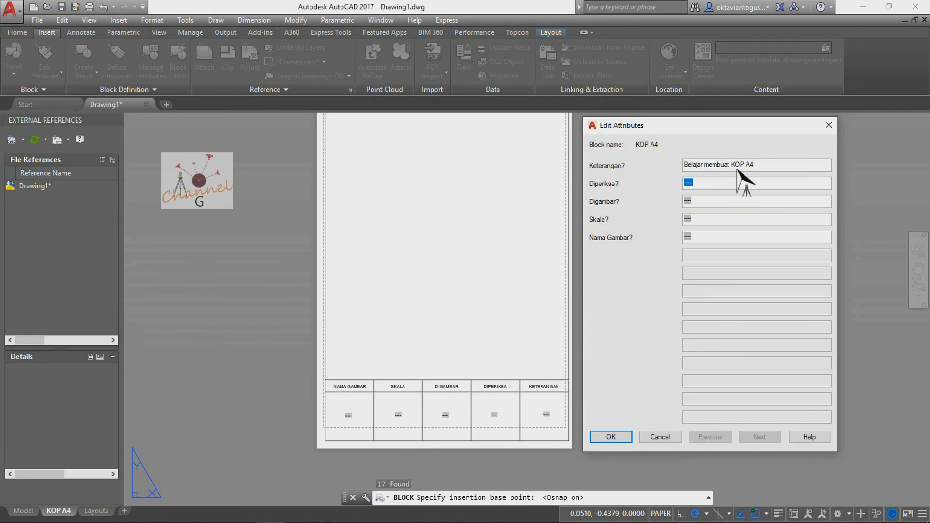
{"action": "type", "text": "Dosen"}
{"action": "key", "text": "Tab"}
{"action": "type", "text": "OG"}
{"action": "key", "text": "Tab"}
{"action": "type", "text": "1:150"}
{"action": "key", "text": "Tab"}
{"action": "type", "text": "Peta Poltek batam"}
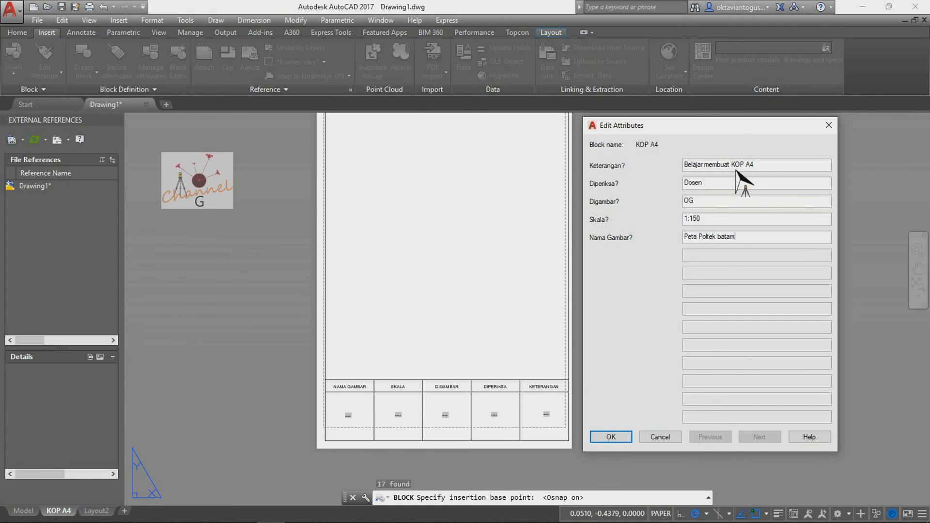
{"action": "left_click", "coordinate": [615, 438]}
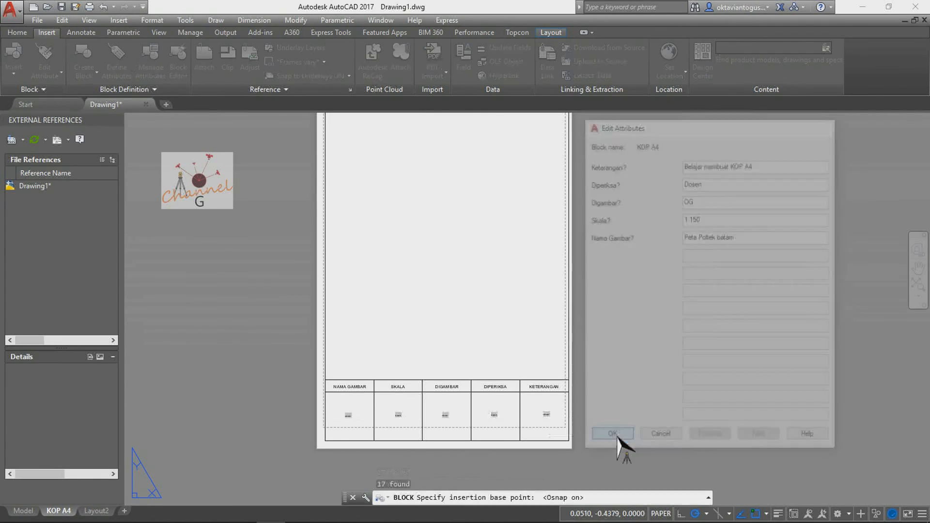
{"action": "scroll", "coordinate": [398, 430], "scroll_direction": "up", "scroll_amount": 2}
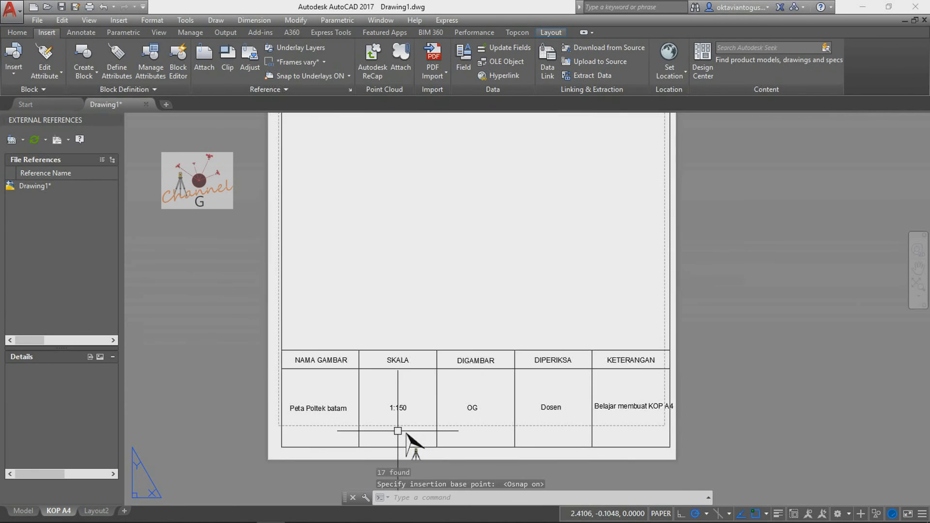
{"action": "scroll", "coordinate": [397, 430], "scroll_direction": "up", "scroll_amount": 2}
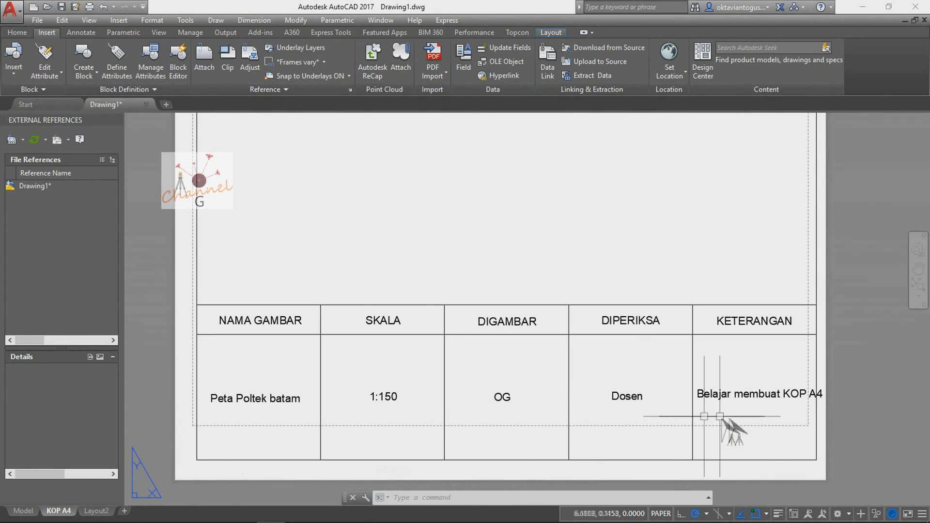
{"action": "left_click", "coordinate": [768, 397]}
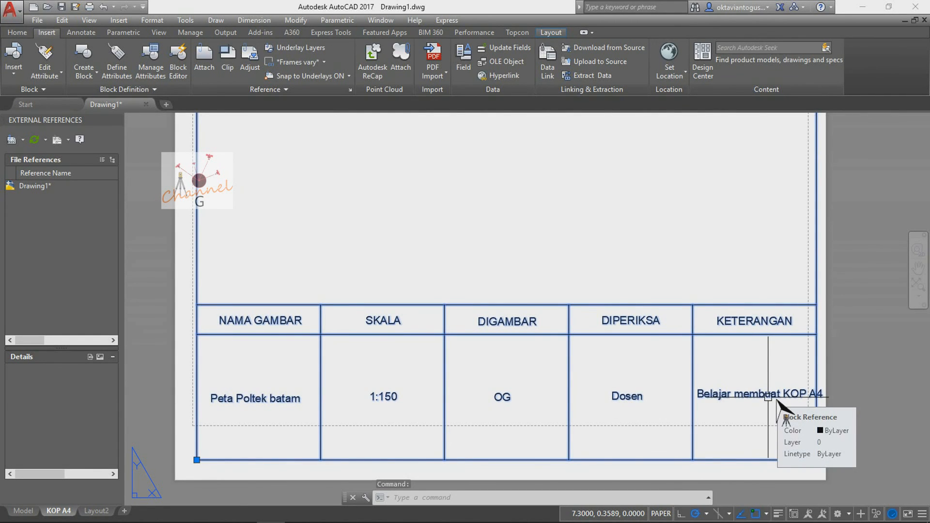
{"action": "scroll", "coordinate": [768, 397], "scroll_direction": "down", "scroll_amount": 2}
{"action": "scroll", "coordinate": [747, 384], "scroll_direction": "up", "scroll_amount": 2}
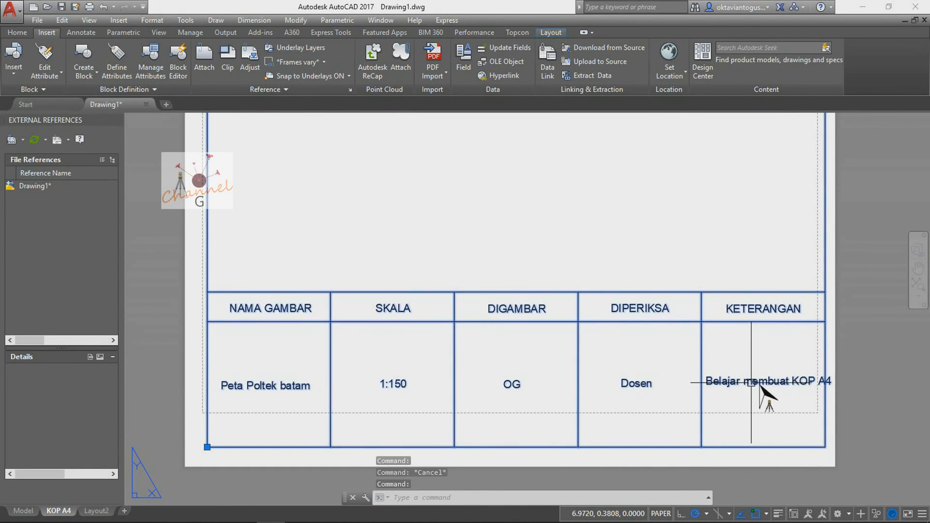
{"action": "key", "text": "Escape"}
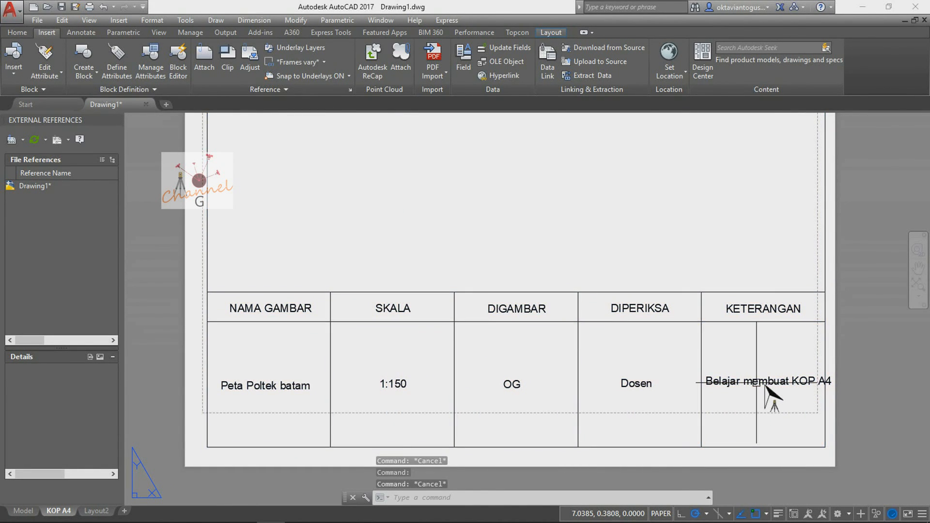
{"action": "key", "text": "Escape"}
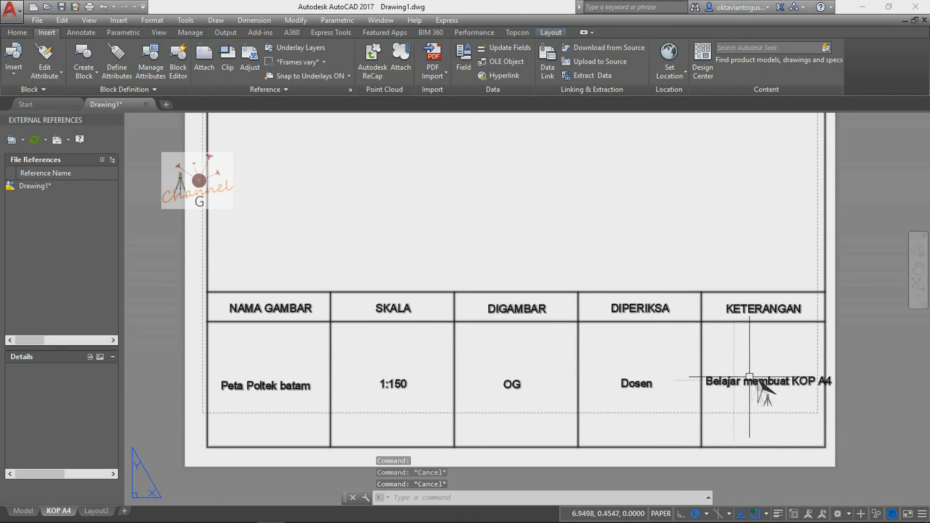
{"action": "scroll", "coordinate": [470, 417], "scroll_direction": "down", "scroll_amount": 2}
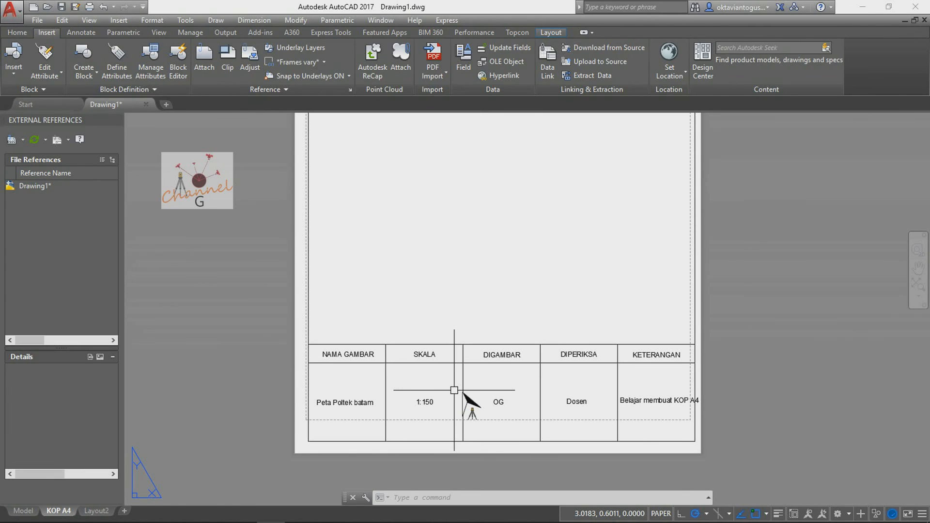
- Switch to the Layout2 layout
{"action": "left_click", "coordinate": [100, 515]}
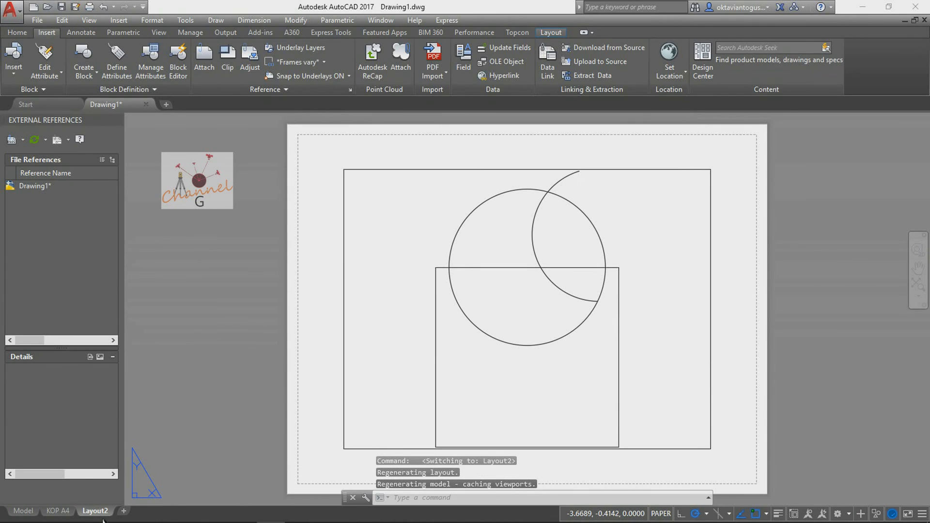
{"action": "right_click", "coordinate": [102, 515]}
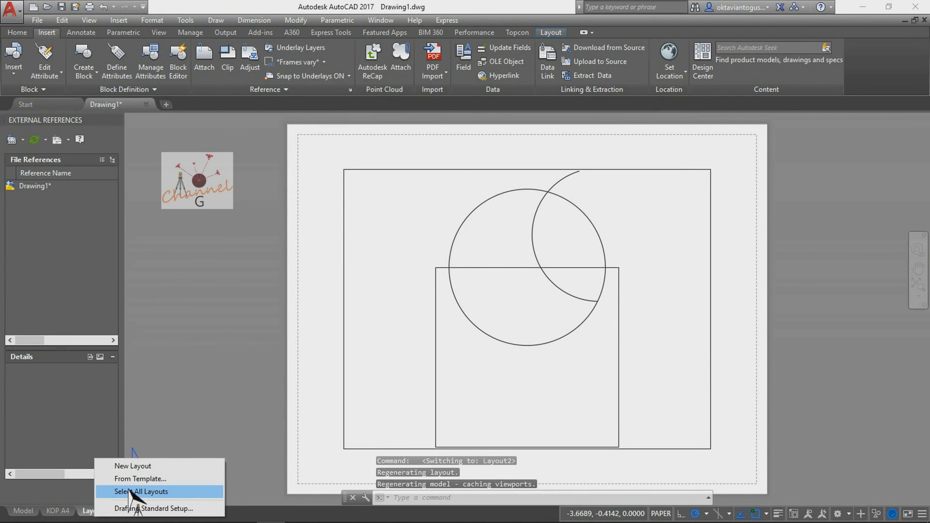
{"action": "left_click", "coordinate": [72, 513]}
{"action": "left_click", "coordinate": [98, 515]}
{"action": "right_click", "coordinate": [99, 513]}
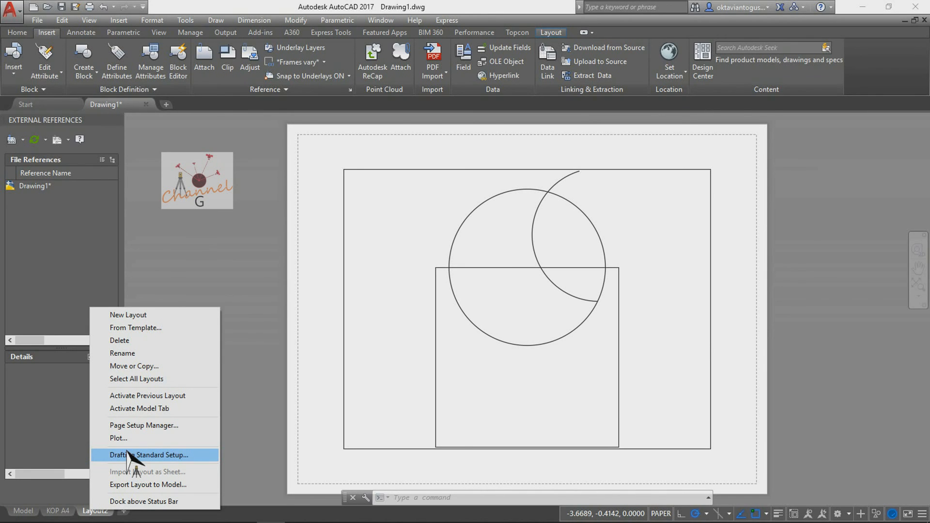
{"action": "left_click", "coordinate": [140, 441]}
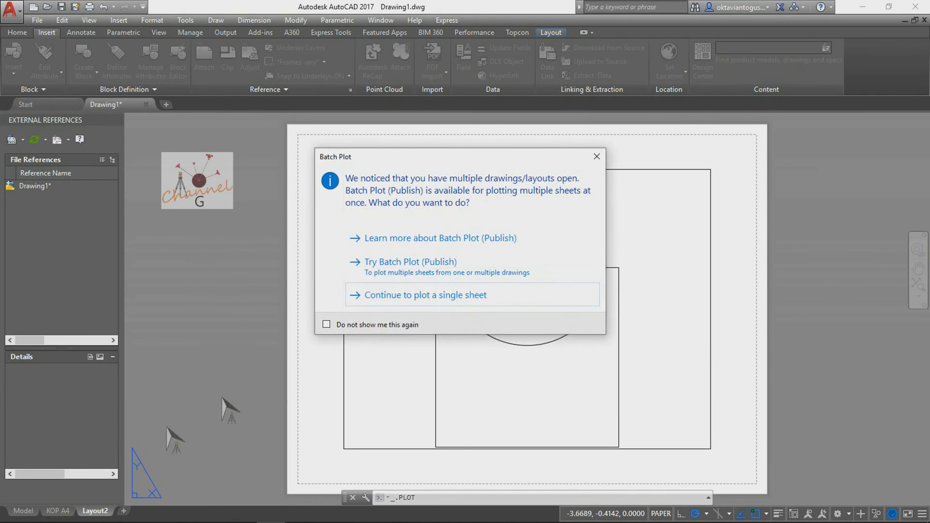
{"action": "left_click", "coordinate": [597, 156]}
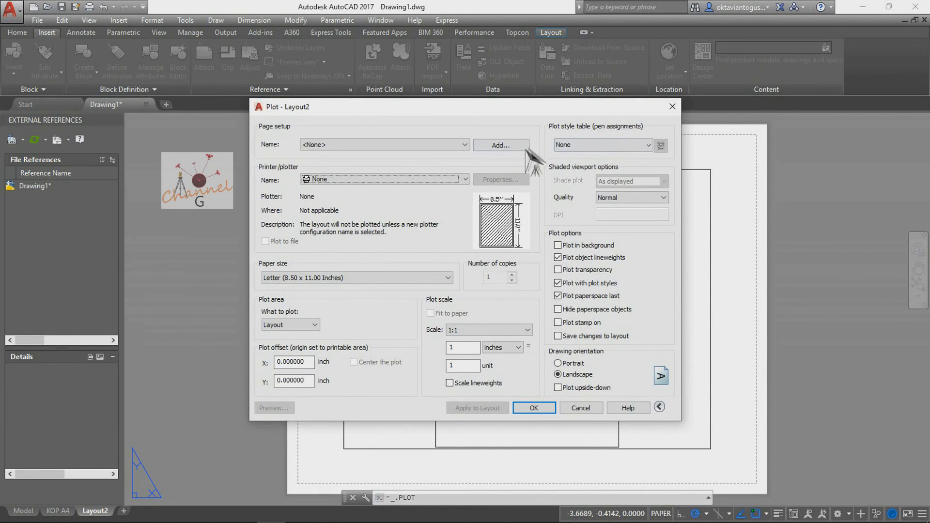
{"action": "left_click", "coordinate": [436, 180]}
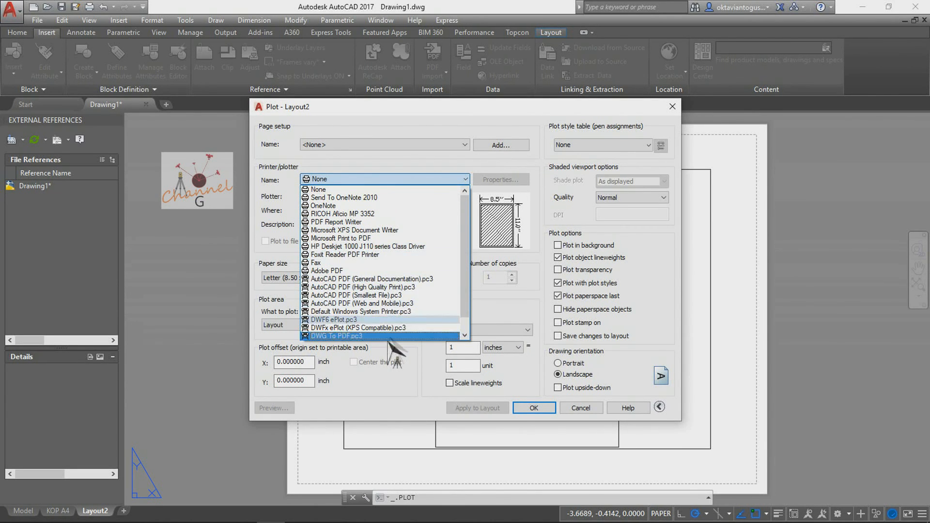
{"action": "scroll", "coordinate": [379, 330], "scroll_direction": "down", "scroll_amount": 1}
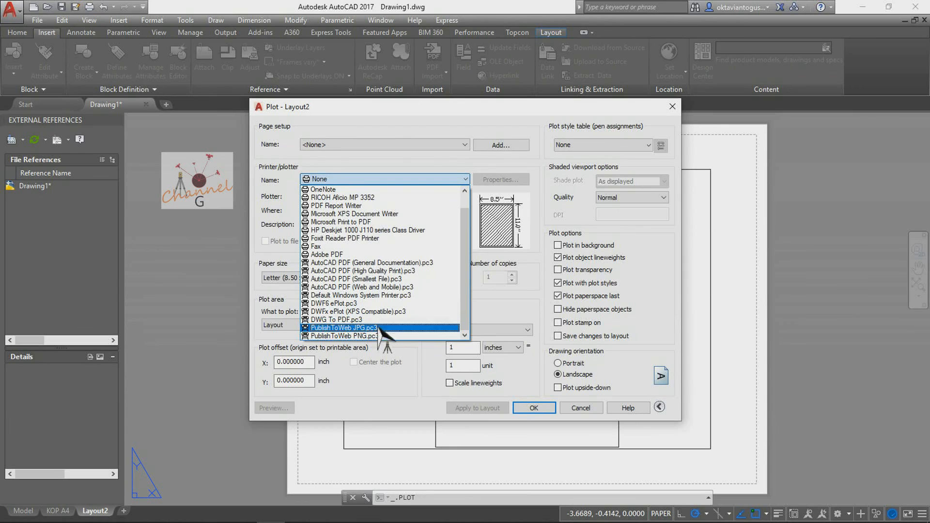
{"action": "left_click", "coordinate": [377, 320]}
{"action": "left_click", "coordinate": [396, 278]}
{"action": "scroll", "coordinate": [394, 352], "scroll_direction": "up", "scroll_amount": 8}
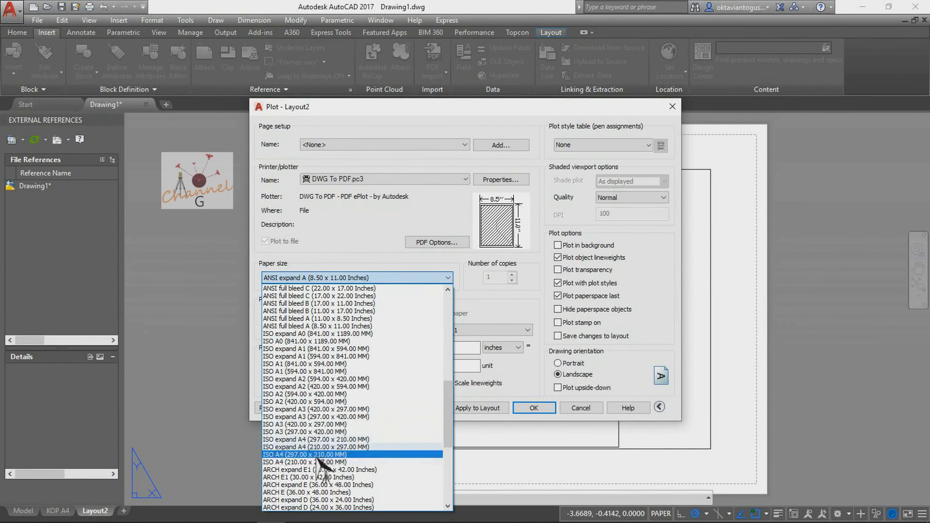
{"action": "left_click", "coordinate": [329, 462]}
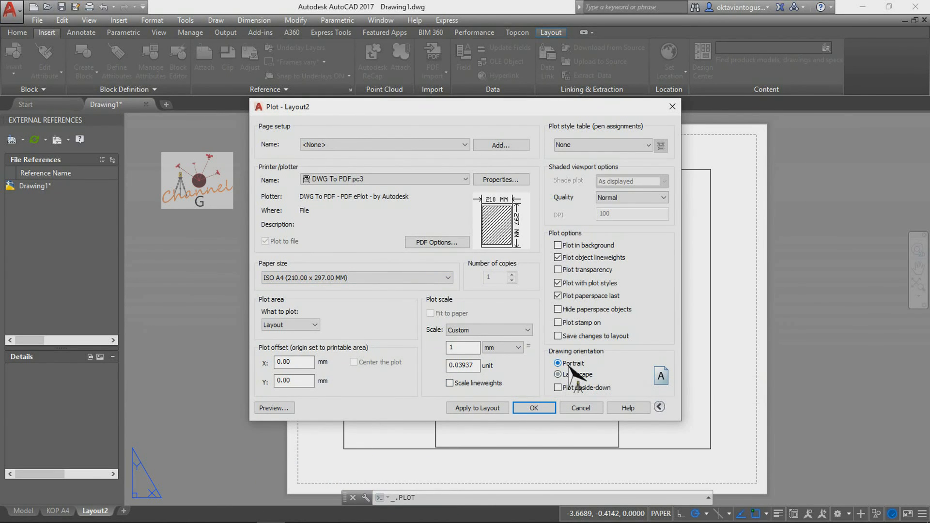
{"action": "left_click_drag", "start_coordinate": [478, 366], "coordinate": [415, 358]}
{"action": "type", "text": "4"}
{"action": "left_click", "coordinate": [525, 408]}
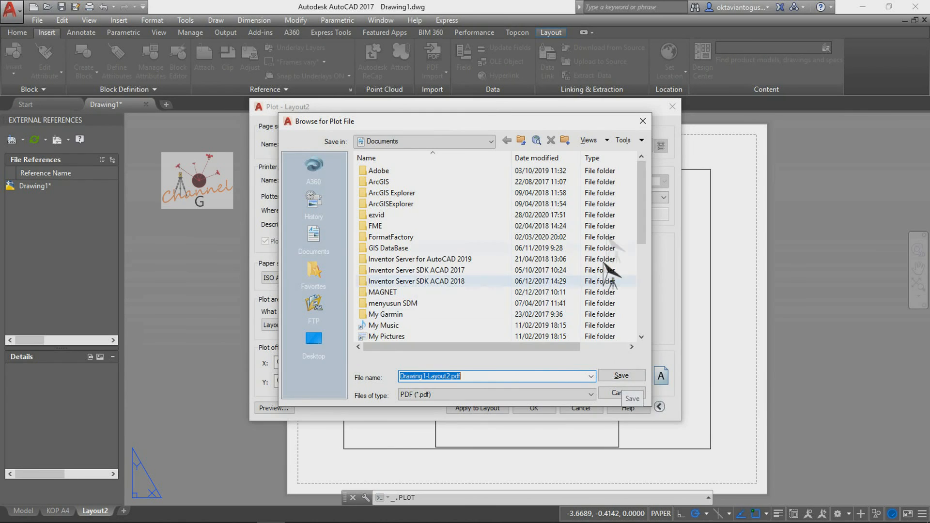
{"action": "left_click", "coordinate": [642, 121]}
{"action": "left_click", "coordinate": [677, 109]}
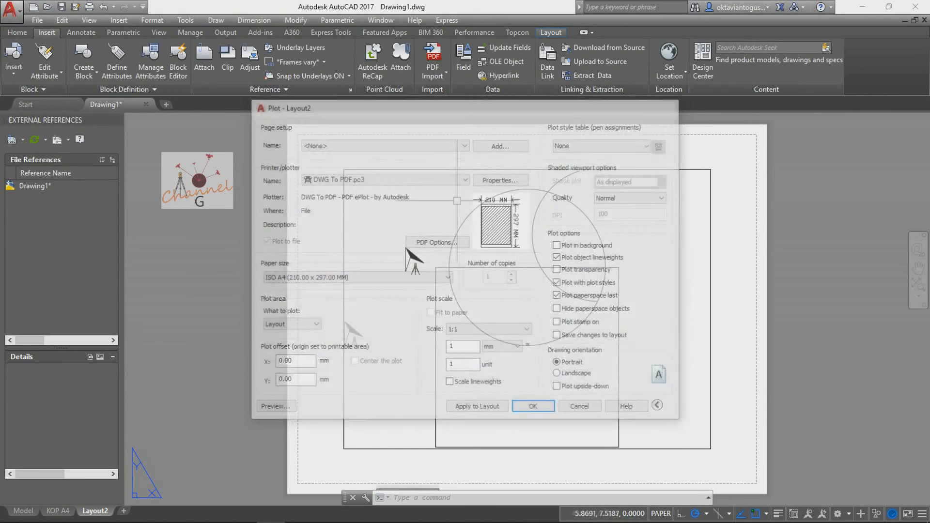
- Start modifying the page setup of Layout2 and set its plotter to DWG To PDF.pc3
{"action": "right_click", "coordinate": [106, 511]}
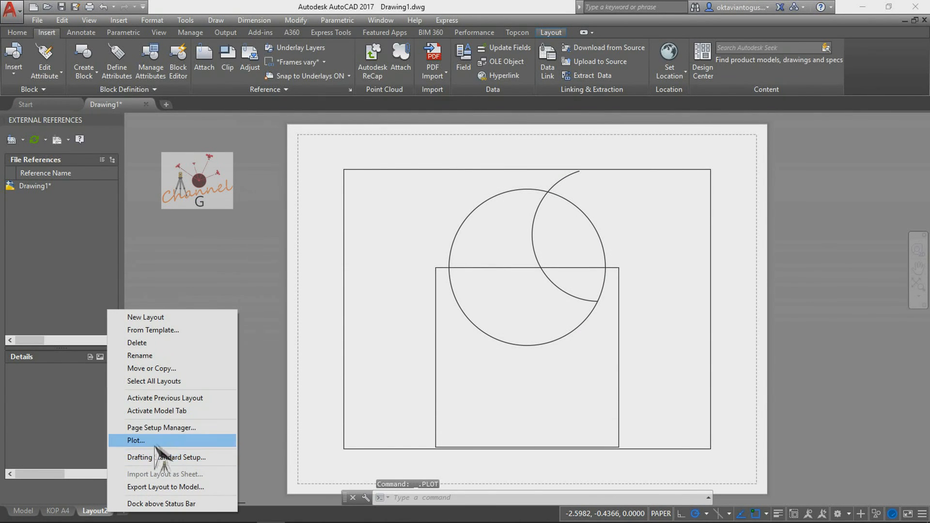
{"action": "left_click", "coordinate": [177, 428]}
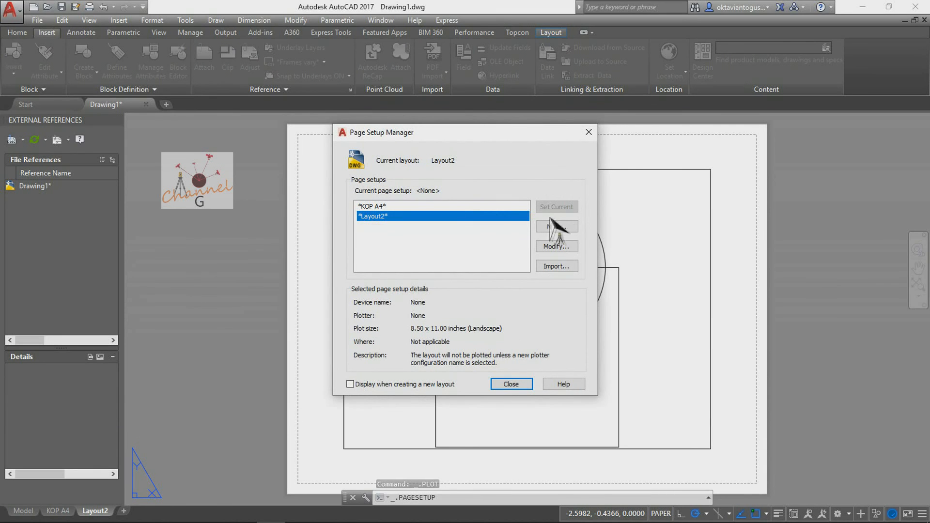
{"action": "left_click", "coordinate": [556, 246]}
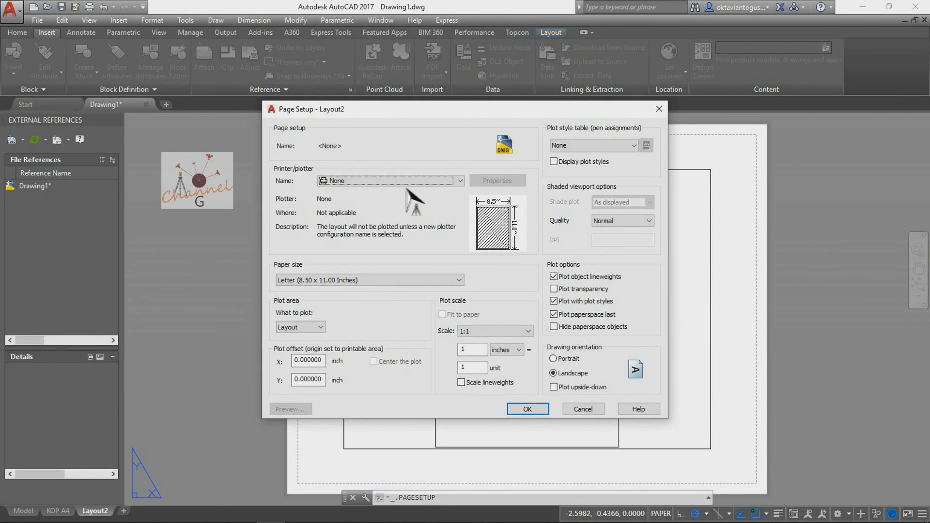
{"action": "left_click", "coordinate": [391, 183]}
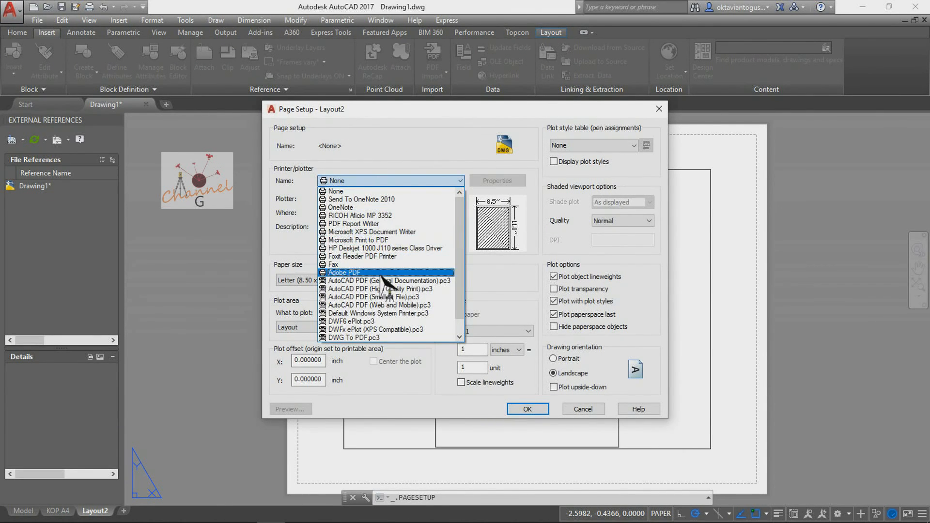
{"action": "left_click", "coordinate": [383, 337]}
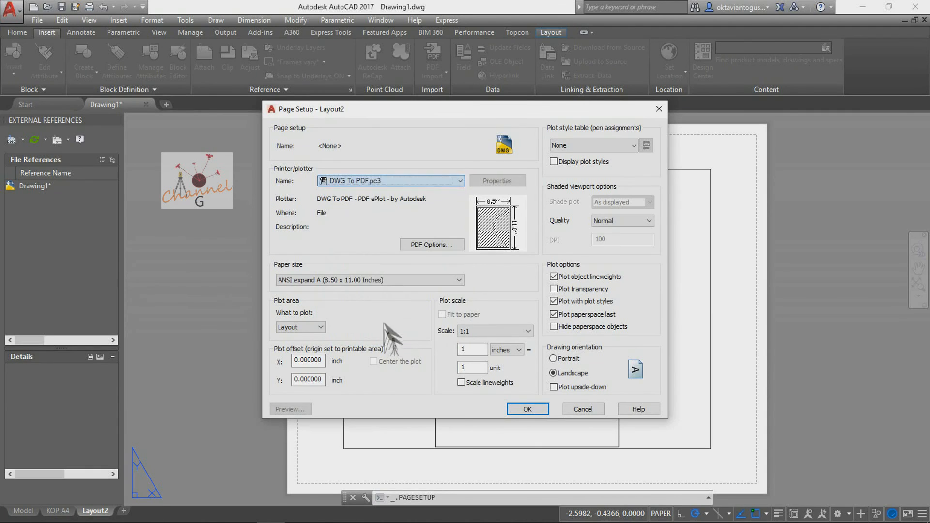
- Set the paper to ISO A4 (210.00 x 297.00 MM), portrait, with a scale of 1 mm = 1 unit, and apply the page setup
{"action": "left_click", "coordinate": [380, 281]}
{"action": "scroll", "coordinate": [361, 406], "scroll_direction": "up", "scroll_amount": 6}
{"action": "scroll", "coordinate": [358, 406], "scroll_direction": "up", "scroll_amount": 4}
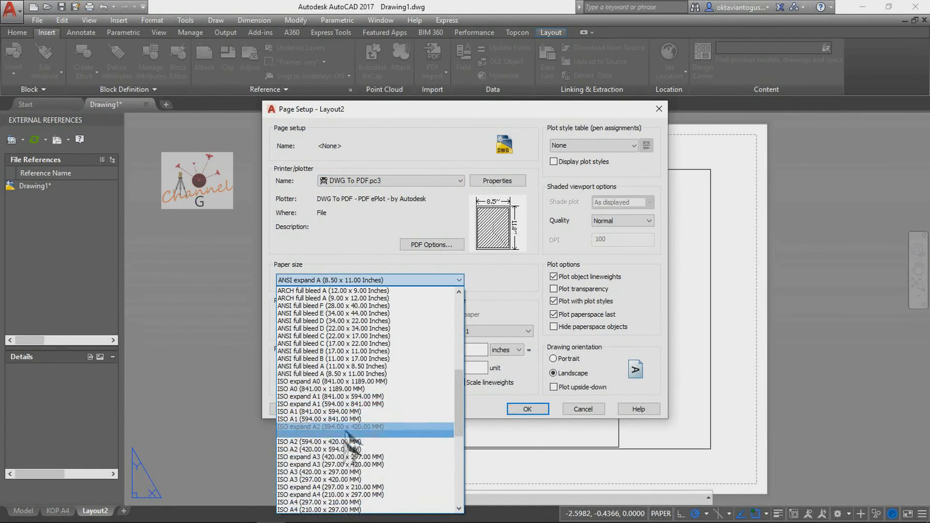
{"action": "left_click", "coordinate": [342, 509]}
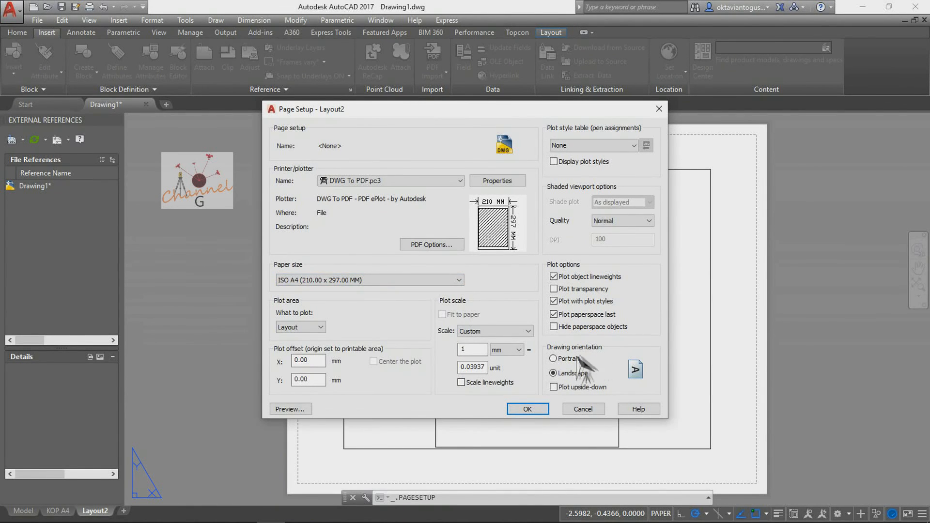
{"action": "left_click", "coordinate": [553, 359]}
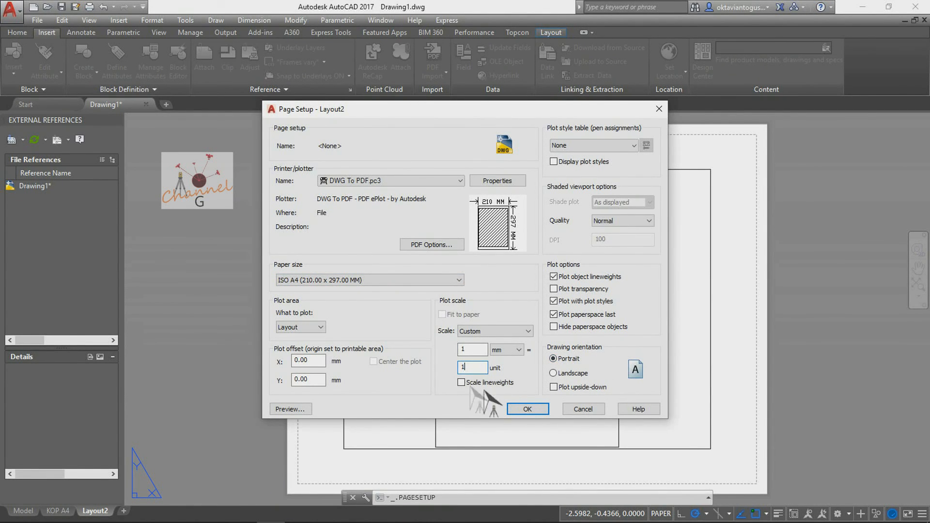
{"action": "left_click", "coordinate": [527, 408]}
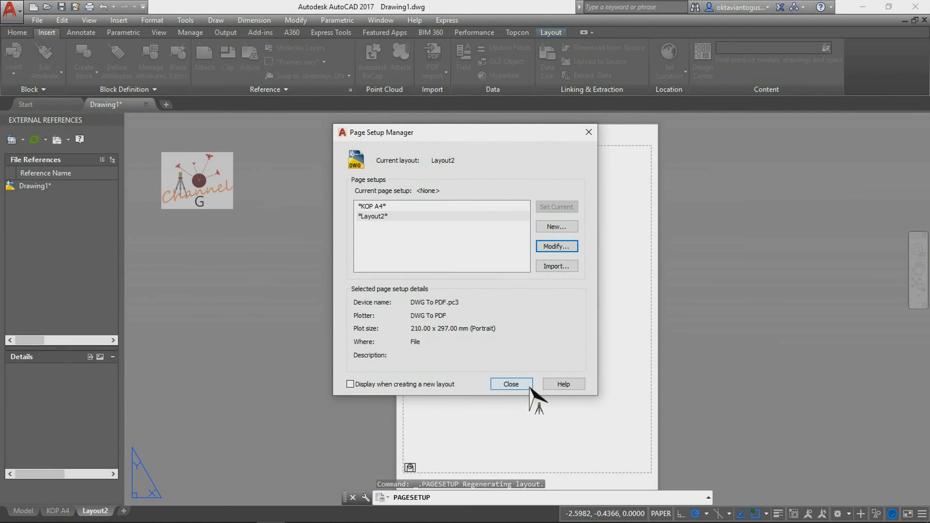
{"action": "left_click", "coordinate": [527, 384]}
- Delete the small viewport in the lower-left corner of the Layout2 sheet
{"action": "scroll", "coordinate": [412, 324], "scroll_direction": "down", "scroll_amount": 1}
{"action": "scroll", "coordinate": [415, 405], "scroll_direction": "up", "scroll_amount": 1}
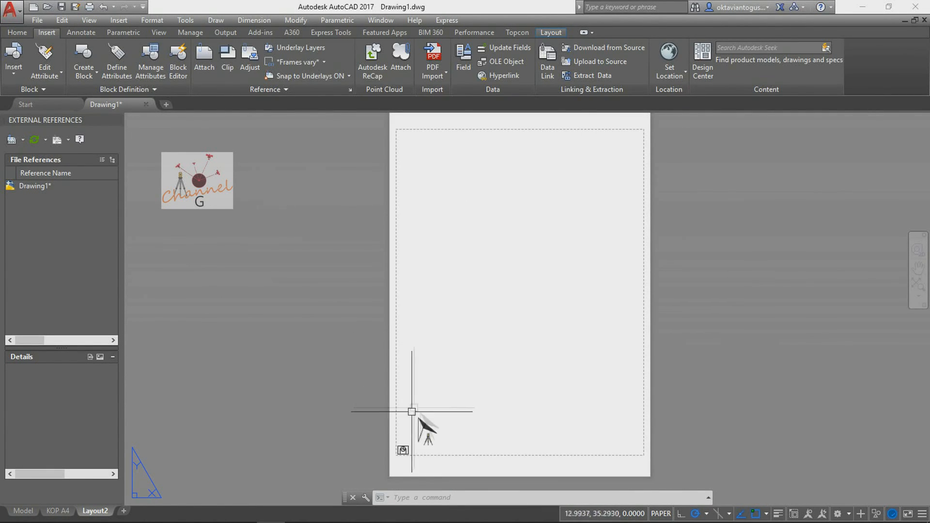
{"action": "scroll", "coordinate": [404, 450], "scroll_direction": "up", "scroll_amount": 2}
{"action": "left_click", "coordinate": [404, 448]}
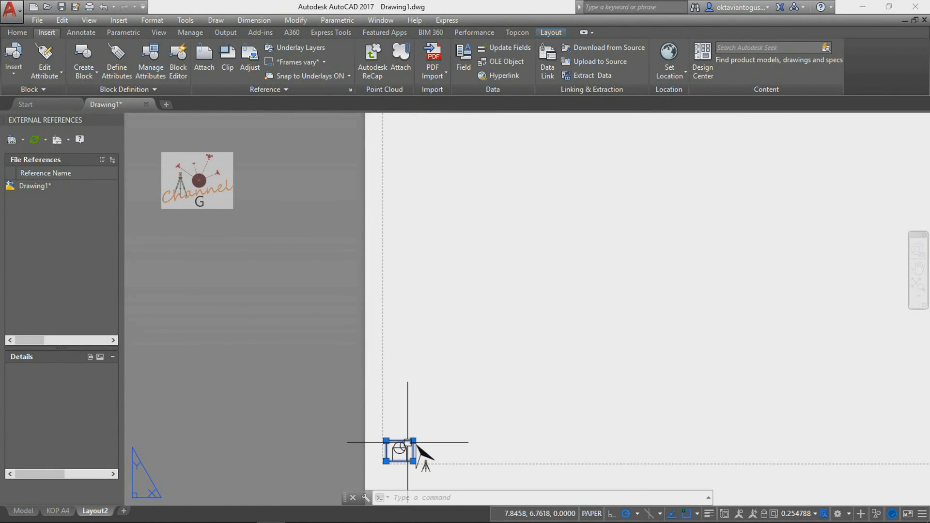
{"action": "left_click", "coordinate": [413, 440]}
{"action": "left_click", "coordinate": [664, 194]}
{"action": "scroll", "coordinate": [581, 329], "scroll_direction": "down", "scroll_amount": 4}
{"action": "scroll", "coordinate": [599, 295], "scroll_direction": "up", "scroll_amount": 4}
{"action": "scroll", "coordinate": [588, 316], "scroll_direction": "down", "scroll_amount": 2}
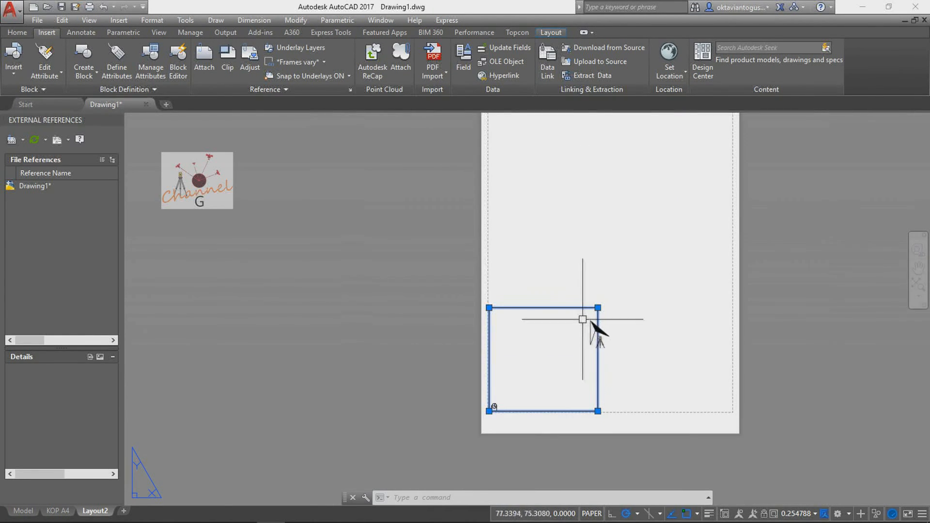
{"action": "key", "text": "Delete"}
{"action": "scroll", "coordinate": [425, 349], "scroll_direction": "down", "scroll_amount": 1}
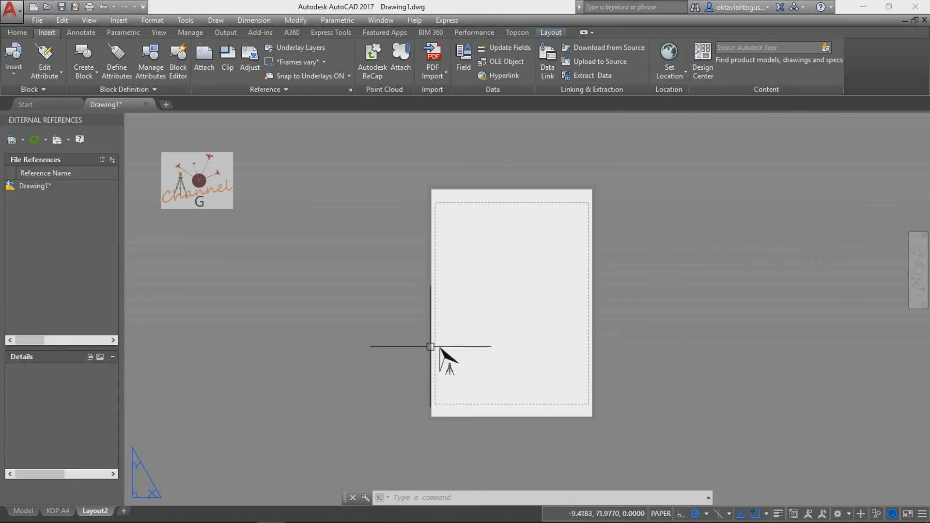
{"action": "scroll", "coordinate": [431, 351], "scroll_direction": "up", "scroll_amount": 1}
{"action": "scroll", "coordinate": [426, 363], "scroll_direction": "down", "scroll_amount": 1}
{"action": "scroll", "coordinate": [438, 357], "scroll_direction": "up", "scroll_amount": 1}
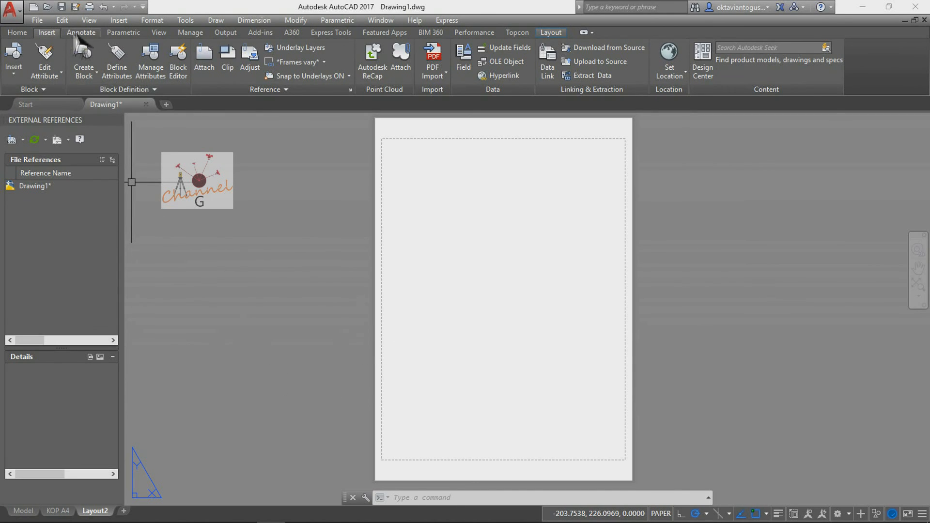
- Insert the KOP A4 block in the upper-left part of the sheet, dismissing the attribute entry without filling in values
{"action": "left_click", "coordinate": [20, 71]}
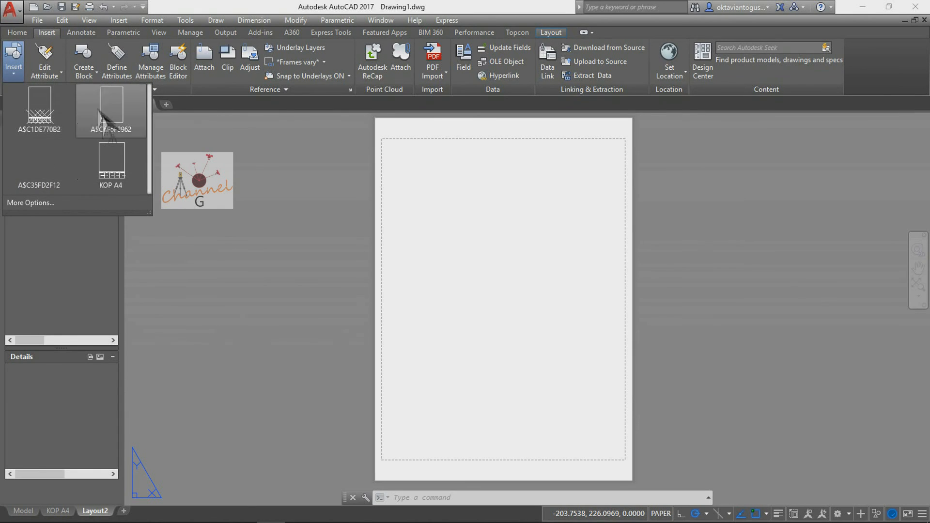
{"action": "left_click", "coordinate": [118, 170]}
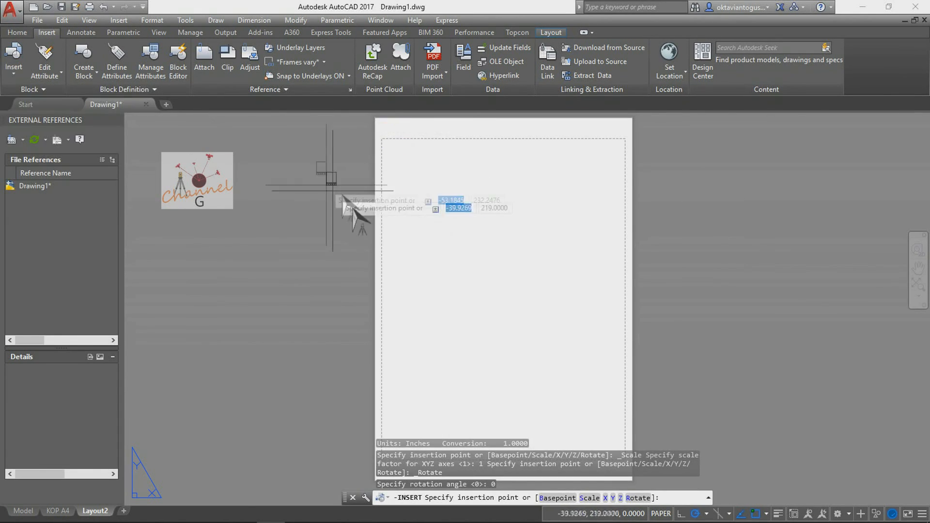
{"action": "left_click", "coordinate": [398, 226]}
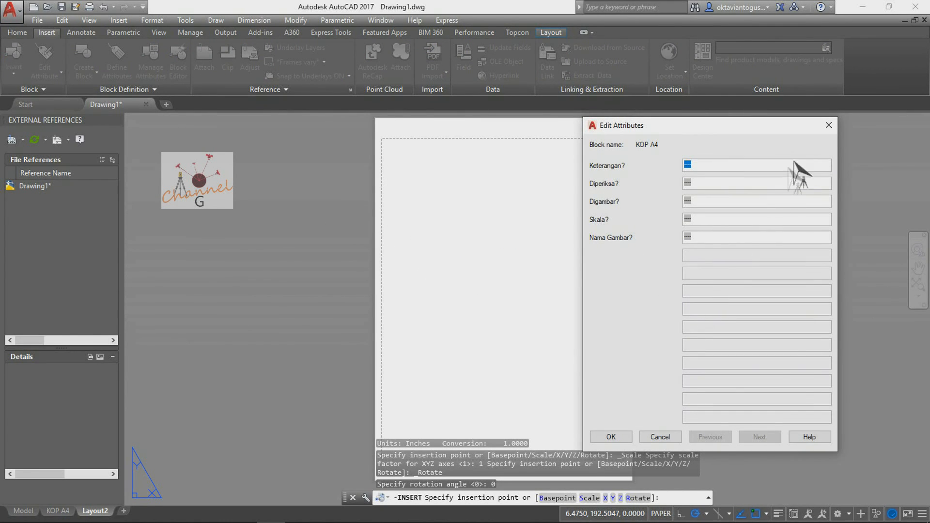
{"action": "left_click", "coordinate": [829, 125]}
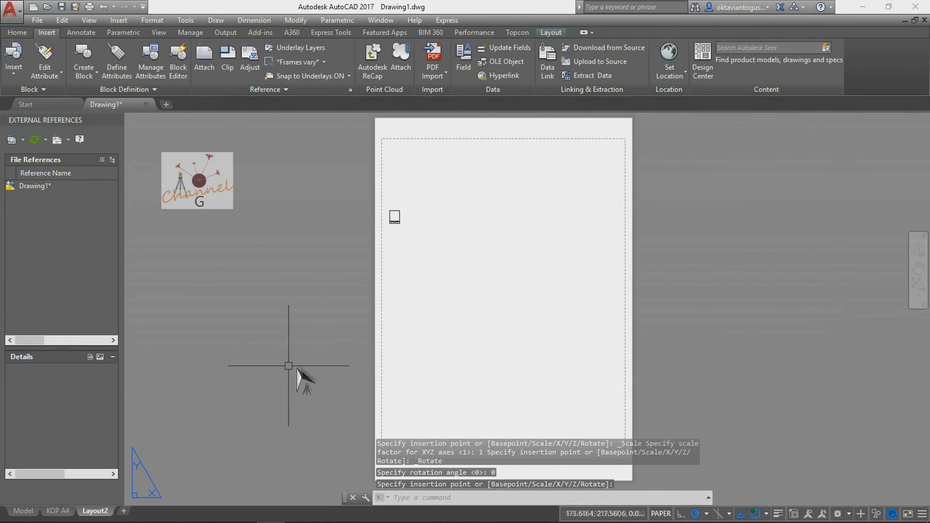
- Create another new layout after Layout2 and switch to it
{"action": "right_click", "coordinate": [107, 516]}
{"action": "left_click", "coordinate": [133, 317]}
{"action": "right_click", "coordinate": [132, 516]}
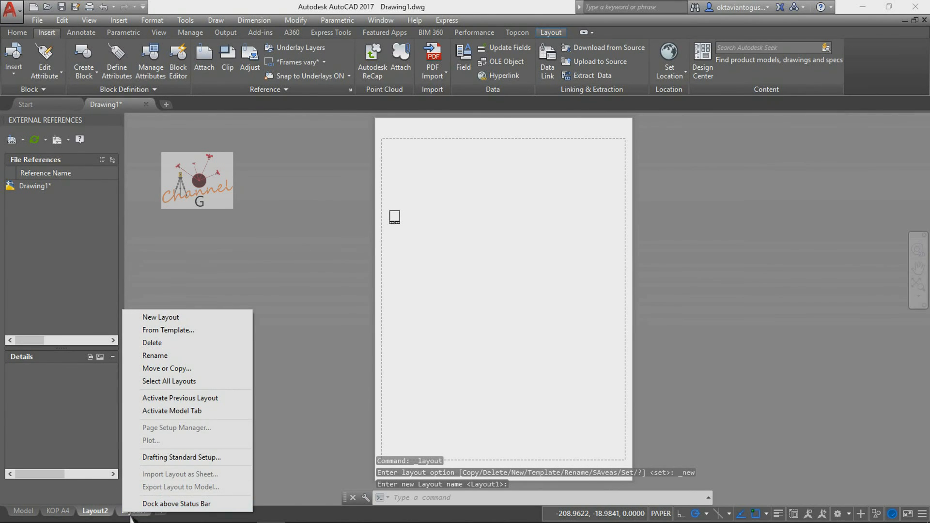
{"action": "left_click", "coordinate": [131, 512]}
- Modify the page setup of Layout1 to ISO A4 (210.00 x 297.00 MM) paper in portrait orientation
{"action": "right_click", "coordinate": [133, 512]}
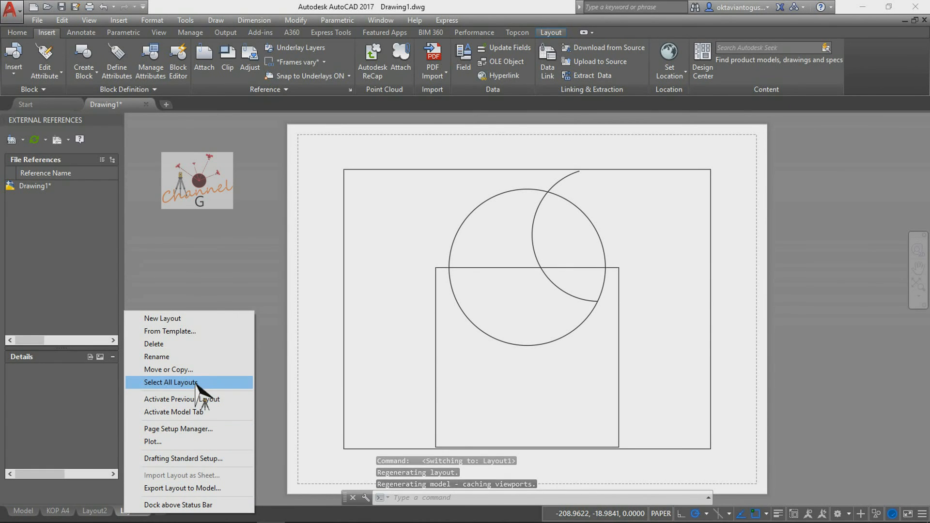
{"action": "left_click", "coordinate": [191, 429]}
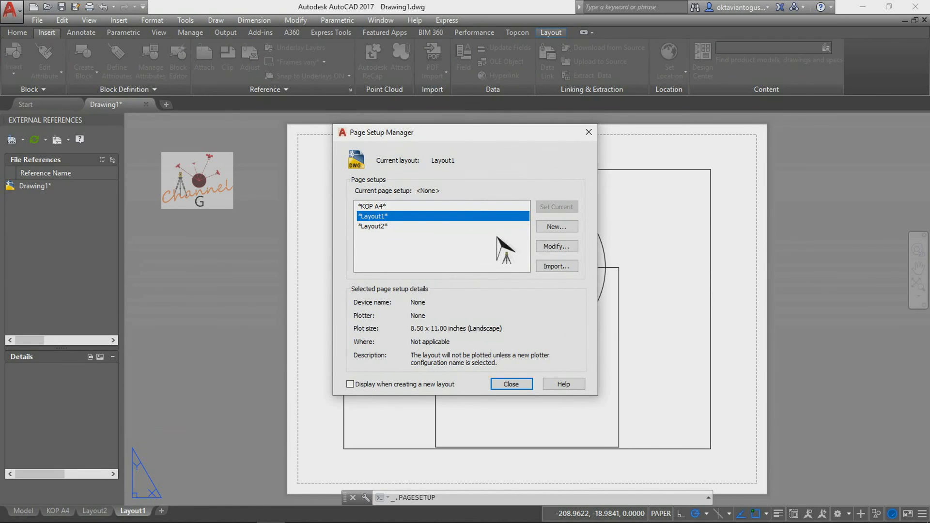
{"action": "left_click", "coordinate": [556, 246]}
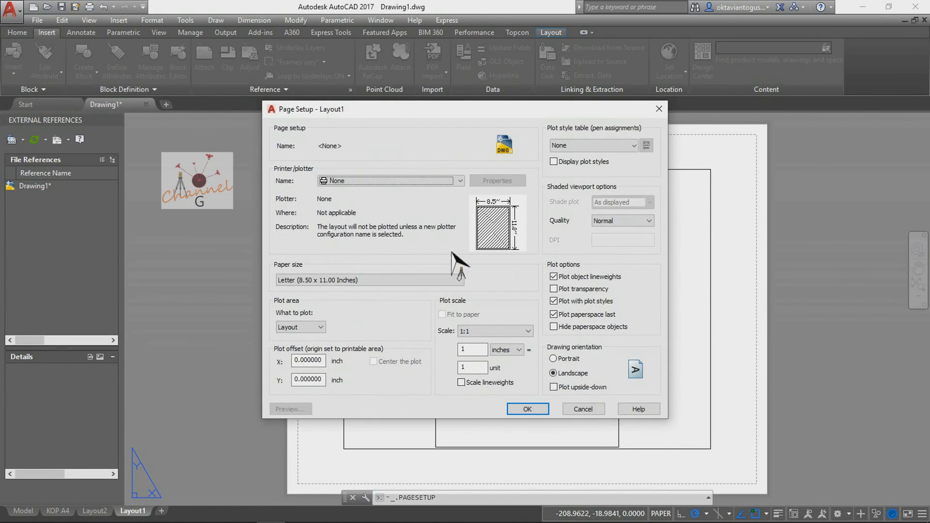
{"action": "left_click", "coordinate": [392, 281]}
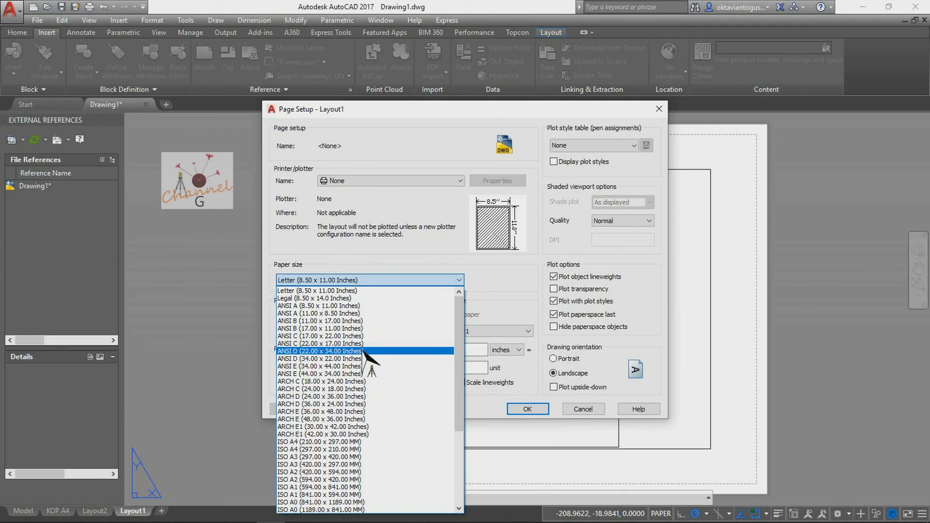
{"action": "scroll", "coordinate": [381, 443], "scroll_direction": "down", "scroll_amount": 2}
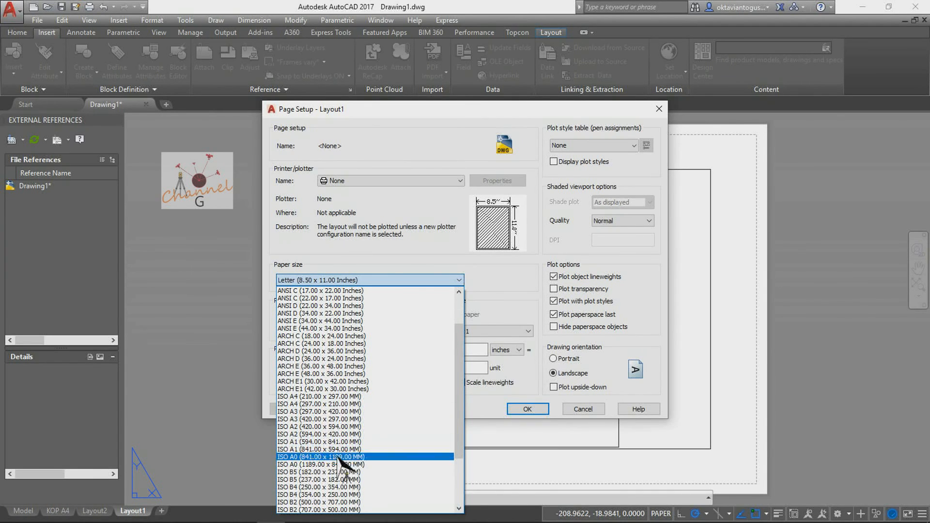
{"action": "left_click", "coordinate": [351, 396]}
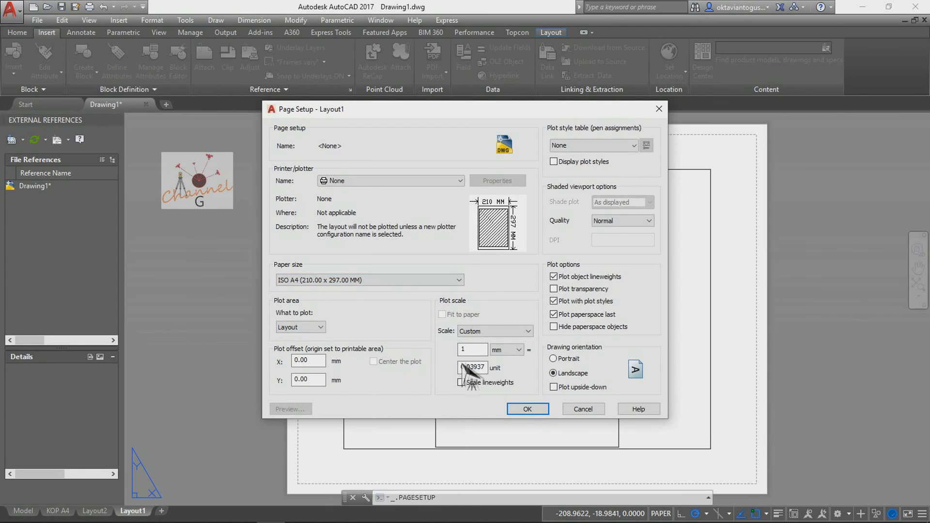
{"action": "left_click", "coordinate": [562, 359]}
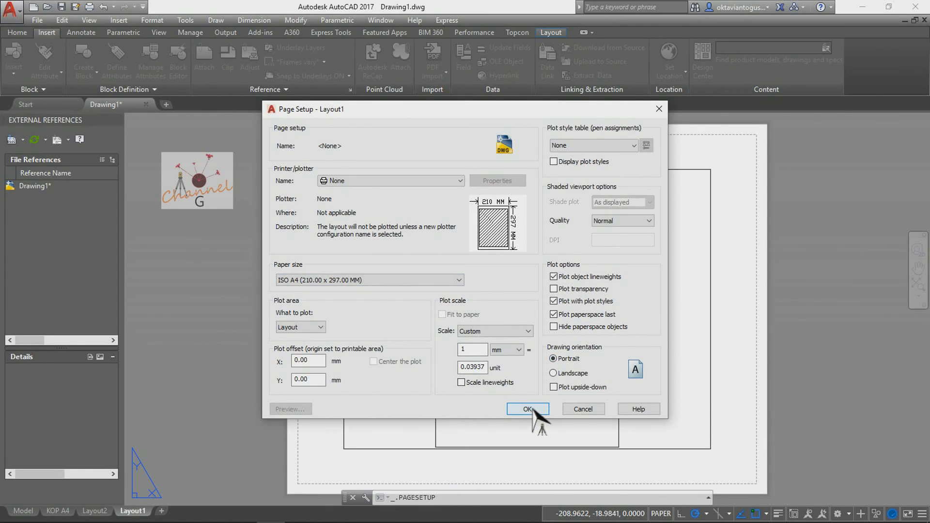
{"action": "left_click", "coordinate": [527, 409]}
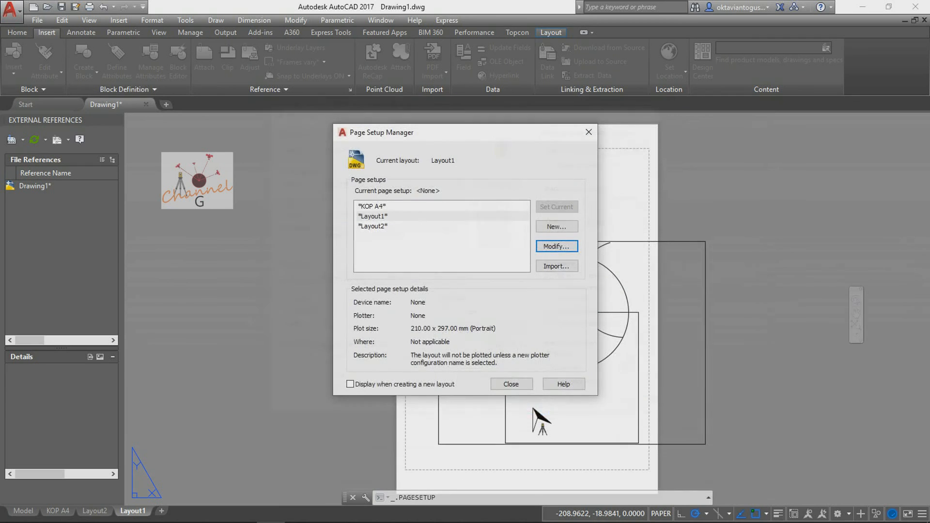
{"action": "left_click", "coordinate": [511, 384]}
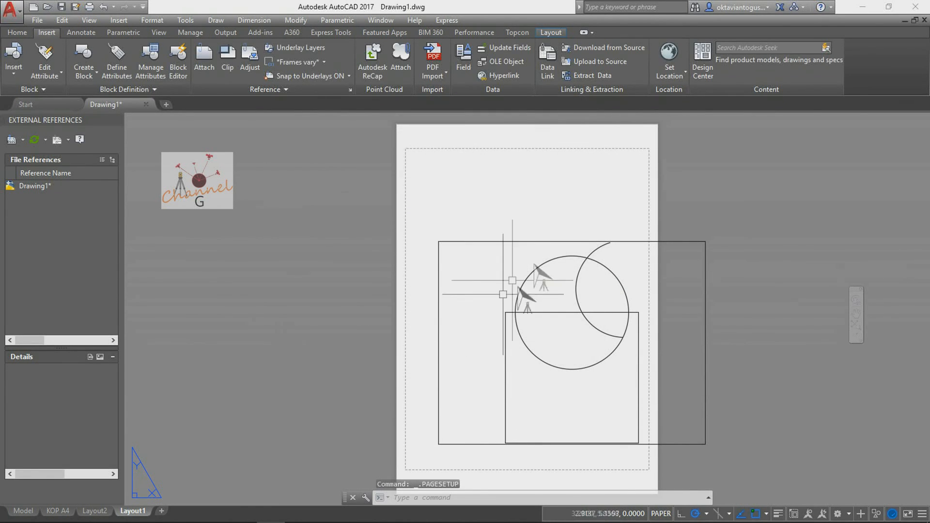
- Delete the default viewport from the Layout1 sheet
{"action": "scroll", "coordinate": [474, 199], "scroll_direction": "down", "scroll_amount": 3}
{"action": "scroll", "coordinate": [485, 220], "scroll_direction": "up", "scroll_amount": 4}
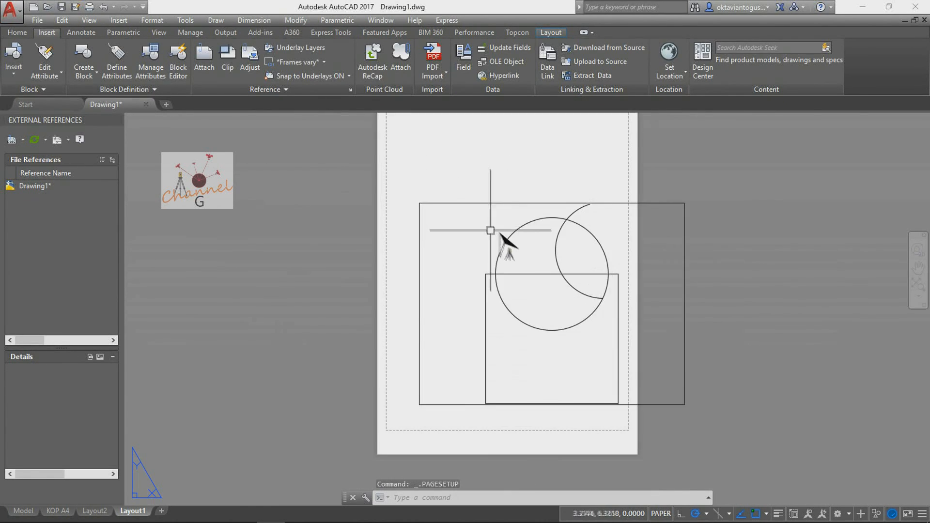
{"action": "left_click", "coordinate": [649, 203]}
{"action": "key", "text": "Delete"}
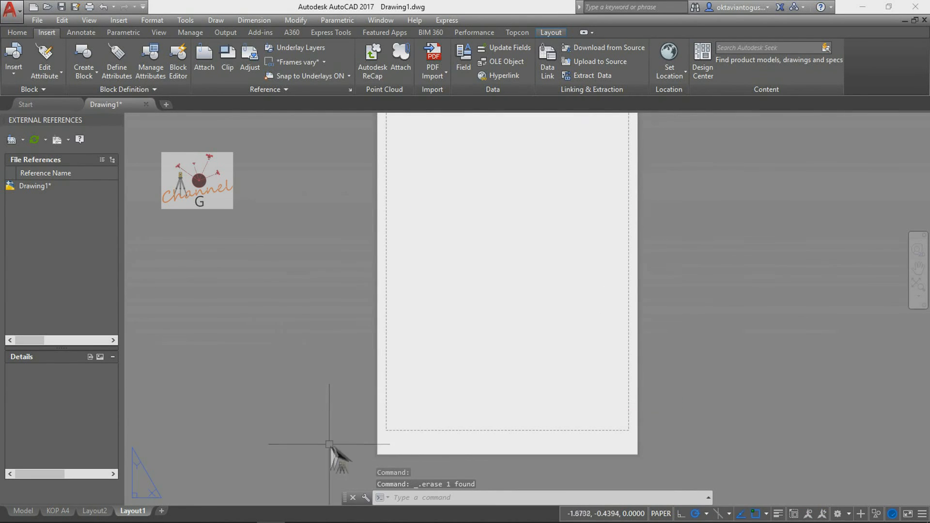
{"action": "scroll", "coordinate": [324, 444], "scroll_direction": "down", "scroll_amount": 2}
{"action": "scroll", "coordinate": [428, 415], "scroll_direction": "up", "scroll_amount": 2}
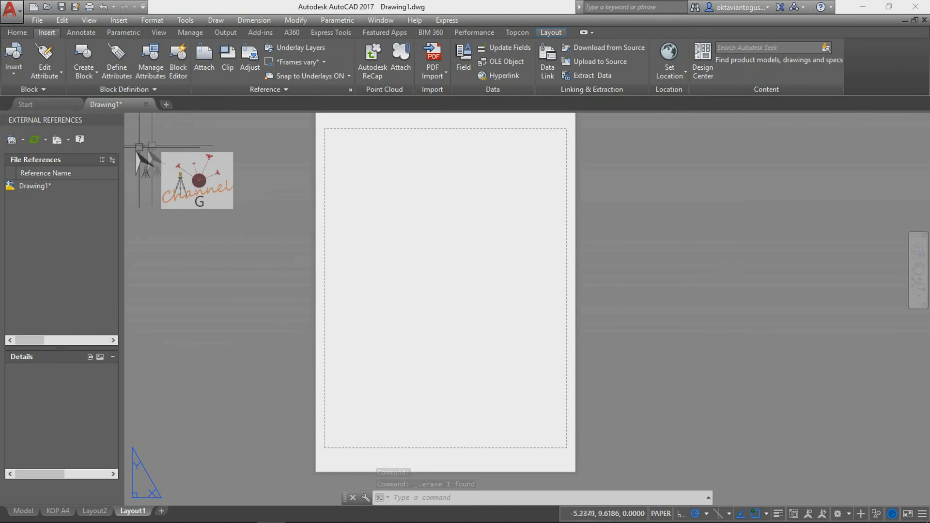
- Insert the KOP A4 block on Layout1, placing its lower-left corner near the sheet's lower-left corner so the frame fits the sheet
{"action": "left_click", "coordinate": [14, 68]}
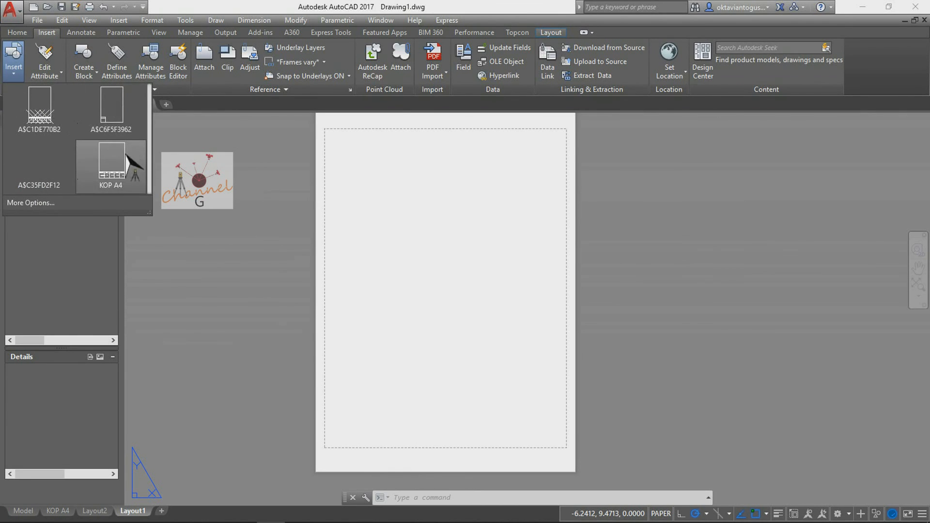
{"action": "left_click", "coordinate": [119, 169]}
{"action": "scroll", "coordinate": [324, 424], "scroll_direction": "down", "scroll_amount": 3}
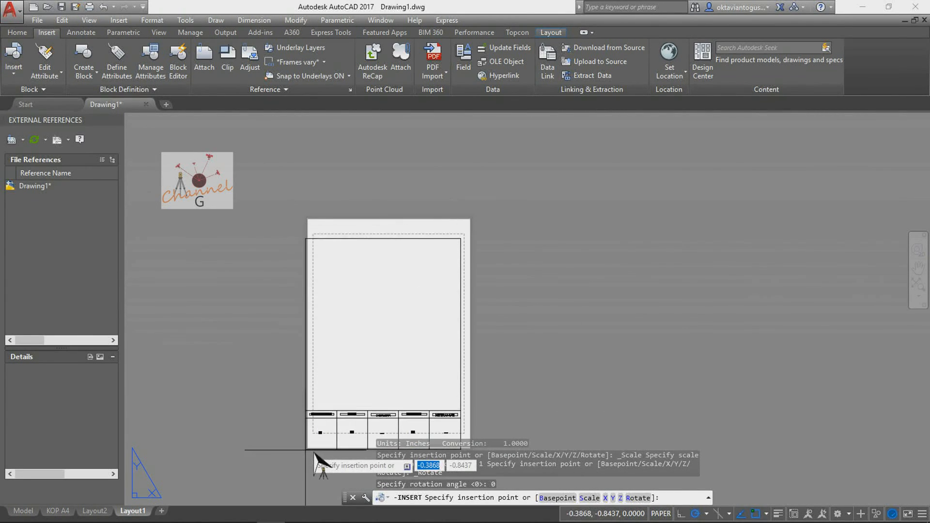
{"action": "scroll", "coordinate": [292, 415], "scroll_direction": "up", "scroll_amount": 3}
{"action": "scroll", "coordinate": [292, 415], "scroll_direction": "down", "scroll_amount": 3}
{"action": "scroll", "coordinate": [310, 411], "scroll_direction": "up", "scroll_amount": 3}
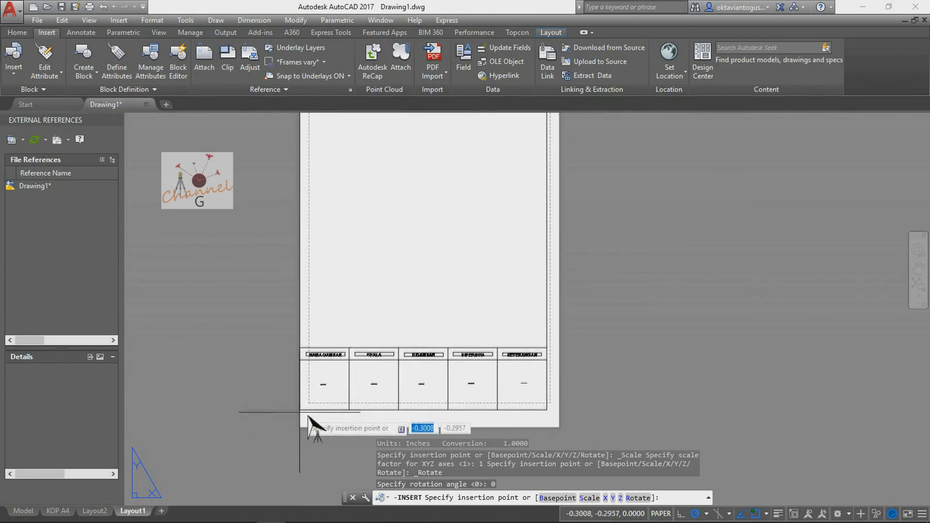
{"action": "scroll", "coordinate": [315, 426], "scroll_direction": "down", "scroll_amount": 3}
{"action": "scroll", "coordinate": [287, 430], "scroll_direction": "up", "scroll_amount": 1}
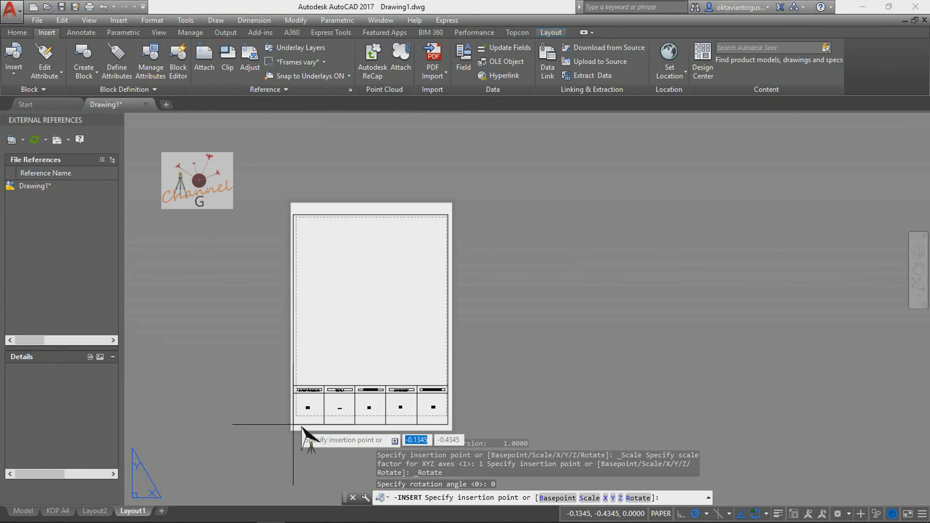
{"action": "left_click", "coordinate": [301, 427]}
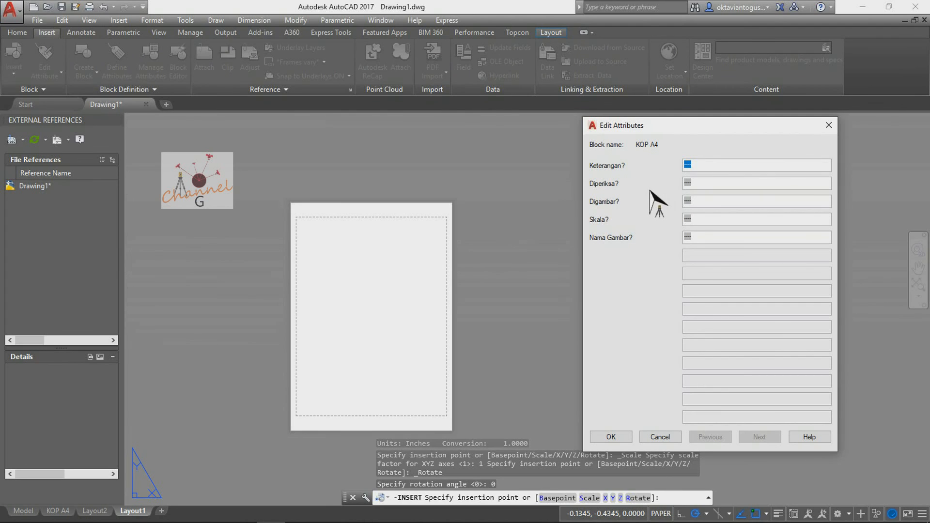
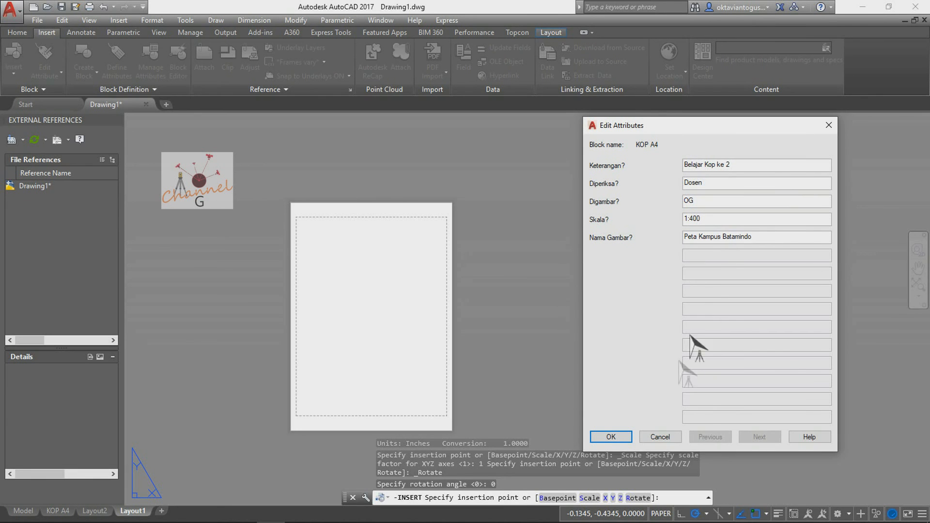
- Fill in the block attributes: Keterangan "Belajar Kop ke 2", Diperiksa "Dosen", Digambar "OG", Skala "1:400", Nama Gambar "Peta Kampus Batamindo"
{"action": "left_click", "coordinate": [611, 436]}
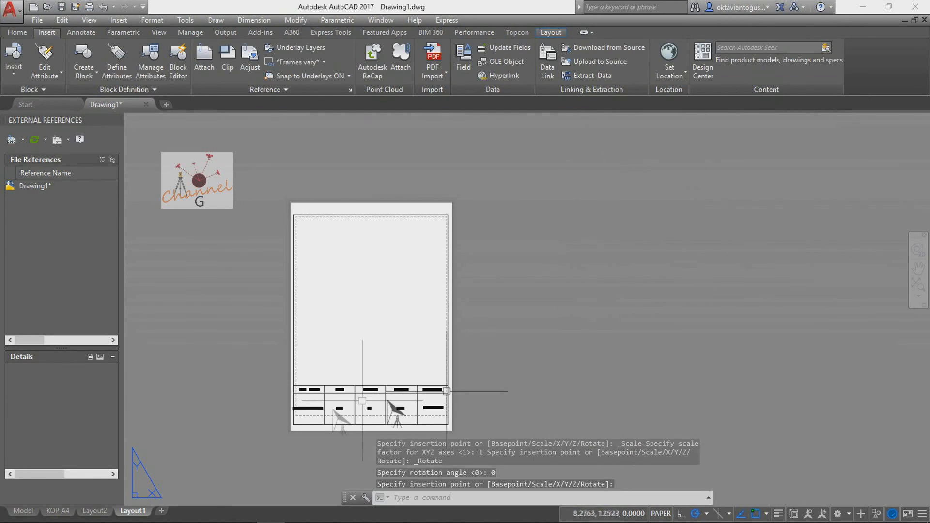
{"action": "scroll", "coordinate": [300, 426], "scroll_direction": "up", "scroll_amount": 5}
{"action": "scroll", "coordinate": [279, 398], "scroll_direction": "down", "scroll_amount": 1}
{"action": "scroll", "coordinate": [290, 387], "scroll_direction": "down", "scroll_amount": 1}
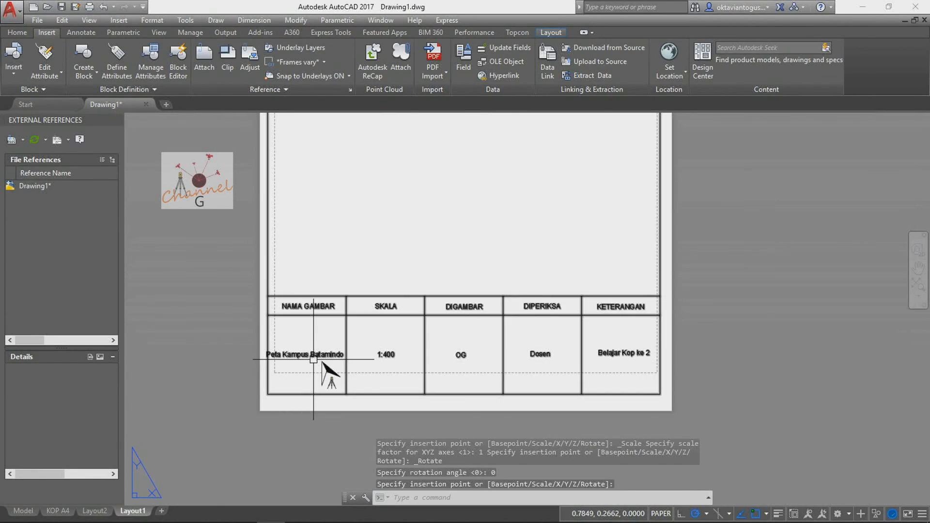
{"action": "key", "text": "Escape"}
{"action": "scroll", "coordinate": [291, 355], "scroll_direction": "up", "scroll_amount": 2}
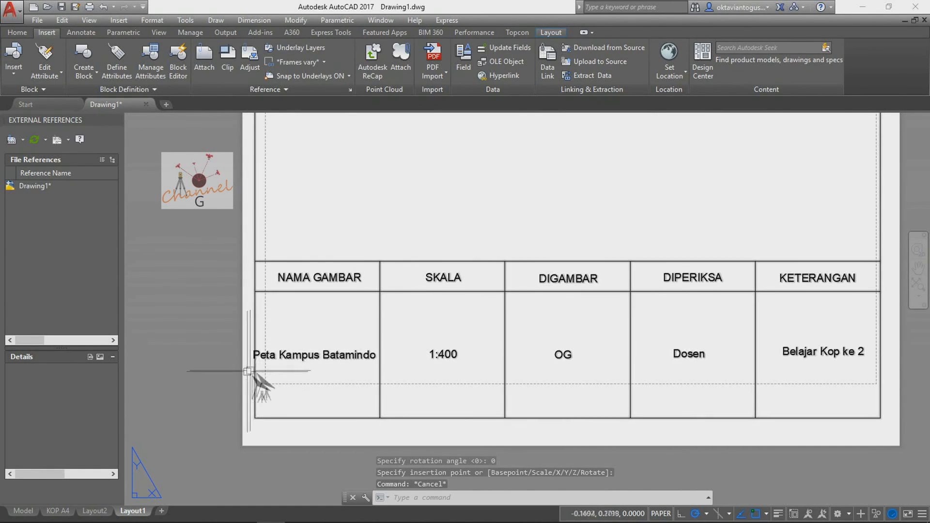
{"action": "scroll", "coordinate": [234, 379], "scroll_direction": "down", "scroll_amount": 1}
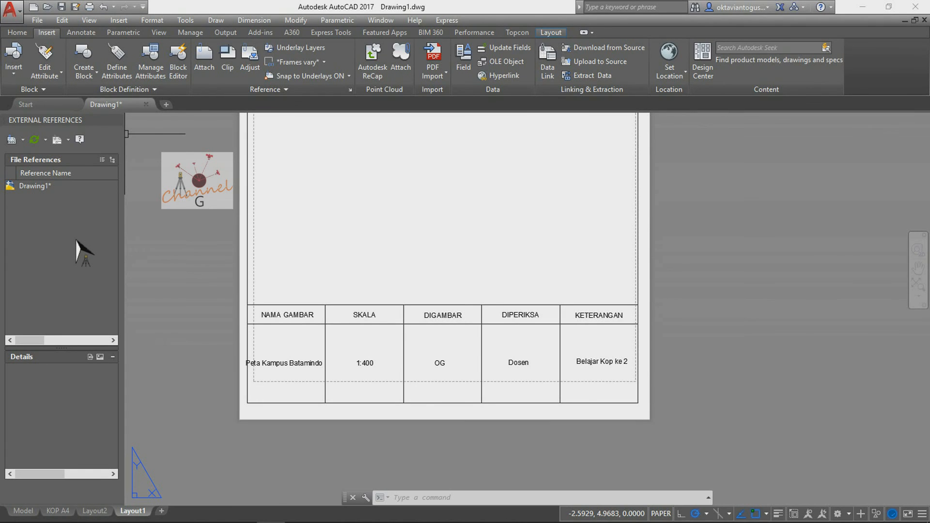
- Set up a Write Block export of the KOP A4 block with Millimeters as insert units, and cancel it without saving
{"action": "type", "text": "w"}
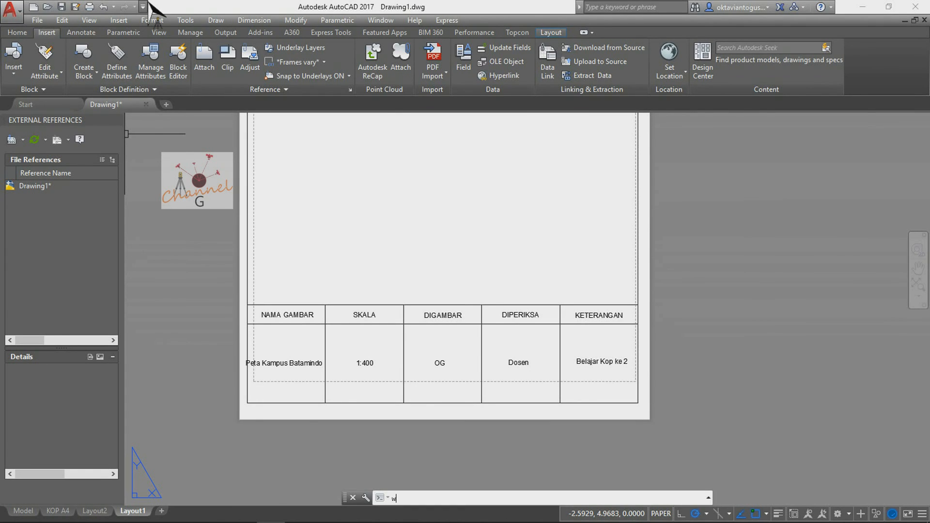
{"action": "type", "text": "block"}
{"action": "key", "text": "Return"}
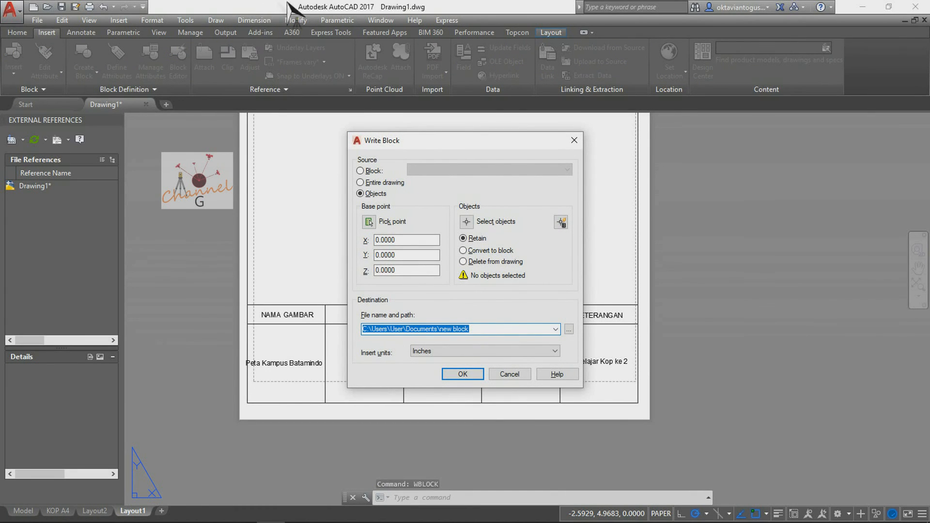
{"action": "left_click", "coordinate": [371, 172]}
{"action": "left_click", "coordinate": [452, 170]}
{"action": "left_click", "coordinate": [452, 202]}
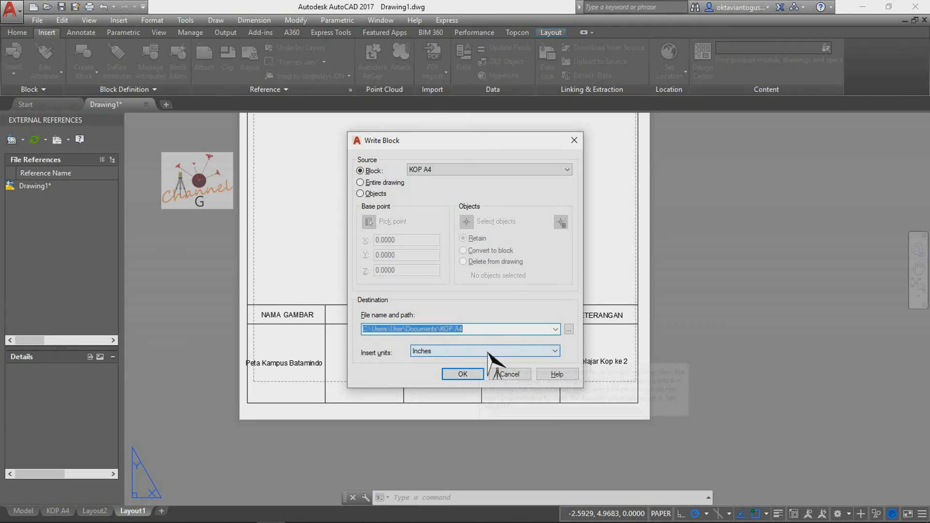
{"action": "left_click", "coordinate": [494, 351]}
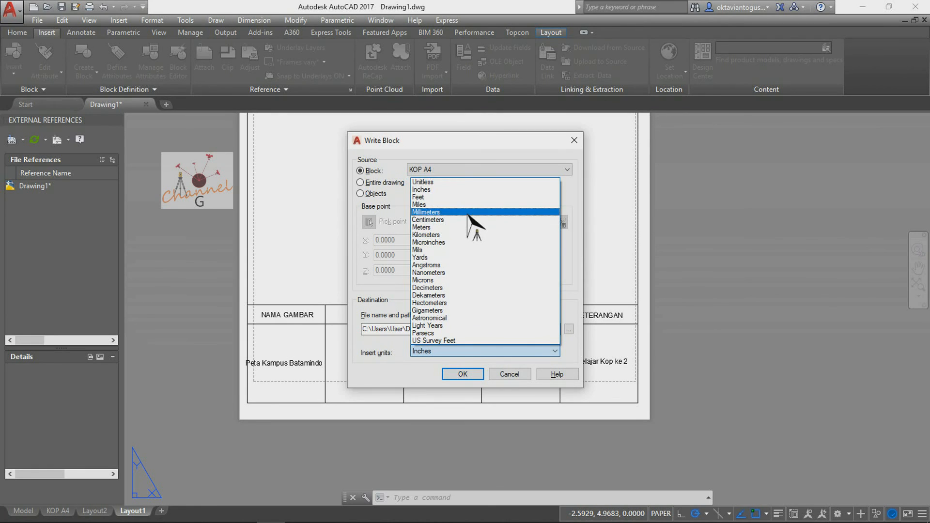
{"action": "left_click", "coordinate": [467, 213]}
{"action": "left_click", "coordinate": [525, 374]}
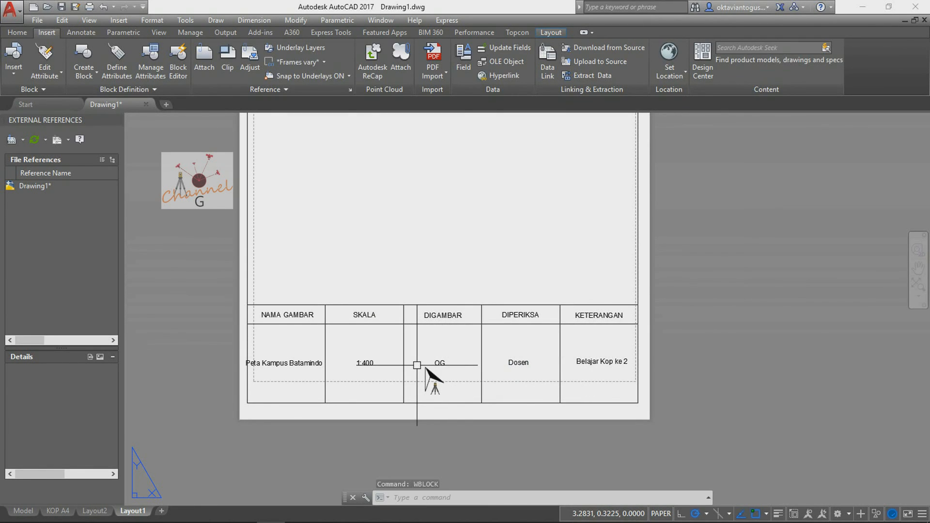
- Review the drawing in model space and the filled-in title block on Layout1
{"action": "scroll", "coordinate": [205, 391], "scroll_direction": "down", "scroll_amount": 3}
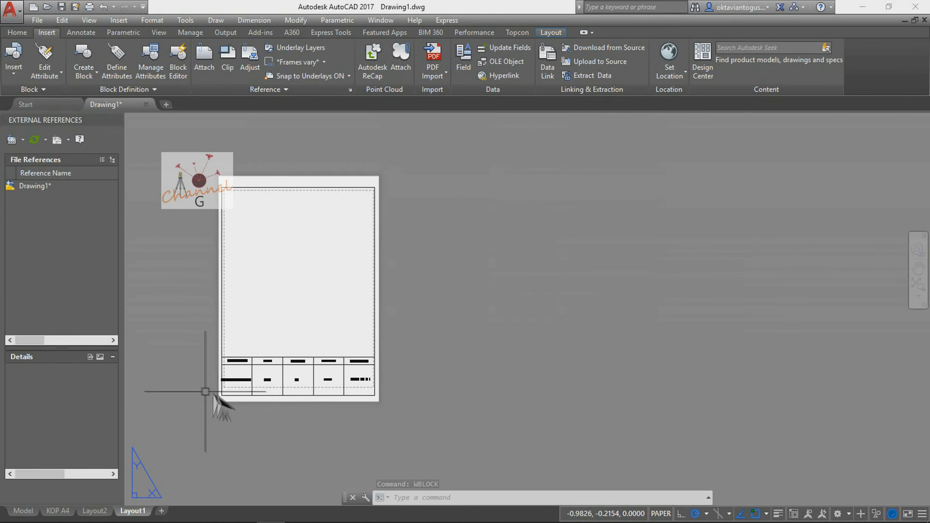
{"action": "scroll", "coordinate": [213, 393], "scroll_direction": "up", "scroll_amount": 5}
{"action": "scroll", "coordinate": [256, 412], "scroll_direction": "down", "scroll_amount": 5}
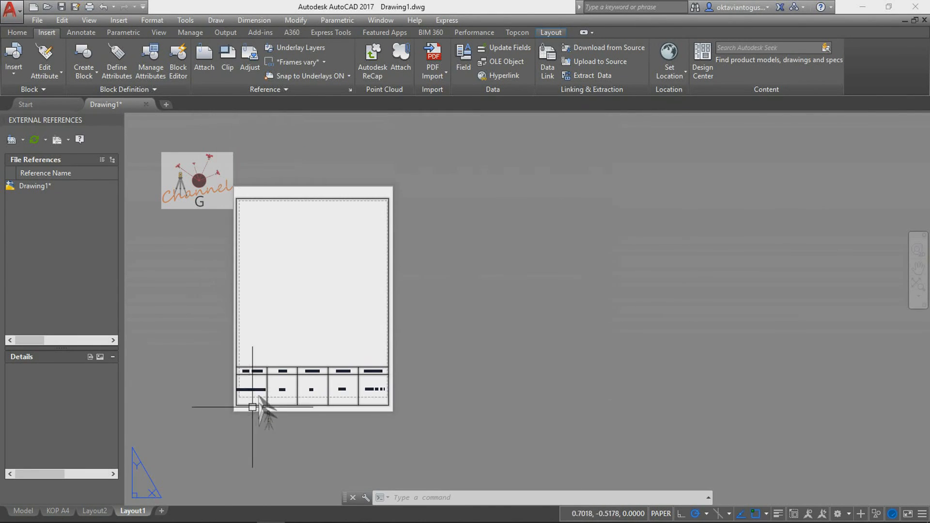
{"action": "scroll", "coordinate": [261, 412], "scroll_direction": "up", "scroll_amount": 4}
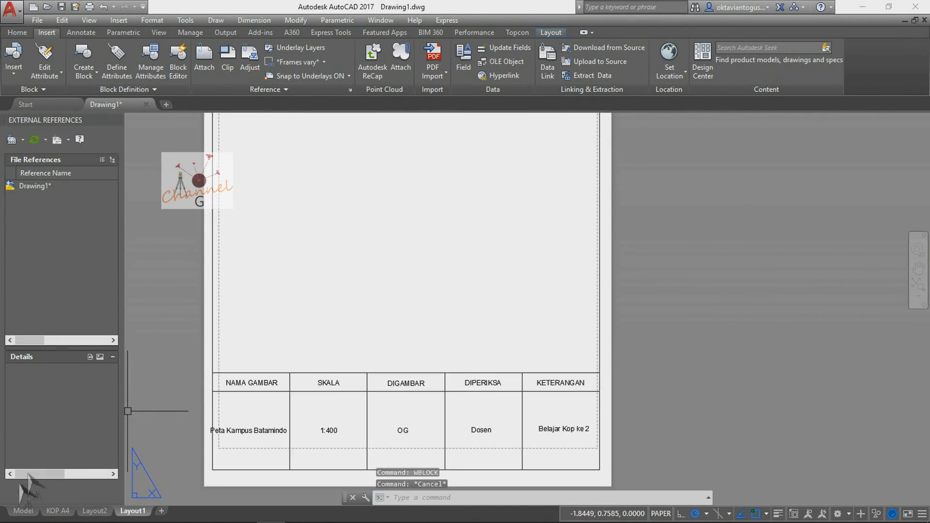
{"action": "left_click", "coordinate": [32, 510]}
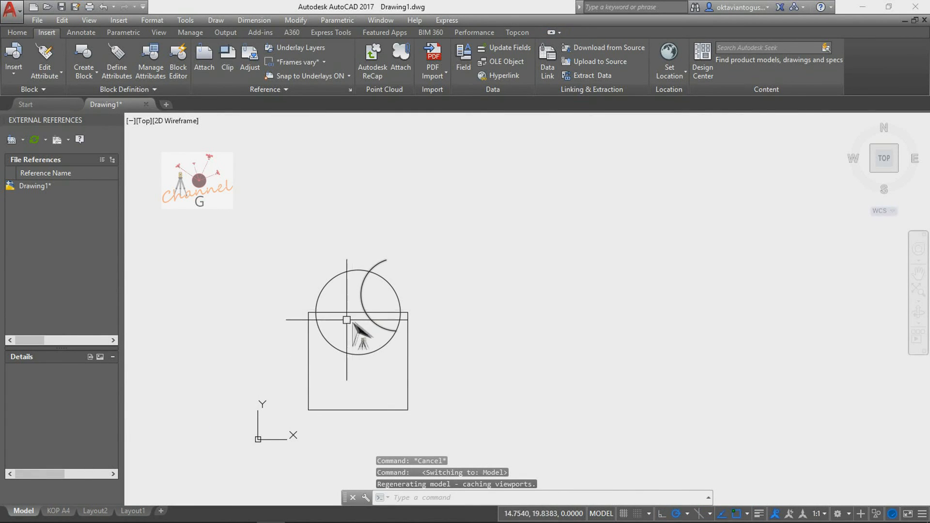
{"action": "left_click", "coordinate": [133, 510]}
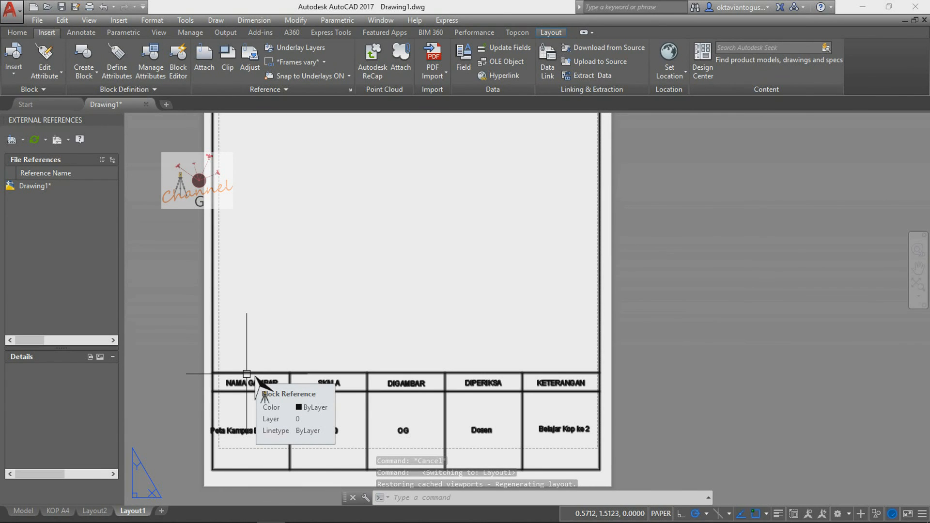
{"action": "scroll", "coordinate": [210, 427], "scroll_direction": "down", "scroll_amount": 3}
{"action": "scroll", "coordinate": [215, 412], "scroll_direction": "up", "scroll_amount": 3}
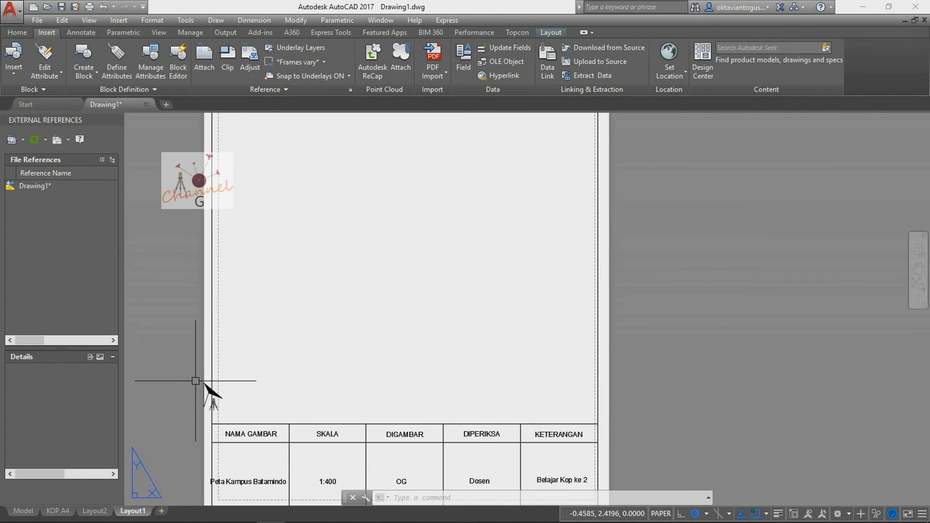
{"action": "scroll", "coordinate": [187, 391], "scroll_direction": "down", "scroll_amount": 2}
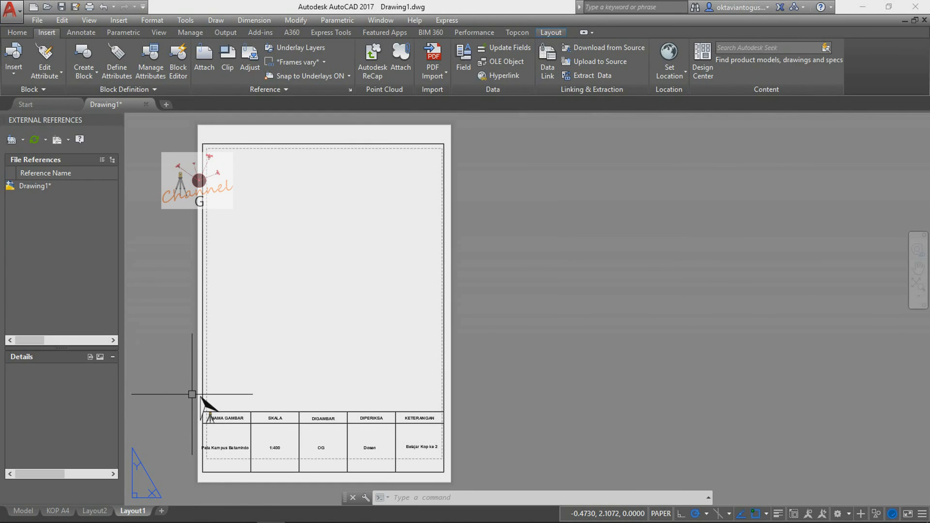
- Start a new viewport on Layout1 using the Single standard configuration
{"action": "type", "text": "WportS"}
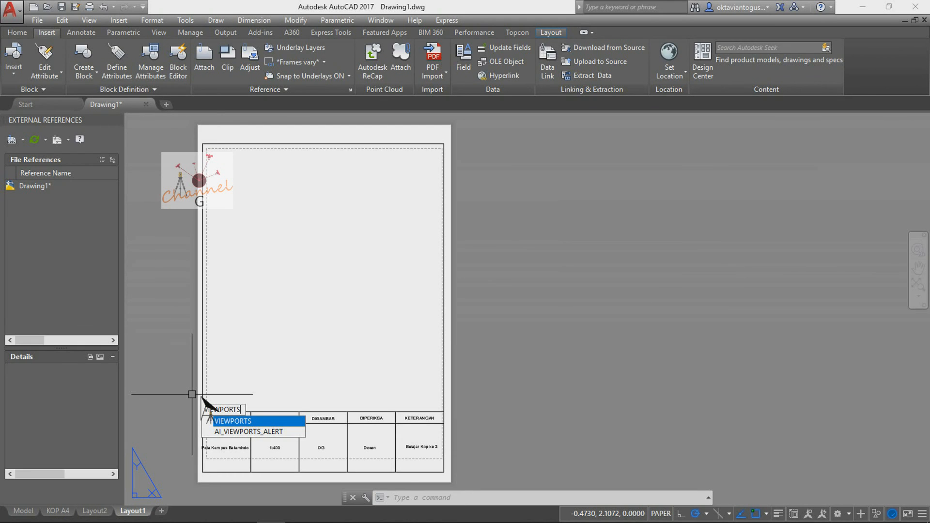
{"action": "key", "text": "Return"}
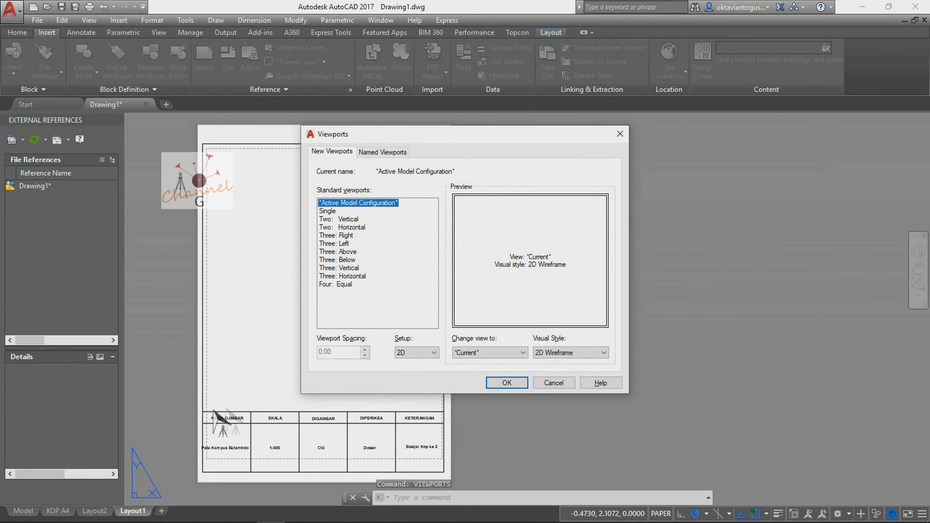
{"action": "left_click", "coordinate": [341, 212]}
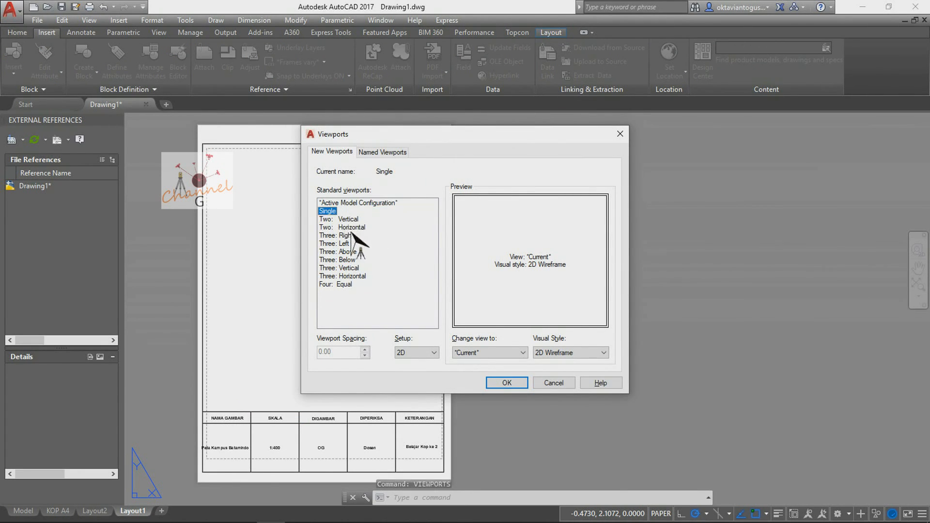
- Preview the other standard viewport arrangements, such as Two: Horizontal, Three: Above and Three: Horizontal, and return to Single
{"action": "key", "text": "Down"}
{"action": "key", "text": "Down"}
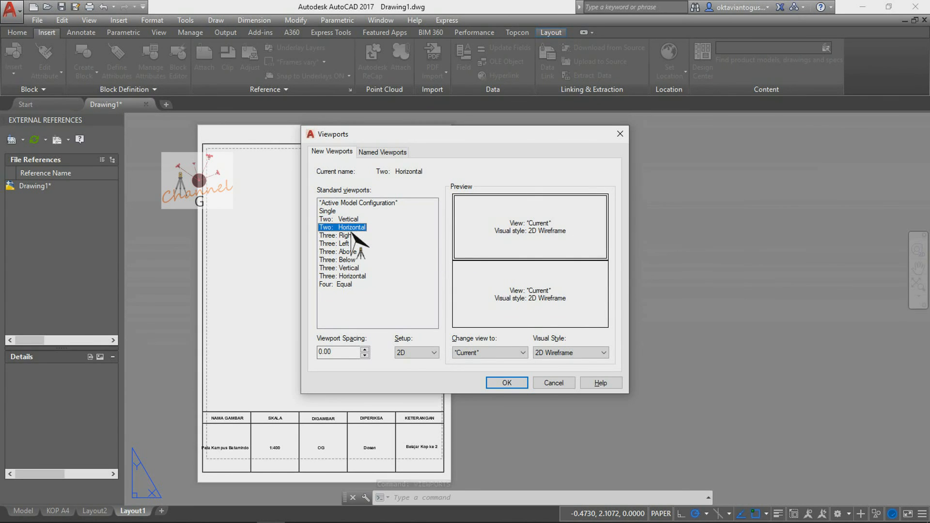
{"action": "key", "text": "Down"}
{"action": "key", "text": "Down"}
{"action": "key", "text": "Down"}
{"action": "key", "text": "Down"}
{"action": "key", "text": "Down"}
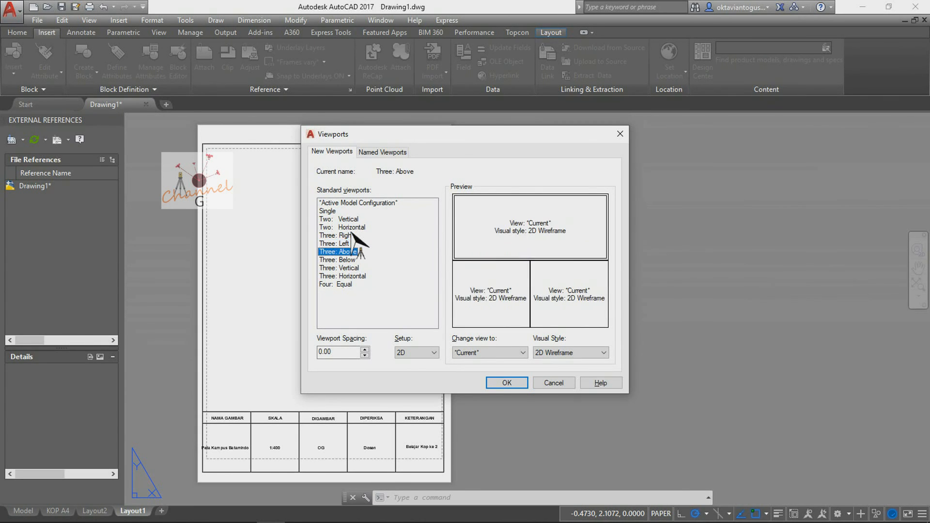
{"action": "key", "text": "Down"}
{"action": "key", "text": "Down"}
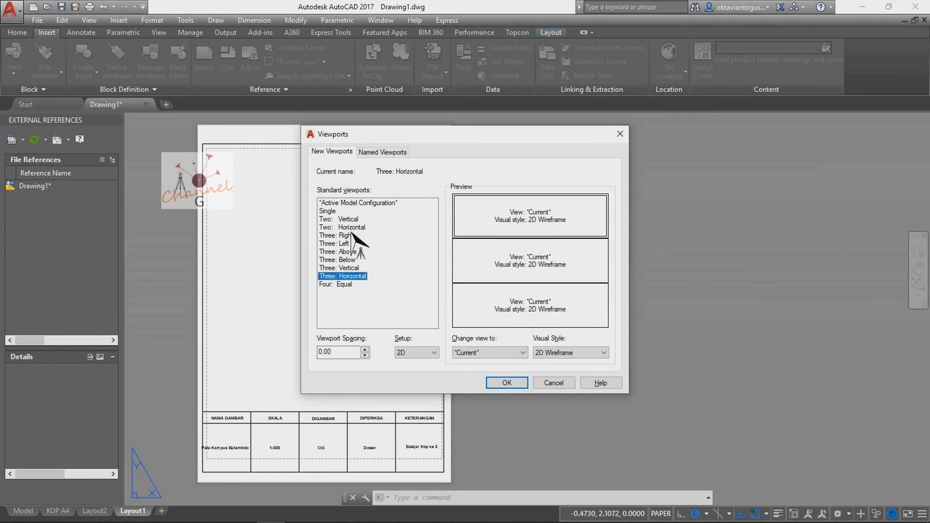
{"action": "key", "text": "Up"}
{"action": "key", "text": "Up"}
{"action": "key", "text": "Up"}
{"action": "key", "text": "Up"}
{"action": "key", "text": "Up"}
{"action": "key", "text": "Up"}
{"action": "key", "text": "Up"}
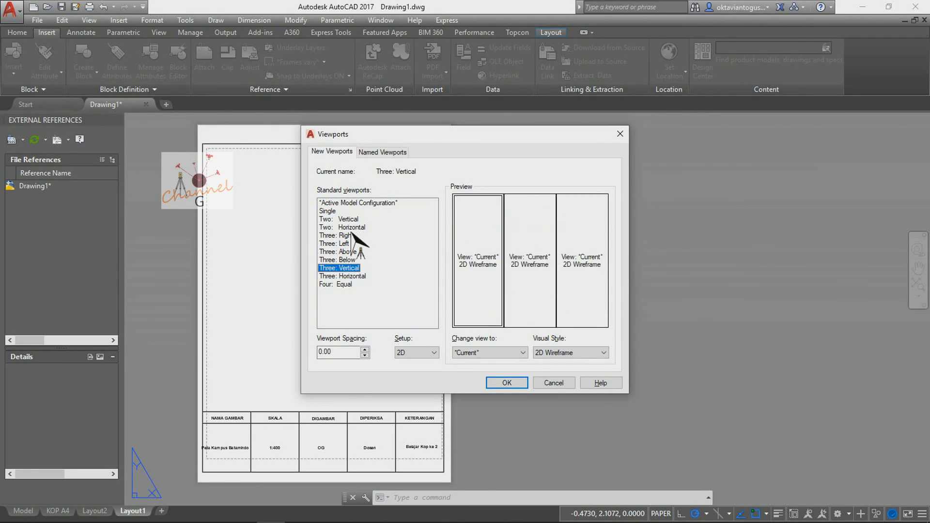
{"action": "key", "text": "Up"}
{"action": "key", "text": "Up"}
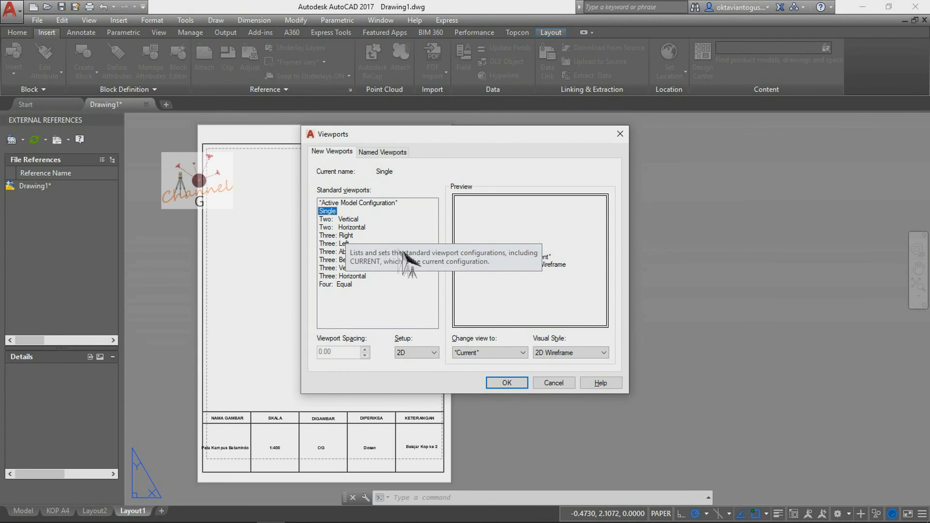
- Draw the single viewport from the title table's upper-left corner to the frame's upper-right corner, filling the drawing area
{"action": "left_click", "coordinate": [507, 383]}
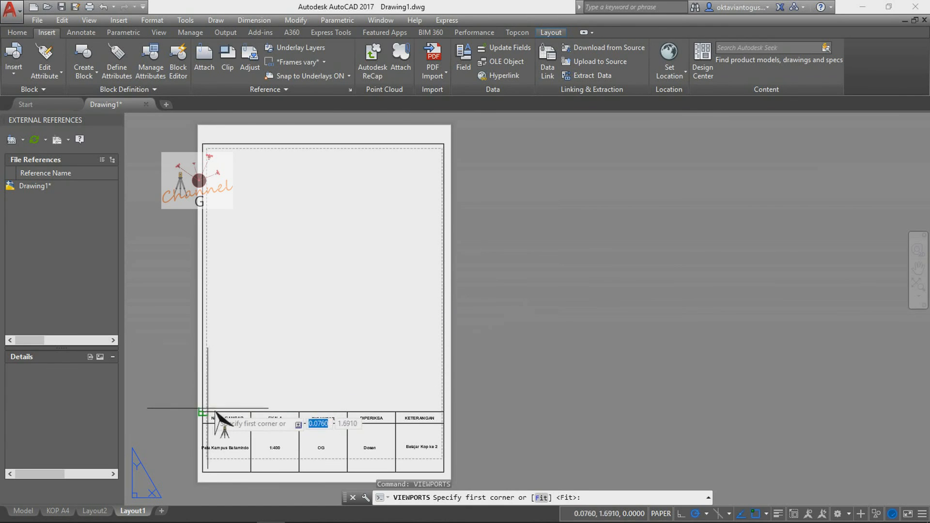
{"action": "scroll", "coordinate": [216, 412], "scroll_direction": "up", "scroll_amount": 8}
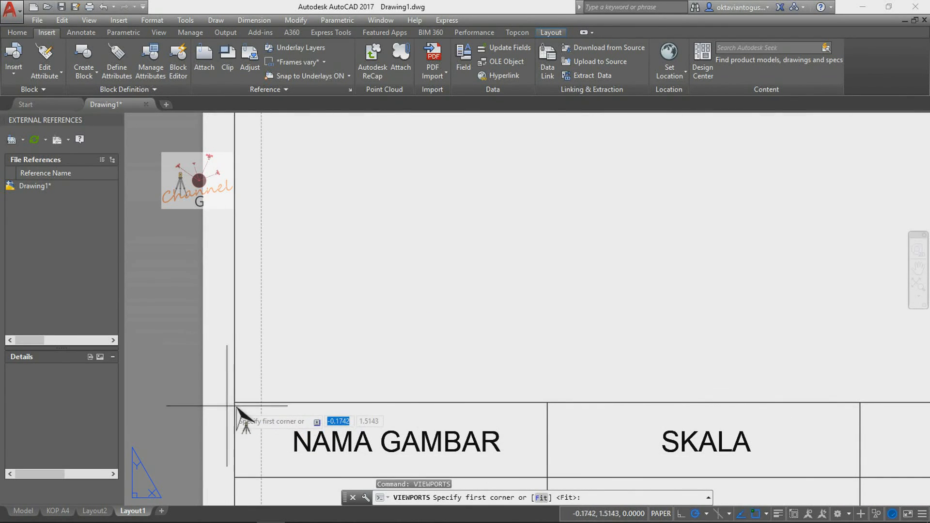
{"action": "left_click", "coordinate": [234, 403]}
{"action": "scroll", "coordinate": [234, 409], "scroll_direction": "down", "scroll_amount": 5}
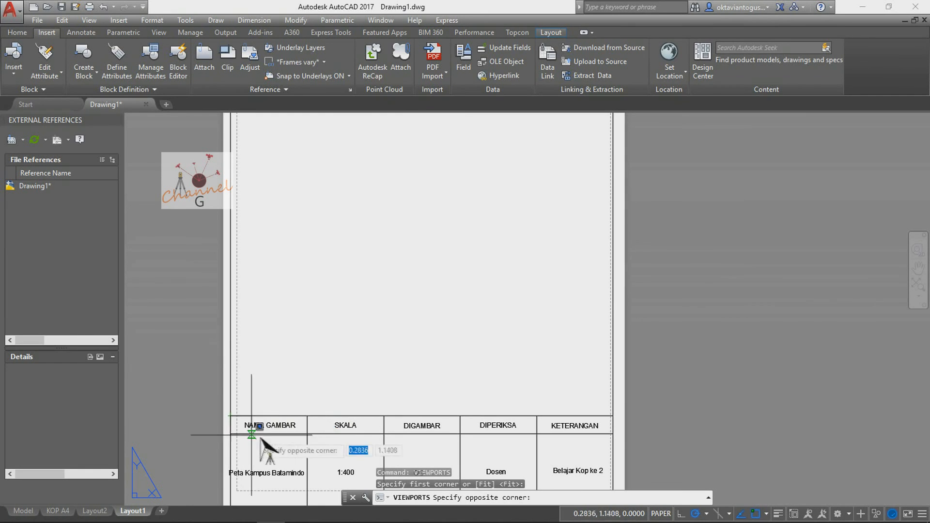
{"action": "scroll", "coordinate": [258, 429], "scroll_direction": "down", "scroll_amount": 4}
{"action": "scroll", "coordinate": [375, 259], "scroll_direction": "up", "scroll_amount": 4}
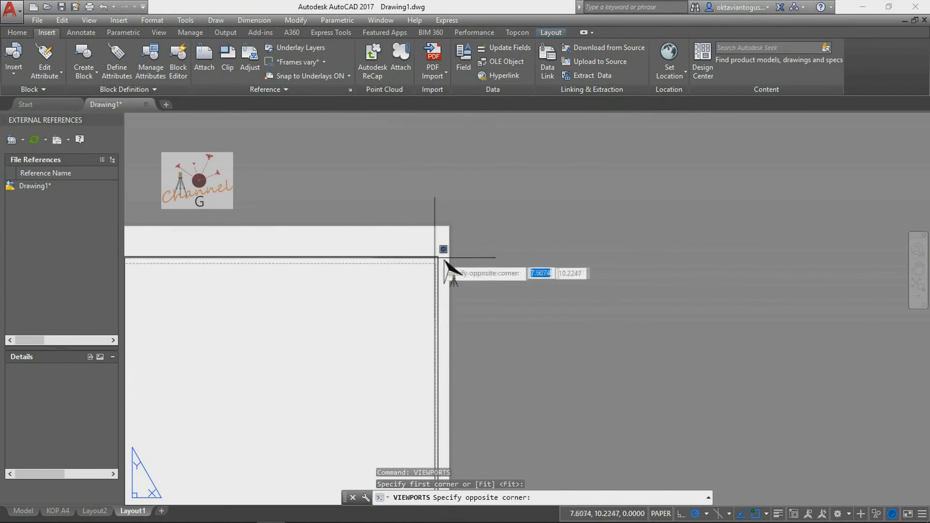
{"action": "left_click", "coordinate": [438, 257]}
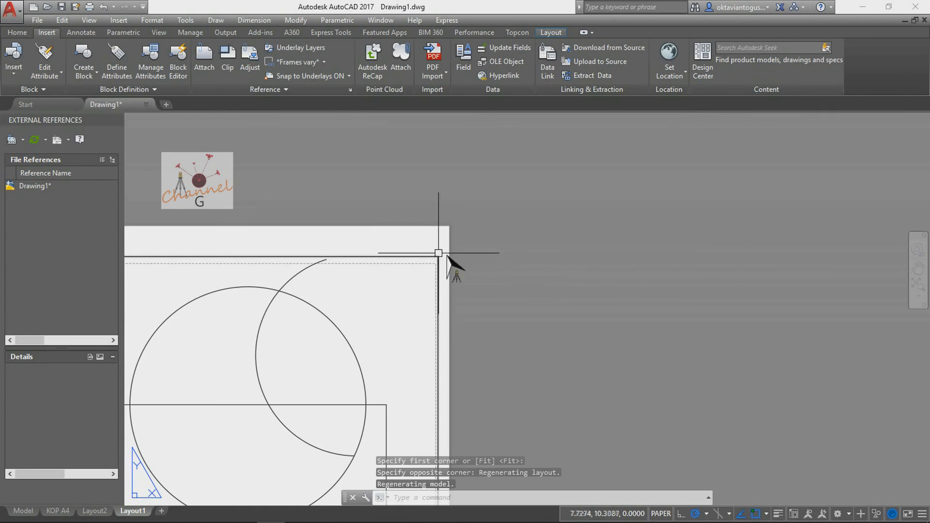
- Compare the geometry shown in the Layout1 viewport with the original drawing in model space
{"action": "scroll", "coordinate": [440, 253], "scroll_direction": "down", "scroll_amount": 4}
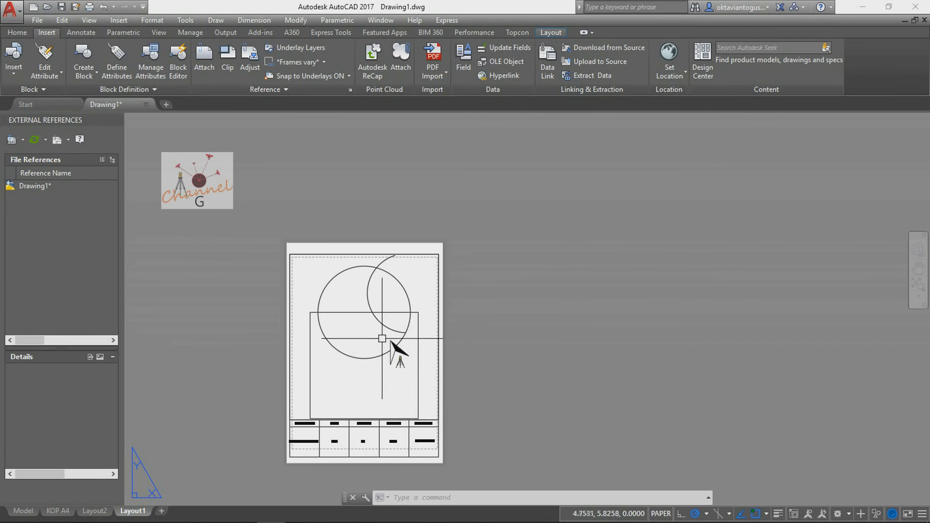
{"action": "scroll", "coordinate": [383, 341], "scroll_direction": "up", "scroll_amount": 2}
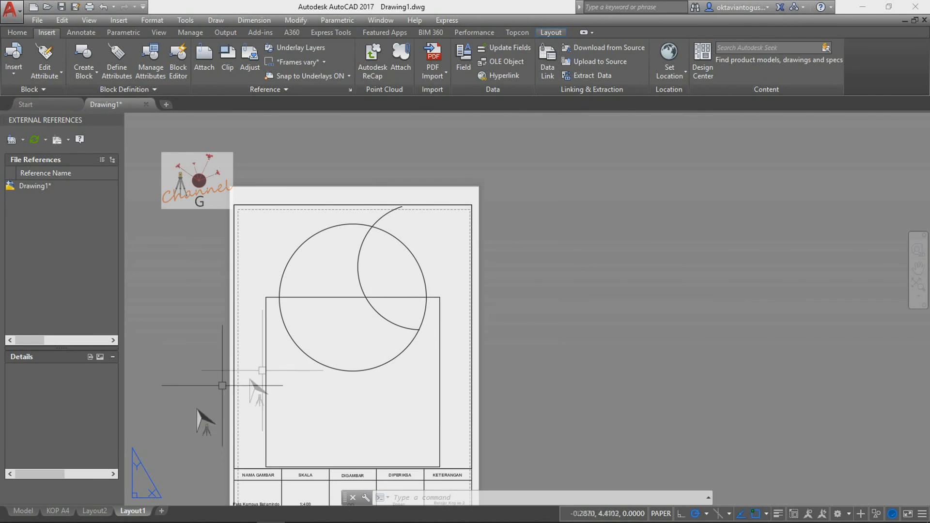
{"action": "left_click", "coordinate": [23, 510]}
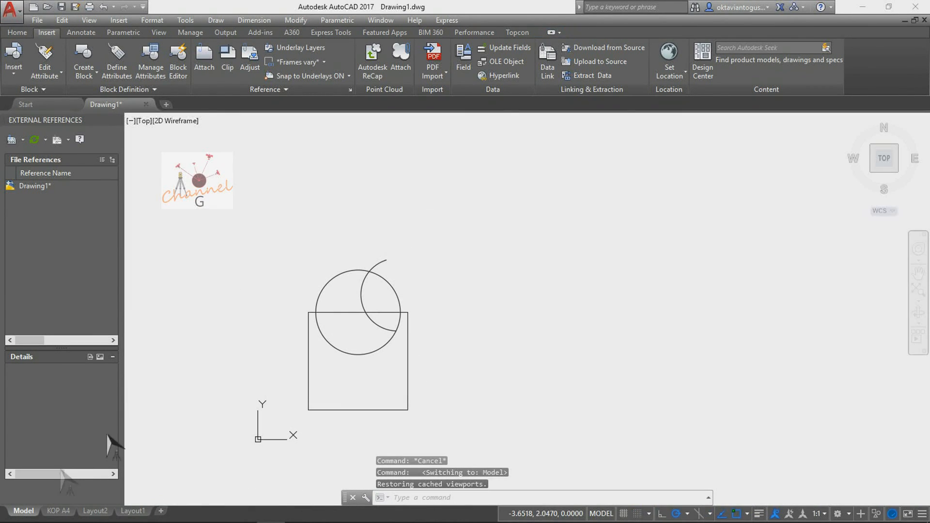
{"action": "left_click", "coordinate": [133, 510]}
{"action": "scroll", "coordinate": [364, 332], "scroll_direction": "down", "scroll_amount": 1}
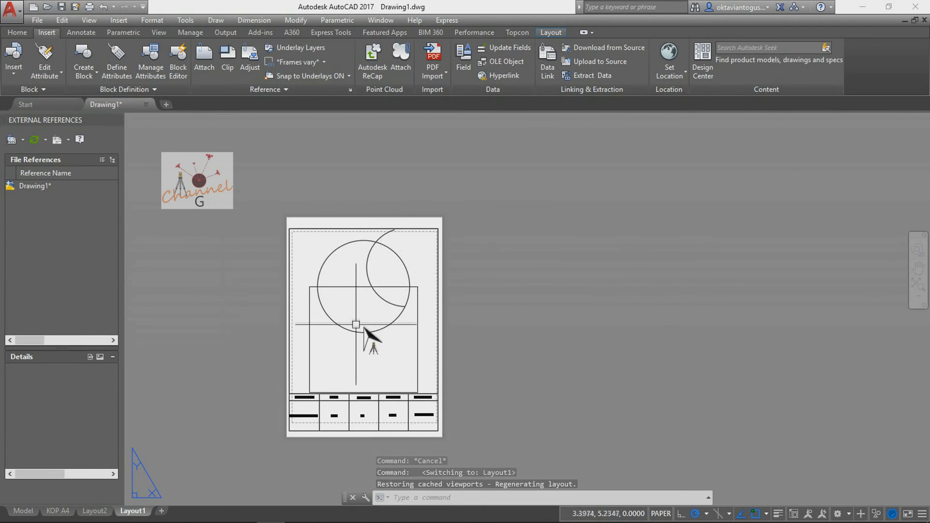
{"action": "scroll", "coordinate": [357, 328], "scroll_direction": "up", "scroll_amount": 1}
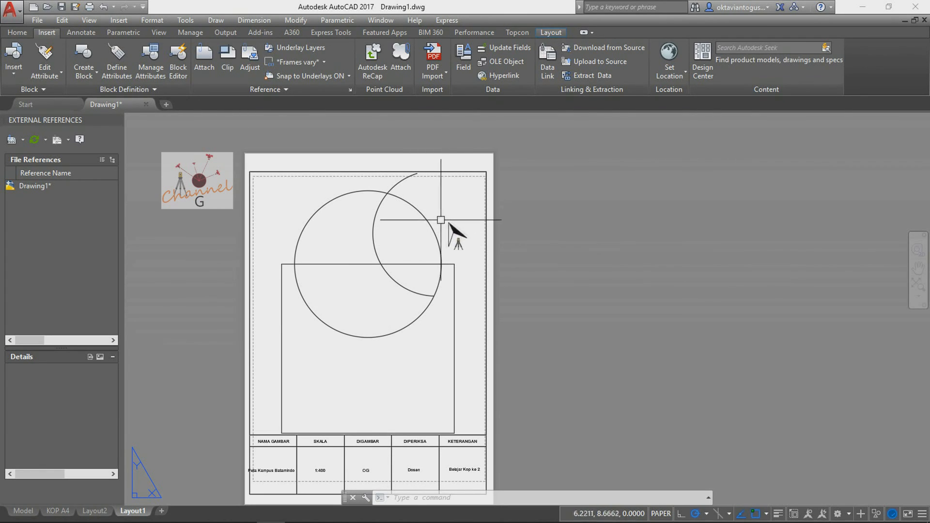
- Try to select the arc and circle shown in the viewport while working in paper space
{"action": "left_click", "coordinate": [417, 234]}
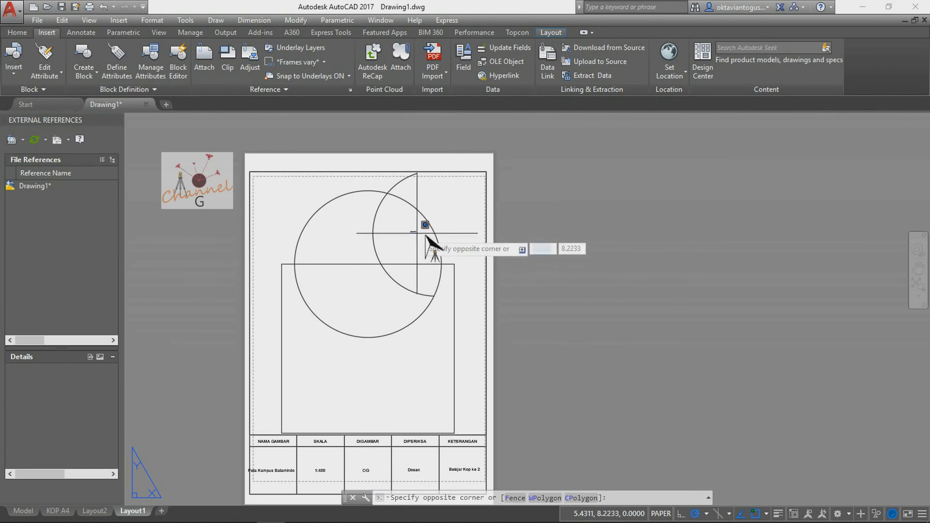
{"action": "left_click", "coordinate": [550, 289]}
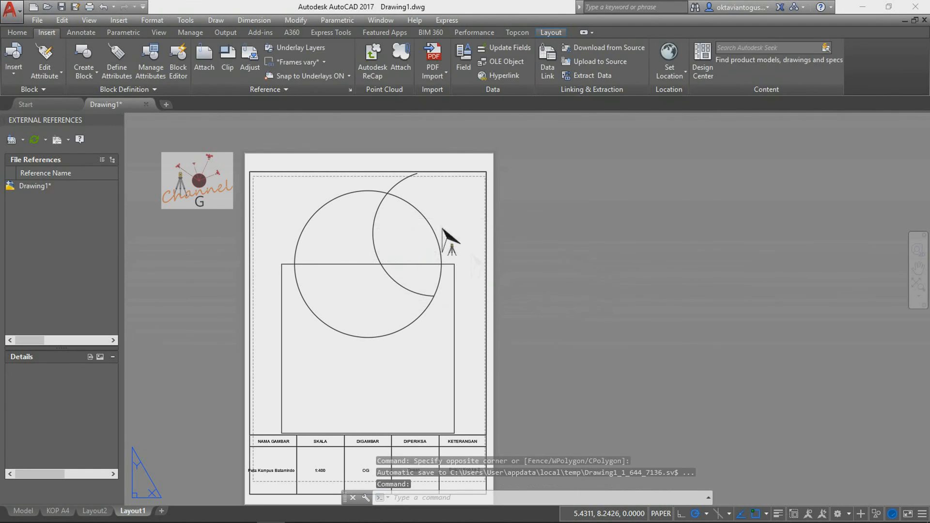
{"action": "key", "text": "Escape"}
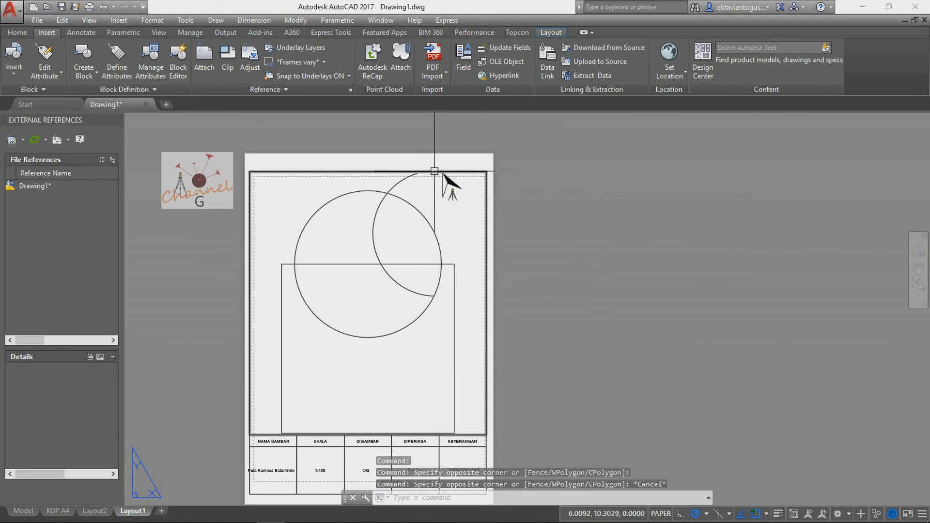
{"action": "left_click", "coordinate": [434, 172]}
{"action": "key", "text": "Escape"}
{"action": "left_click", "coordinate": [417, 212]}
{"action": "left_click", "coordinate": [403, 204]}
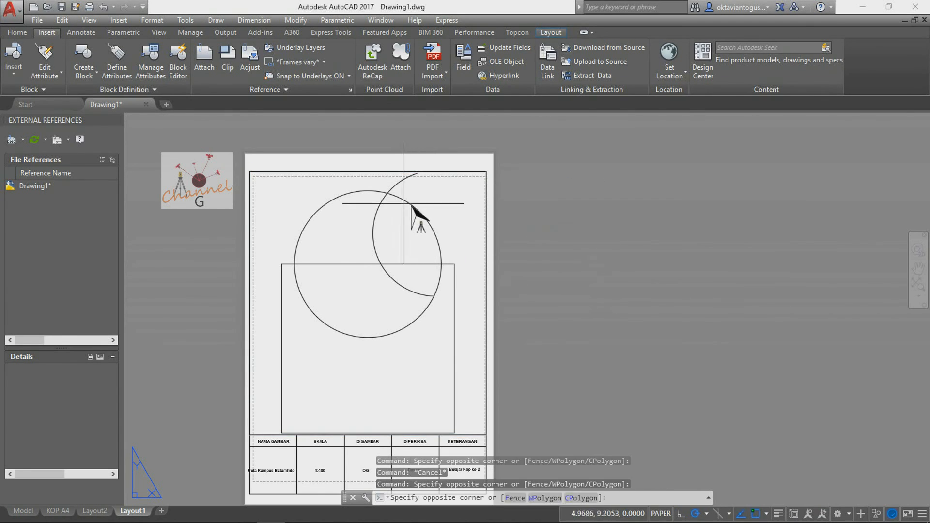
{"action": "key", "text": "Escape"}
{"action": "left_click", "coordinate": [390, 199]}
- Maximize the Layout1 viewport and stretch the arc's upper endpoint to the right and slightly down
{"action": "left_click", "coordinate": [422, 172]}
{"action": "left_click", "coordinate": [423, 172]}
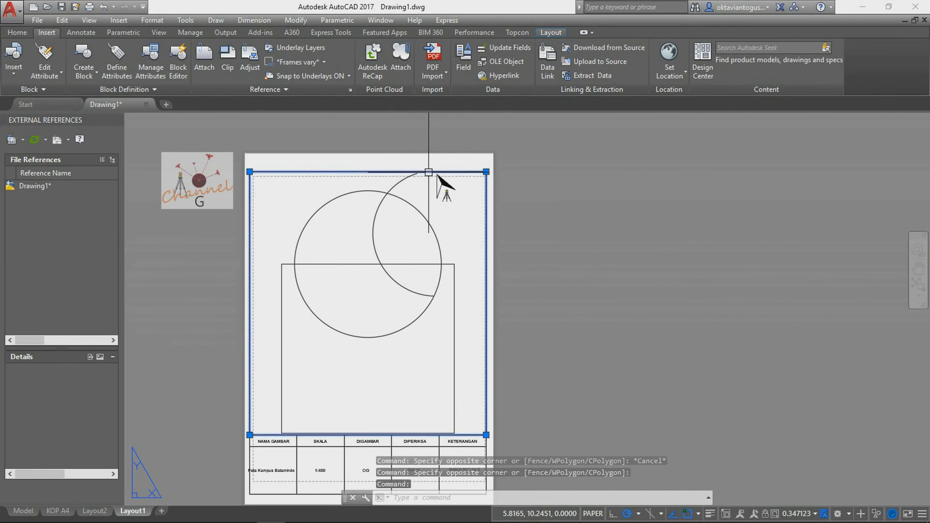
{"action": "double_click", "coordinate": [424, 174]}
{"action": "left_click", "coordinate": [382, 202]}
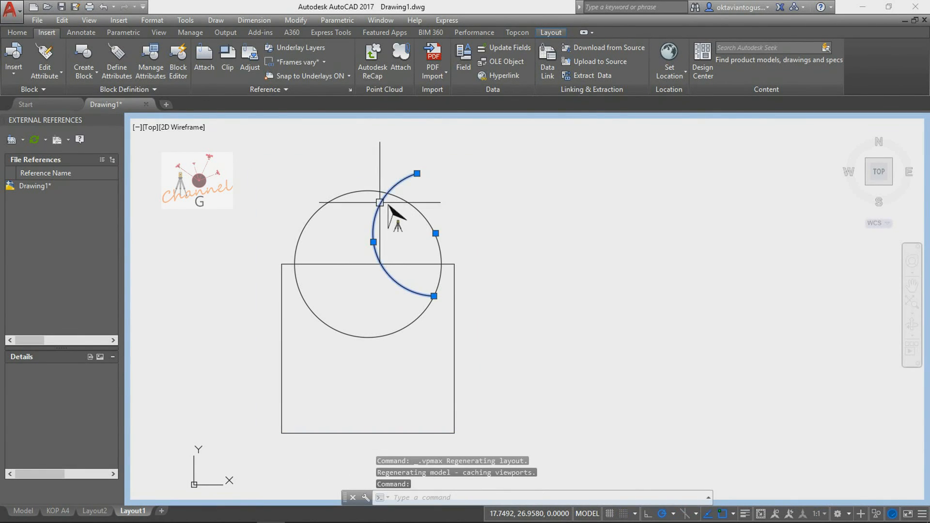
{"action": "left_click", "coordinate": [415, 173]}
{"action": "left_click", "coordinate": [453, 190]}
{"action": "key", "text": "Escape"}
- Stretch the rectangle's upper-right corner straight up so its top edge slopes, and restore the maximized viewport to the layout
{"action": "left_click", "coordinate": [452, 276]}
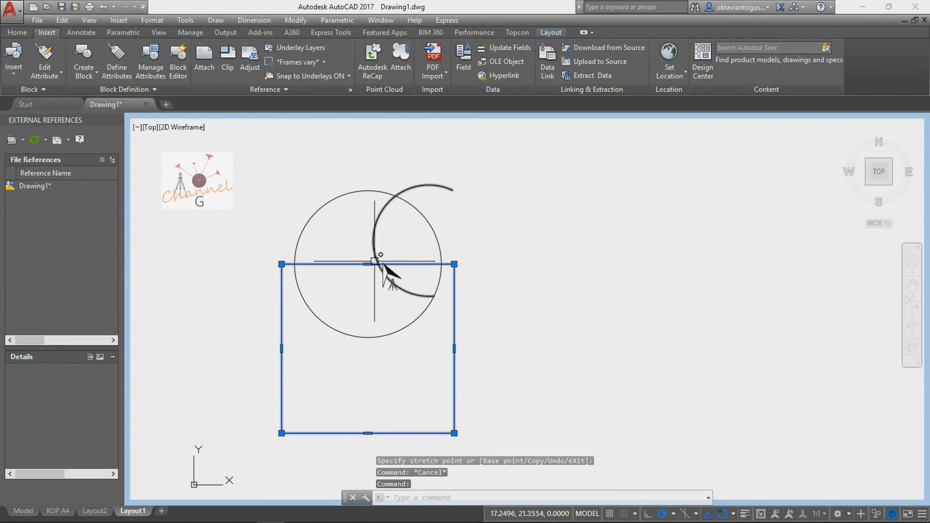
{"action": "left_click", "coordinate": [454, 264]}
{"action": "left_click", "coordinate": [454, 228]}
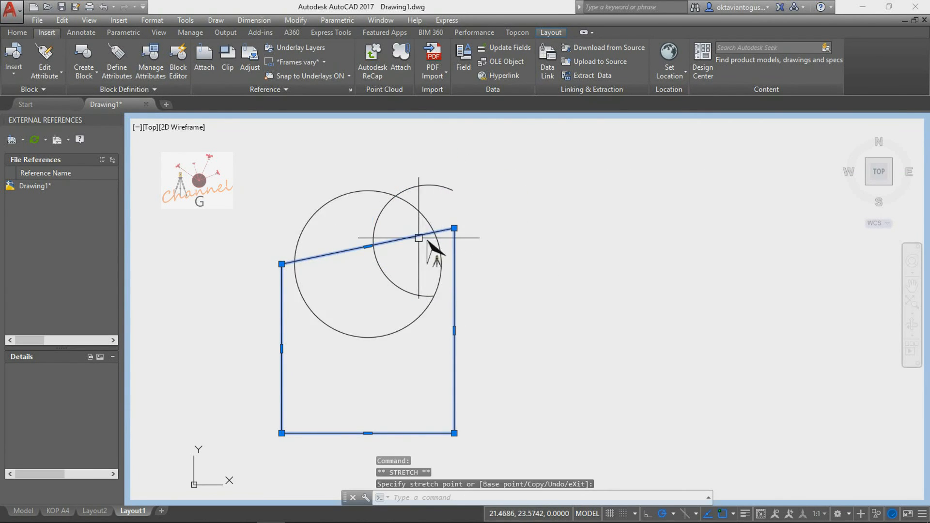
{"action": "scroll", "coordinate": [421, 252], "scroll_direction": "down", "scroll_amount": 4}
{"action": "scroll", "coordinate": [462, 247], "scroll_direction": "up", "scroll_amount": 4}
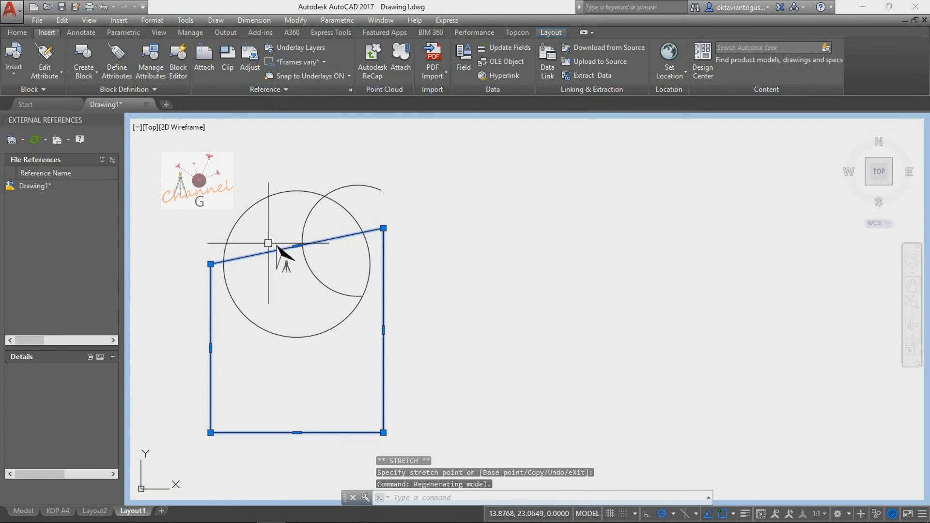
{"action": "key", "text": "Escape"}
{"action": "key", "text": "Escape"}
{"action": "key", "text": "Escape"}
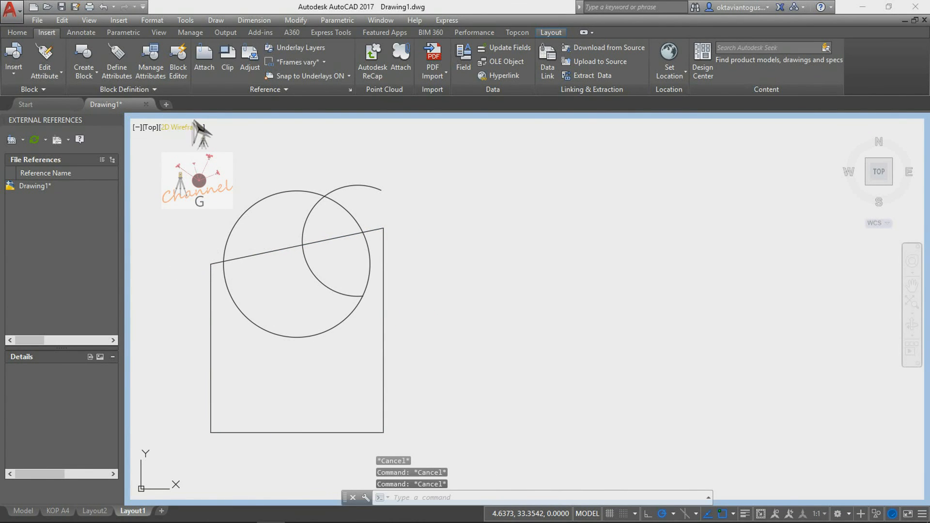
{"action": "double_click", "coordinate": [194, 117]}
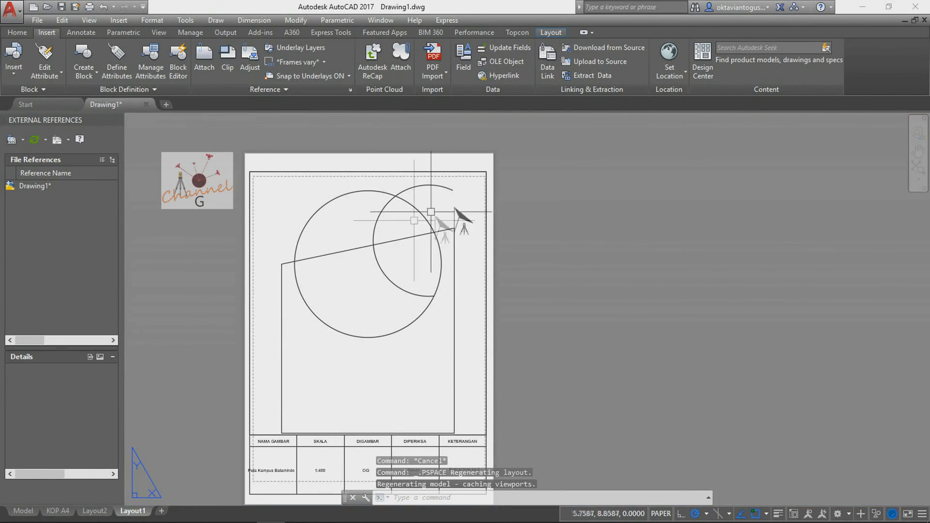
- Activate the viewport's model space within the sheet, shrink the circle to a radius of about 5.2, and return to paper space
{"action": "scroll", "coordinate": [339, 218], "scroll_direction": "up", "scroll_amount": 2}
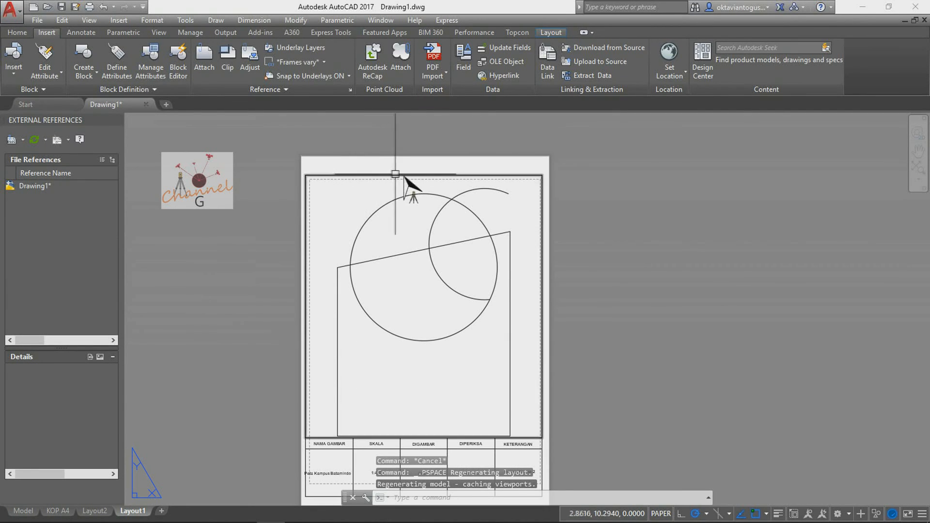
{"action": "left_click", "coordinate": [361, 193]}
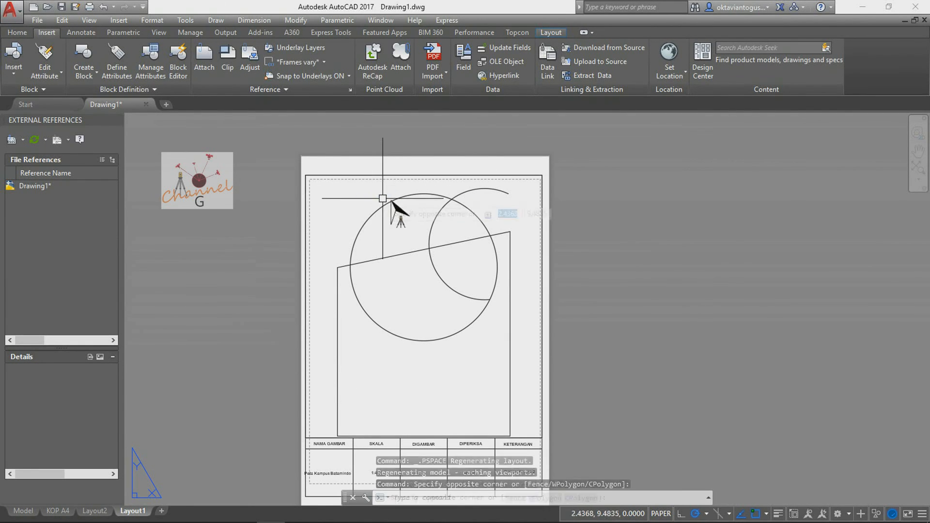
{"action": "double_click", "coordinate": [370, 205]}
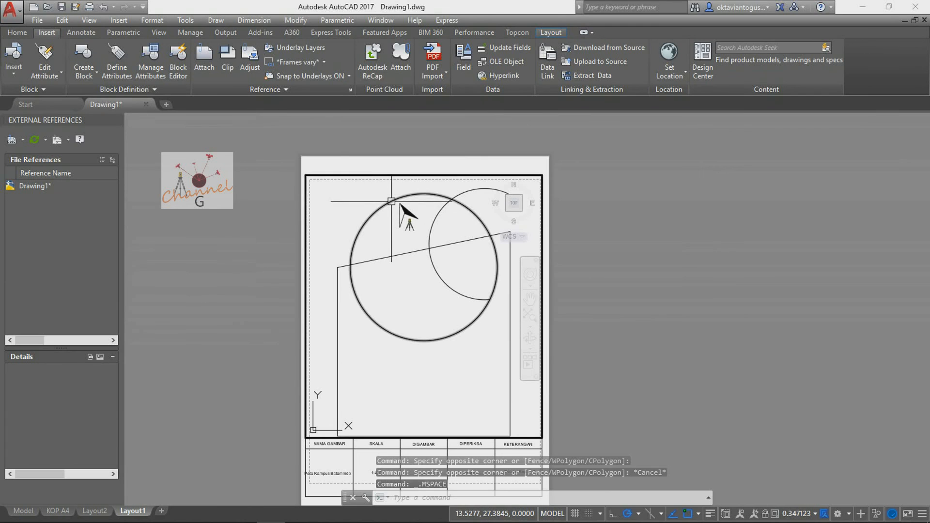
{"action": "left_click", "coordinate": [387, 203]}
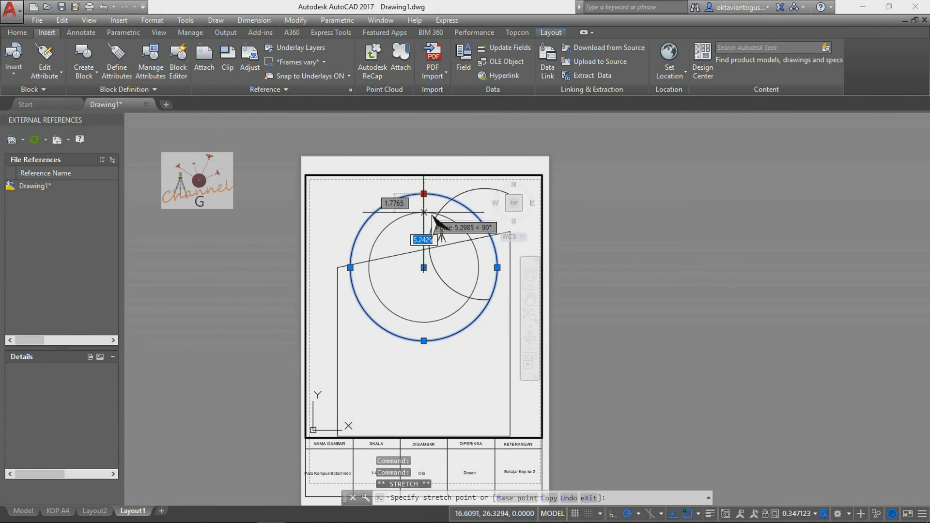
{"action": "left_click", "coordinate": [423, 193]}
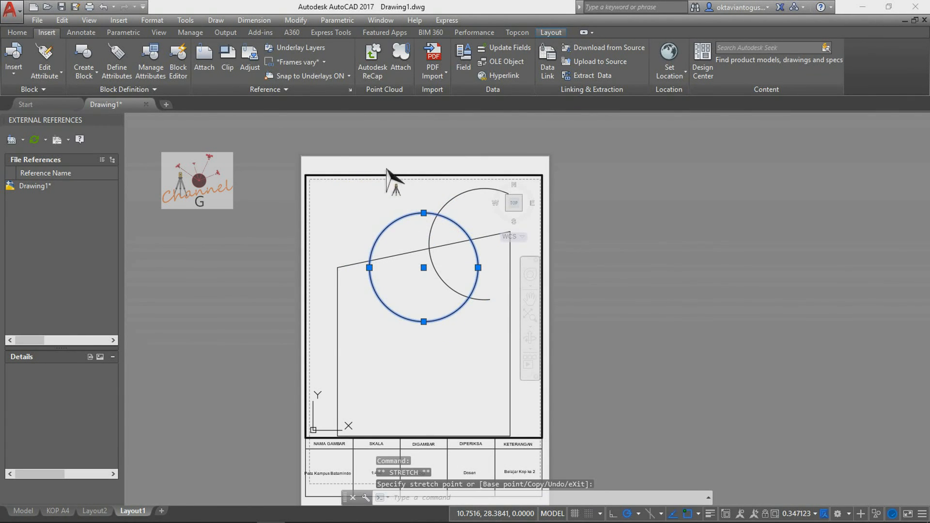
{"action": "double_click", "coordinate": [411, 167]}
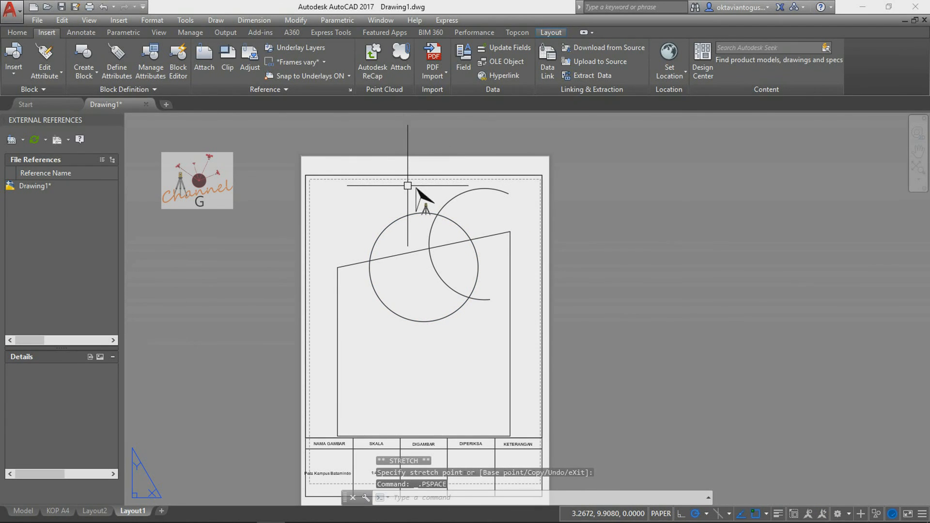
{"action": "key", "text": "Escape"}
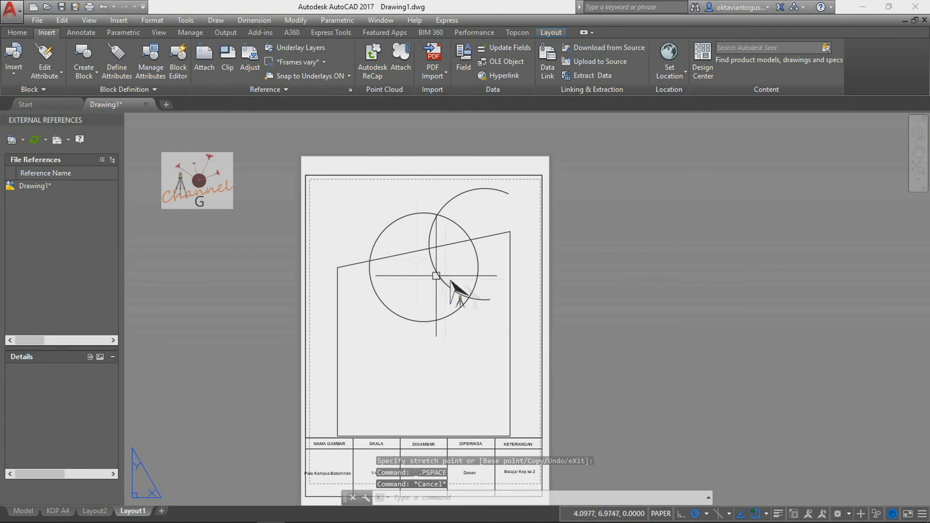
{"action": "left_click", "coordinate": [508, 371]}
{"action": "key", "text": "Escape"}
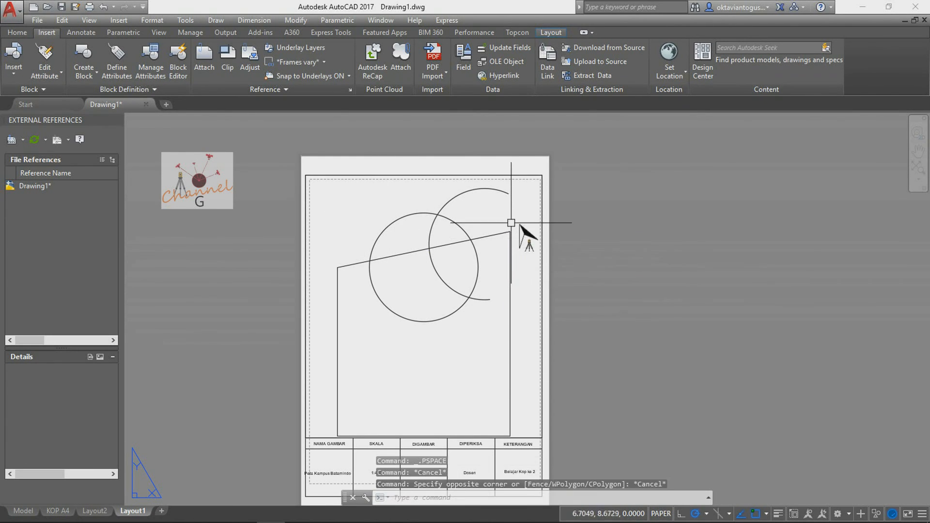
{"action": "key", "text": "Escape"}
- Stretch the viewport's lower-right corner up so its bottom edge clears the title block, and stretch it back down to the title block's top line
{"action": "left_click", "coordinate": [524, 176]}
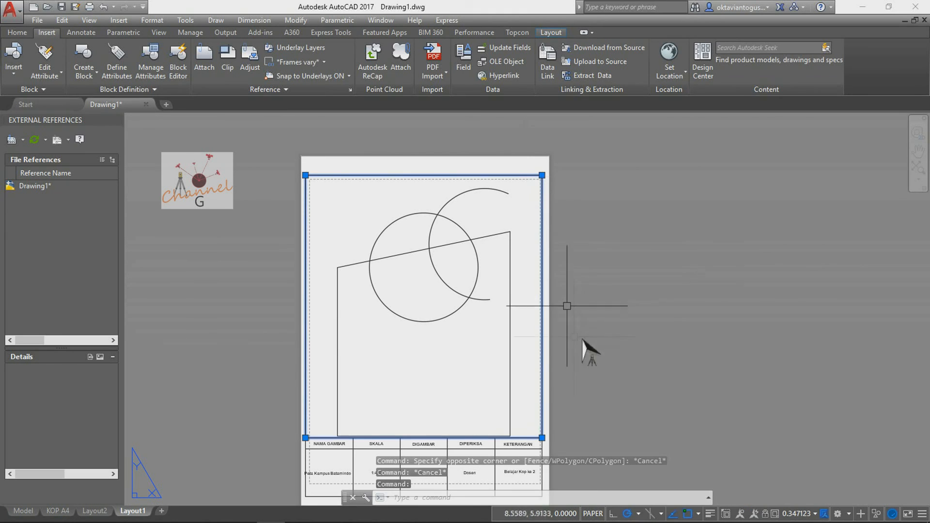
{"action": "left_click", "coordinate": [541, 438]}
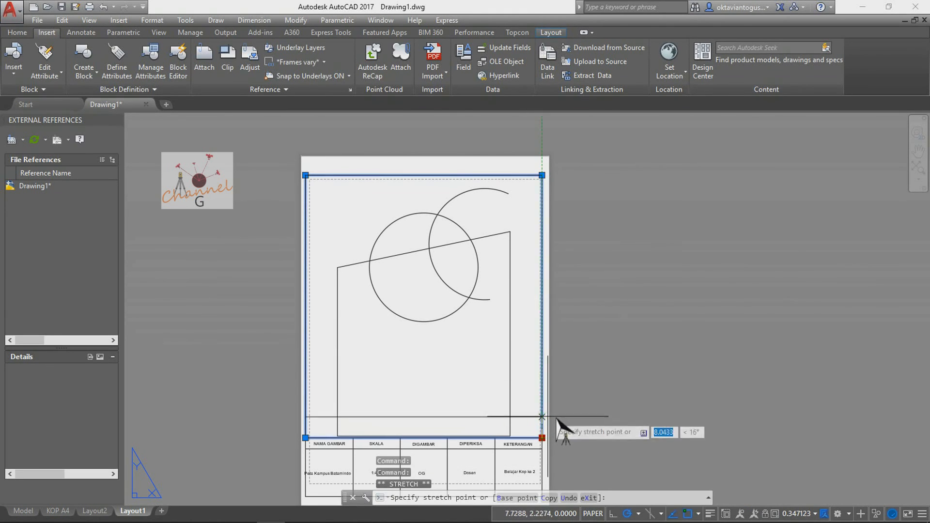
{"action": "left_click", "coordinate": [553, 378]}
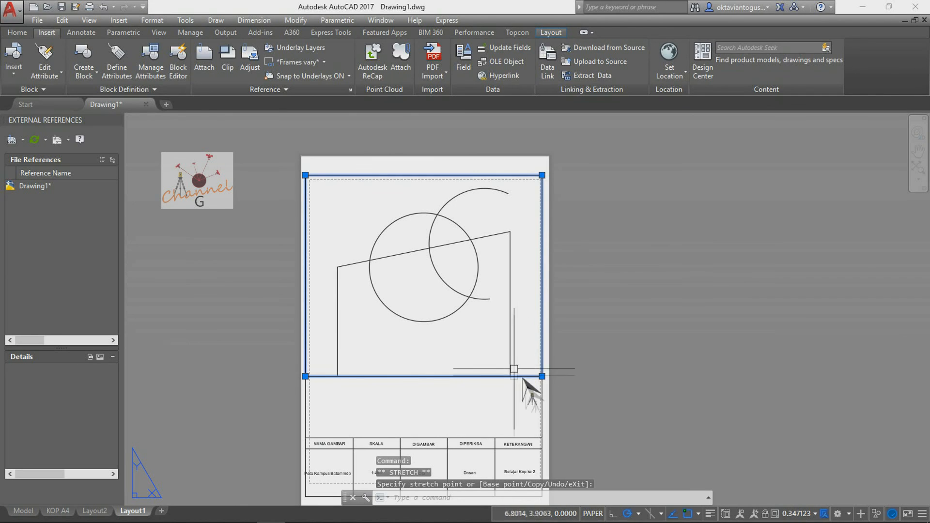
{"action": "left_click", "coordinate": [542, 376]}
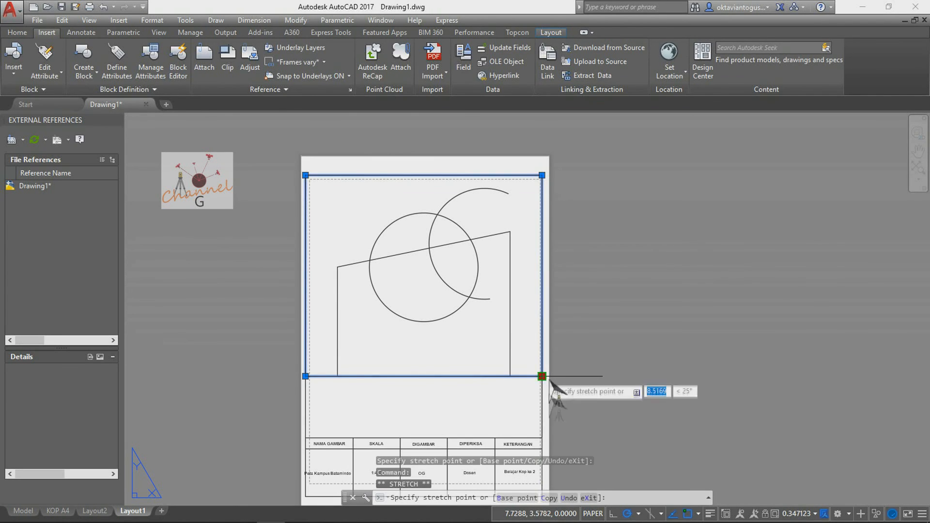
{"action": "left_click", "coordinate": [543, 438]}
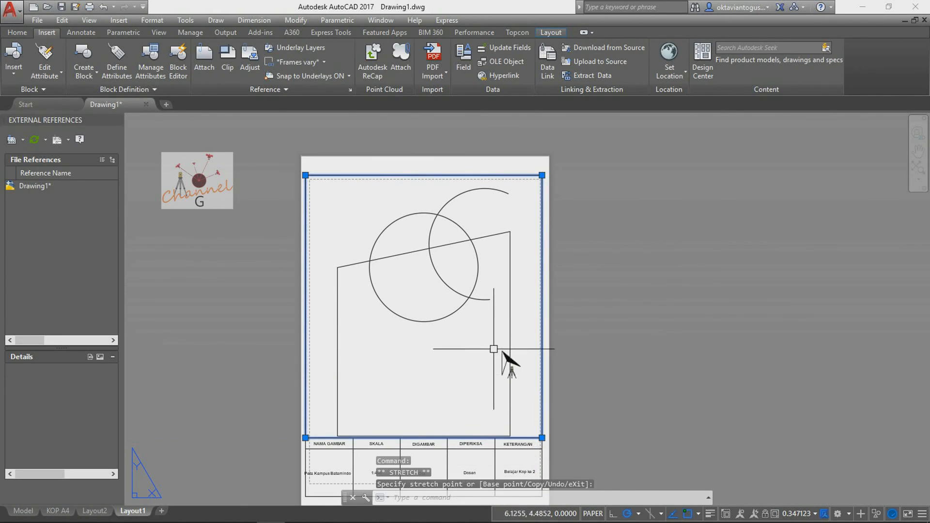
{"action": "key", "text": "Escape"}
- Activate the viewport's model space, display the model smaller within the frame, and return to paper space
{"action": "double_click", "coordinate": [387, 230]}
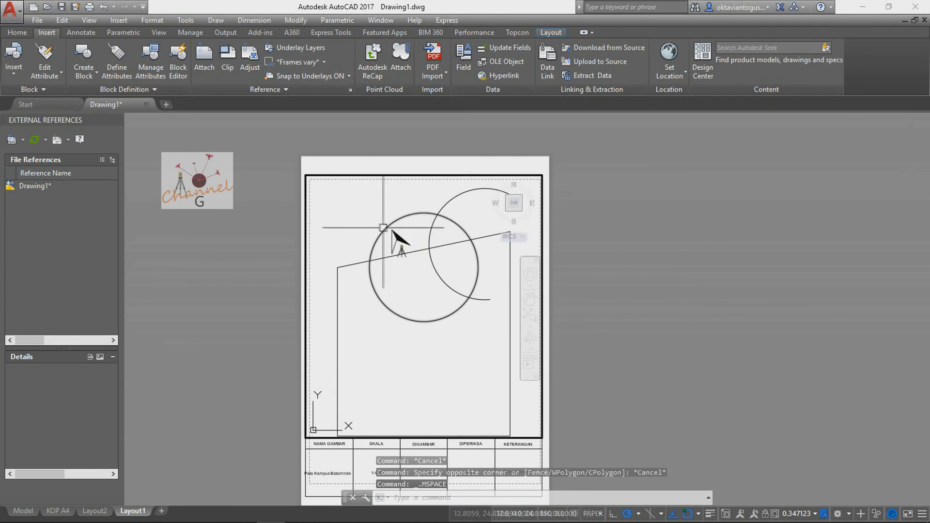
{"action": "scroll", "coordinate": [383, 232], "scroll_direction": "down", "scroll_amount": 2}
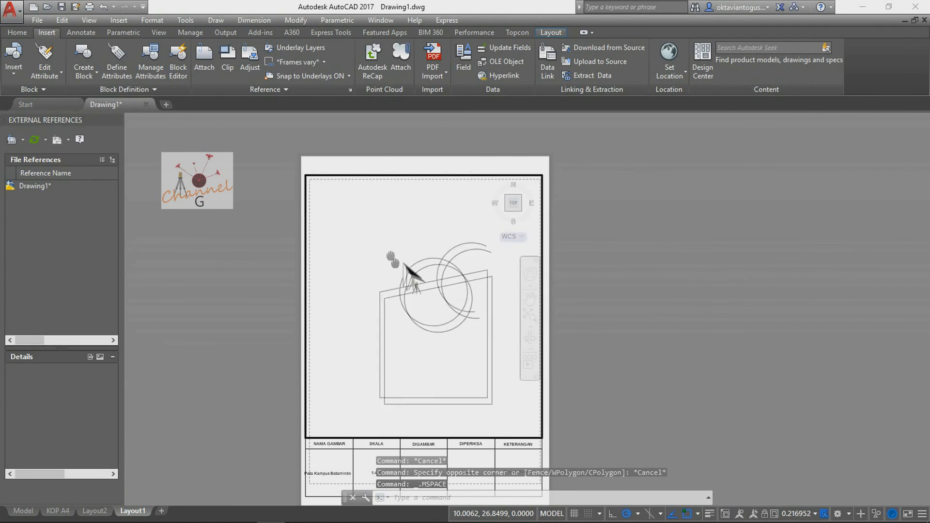
{"action": "double_click", "coordinate": [423, 167]}
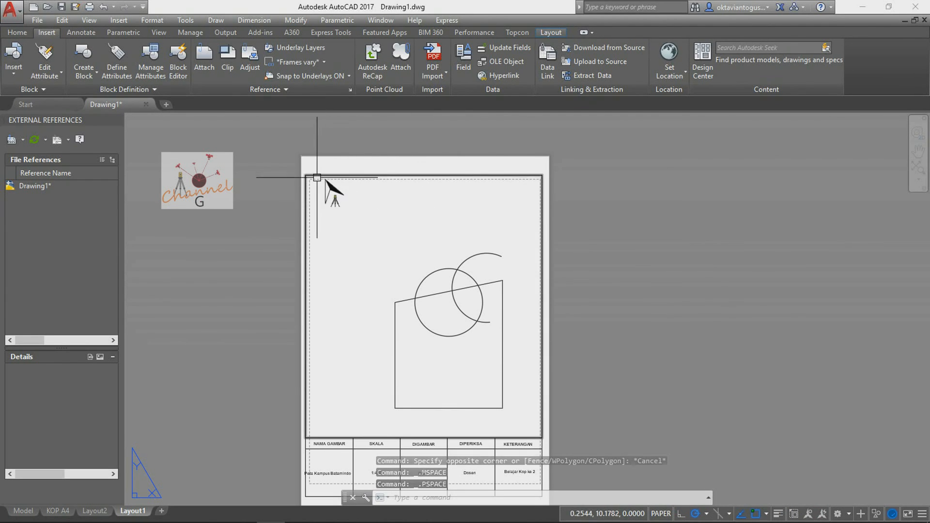
{"action": "key", "text": "Escape"}
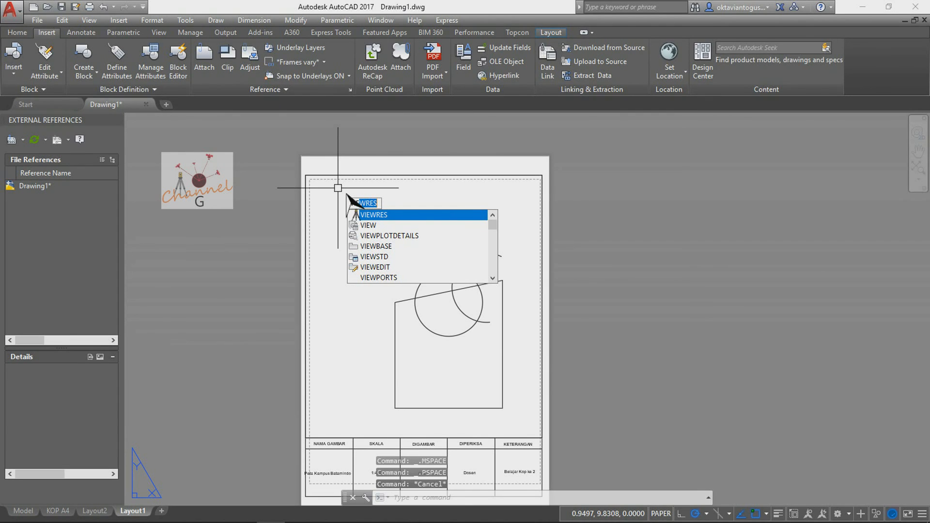
- Create a single additional 2D viewport in the upper-left corner of the sheet frame, beside the model shown in the large viewport
{"action": "type", "text": "ports"}
{"action": "key", "text": "Return"}
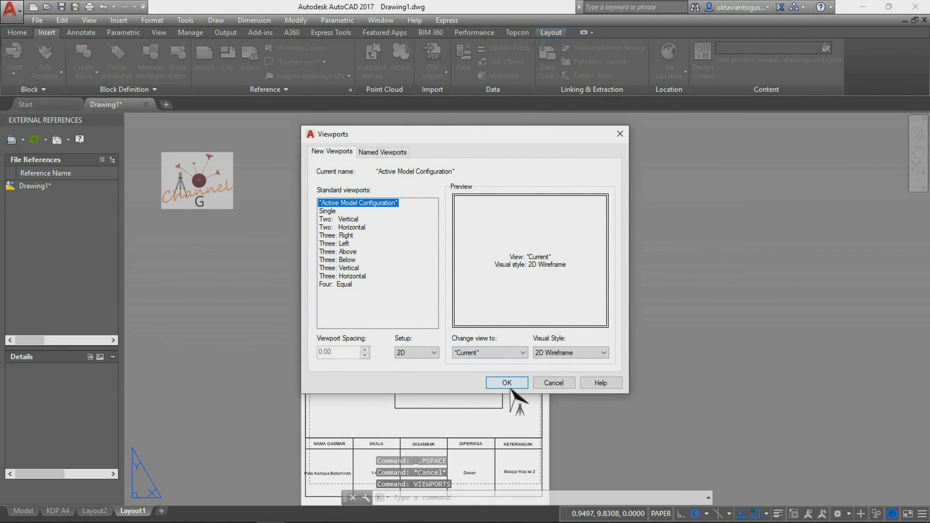
{"action": "left_click", "coordinate": [344, 212]}
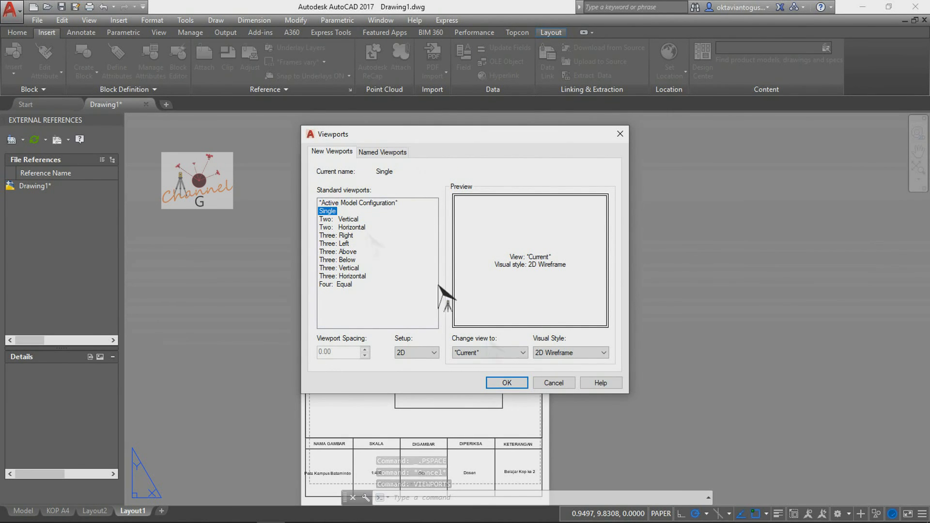
{"action": "left_click", "coordinate": [508, 383]}
{"action": "left_click", "coordinate": [305, 174]}
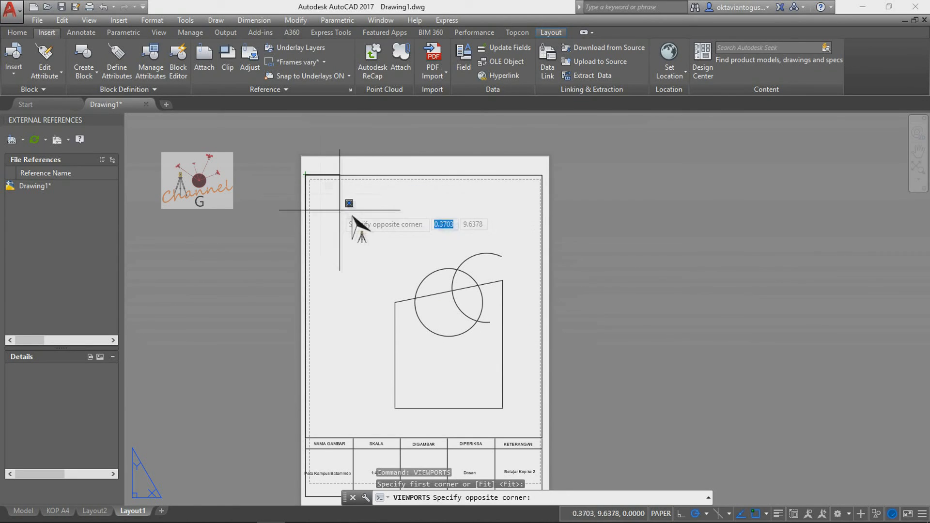
{"action": "left_click", "coordinate": [386, 269]}
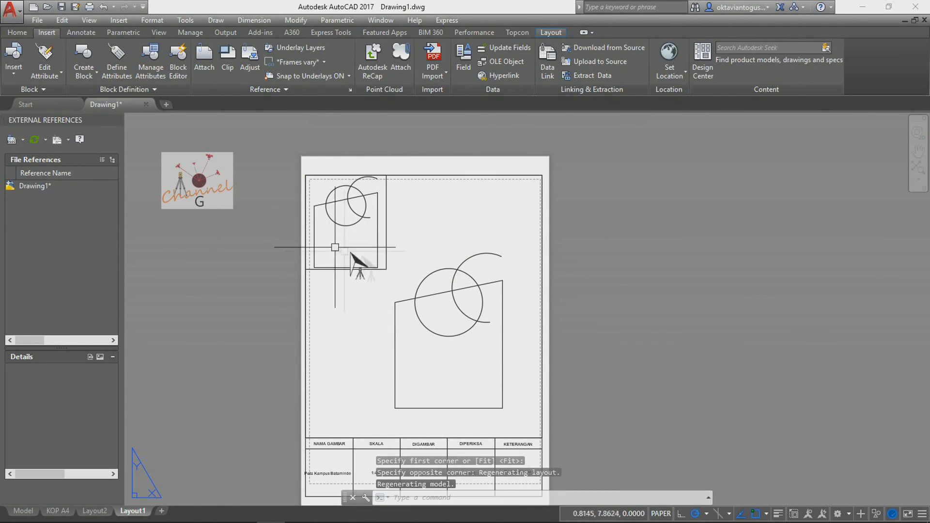
- Activate the large viewport's model space, enlarge and reposition the model display in it, and return to paper space
{"action": "double_click", "coordinate": [439, 322]}
{"action": "scroll", "coordinate": [436, 327], "scroll_direction": "up", "scroll_amount": 2}
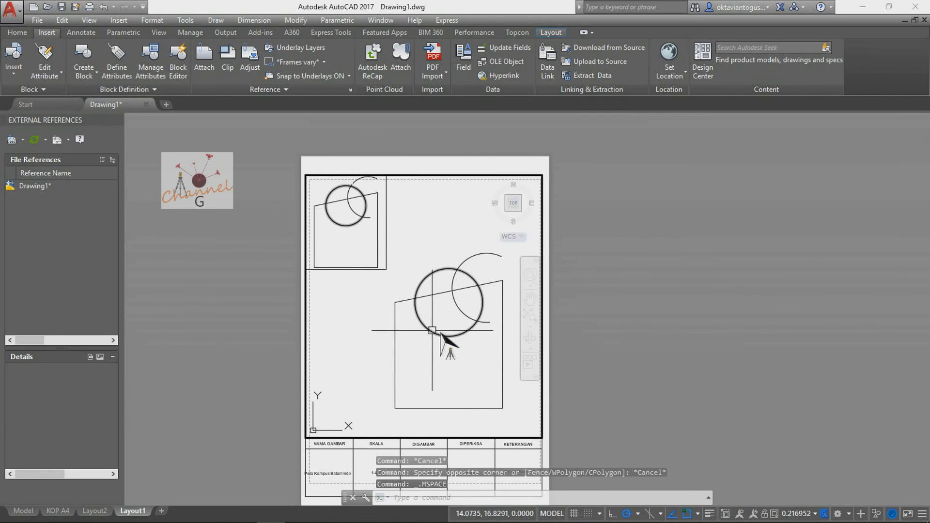
{"action": "scroll", "coordinate": [455, 312], "scroll_direction": "up", "scroll_amount": 4}
{"action": "mouse_move", "coordinate": [467, 317]}
{"action": "middle_mouse_down"}
{"action": "mouse_move", "coordinate": [434, 330]}
{"action": "mouse_move", "coordinate": [431, 376]}
{"action": "mouse_move", "coordinate": [427, 329]}
{"action": "mouse_move", "coordinate": [409, 337]}
{"action": "mouse_move", "coordinate": [416, 341]}
{"action": "middle_mouse_up"}
{"action": "scroll", "coordinate": [436, 373], "scroll_direction": "down", "scroll_amount": 2}
{"action": "double_click", "coordinate": [254, 333]}
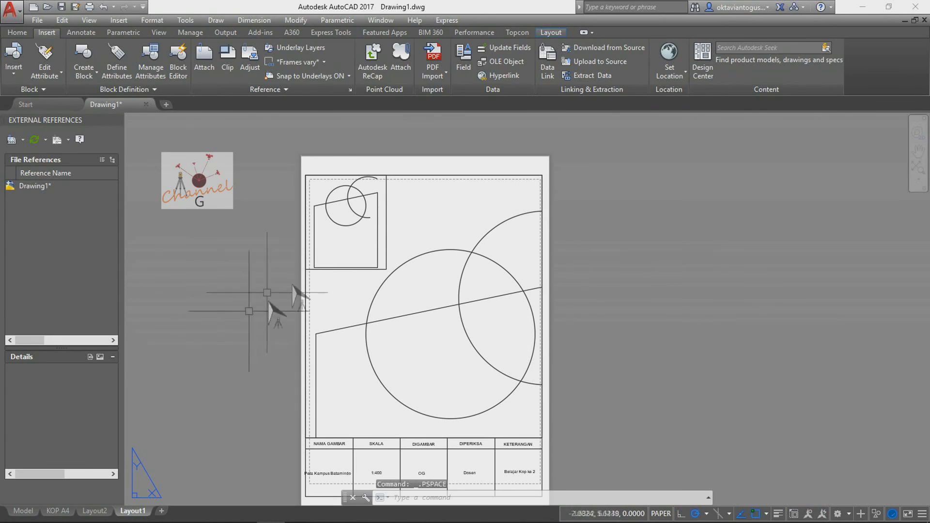
{"action": "key", "text": "Escape"}
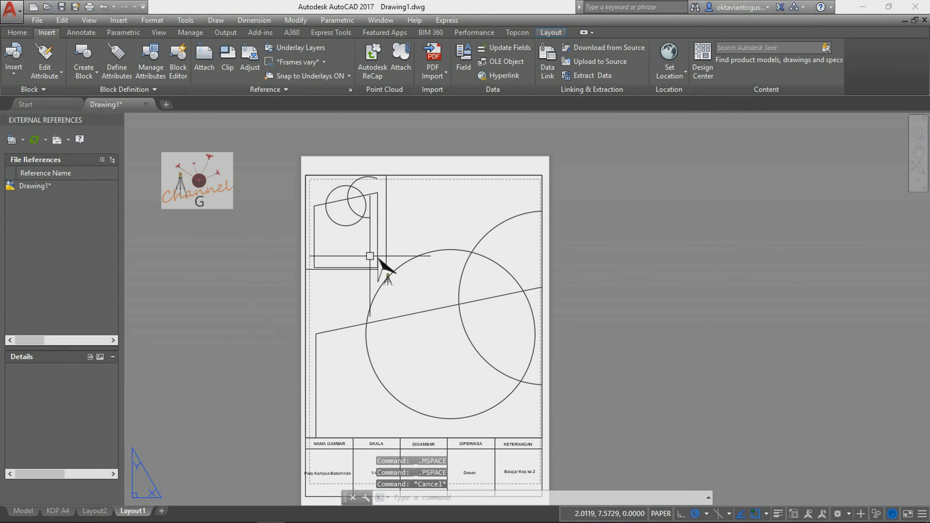
{"action": "left_click", "coordinate": [302, 249]}
{"action": "key", "text": "Escape"}
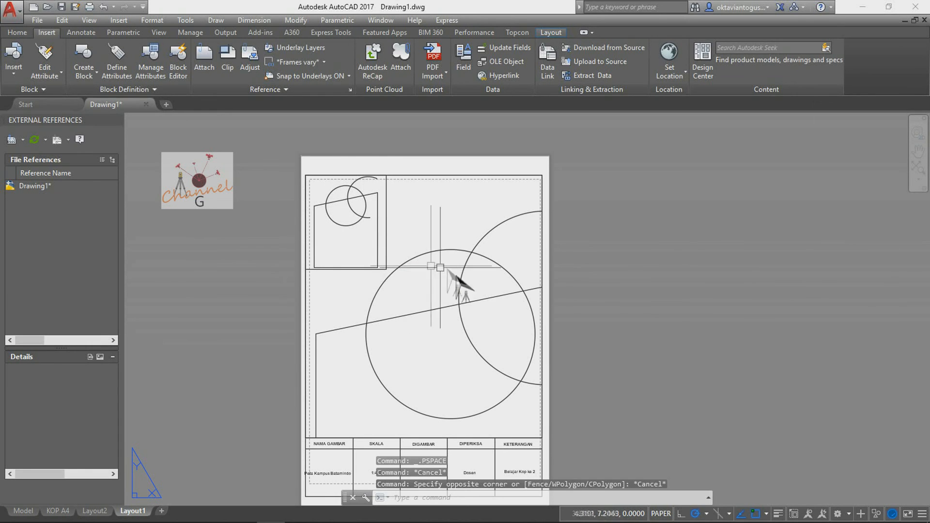
{"action": "scroll", "coordinate": [438, 275], "scroll_direction": "down", "scroll_amount": 2}
{"action": "scroll", "coordinate": [431, 280], "scroll_direction": "up", "scroll_amount": 2}
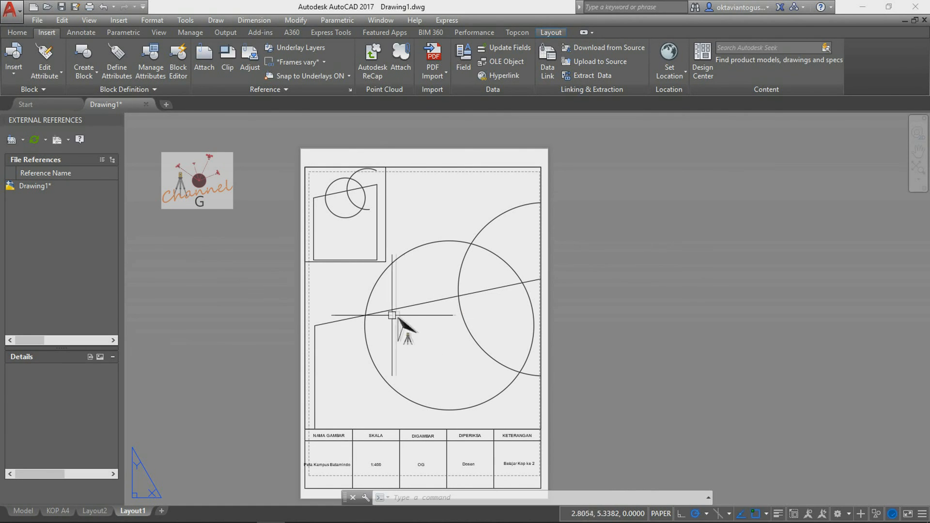
{"action": "left_click", "coordinate": [332, 512]}
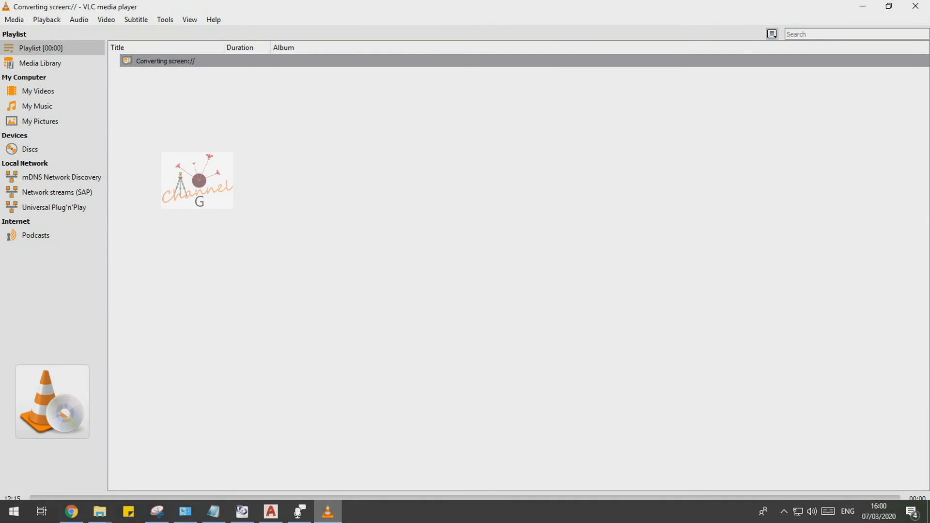
{"action": "left_click", "coordinate": [271, 513]}
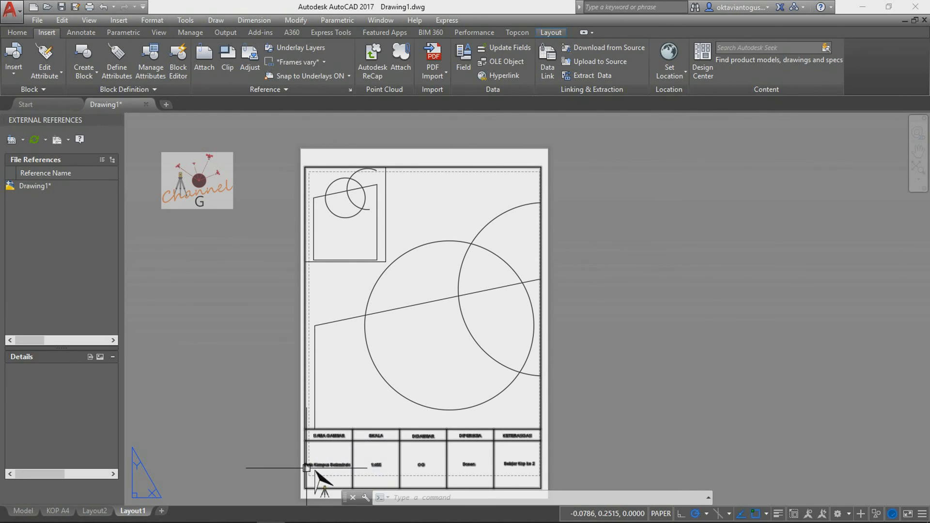
- Start a new drawing and turn off its grid display
{"action": "left_click", "coordinate": [172, 107]}
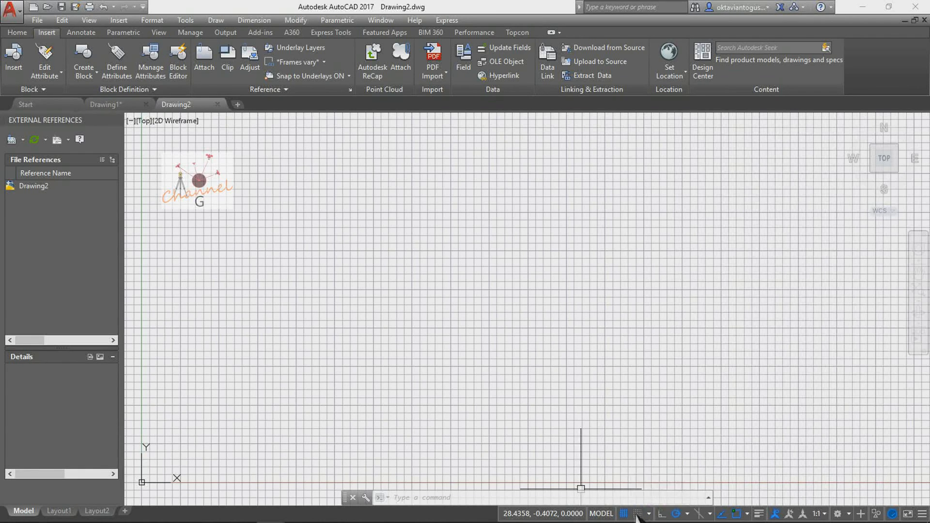
{"action": "left_click", "coordinate": [624, 513]}
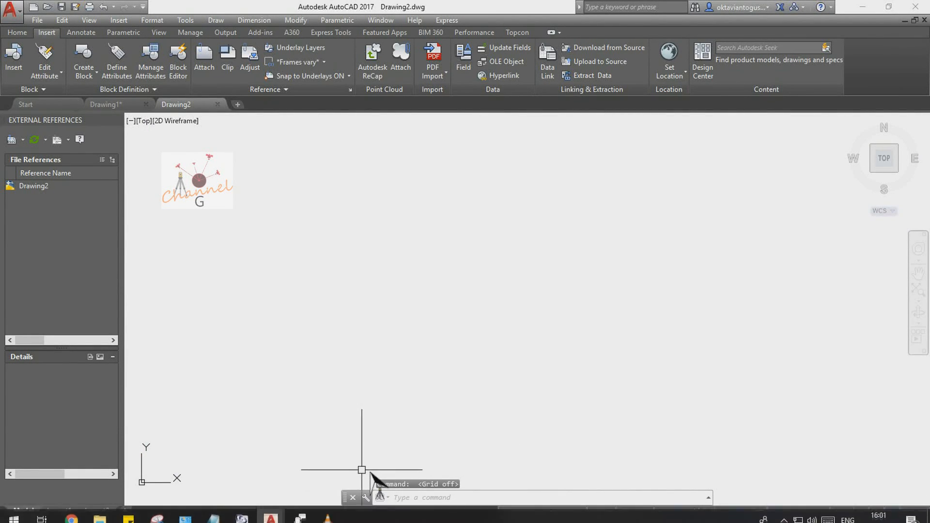
- Switch to File Explorer, open Aplikasi CAD P-VII ke 2.pptx from the USB drive's Aplikasi CAD folder, and dismiss PowerPoint's activation notice
{"action": "mouse_move", "coordinate": [109, 517]}
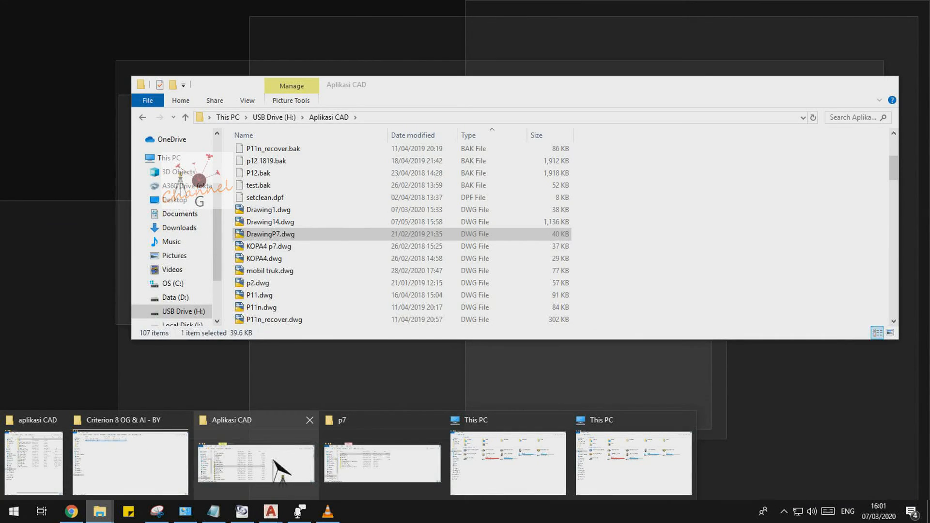
{"action": "left_click", "coordinate": [274, 460]}
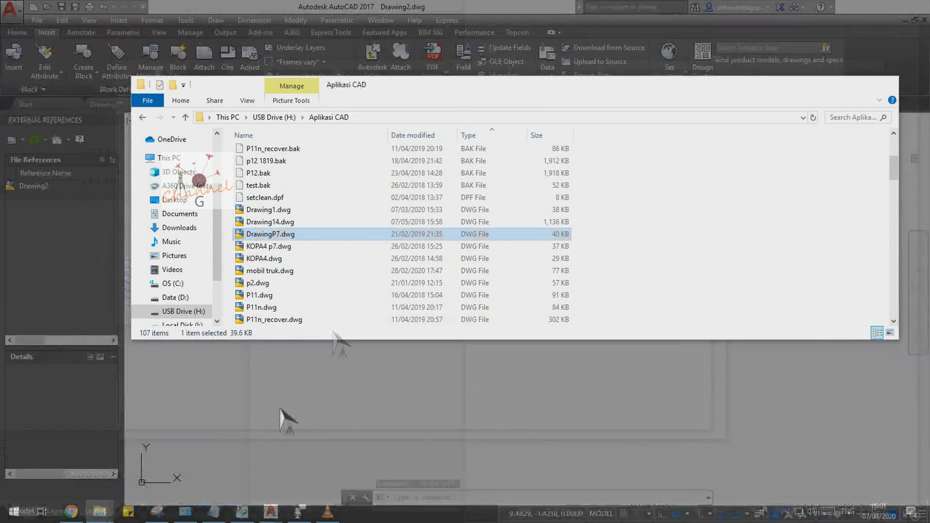
{"action": "scroll", "coordinate": [378, 278], "scroll_direction": "down", "scroll_amount": 10}
{"action": "scroll", "coordinate": [375, 271], "scroll_direction": "down", "scroll_amount": 8}
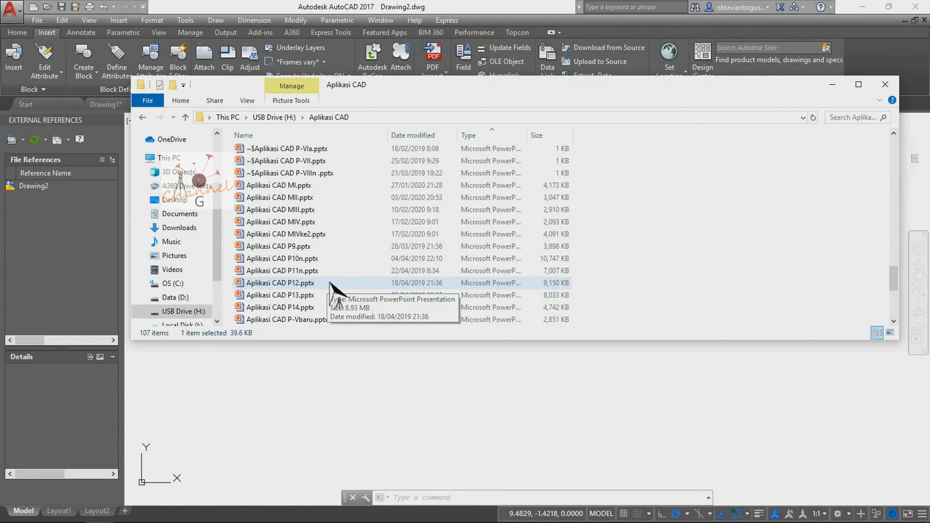
{"action": "scroll", "coordinate": [334, 285], "scroll_direction": "down", "scroll_amount": 2}
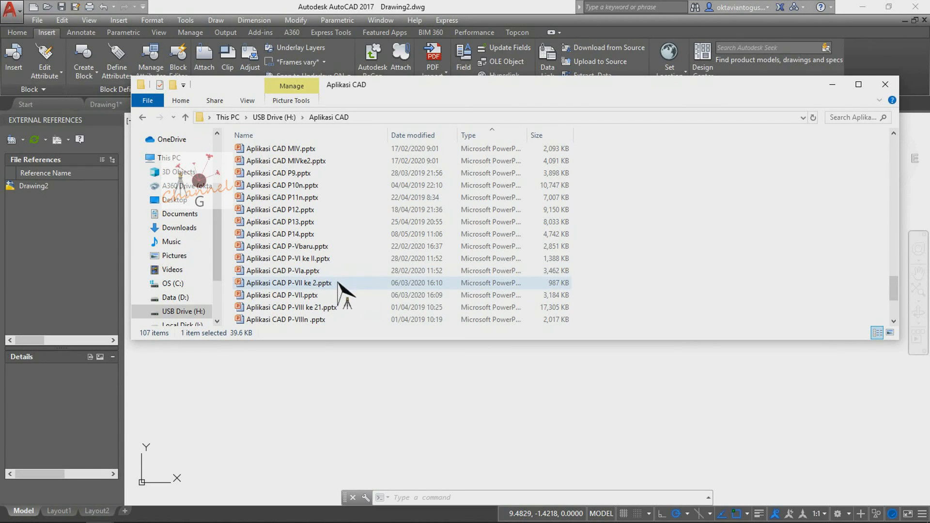
{"action": "left_click", "coordinate": [338, 282]}
{"action": "left_click", "coordinate": [832, 85]}
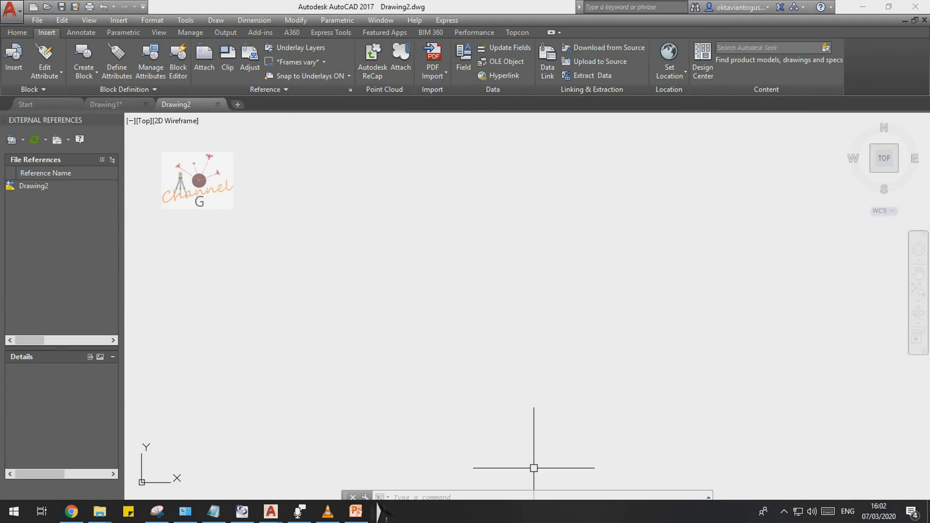
{"action": "left_click", "coordinate": [364, 512]}
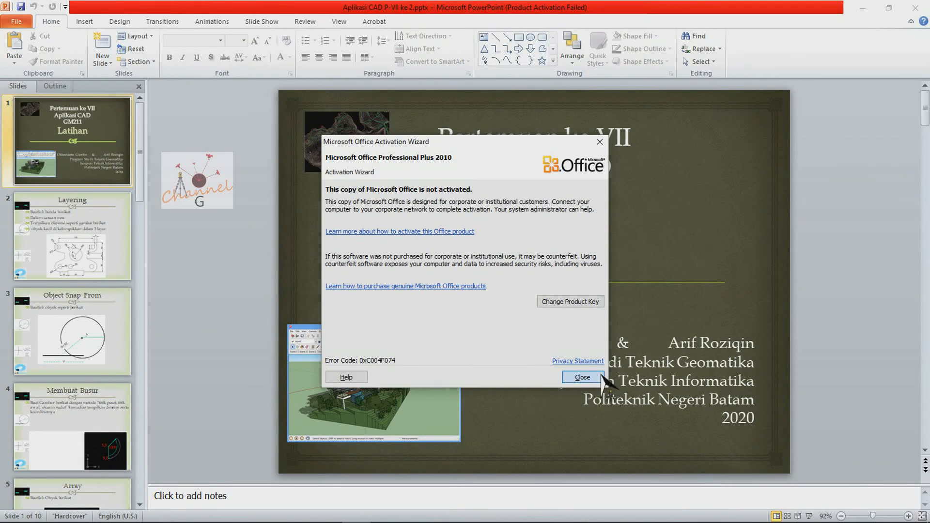
{"action": "left_click", "coordinate": [586, 377]}
- Examine the segment lengths and north-based angles of the exercise figure on the Dimensioning&Units slide at 150% zoom
{"action": "scroll", "coordinate": [83, 375], "scroll_direction": "down", "scroll_amount": 5}
{"action": "scroll", "coordinate": [79, 183], "scroll_direction": "up", "scroll_amount": 5}
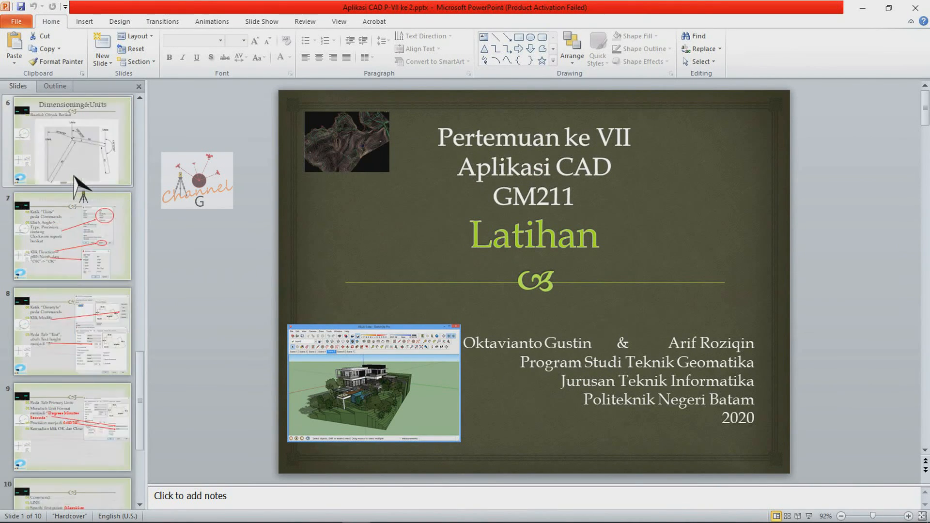
{"action": "left_click", "coordinate": [96, 356]}
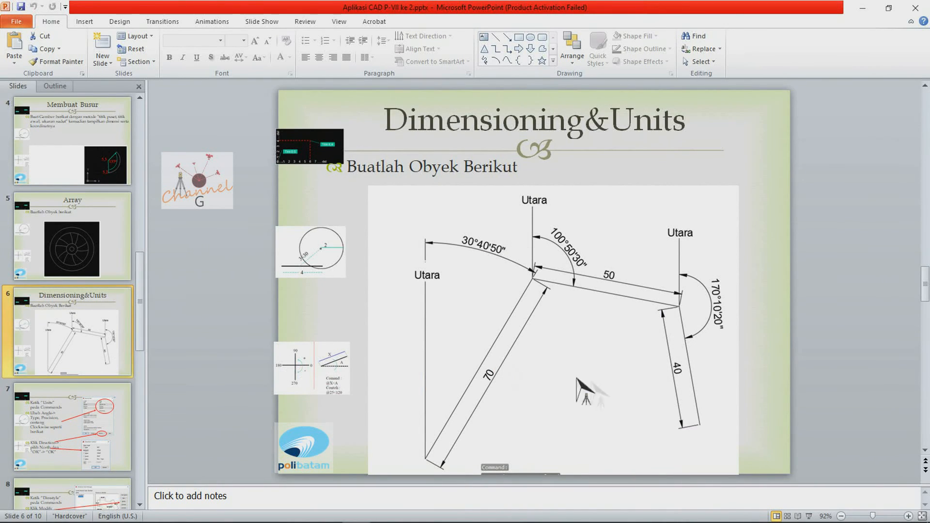
{"action": "scroll", "coordinate": [595, 421], "scroll_direction": "up", "scroll_amount": 6, "text": "ctrl"}
{"action": "scroll", "coordinate": [697, 411], "scroll_direction": "down", "scroll_amount": 3}
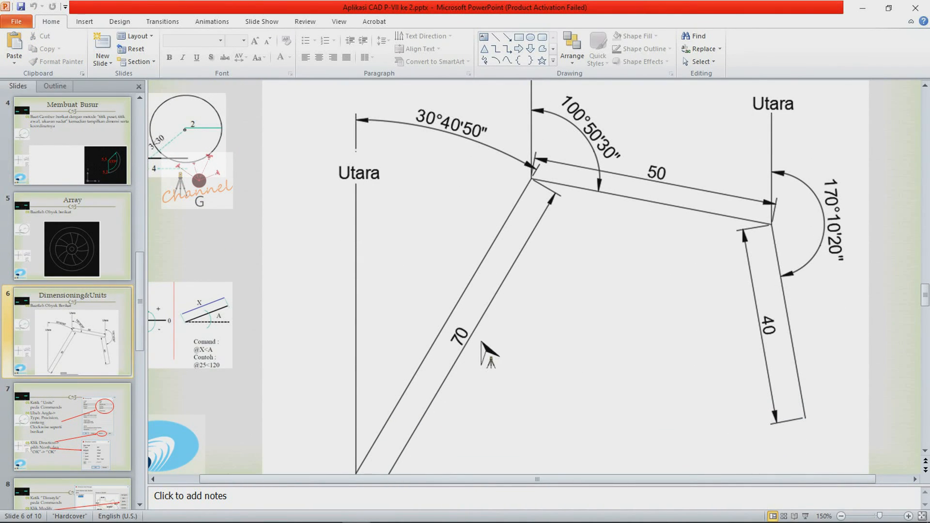
{"action": "scroll", "coordinate": [457, 342], "scroll_direction": "up", "scroll_amount": 1}
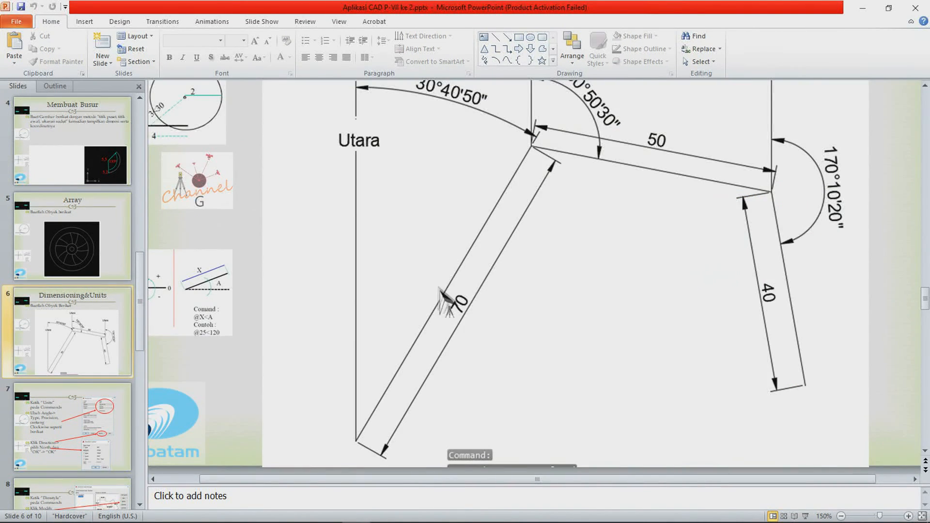
{"action": "scroll", "coordinate": [443, 281], "scroll_direction": "up", "scroll_amount": 1}
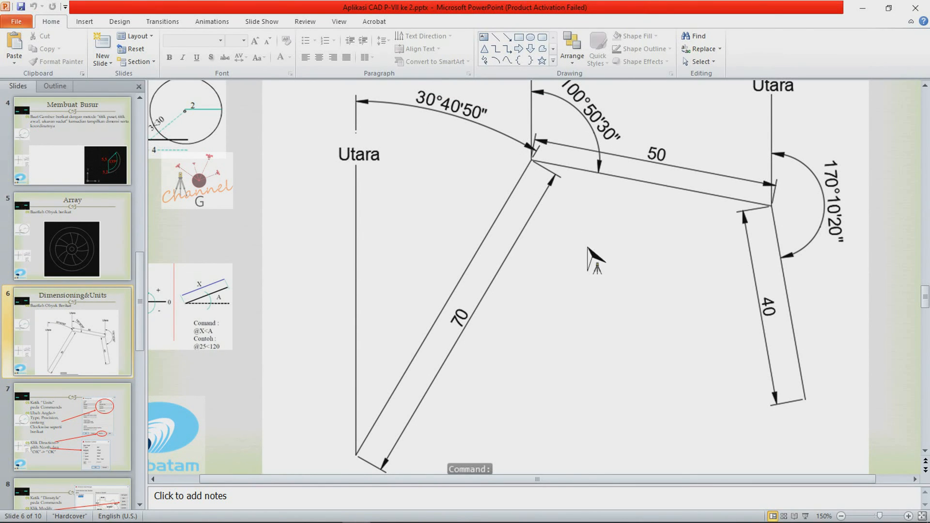
- Review the angles and lengths of the exercise figure's three segments once more, and switch back to AutoCAD
{"action": "scroll", "coordinate": [591, 257], "scroll_direction": "up", "scroll_amount": 1}
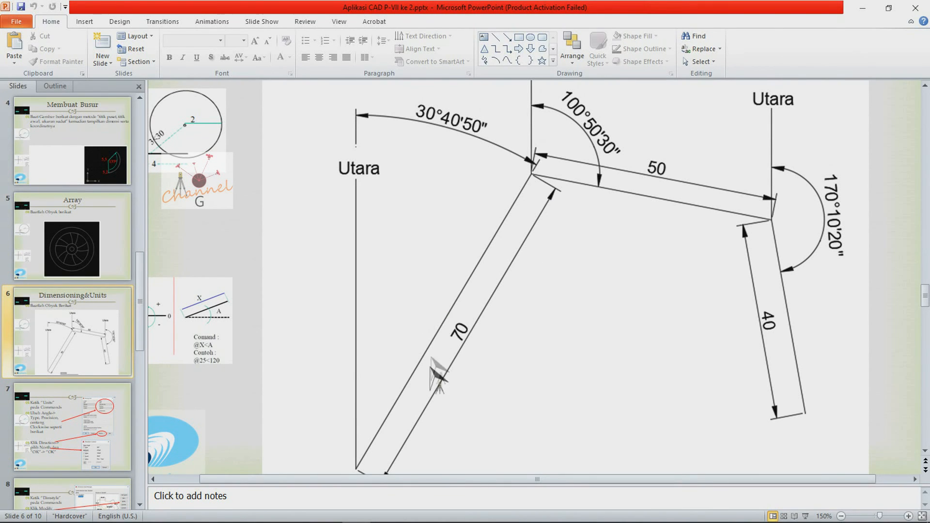
{"action": "scroll", "coordinate": [438, 363], "scroll_direction": "down", "scroll_amount": 1}
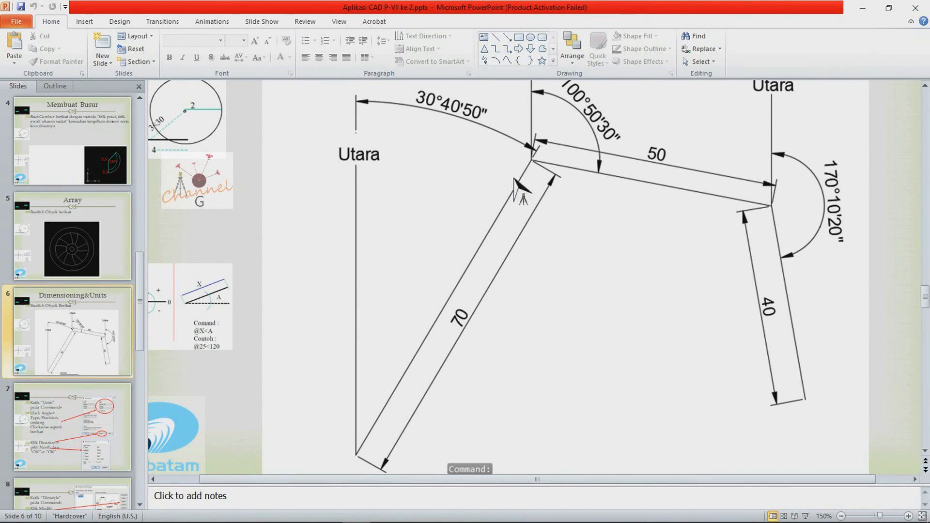
{"action": "scroll", "coordinate": [556, 274], "scroll_direction": "up", "scroll_amount": 2}
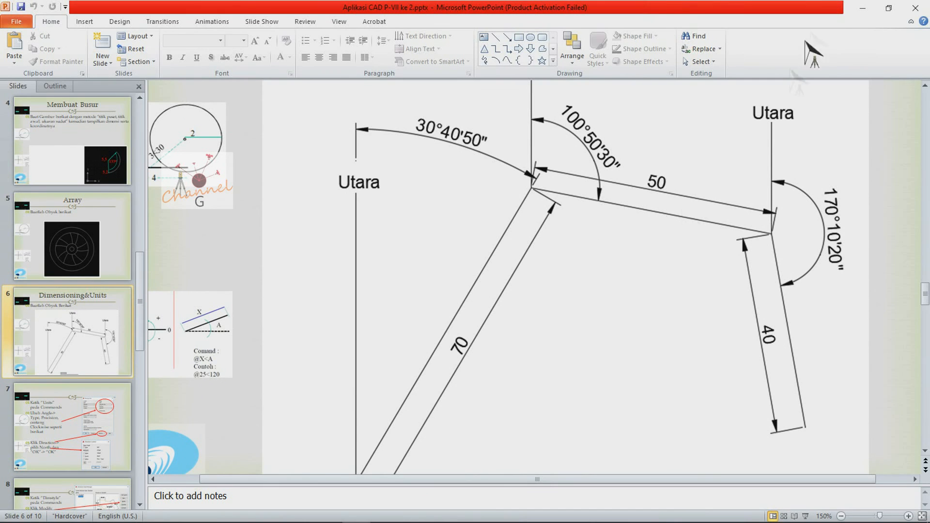
{"action": "left_click", "coordinate": [863, 8]}
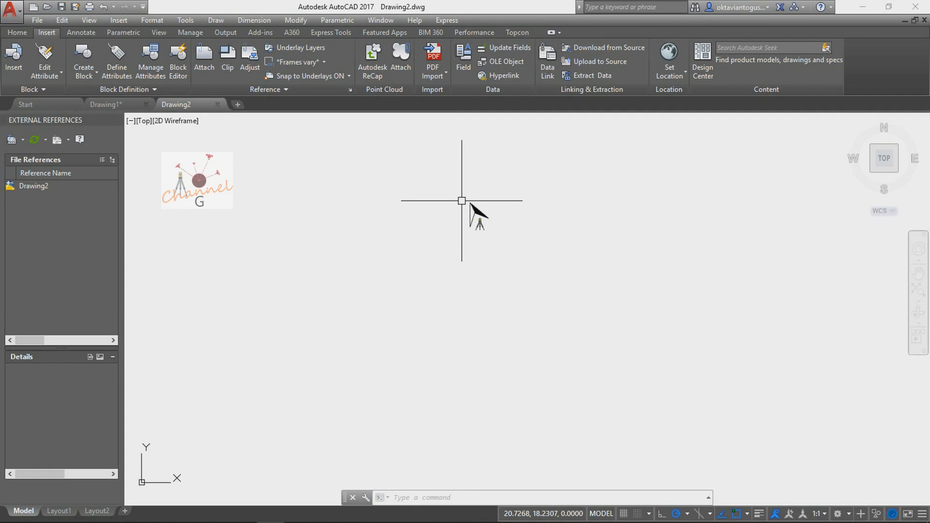
- In the drawing units, set the angle type to Deg/Min/Sec with a precision of 0d00'00"
{"action": "type", "text": "units"}
{"action": "key", "text": "Return"}
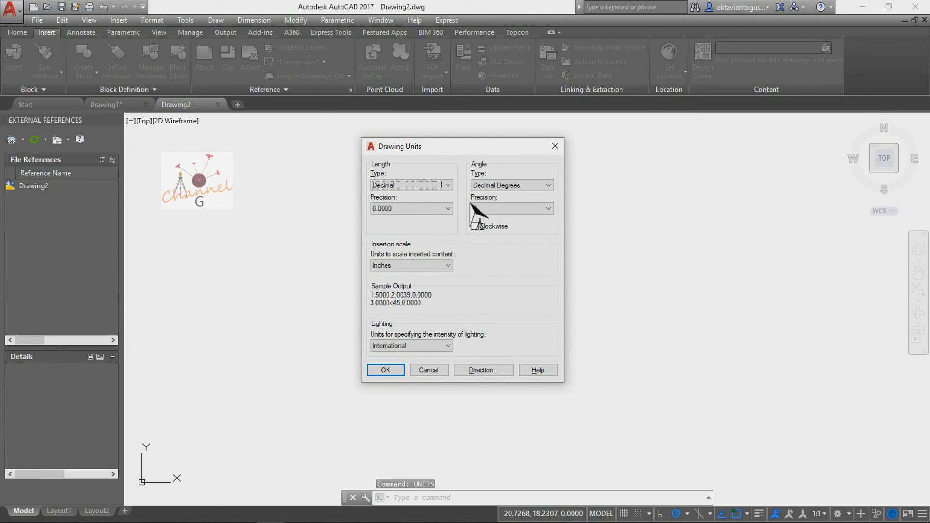
{"action": "left_click", "coordinate": [542, 186]}
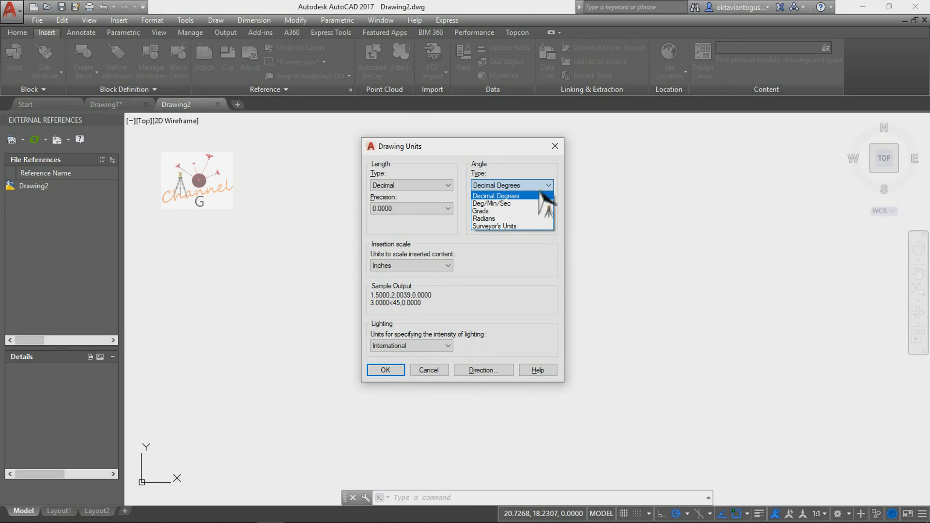
{"action": "left_click", "coordinate": [527, 203]}
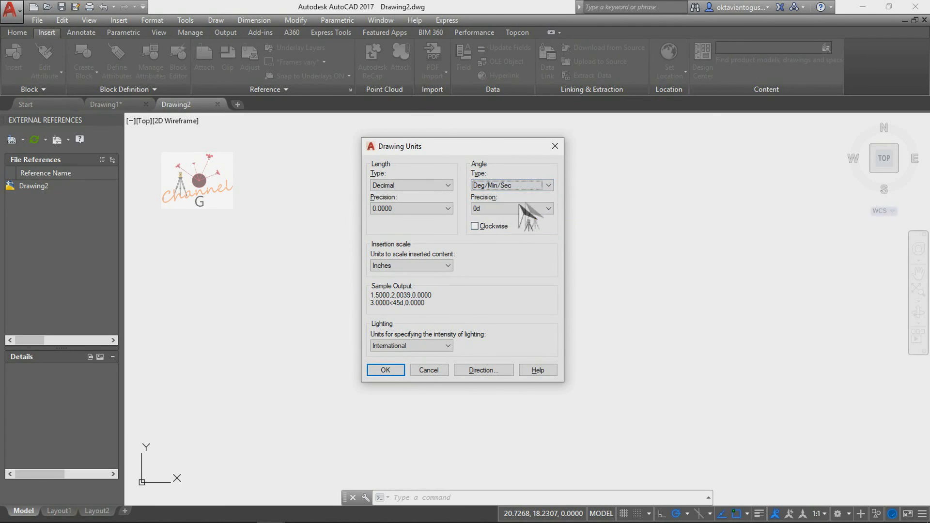
{"action": "left_click", "coordinate": [357, 516]}
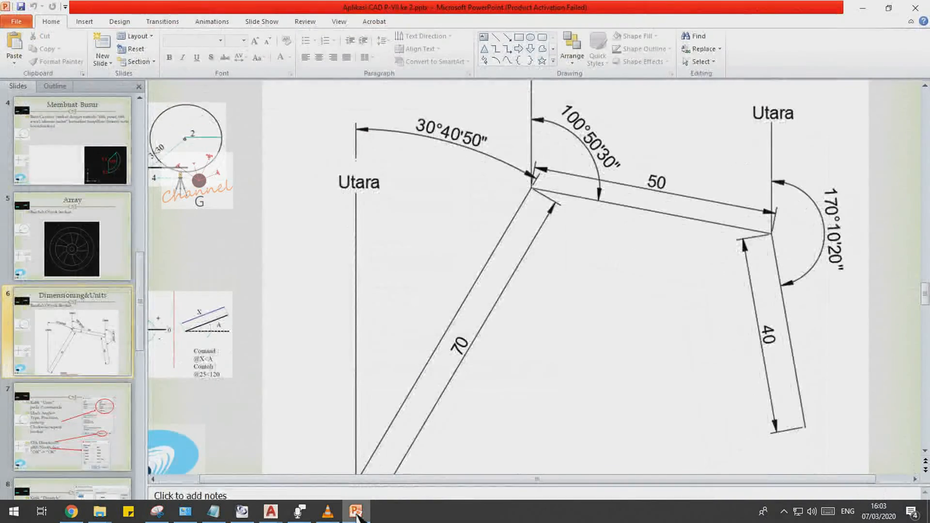
{"action": "left_click", "coordinate": [356, 516]}
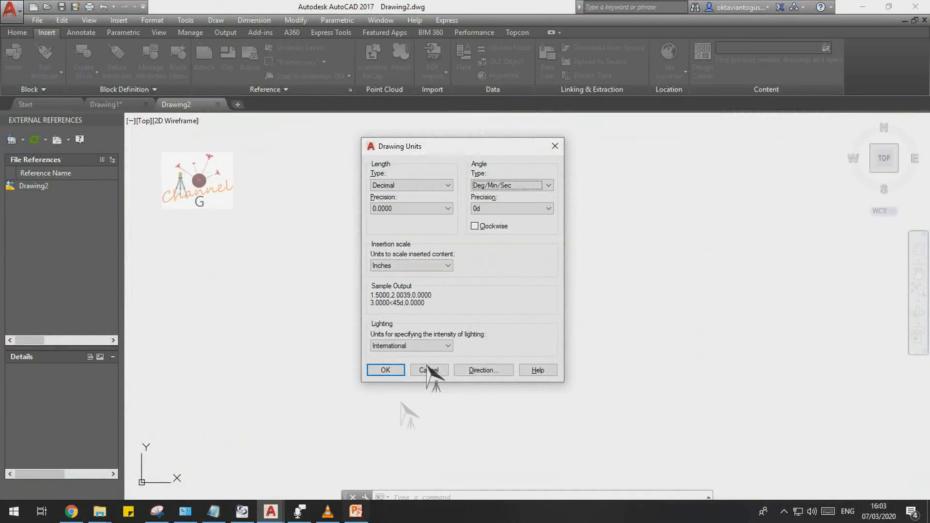
{"action": "left_click", "coordinate": [542, 208]}
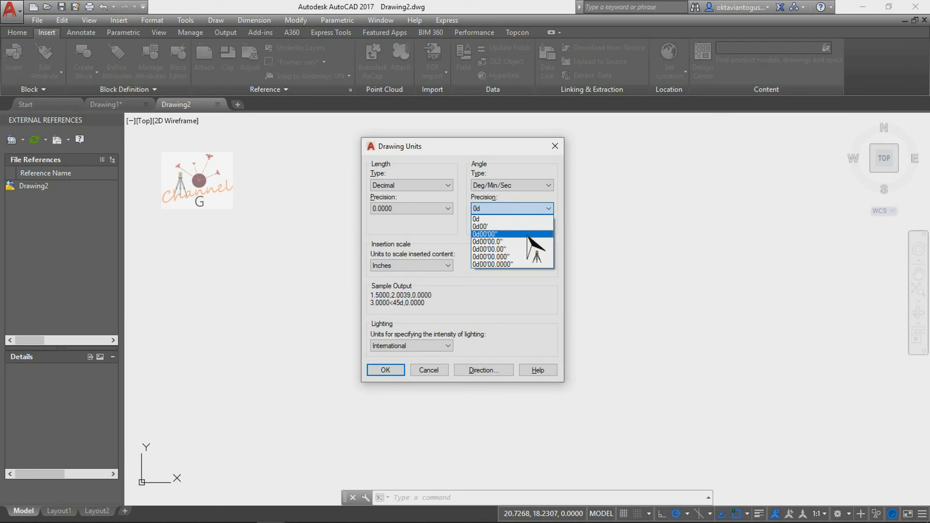
{"action": "left_click", "coordinate": [528, 235]}
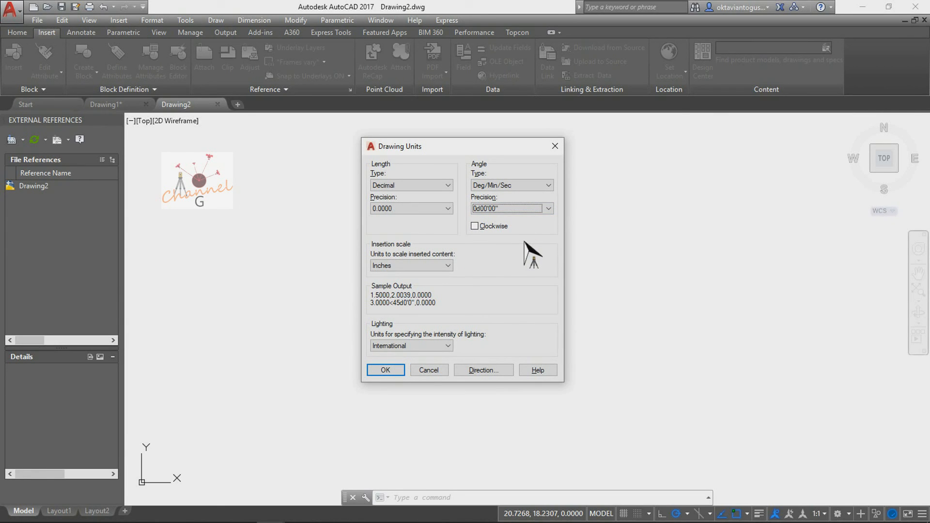
- Make angles measure clockwise with North as the base angle, and apply the drawing units
{"action": "left_click", "coordinate": [483, 228]}
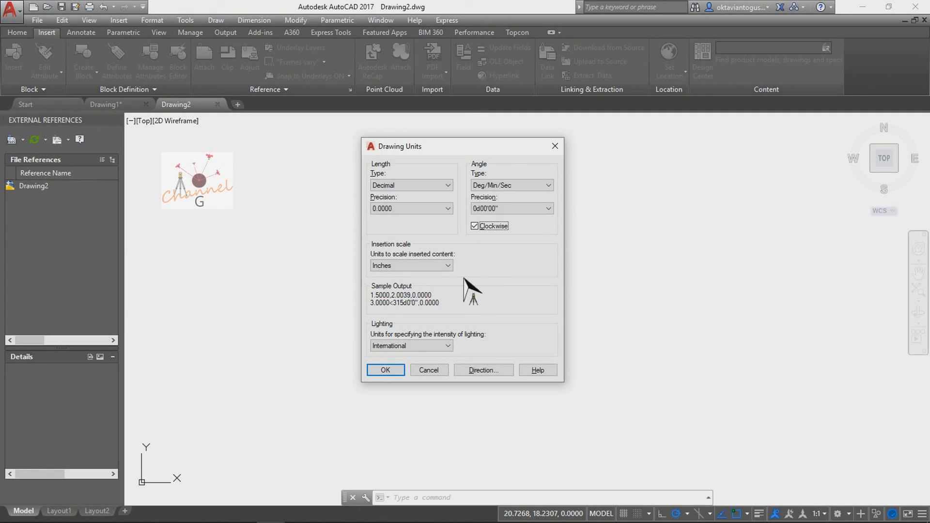
{"action": "left_click", "coordinate": [483, 371]}
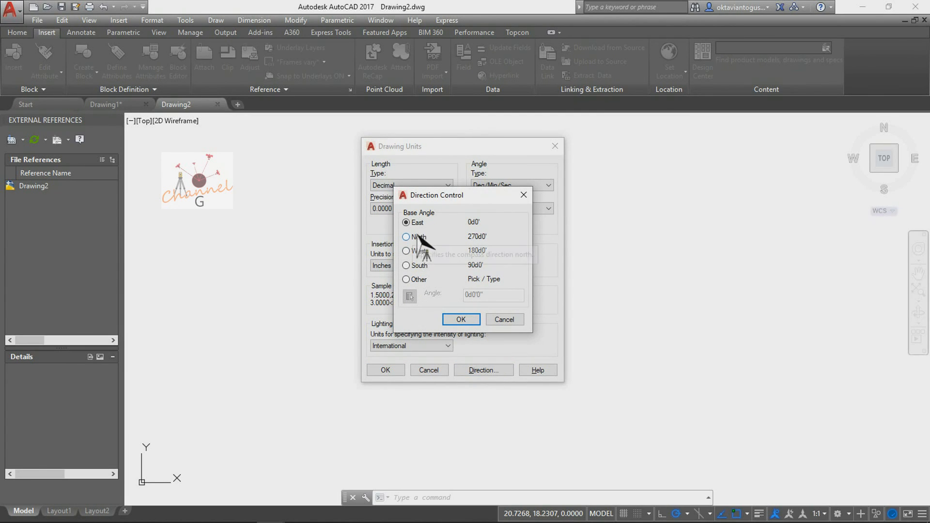
{"action": "left_click", "coordinate": [417, 238]}
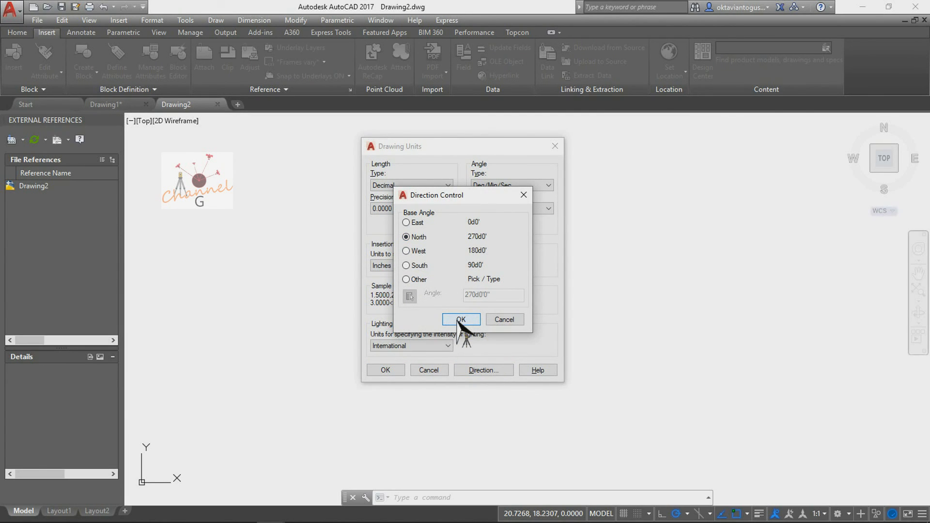
{"action": "left_click", "coordinate": [460, 319]}
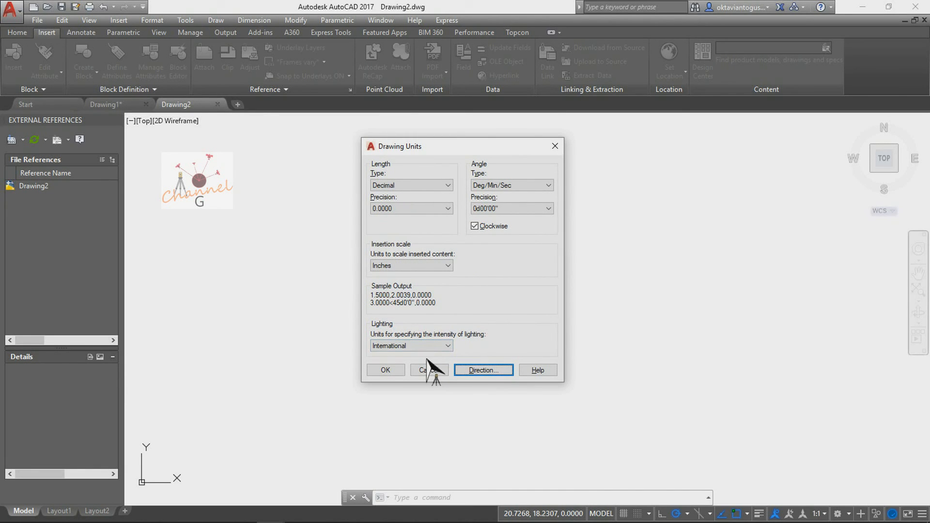
{"action": "left_click", "coordinate": [398, 370]}
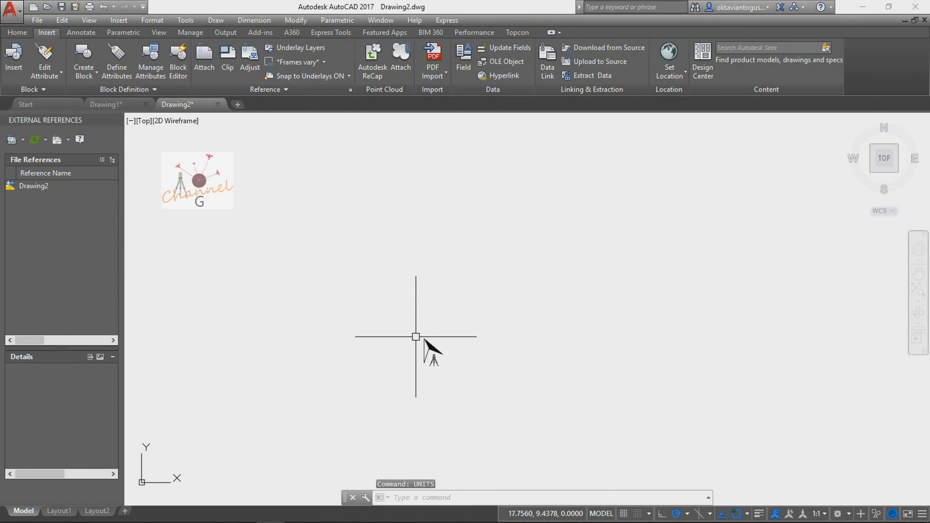
- Modify the Standard dimension style to use a text height of 5
{"action": "type", "text": "dims"}
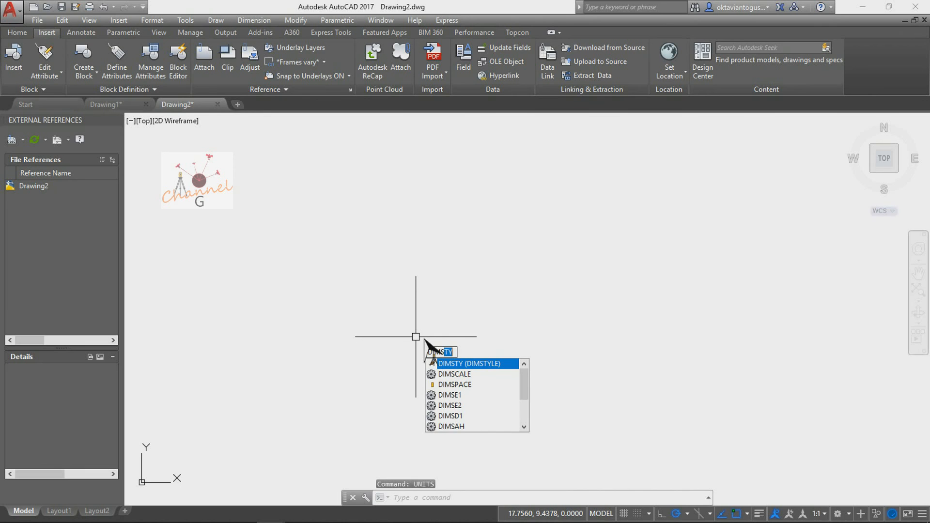
{"action": "type", "text": "t"}
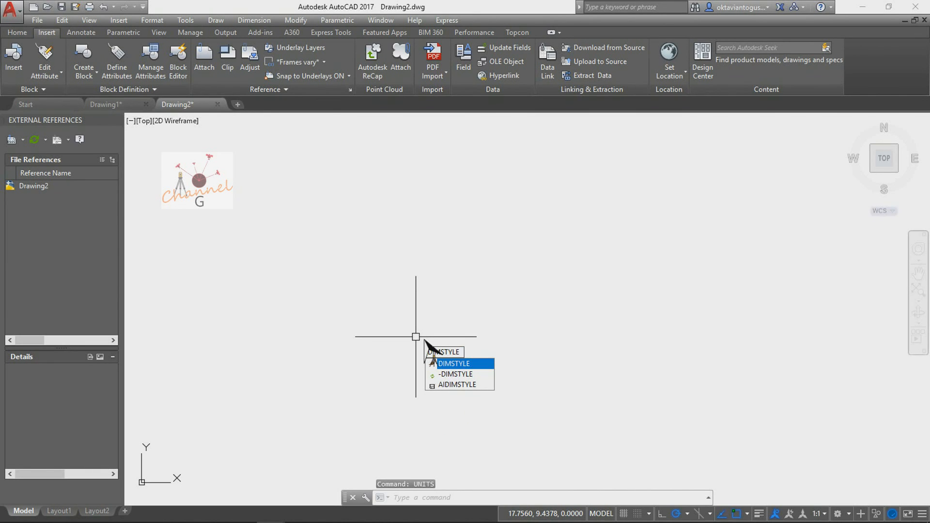
{"action": "key", "text": "Return"}
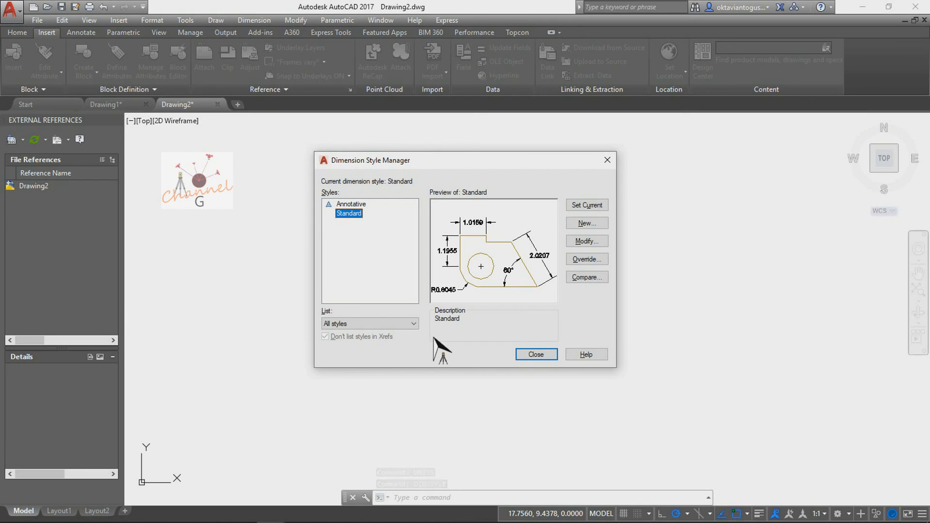
{"action": "left_click", "coordinate": [587, 241]}
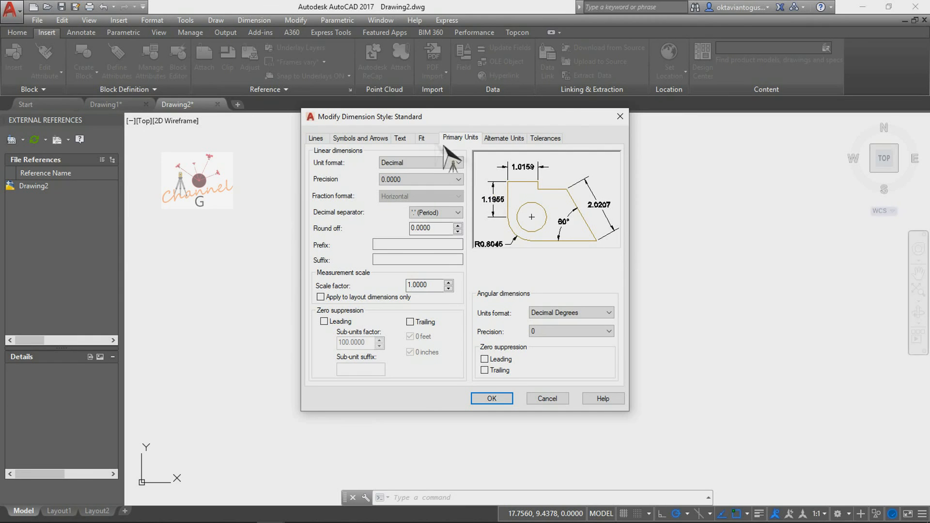
{"action": "left_click", "coordinate": [411, 141]}
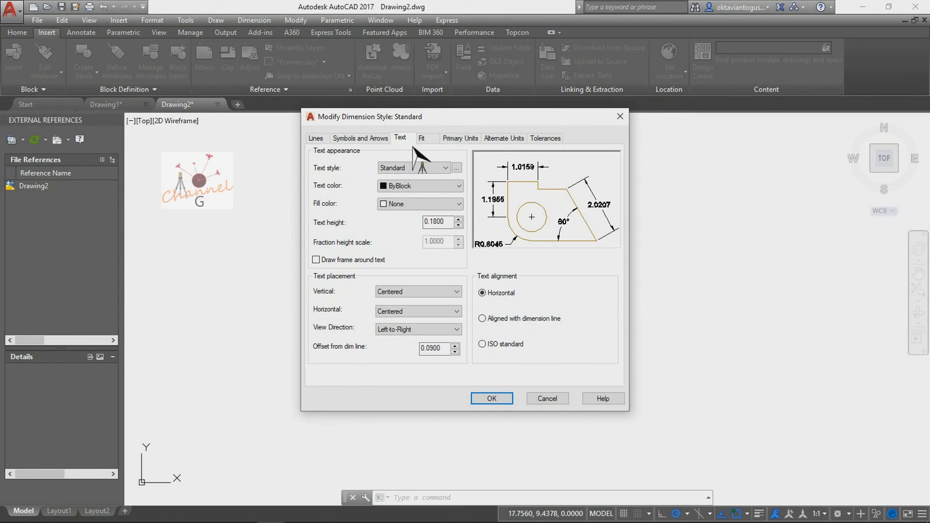
{"action": "left_click", "coordinate": [438, 224]}
{"action": "double_click", "coordinate": [438, 223]}
{"action": "type", "text": "5"}
{"action": "left_click", "coordinate": [464, 138]}
{"action": "left_click", "coordinate": [410, 140]}
- Set the style's angular dimensions to Degrees Minutes Seconds with 0d00'00" precision, then save and close the style manager
{"action": "left_click", "coordinate": [460, 138]}
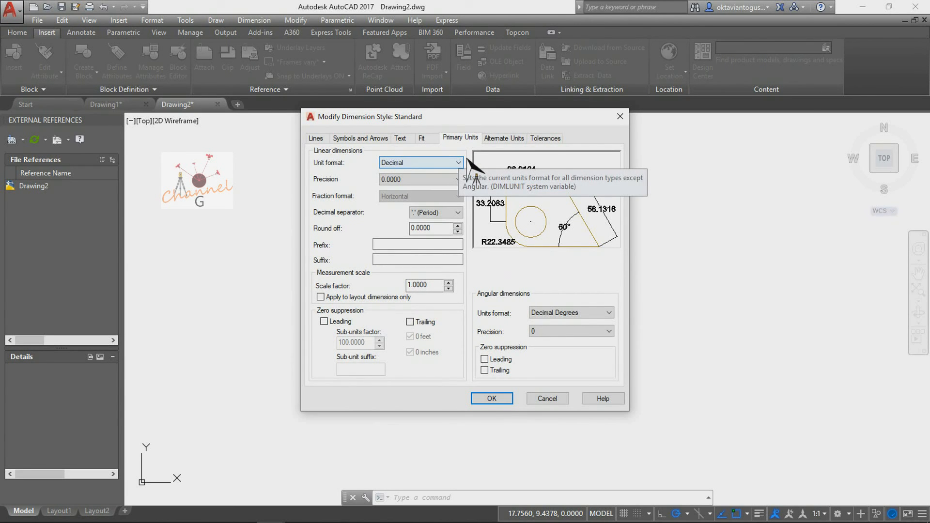
{"action": "left_click", "coordinate": [581, 314]}
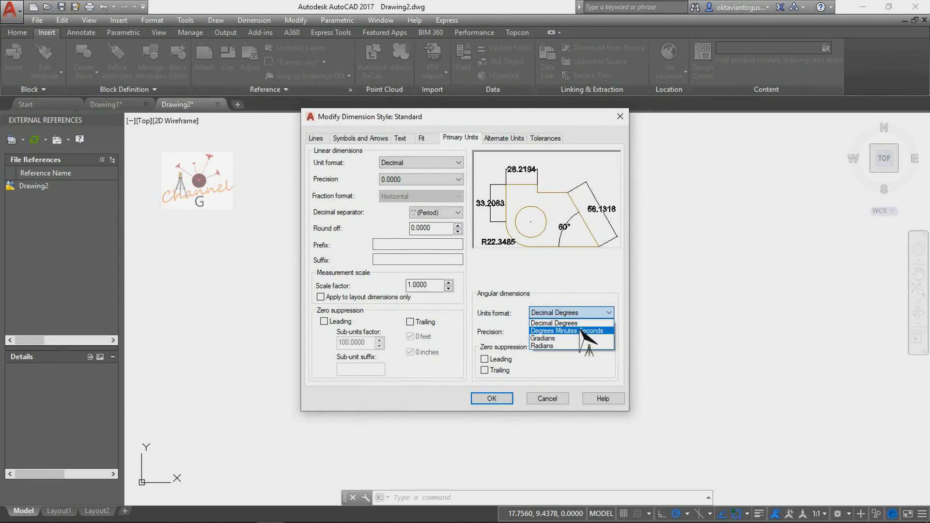
{"action": "left_click", "coordinate": [581, 331]}
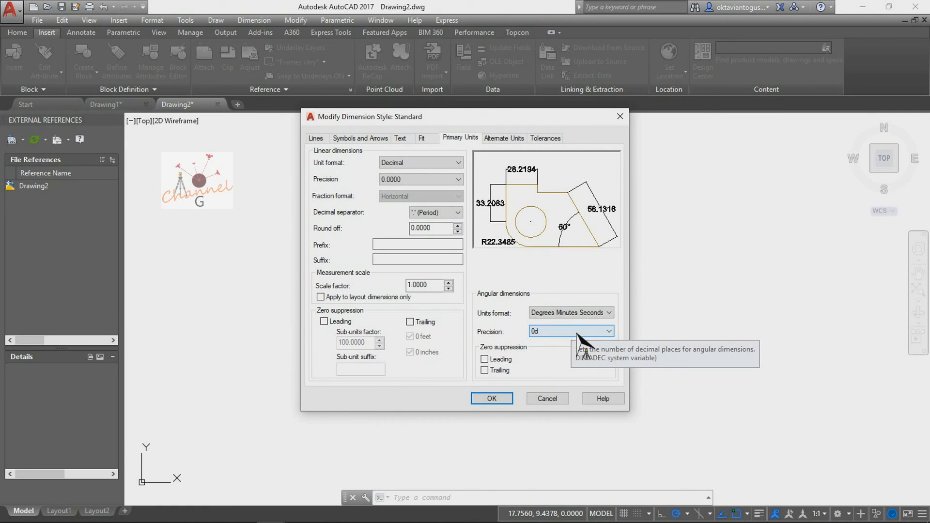
{"action": "left_click", "coordinate": [577, 332]}
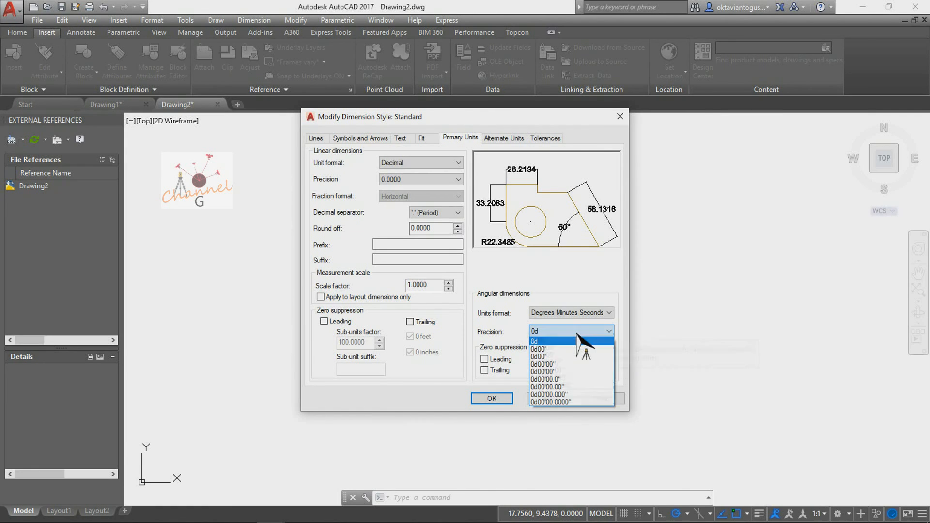
{"action": "left_click", "coordinate": [571, 364]}
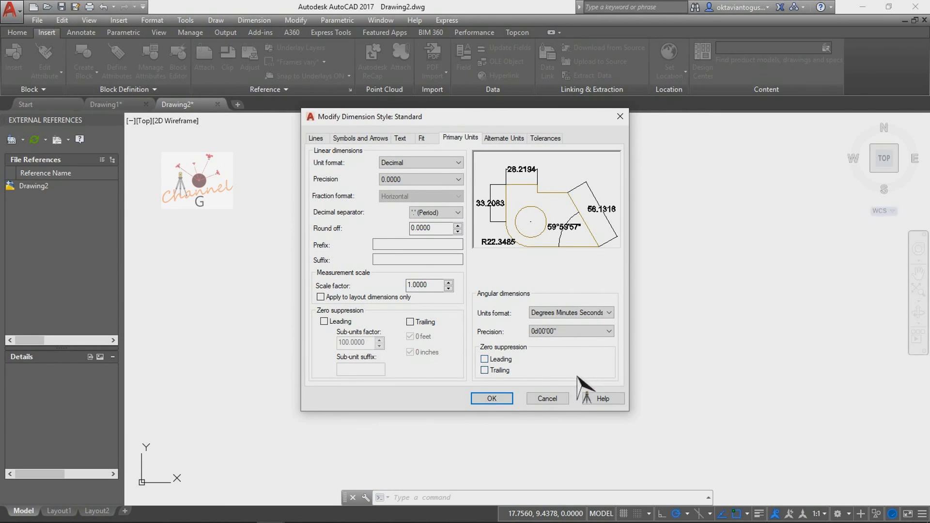
{"action": "left_click", "coordinate": [508, 399]}
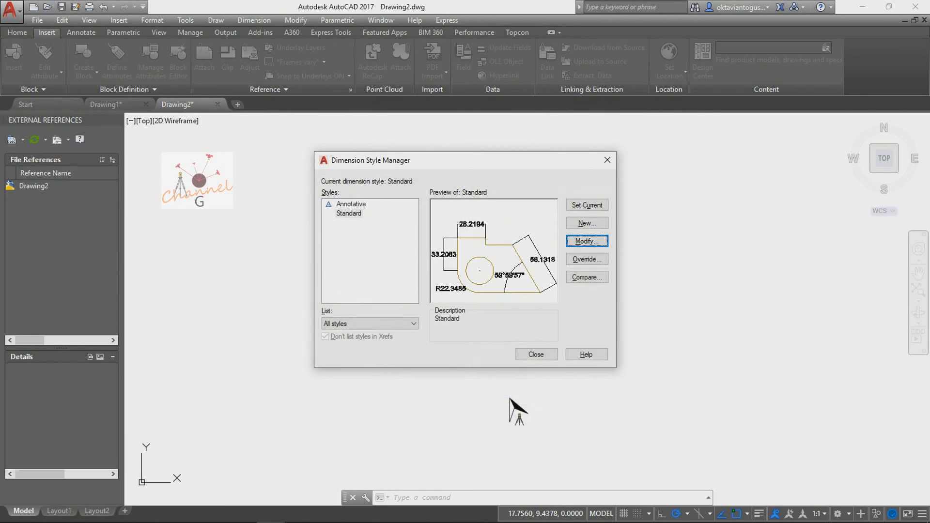
{"action": "left_click", "coordinate": [536, 355]}
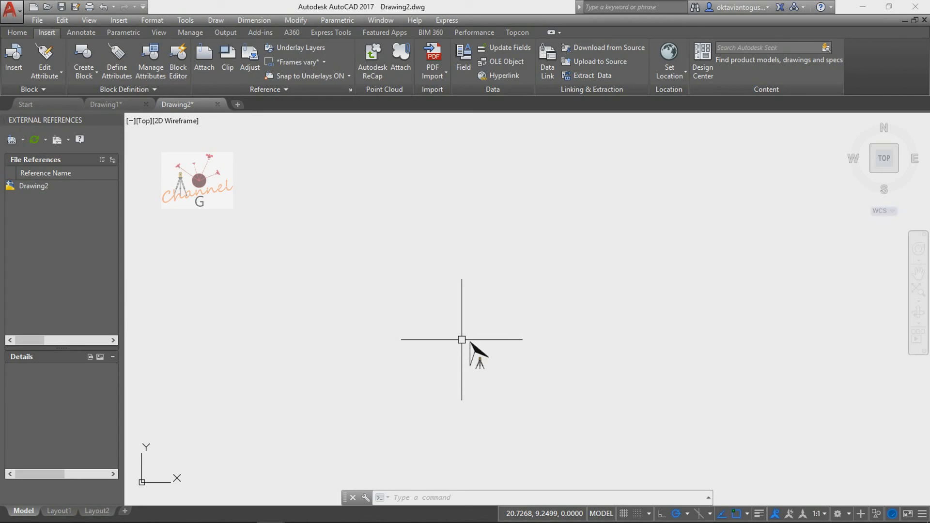
- Start a line at 0,0 and draw its first segment 70 units long at an angle of 30d40'50"
{"action": "type", "text": "LINE"}
{"action": "key", "text": "Return"}
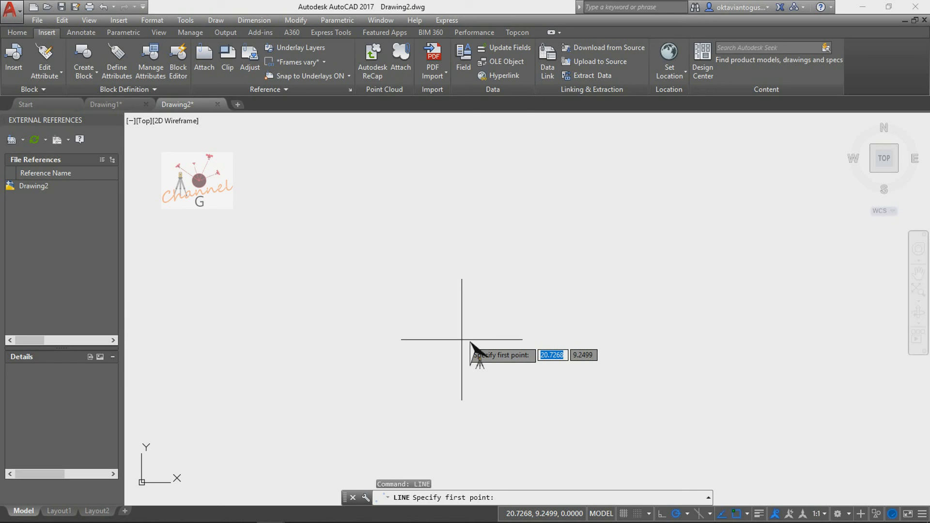
{"action": "type", "text": "0,0"}
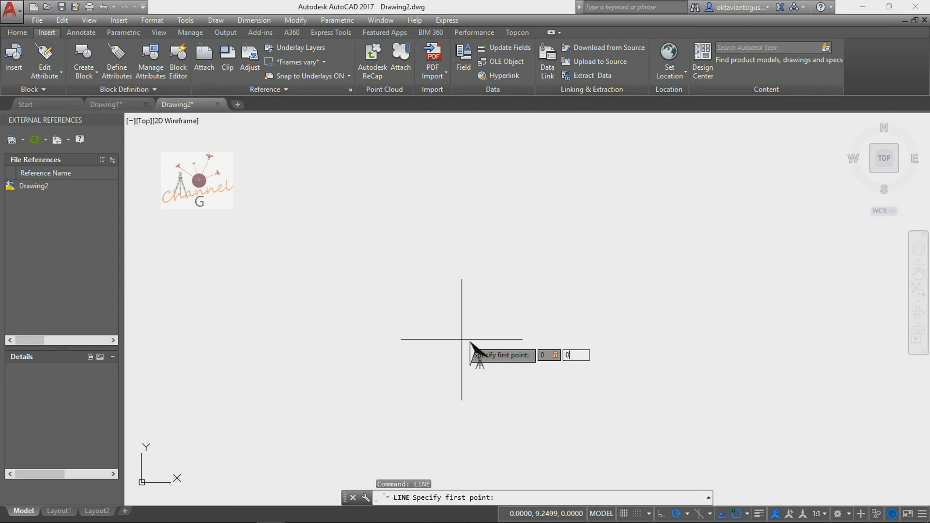
{"action": "key", "text": "Return"}
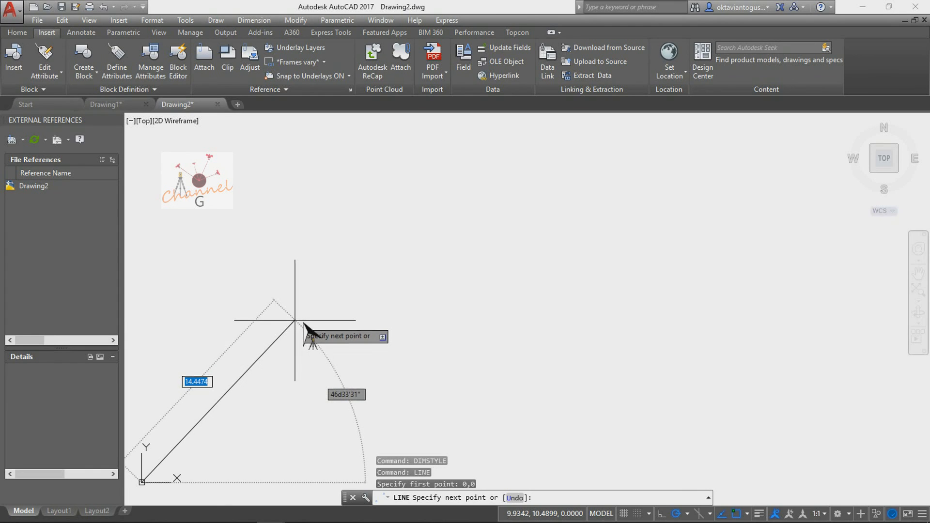
{"action": "type", "text": "@"}
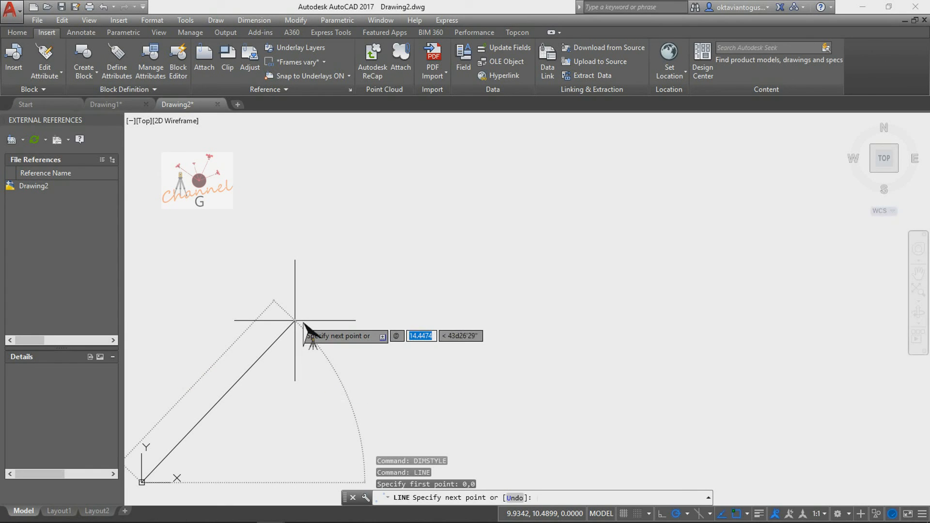
{"action": "type", "text": "70"}
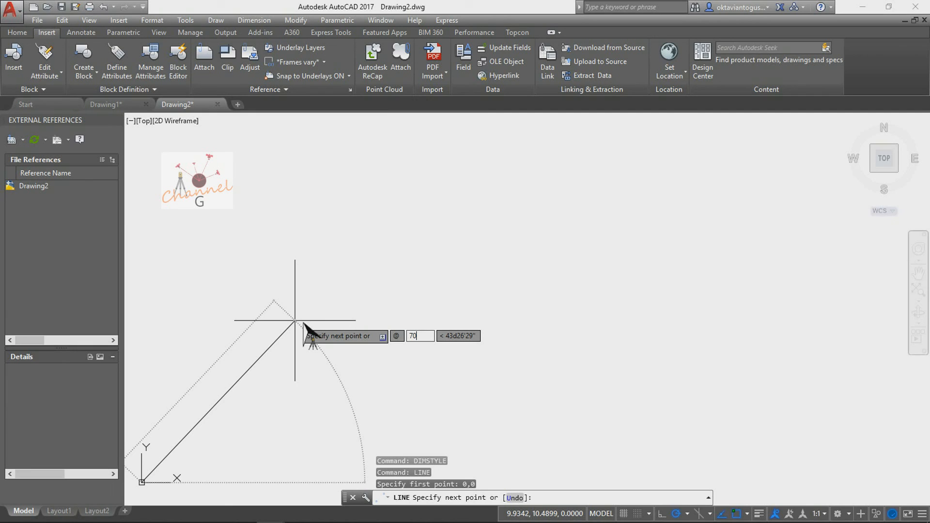
{"action": "key", "text": "Tab"}
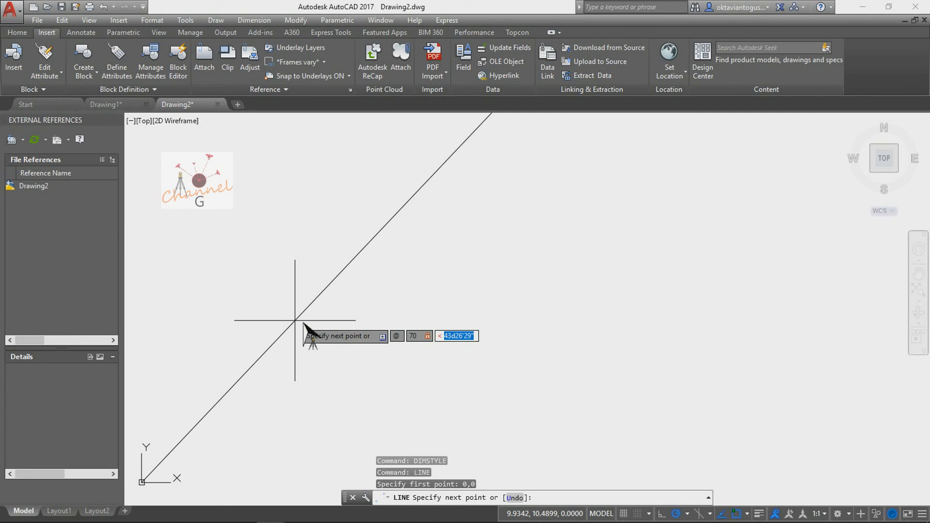
{"action": "type", "text": "30d"}
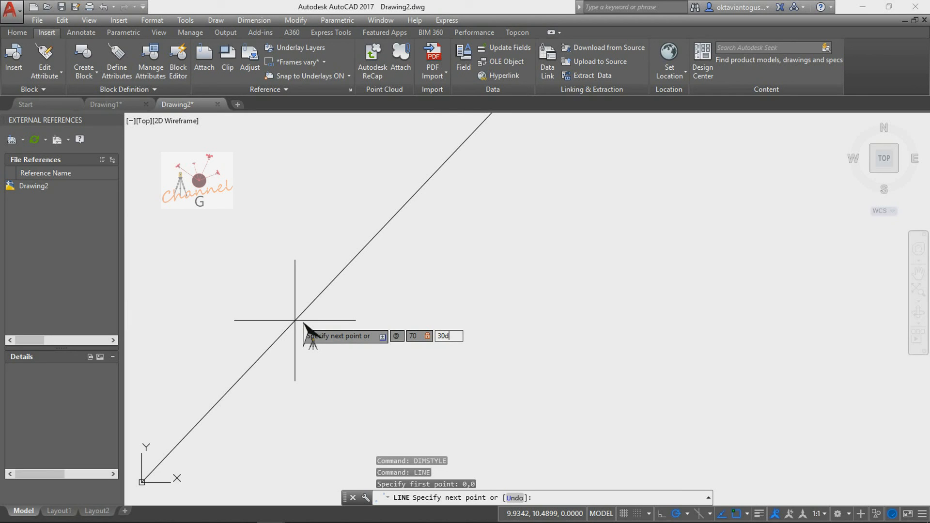
{"action": "type", "text": "40'50\""}
{"action": "key", "text": "Return"}
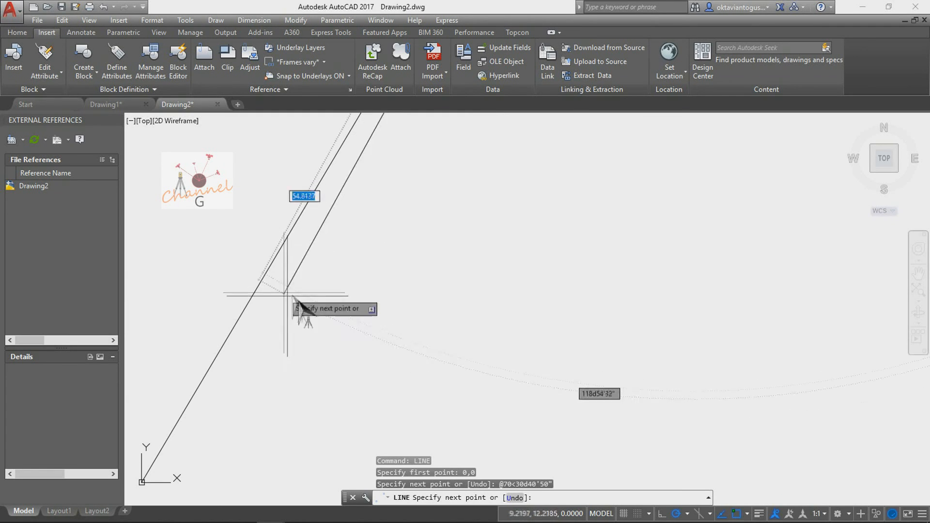
- Continue the line with a second segment 50 units long at an angle of 100d50'30"
{"action": "scroll", "coordinate": [313, 316], "scroll_direction": "down", "scroll_amount": 1}
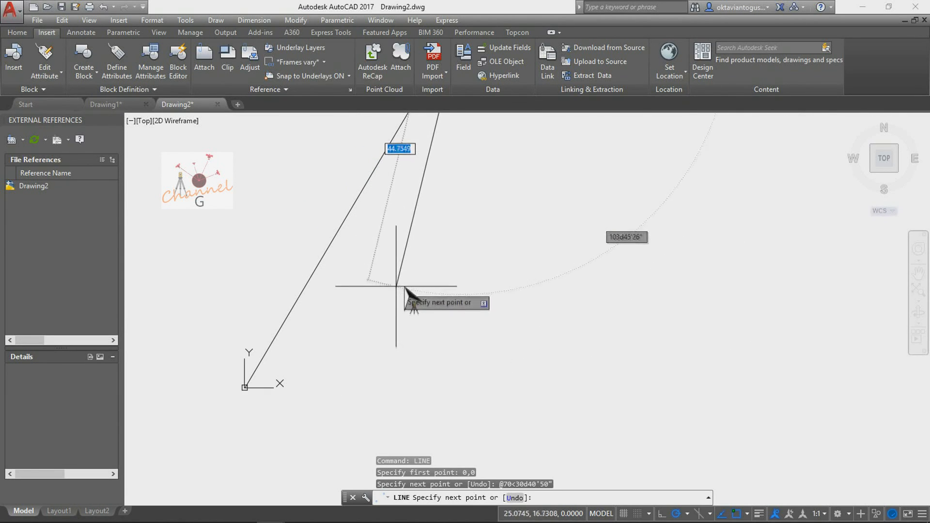
{"action": "middle_click_drag", "start_coordinate": [413, 256], "coordinate": [357, 411]}
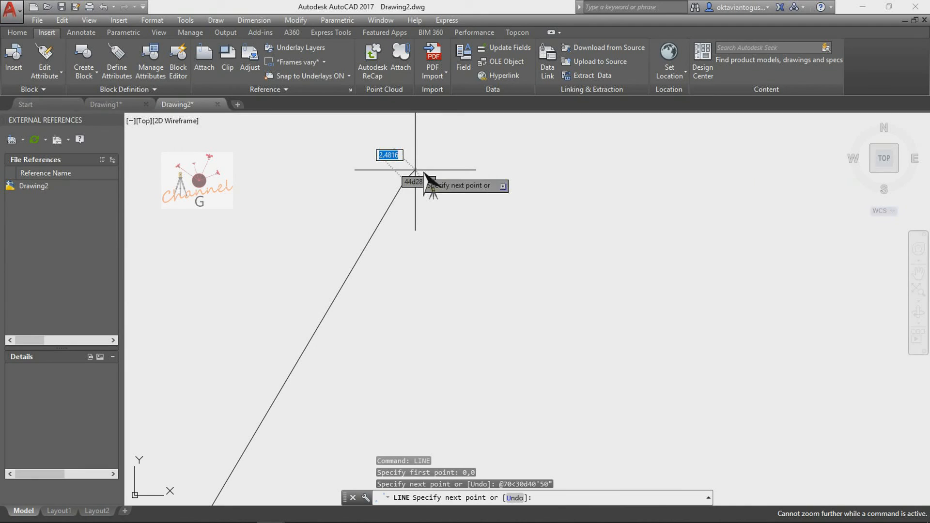
{"action": "mouse_move", "coordinate": [447, 208]}
{"action": "middle_mouse_down"}
{"action": "mouse_move", "coordinate": [484, 182]}
{"action": "mouse_move", "coordinate": [474, 198]}
{"action": "middle_mouse_up"}
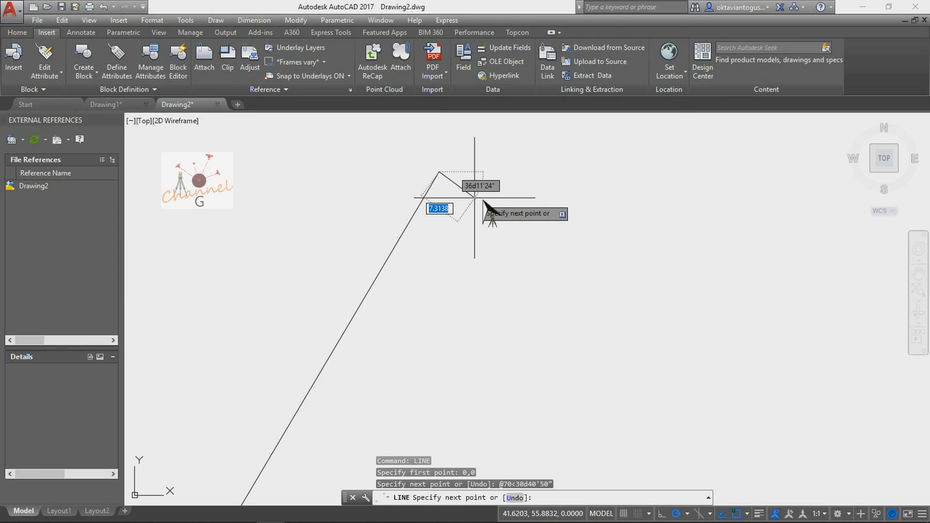
{"action": "type", "text": "@50"}
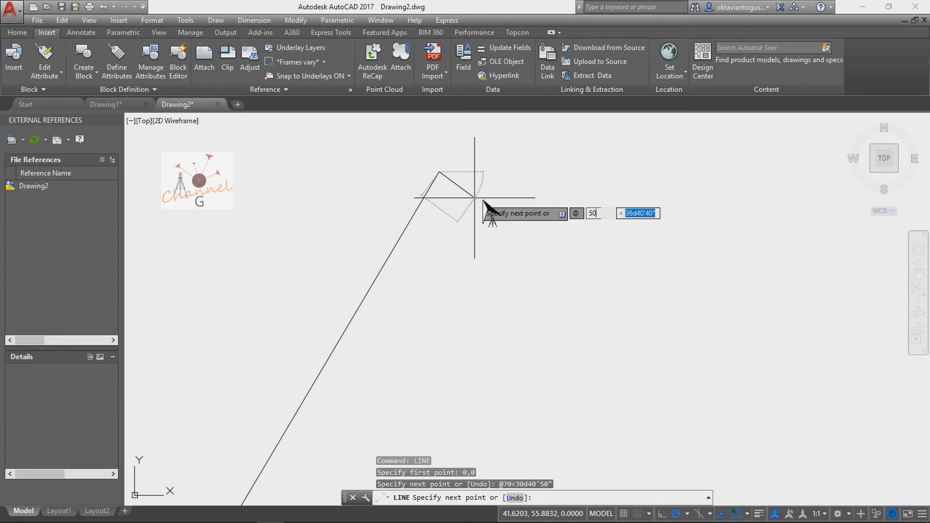
{"action": "key", "text": "Tab"}
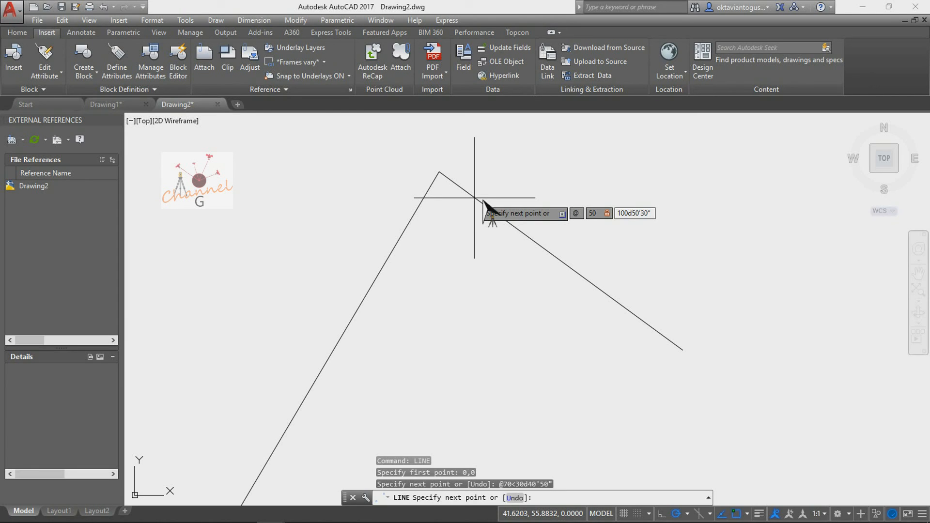
{"action": "key", "text": "Return"}
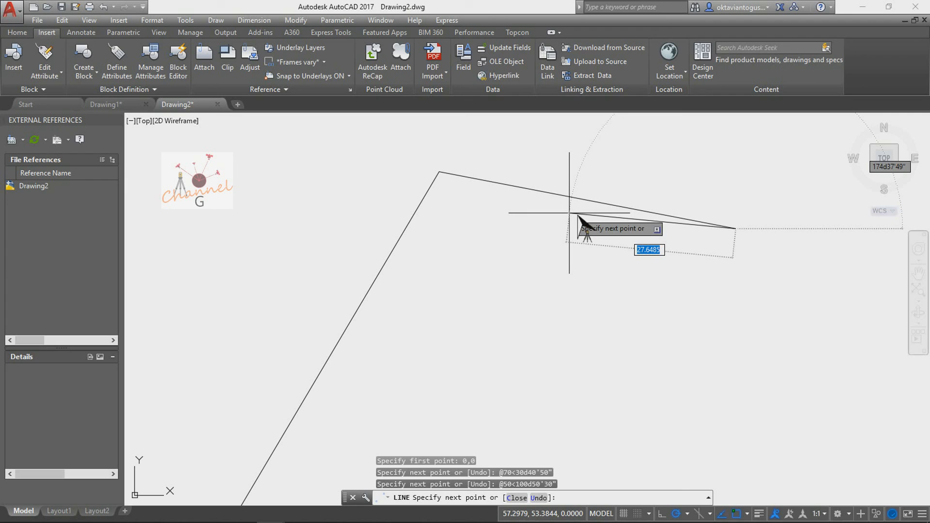
- Add a third segment 40 units long at an angle of 170d10'20" and end the line
{"action": "type", "text": "@40<170d10'20\""}
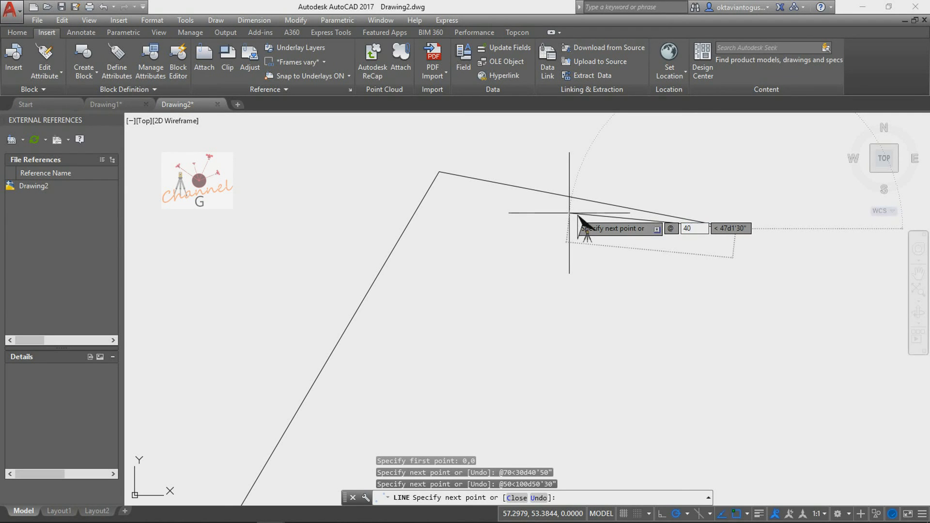
{"action": "key", "text": "Tab"}
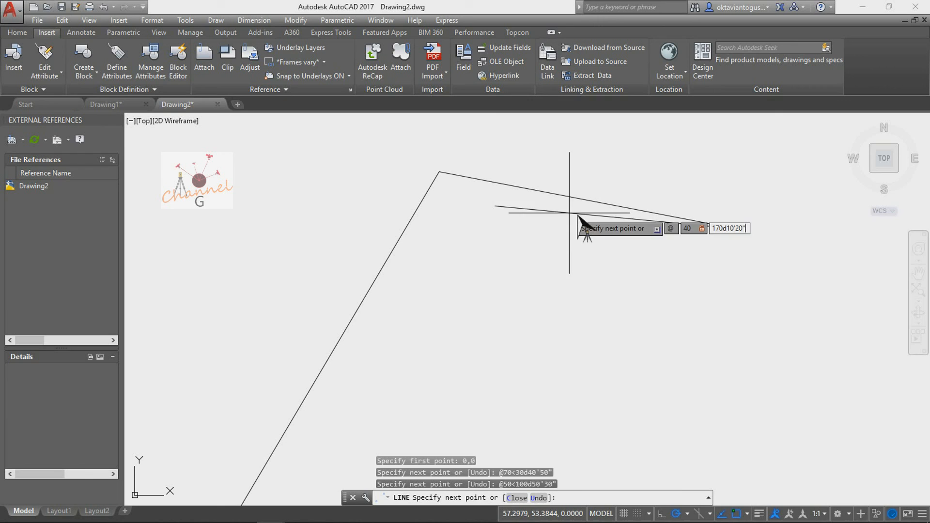
{"action": "key", "text": "Return"}
{"action": "scroll", "coordinate": [560, 239], "scroll_direction": "down", "scroll_amount": 1}
{"action": "key", "text": "Escape"}
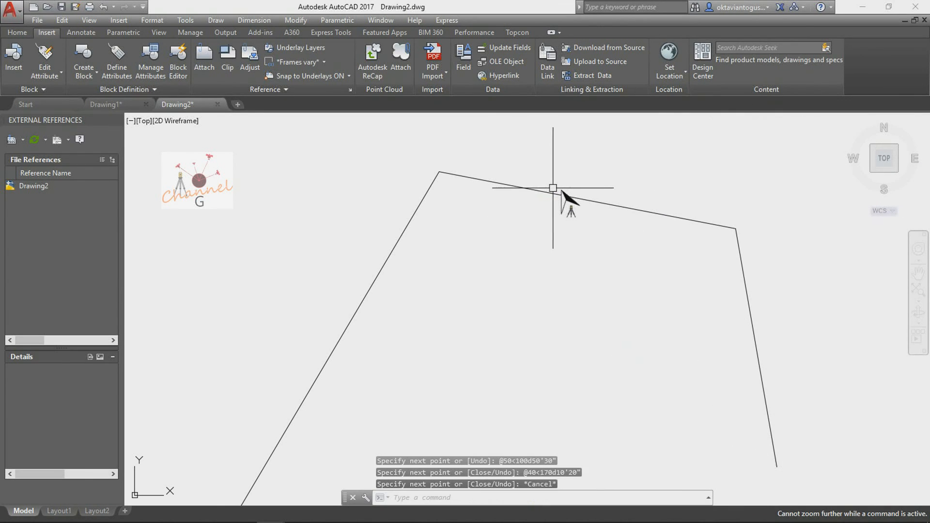
- Draw a vertical north reference line straight up from the figure's start point at the origin
{"action": "scroll", "coordinate": [557, 192], "scroll_direction": "down", "scroll_amount": 5}
{"action": "scroll", "coordinate": [551, 213], "scroll_direction": "up", "scroll_amount": 3}
{"action": "scroll", "coordinate": [455, 220], "scroll_direction": "up", "scroll_amount": 2}
{"action": "middle_click_drag", "start_coordinate": [426, 284], "coordinate": [404, 342]}
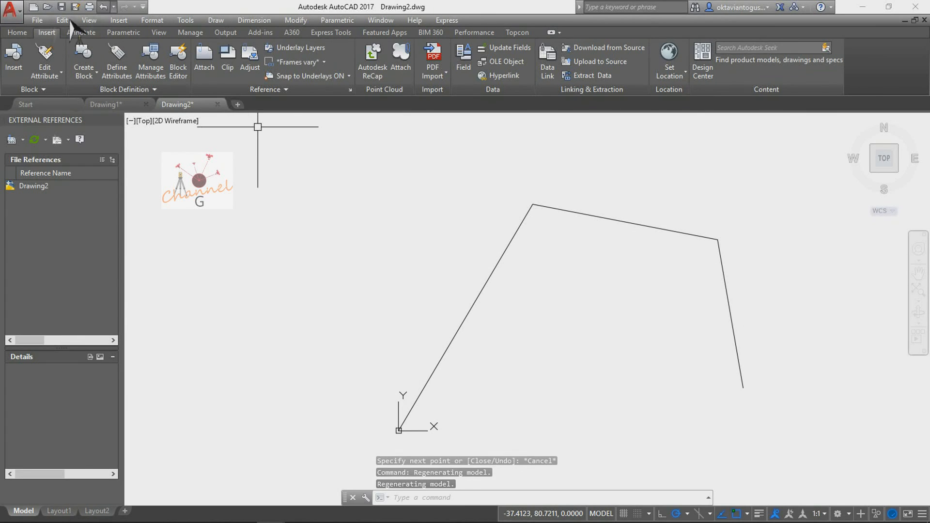
{"action": "left_click", "coordinate": [17, 32]}
{"action": "left_click", "coordinate": [13, 58]}
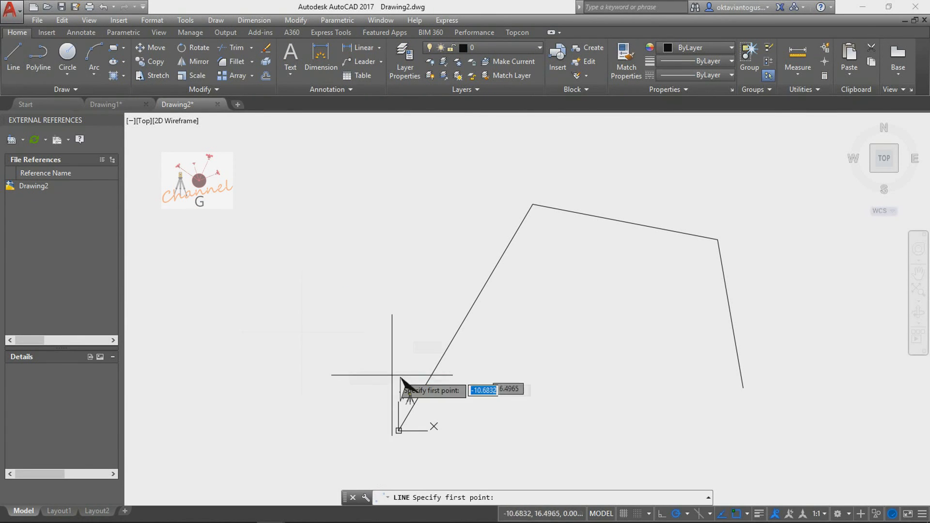
{"action": "left_click", "coordinate": [398, 430]}
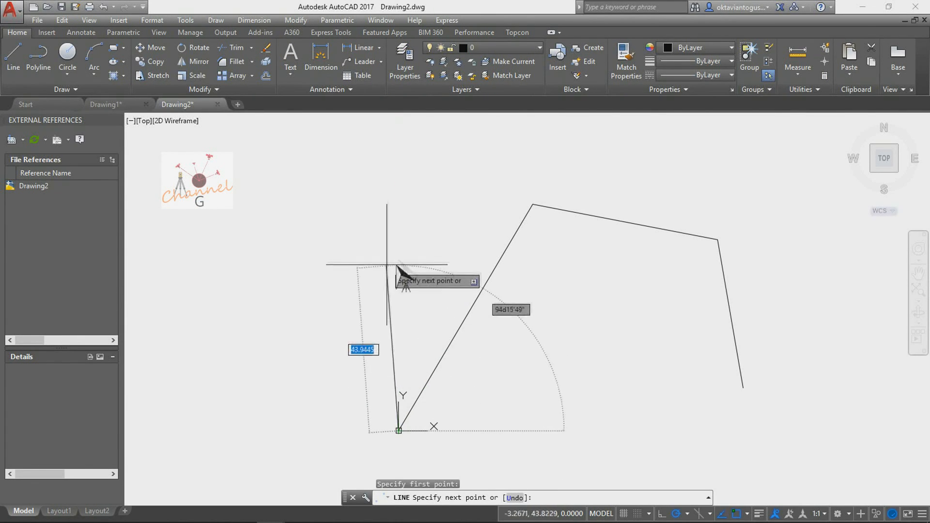
{"action": "left_click", "coordinate": [398, 252]}
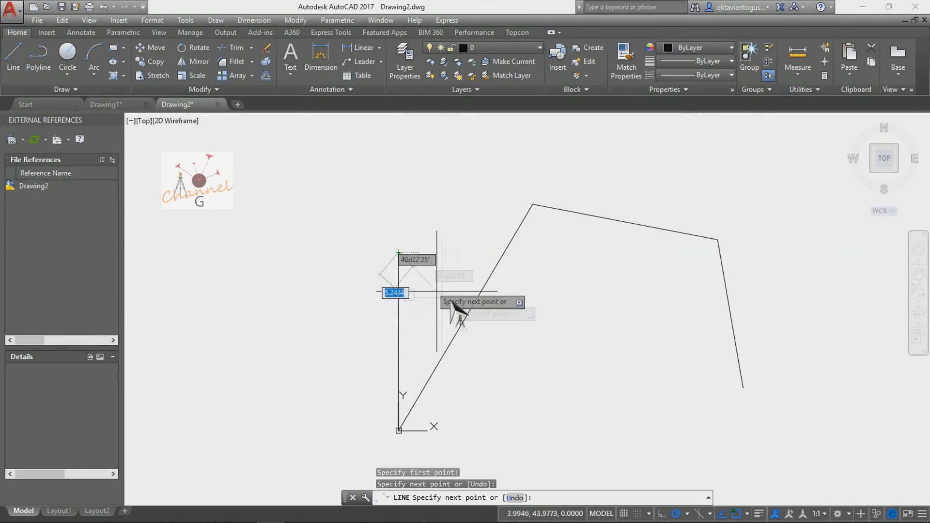
{"action": "key", "text": "Escape"}
- Draw a vertical north reference line straight up from the vertex joining the first and second segments
{"action": "scroll", "coordinate": [450, 334], "scroll_direction": "down", "scroll_amount": 3}
{"action": "scroll", "coordinate": [480, 223], "scroll_direction": "up", "scroll_amount": 6}
{"action": "key", "text": "Return"}
{"action": "left_click", "coordinate": [531, 295]}
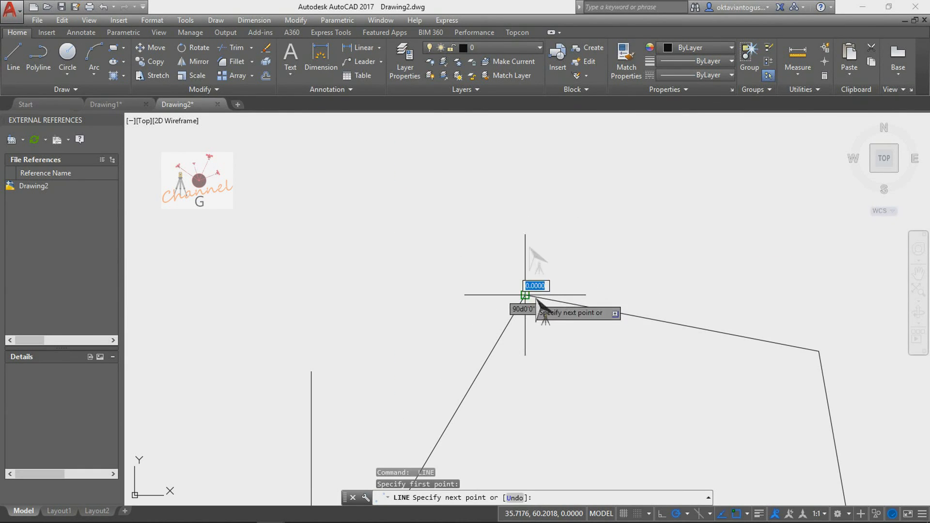
{"action": "scroll", "coordinate": [532, 247], "scroll_direction": "down", "scroll_amount": 2}
{"action": "left_click", "coordinate": [525, 161]}
{"action": "key", "text": "Escape"}
- Draw a vertical north reference line about 31 units long up from the vertex joining the second and third segments
{"action": "key", "text": "Return"}
{"action": "left_click", "coordinate": [709, 319]}
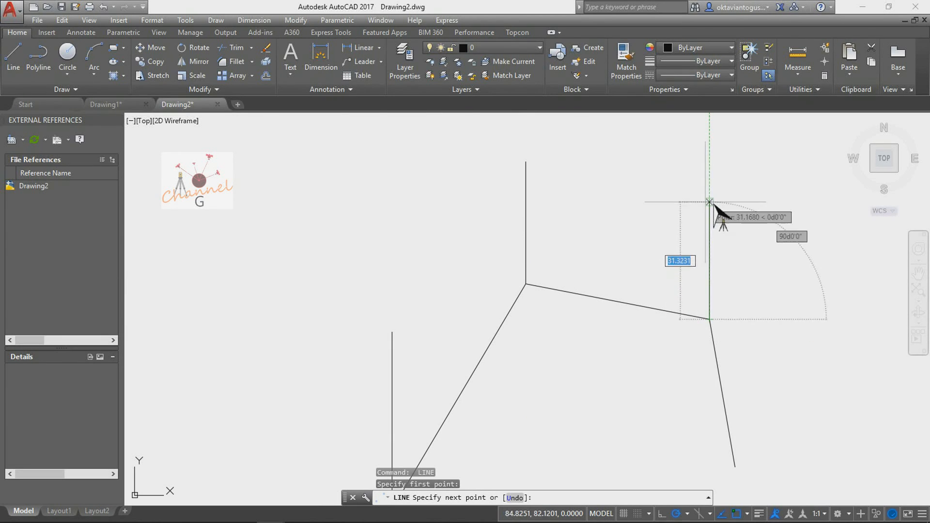
{"action": "left_click", "coordinate": [709, 206]}
{"action": "key", "text": "Escape"}
- Dimension the length of the first segment, placing the aligned dimension on its lower-right side
{"action": "scroll", "coordinate": [639, 266], "scroll_direction": "down", "scroll_amount": 2}
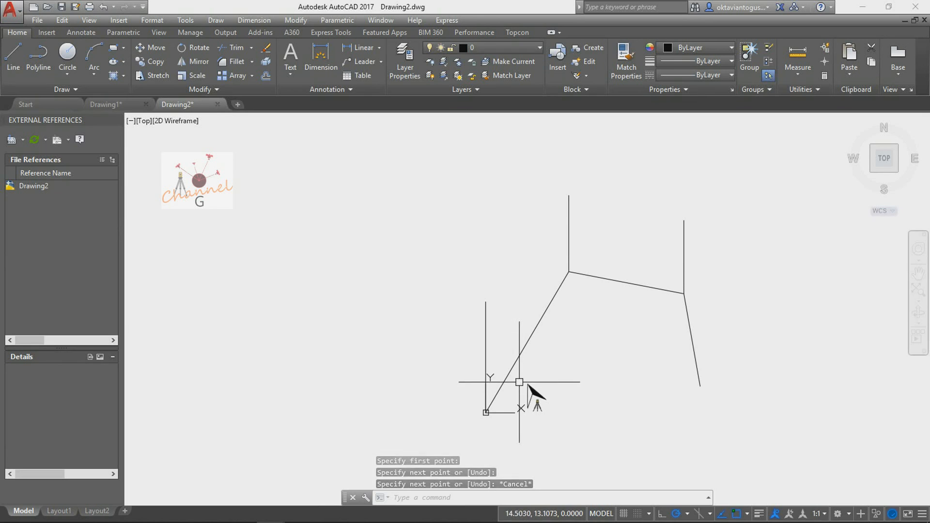
{"action": "type", "text": "dim"}
{"action": "key", "text": "Return"}
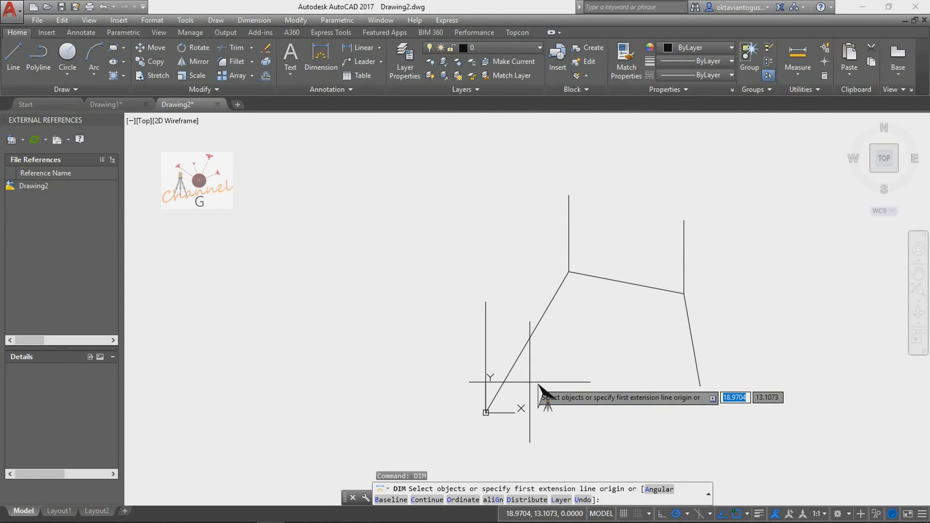
{"action": "left_click", "coordinate": [485, 413]}
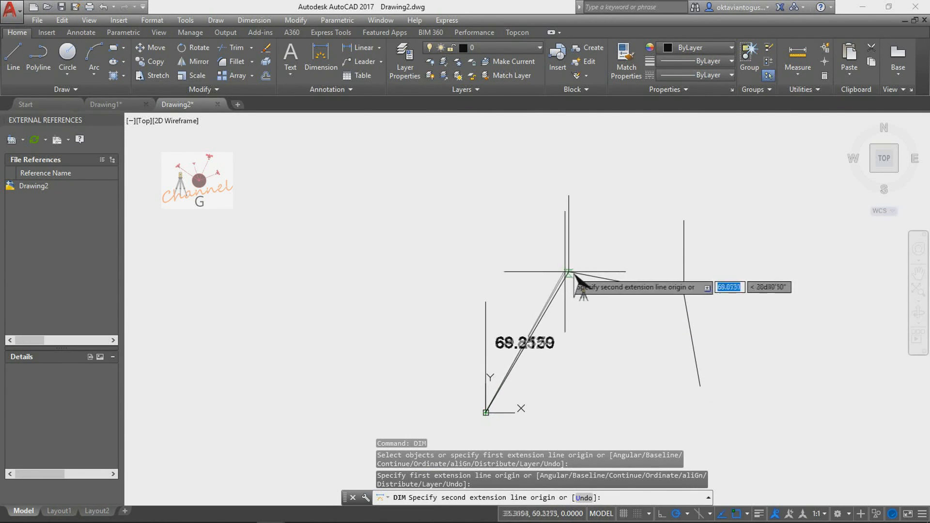
{"action": "left_click", "coordinate": [568, 271]}
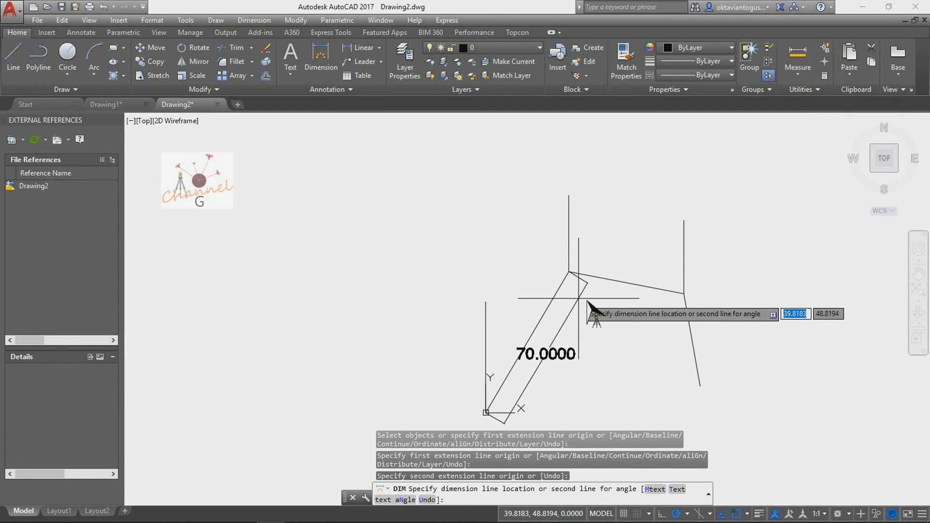
{"action": "left_click", "coordinate": [578, 299]}
{"action": "key", "text": "Escape"}
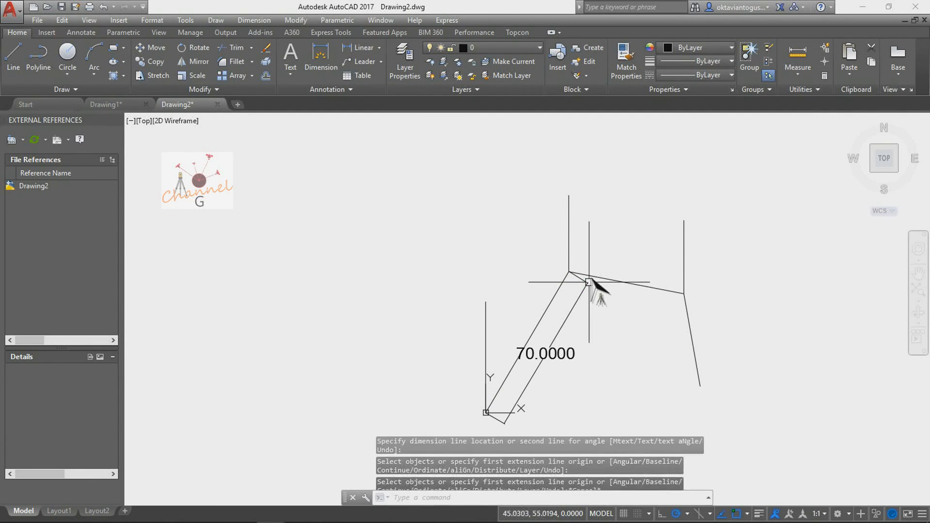
{"action": "key", "text": "Escape"}
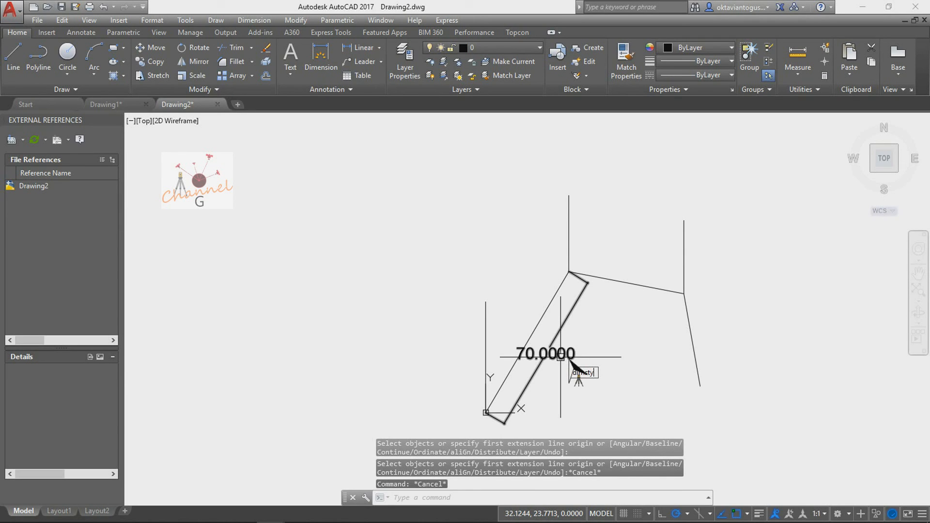
- Modify the Standard dimension style to use a linear precision of 0.00, then save and close the style manager
{"action": "type", "text": "dimstyle"}
{"action": "key", "text": "Return"}
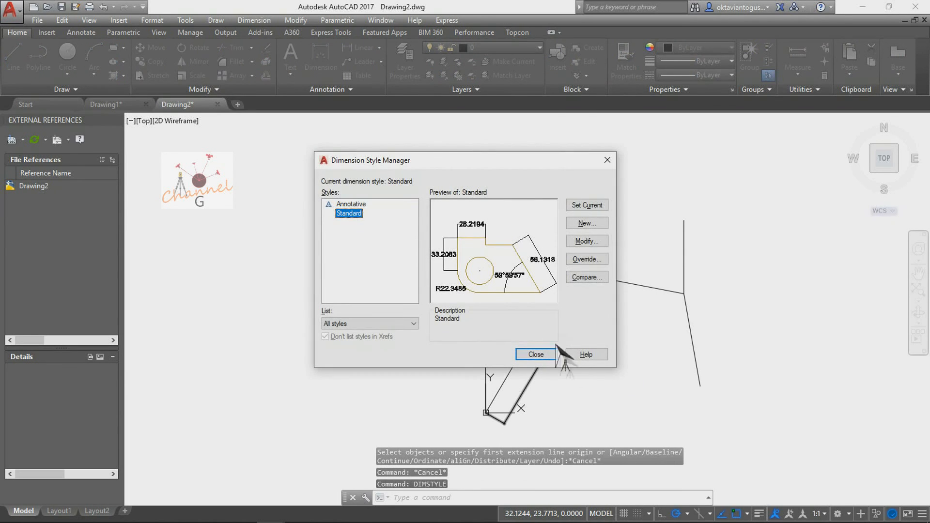
{"action": "left_click", "coordinate": [595, 242]}
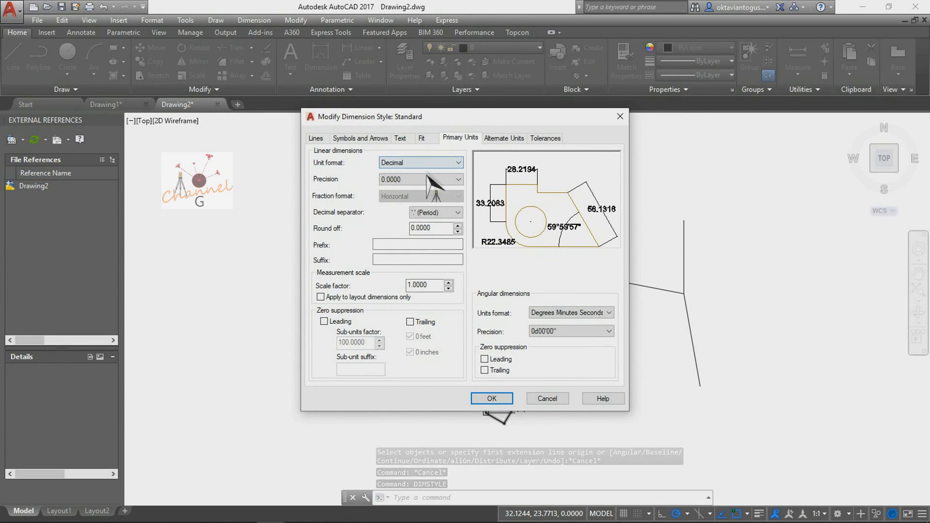
{"action": "left_click", "coordinate": [446, 178]}
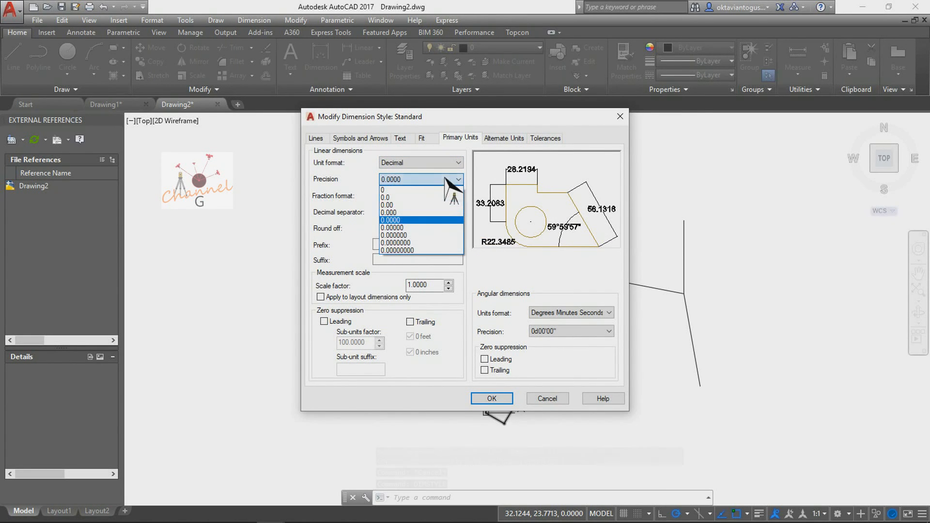
{"action": "left_click", "coordinate": [412, 206]}
{"action": "left_click", "coordinate": [504, 404]}
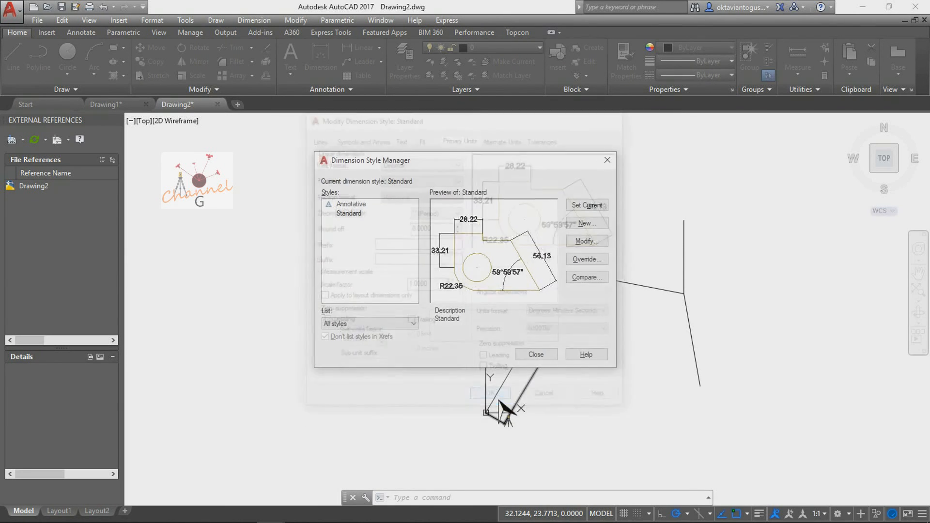
{"action": "left_click", "coordinate": [535, 355]}
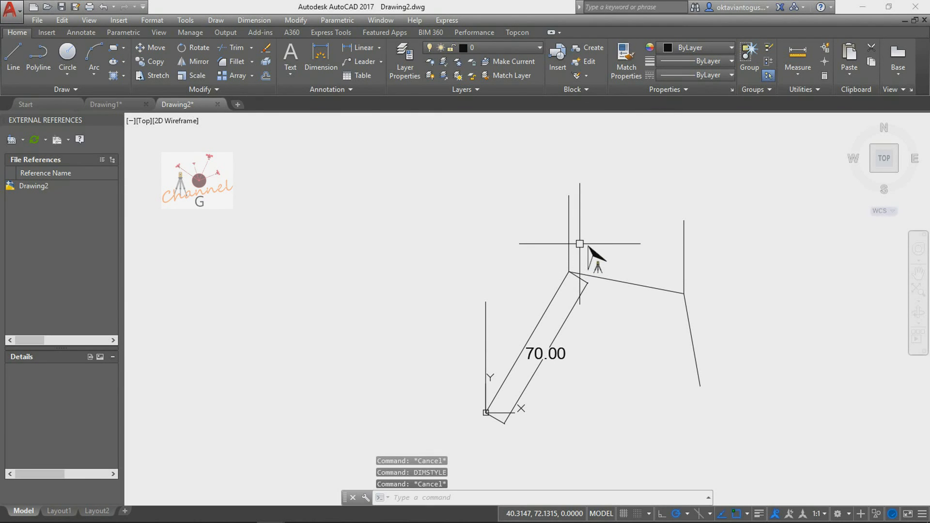
{"action": "scroll", "coordinate": [580, 269], "scroll_direction": "up", "scroll_amount": 1}
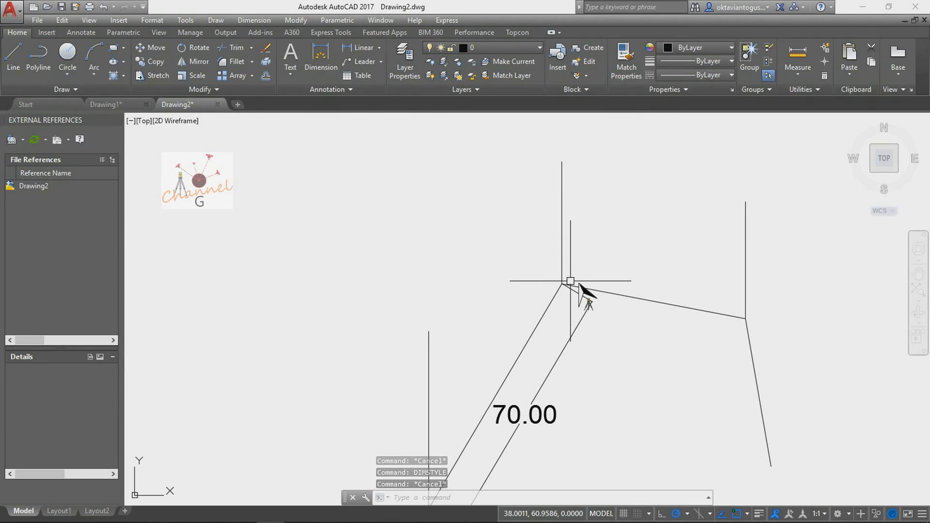
- Dimension the length of the second segment, placing the aligned dimension just above it
{"action": "type", "text": "dim"}
{"action": "key", "text": "Return"}
{"action": "key", "text": "Return"}
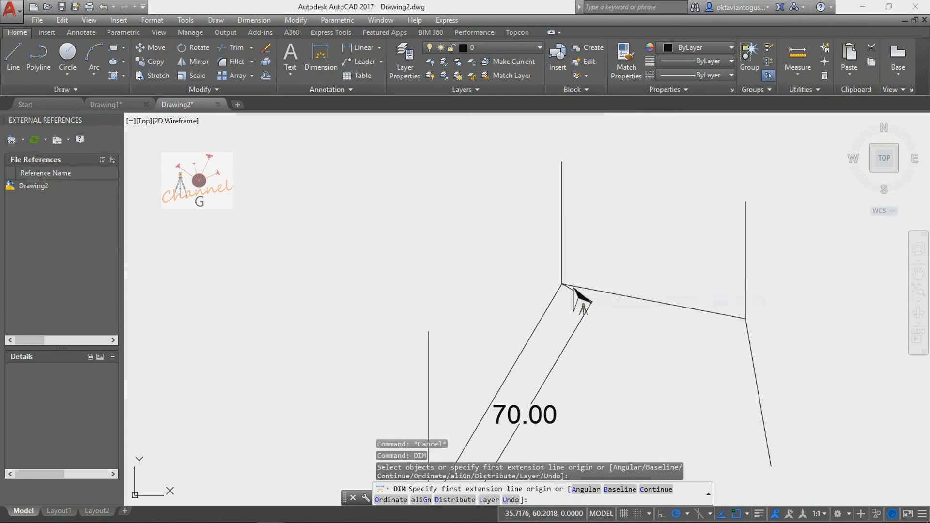
{"action": "left_click", "coordinate": [564, 284]}
{"action": "left_click", "coordinate": [745, 312]}
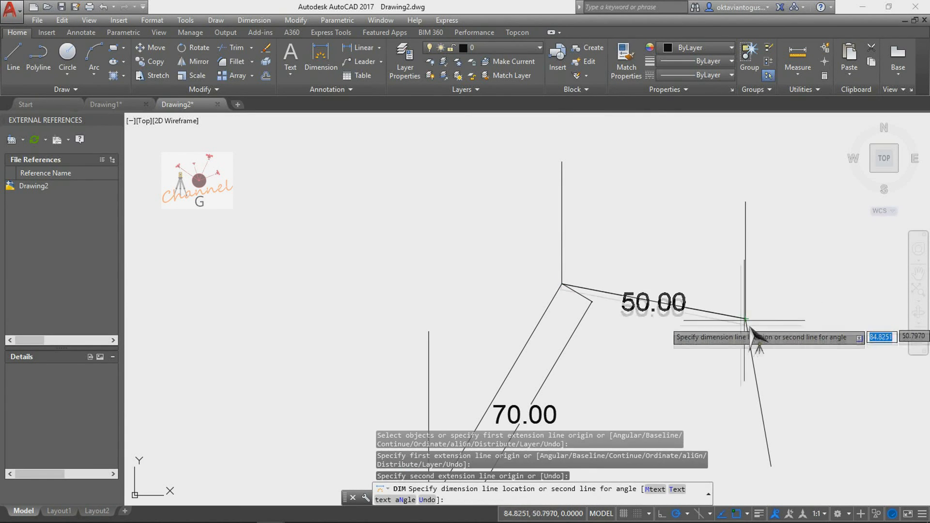
{"action": "left_click", "coordinate": [744, 309]}
- Dimension the length of the third segment, placing the aligned dimension on its left side
{"action": "left_click", "coordinate": [744, 322]}
{"action": "left_click", "coordinate": [770, 466]}
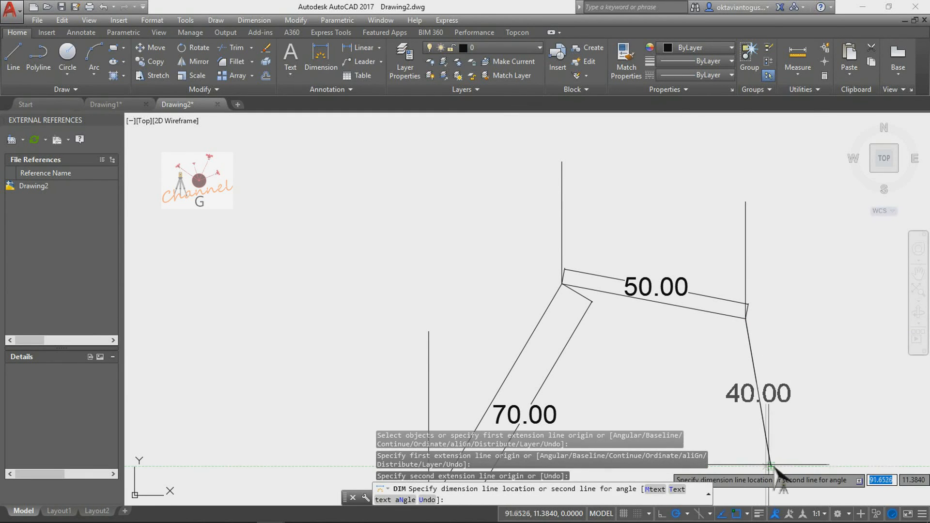
{"action": "left_click", "coordinate": [749, 466]}
{"action": "key", "text": "Escape"}
{"action": "scroll", "coordinate": [522, 299], "scroll_direction": "down", "scroll_amount": 2}
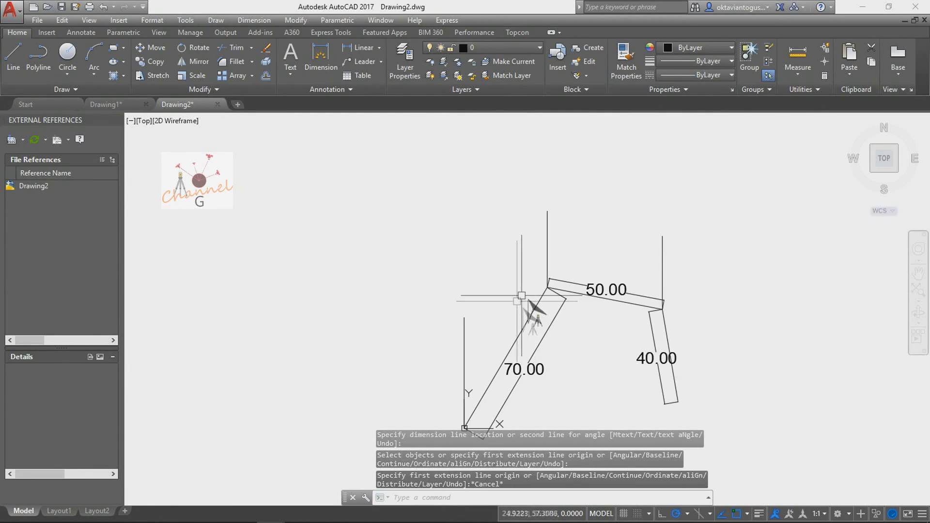
- Add an angular dimension between the first north line and the first segment, with its arc near the segment's upper end
{"action": "scroll", "coordinate": [522, 347], "scroll_direction": "up", "scroll_amount": 2}
{"action": "middle_click_drag", "start_coordinate": [477, 233], "coordinate": [461, 176]}
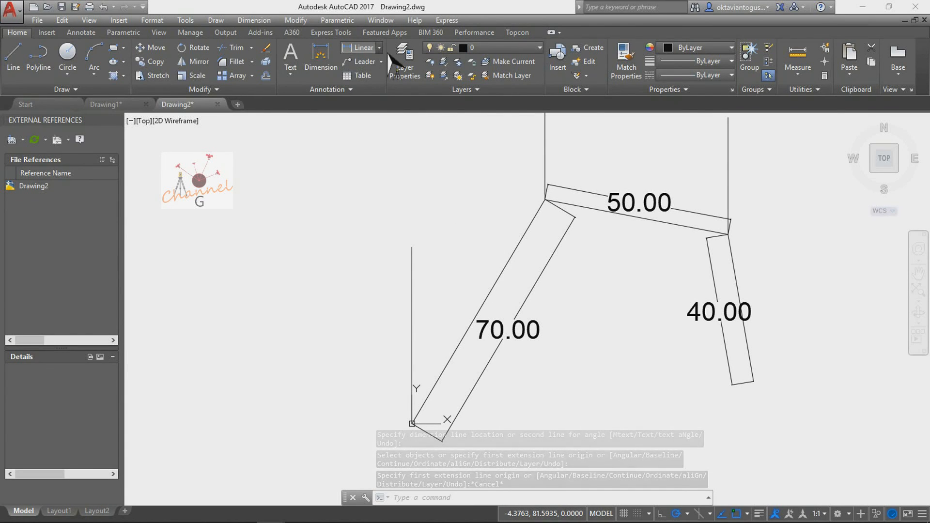
{"action": "left_click", "coordinate": [379, 47]}
{"action": "left_click", "coordinate": [380, 114]}
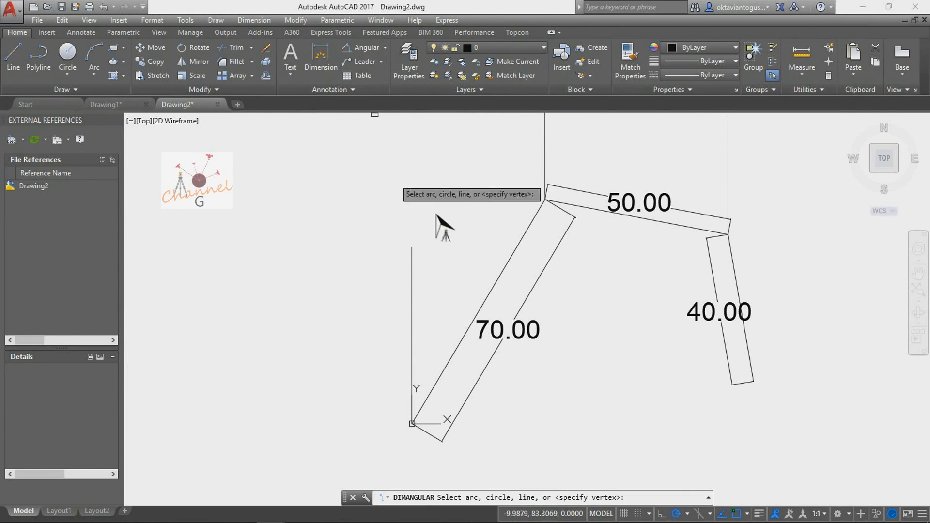
{"action": "left_click", "coordinate": [413, 324]}
{"action": "left_click", "coordinate": [448, 358]}
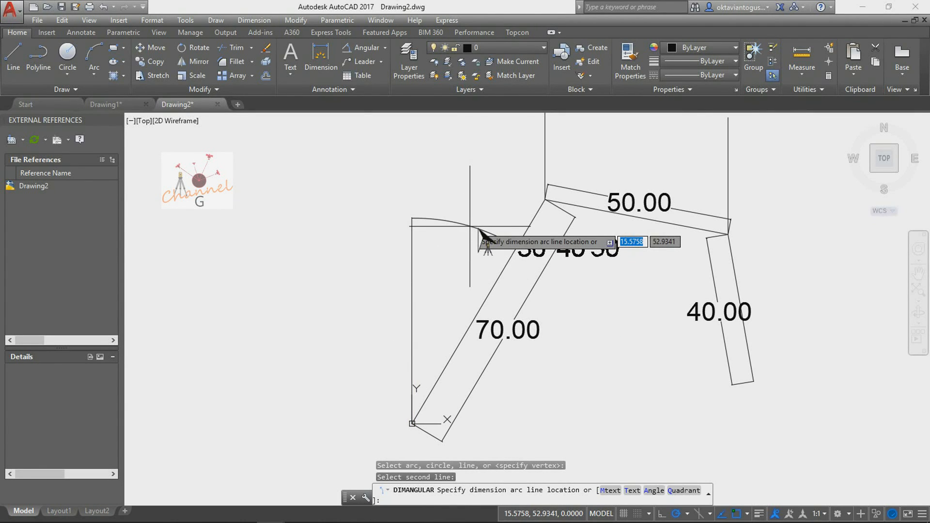
{"action": "left_click", "coordinate": [459, 186]}
{"action": "key", "text": "Escape"}
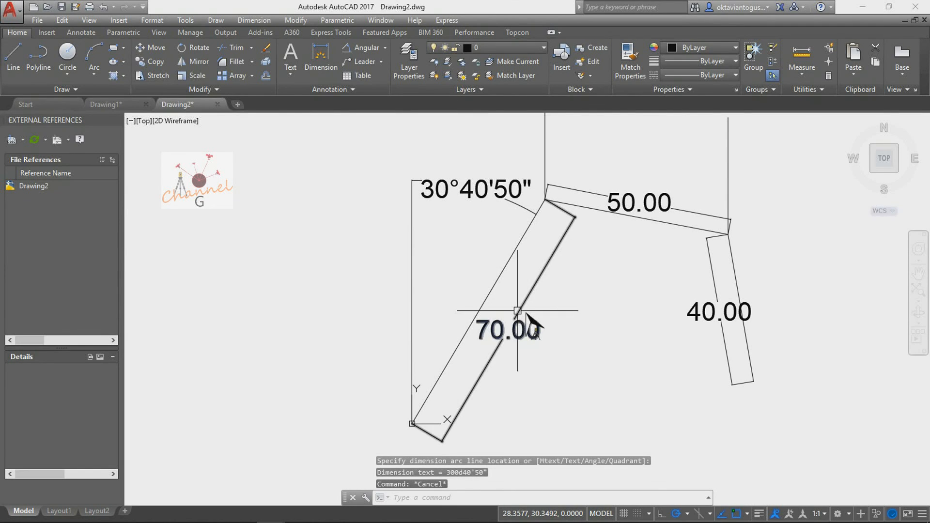
- Add an angular dimension from the middle north line to the second segment, placing the arc above the segment's length dimension
{"action": "middle_click_drag", "start_coordinate": [595, 245], "coordinate": [532, 357]}
{"action": "key", "text": "Return"}
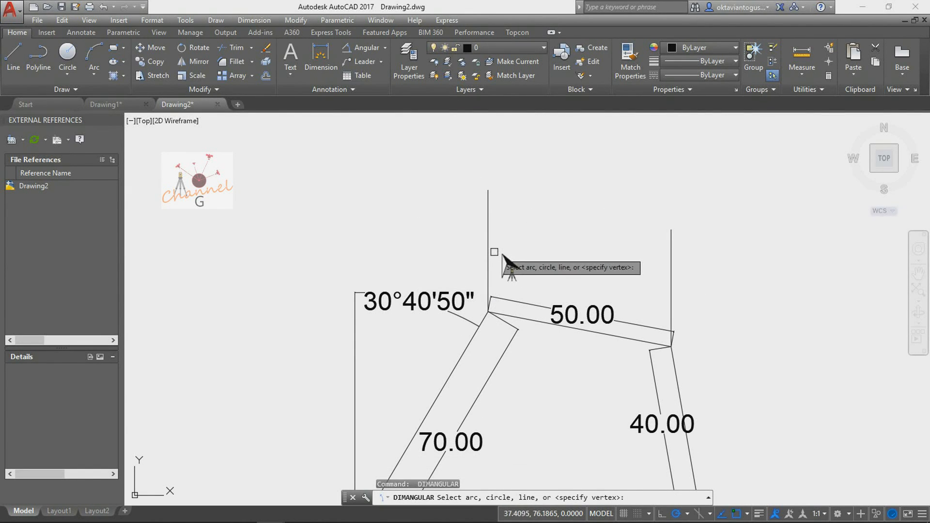
{"action": "left_click", "coordinate": [489, 250]}
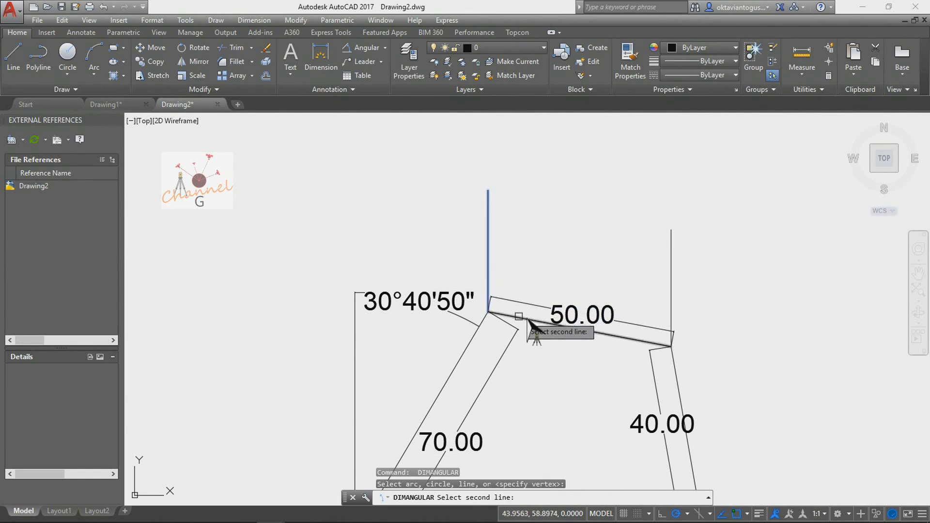
{"action": "left_click", "coordinate": [527, 320]}
{"action": "left_click", "coordinate": [583, 267]}
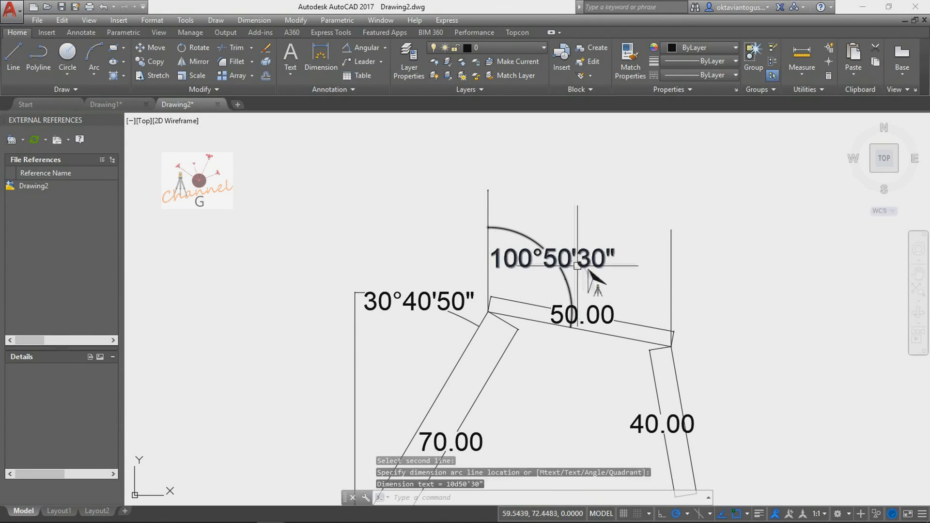
{"action": "key", "text": "Escape"}
- Add an angular dimension between the third segment and its north line, placing the arc on their right side
{"action": "scroll", "coordinate": [557, 271], "scroll_direction": "down", "scroll_amount": 2}
{"action": "scroll", "coordinate": [632, 342], "scroll_direction": "up", "scroll_amount": 4}
{"action": "scroll", "coordinate": [567, 314], "scroll_direction": "down", "scroll_amount": 2}
{"action": "key", "text": "Return"}
{"action": "left_click", "coordinate": [593, 300]}
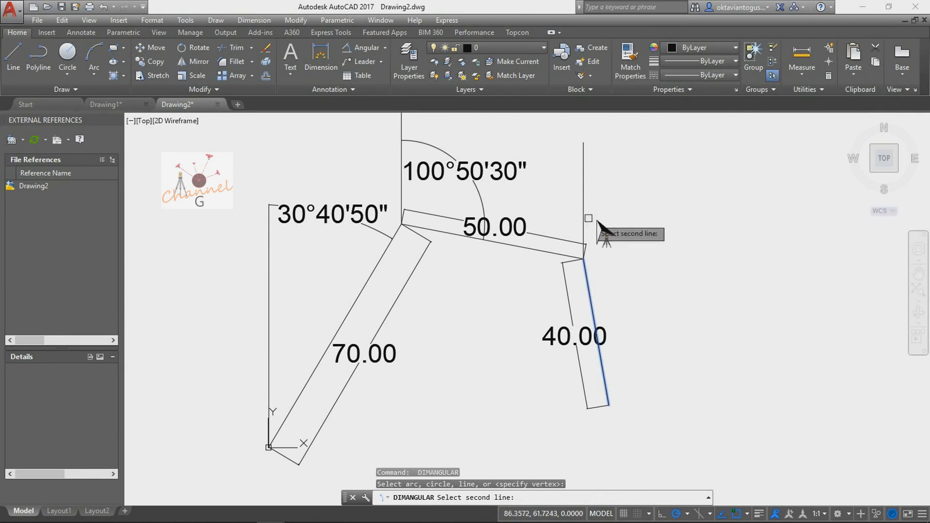
{"action": "left_click", "coordinate": [591, 219]}
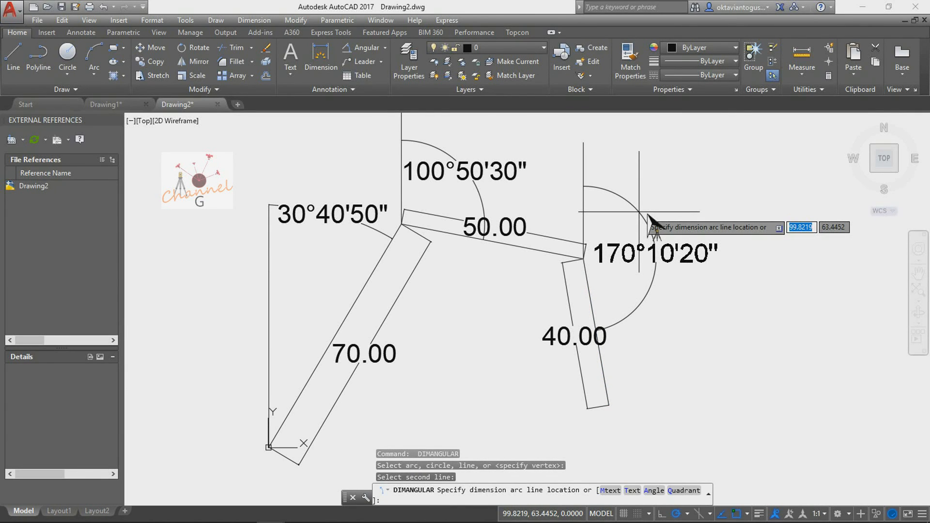
{"action": "left_click", "coordinate": [648, 216]}
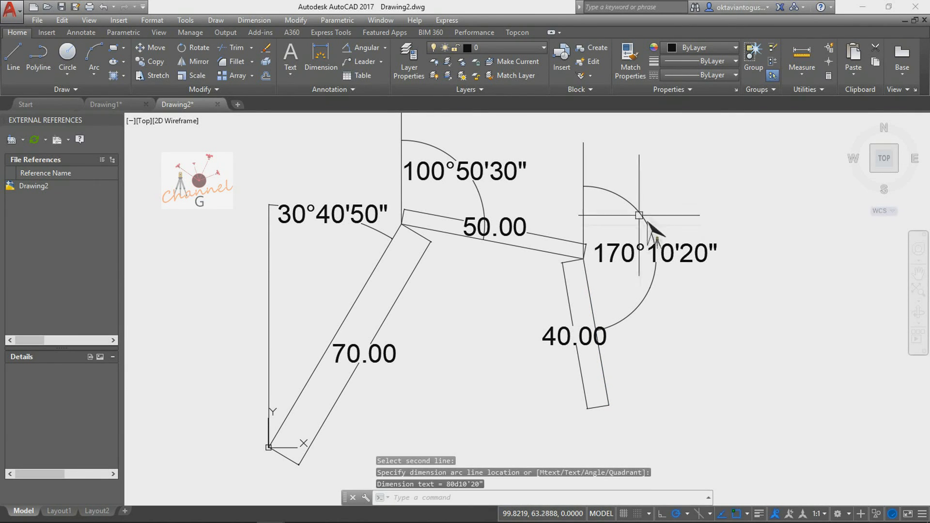
{"action": "key", "text": "Escape"}
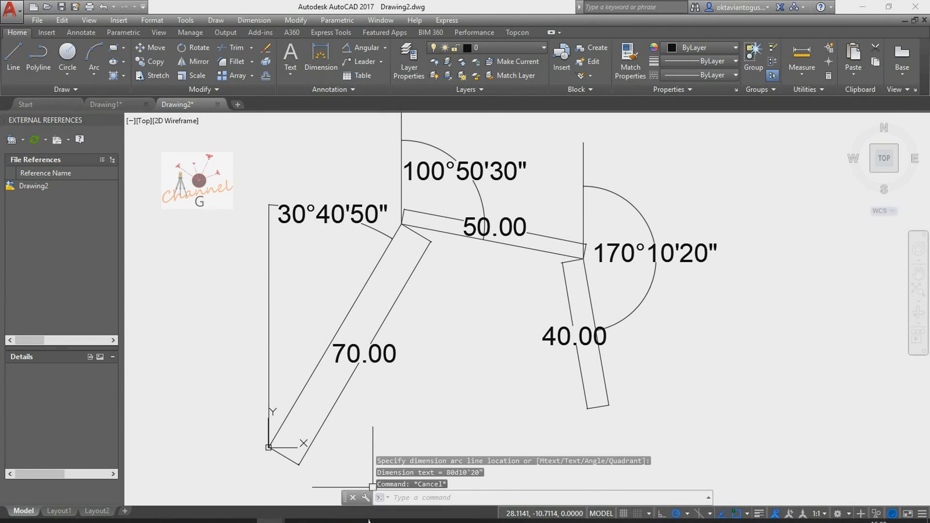
- Check the reference figure in PowerPoint and add the multiline text "Utara" above the first north line in AutoCAD
{"action": "left_click", "coordinate": [355, 511]}
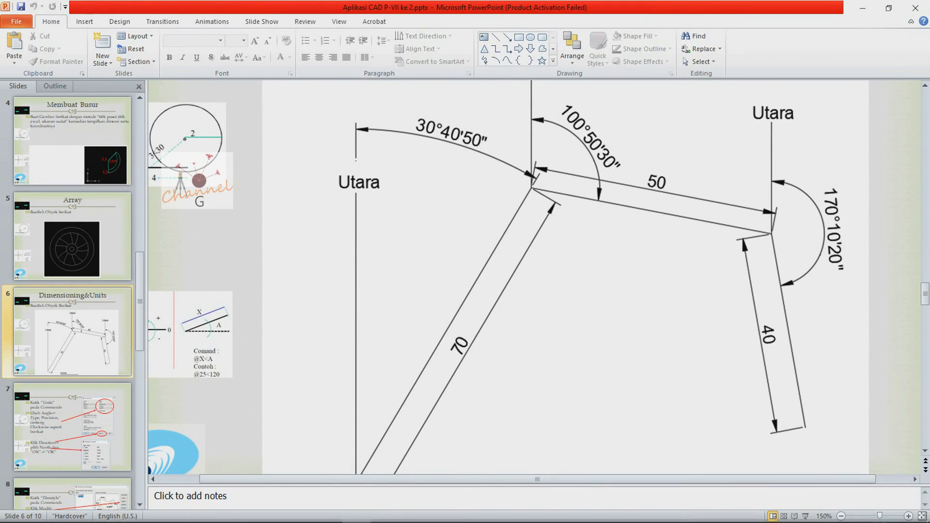
{"action": "left_click", "coordinate": [379, 516]}
{"action": "scroll", "coordinate": [361, 317], "scroll_direction": "down", "scroll_amount": 2}
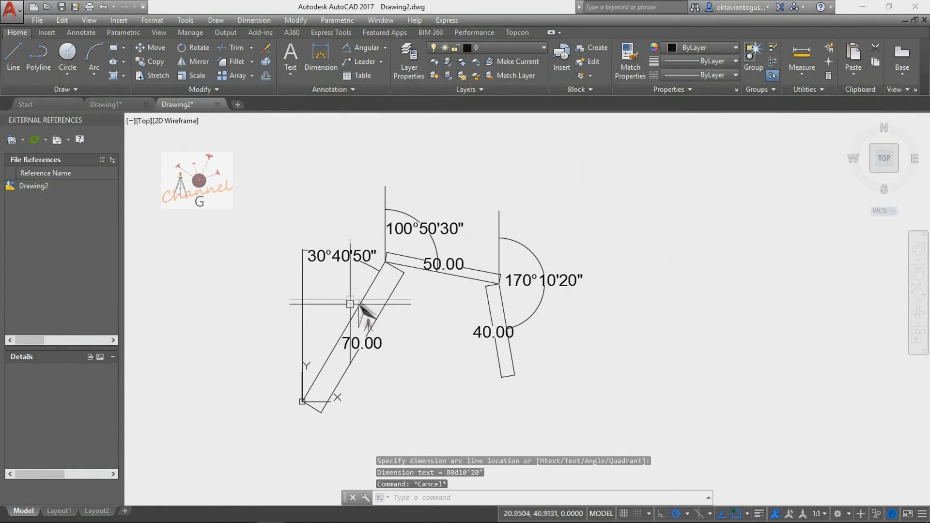
{"action": "left_click", "coordinate": [288, 57]}
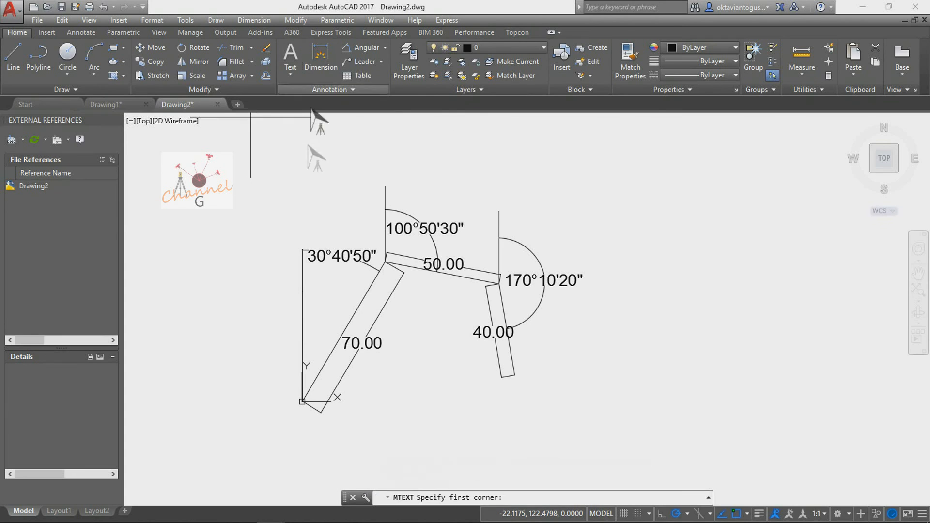
{"action": "left_click", "coordinate": [285, 214]}
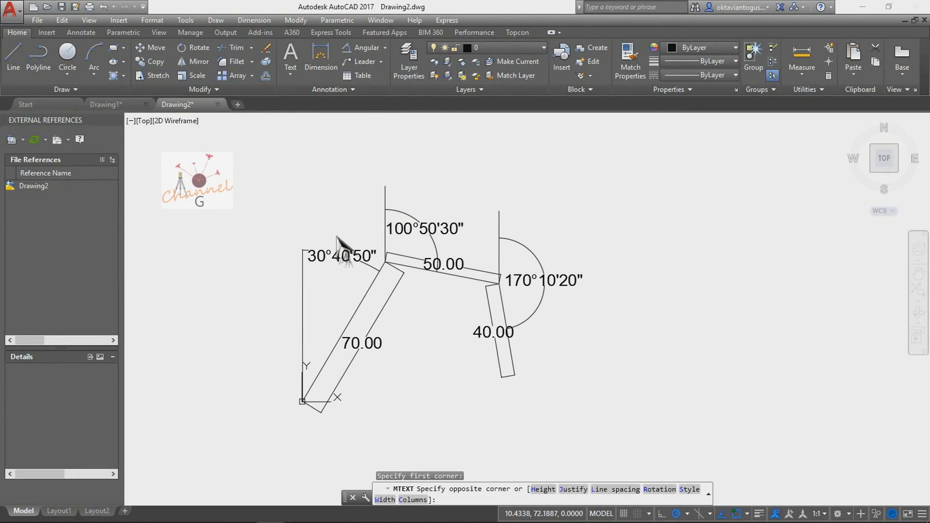
{"action": "left_click", "coordinate": [338, 260]}
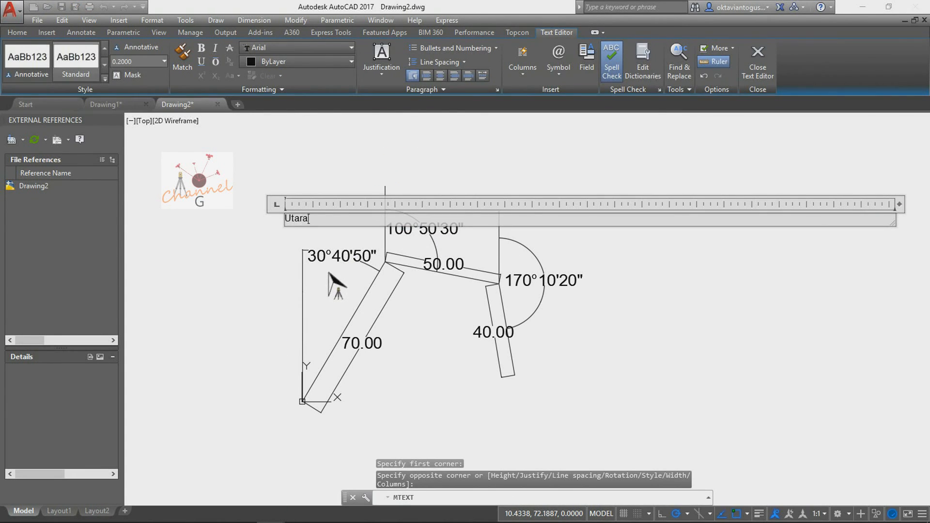
{"action": "key", "text": "Escape"}
- Increase the text height of the "Utara" label to roughly match the dimension text
{"action": "left_click", "coordinate": [285, 214]}
{"action": "scroll", "coordinate": [286, 215], "scroll_direction": "up", "scroll_amount": 8}
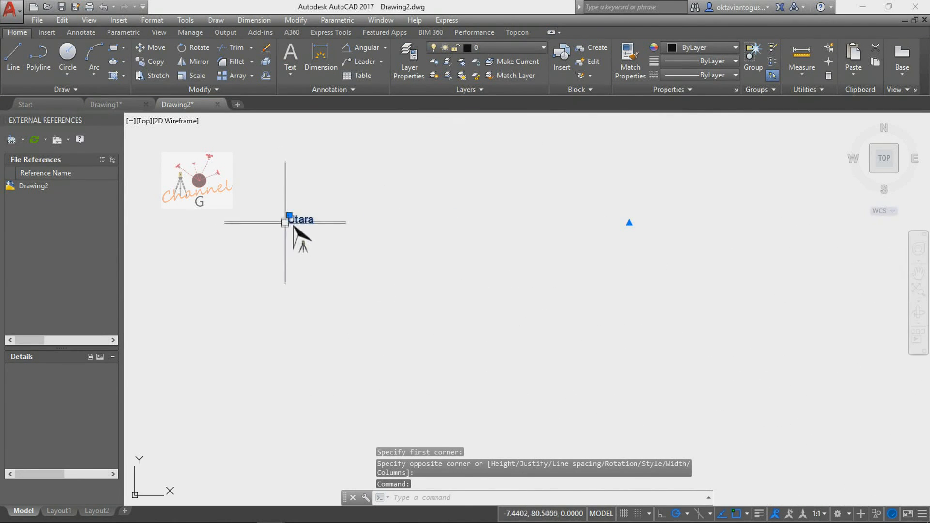
{"action": "double_click", "coordinate": [305, 224]}
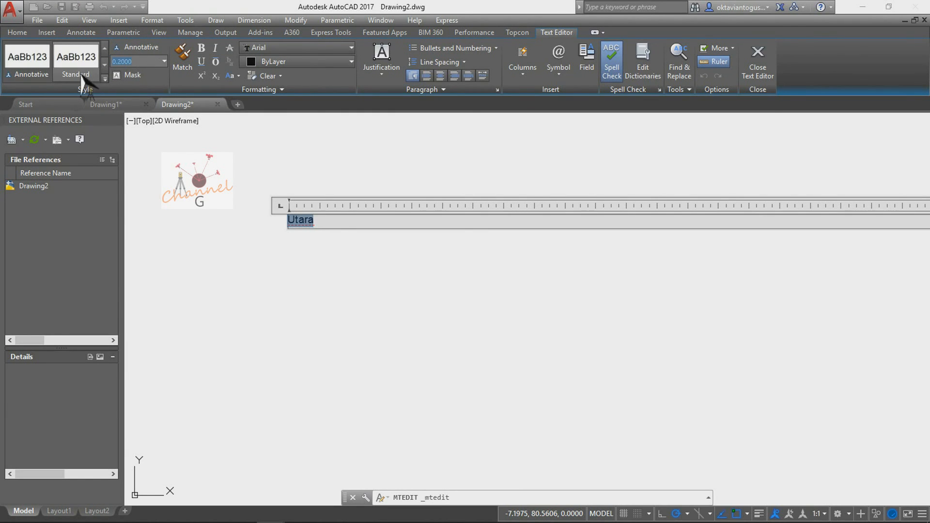
{"action": "key", "text": "Return"}
{"action": "left_click", "coordinate": [178, 238]}
- Move the "Utara" label so it sits centred just above the top end of the first north line
{"action": "scroll", "coordinate": [192, 213], "scroll_direction": "down", "scroll_amount": 6}
{"action": "scroll", "coordinate": [192, 213], "scroll_direction": "down", "scroll_amount": 2}
{"action": "scroll", "coordinate": [280, 201], "scroll_direction": "down", "scroll_amount": 2}
{"action": "left_click", "coordinate": [276, 222]}
{"action": "mouse_move", "coordinate": [284, 224]}
{"action": "left_mouse_down"}
{"action": "mouse_move", "coordinate": [294, 247]}
{"action": "mouse_move", "coordinate": [287, 256]}
{"action": "left_mouse_up"}
{"action": "scroll", "coordinate": [290, 286], "scroll_direction": "down", "scroll_amount": 2}
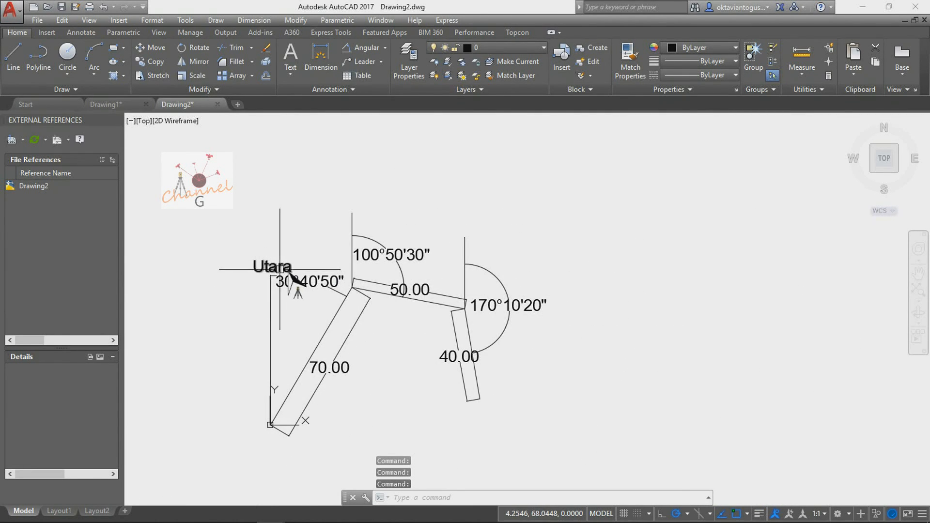
- Copy the "Utara" label to the top ends of the other two north lines
{"action": "key", "text": "ctrl+c"}
{"action": "key", "text": "ctrl+v"}
{"action": "left_click", "coordinate": [350, 219]}
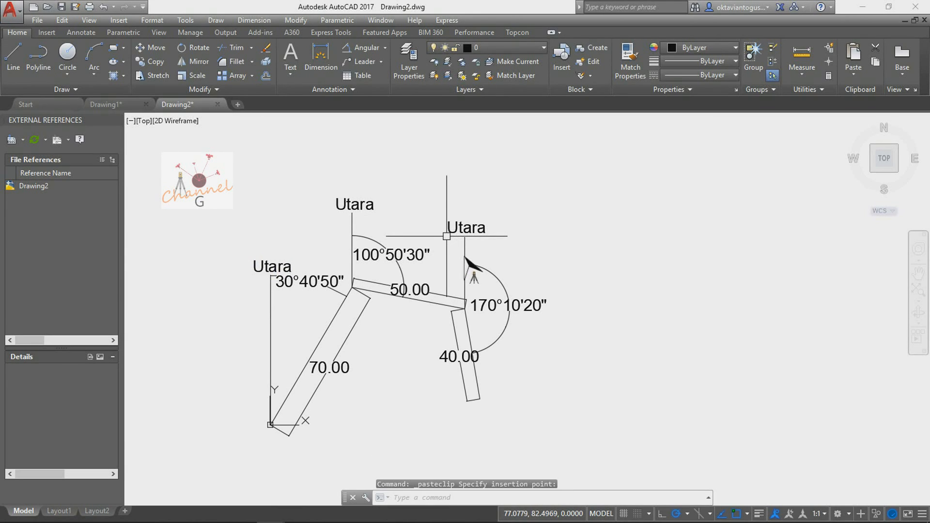
{"action": "key", "text": "Escape"}
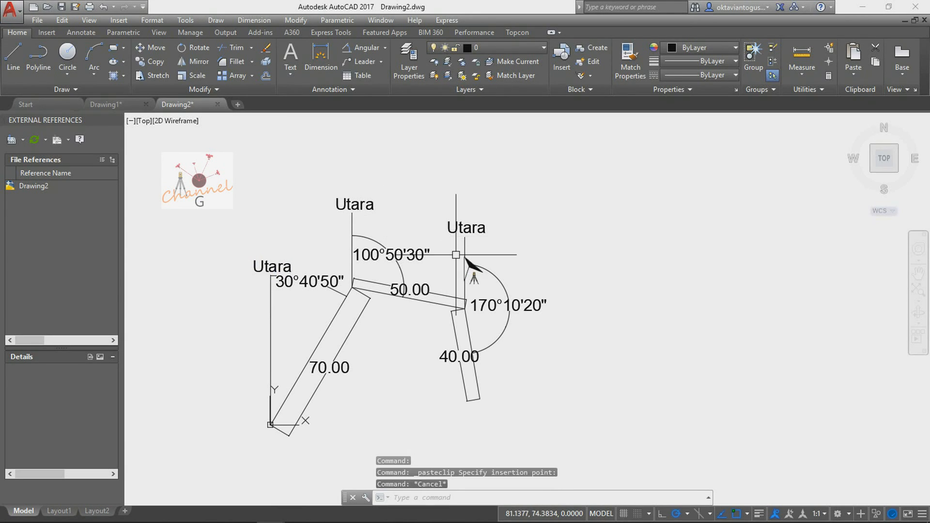